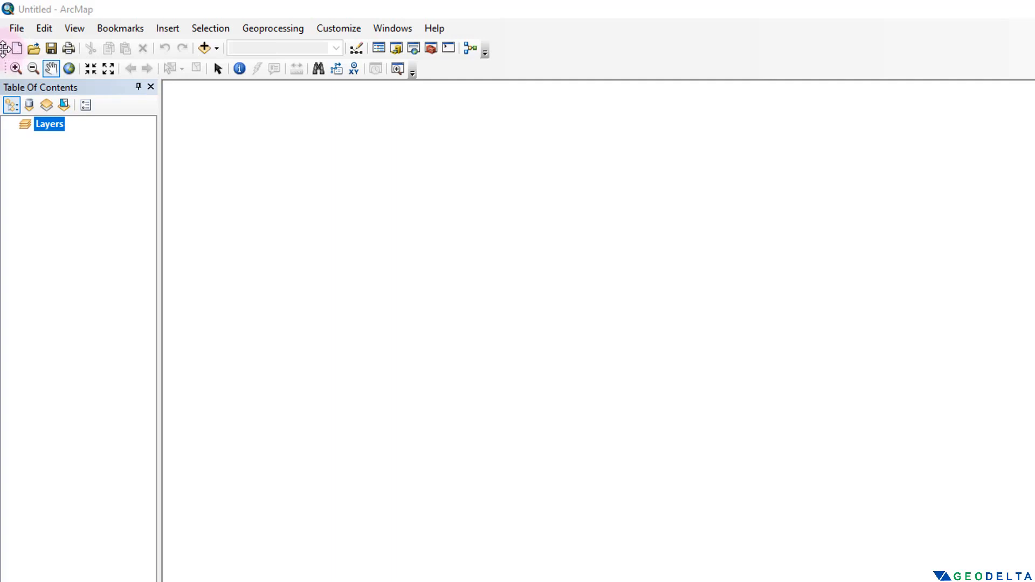
Step: Float the Standard and Tools toolbars over the map area and dock them again beneath the menu bar
drag(5, 49, 332, 221)
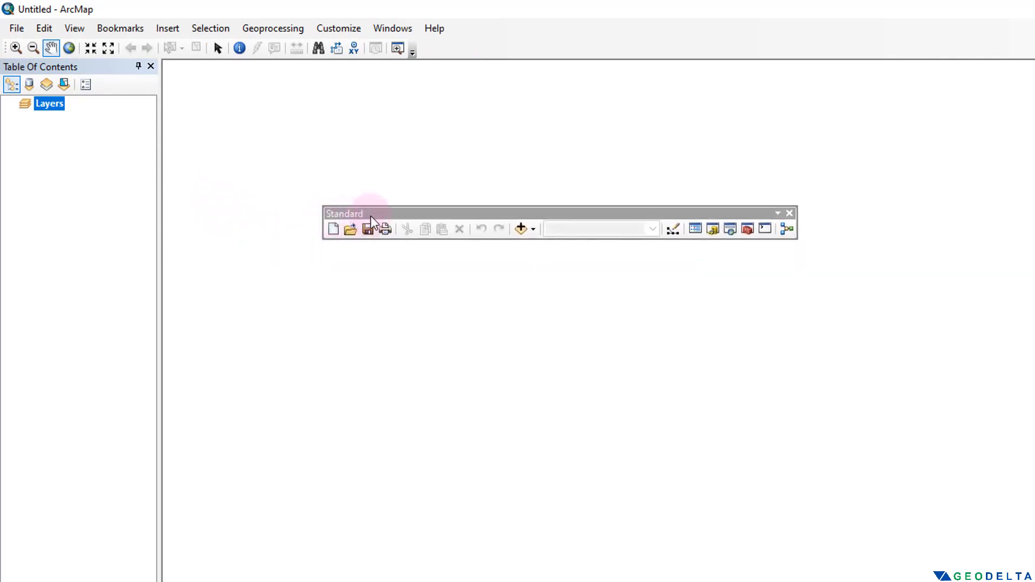
drag(6, 48, 345, 325)
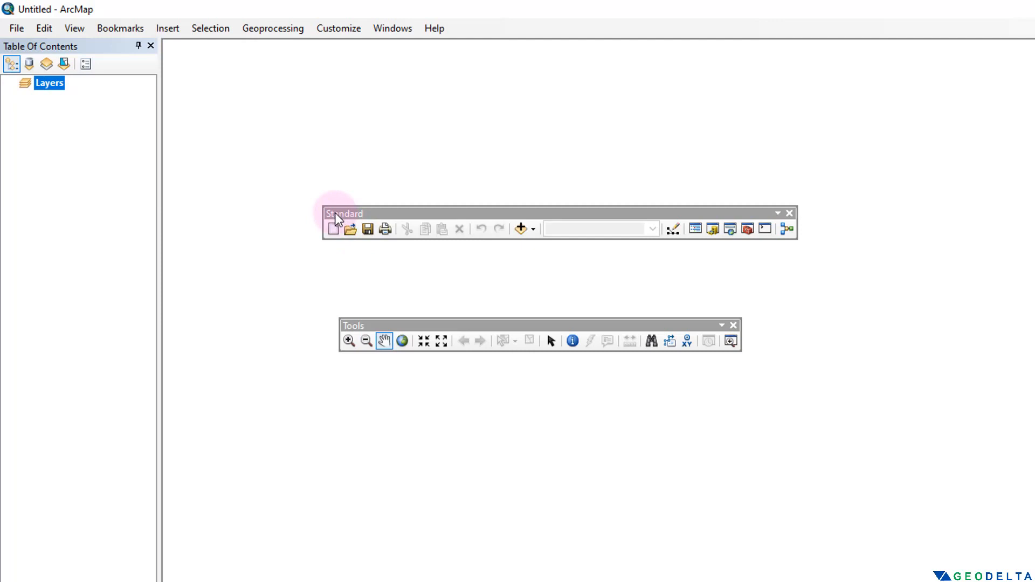
drag(336, 217, 18, 47)
drag(361, 322, 35, 66)
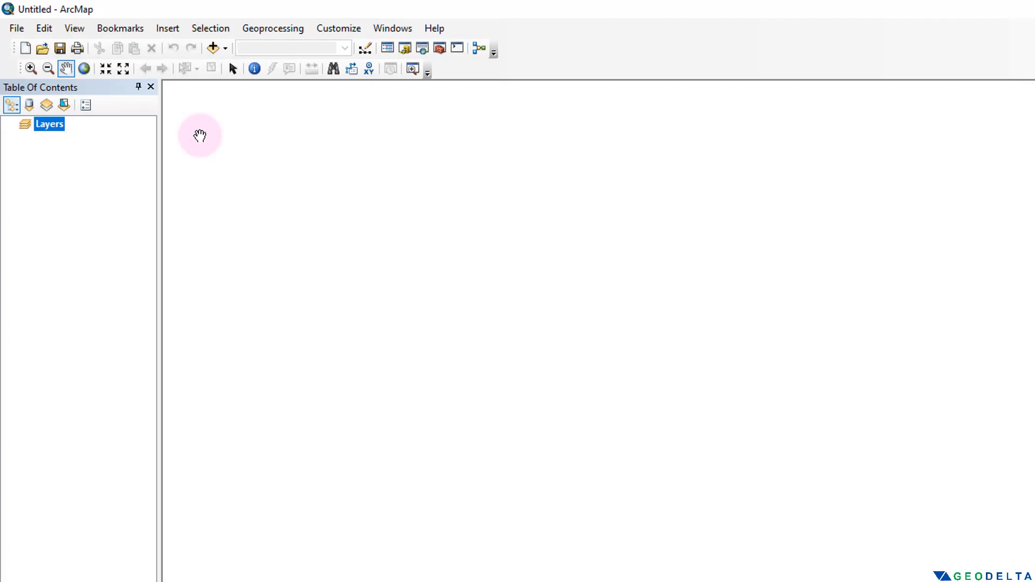
Step: Undock the Table Of Contents window, enlarge and move it over the map, and dock it back at its original edge
drag(75, 89, 143, 125)
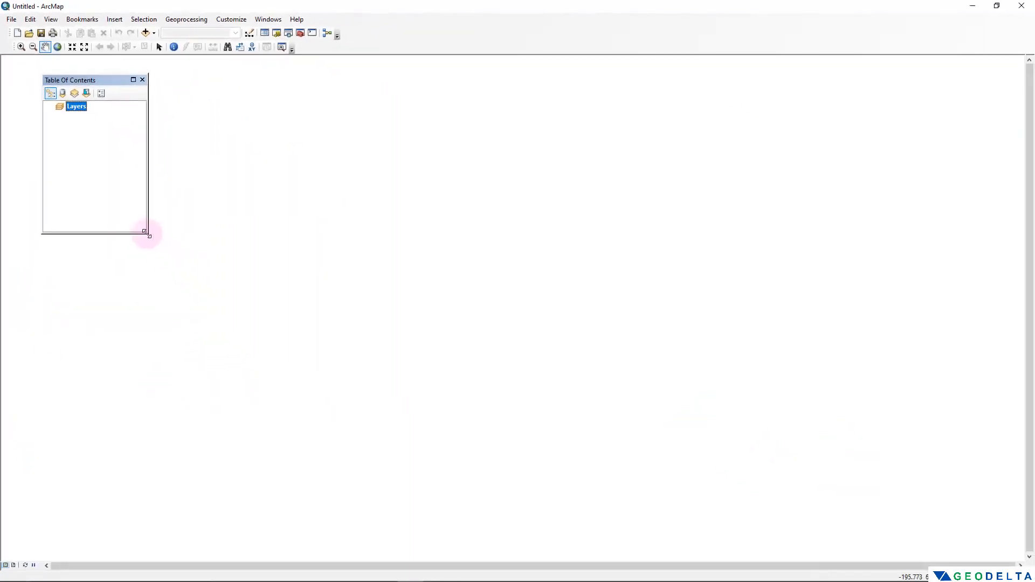
drag(147, 234, 218, 465)
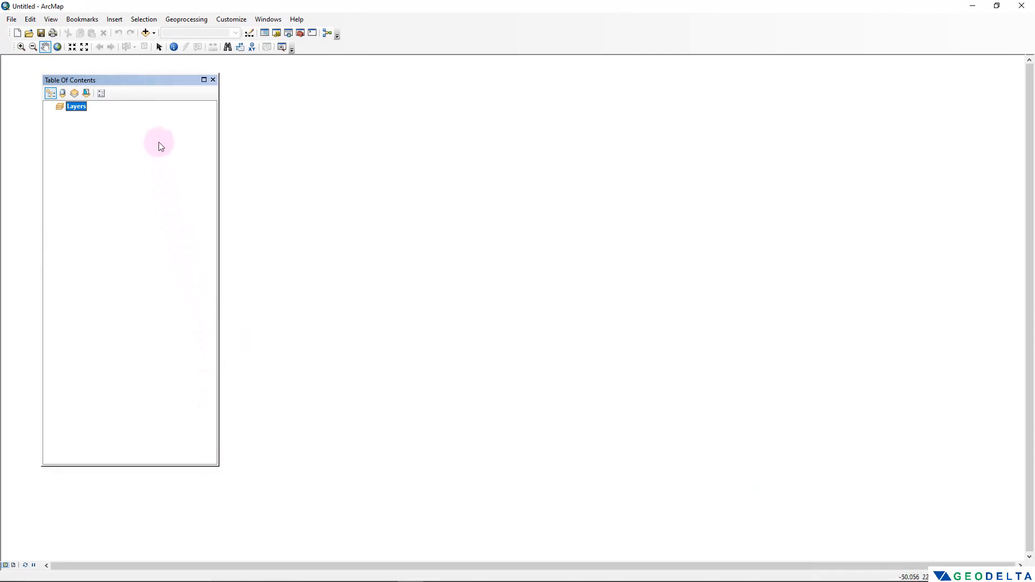
drag(141, 82, 156, 98)
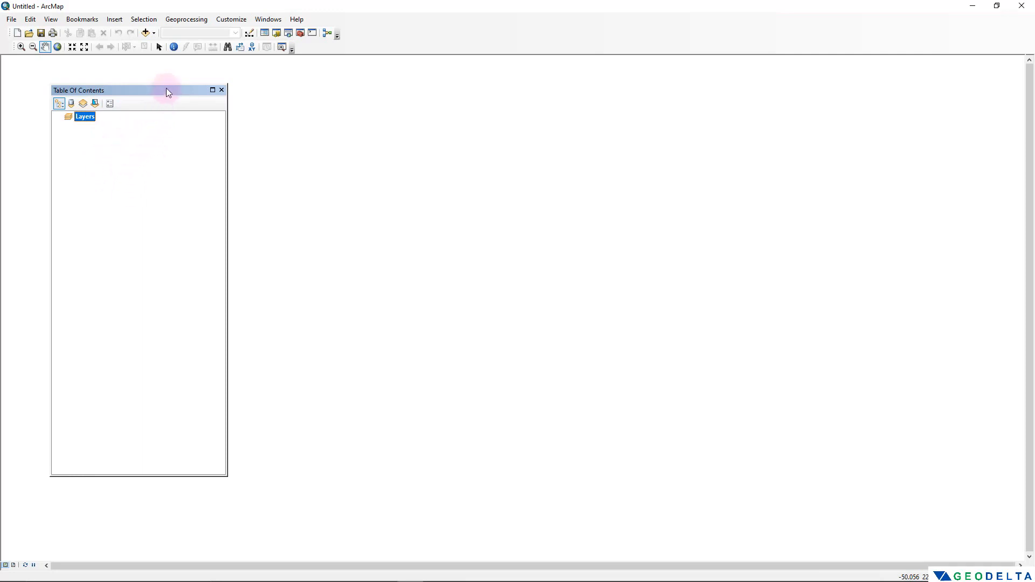
drag(167, 96, 20, 318)
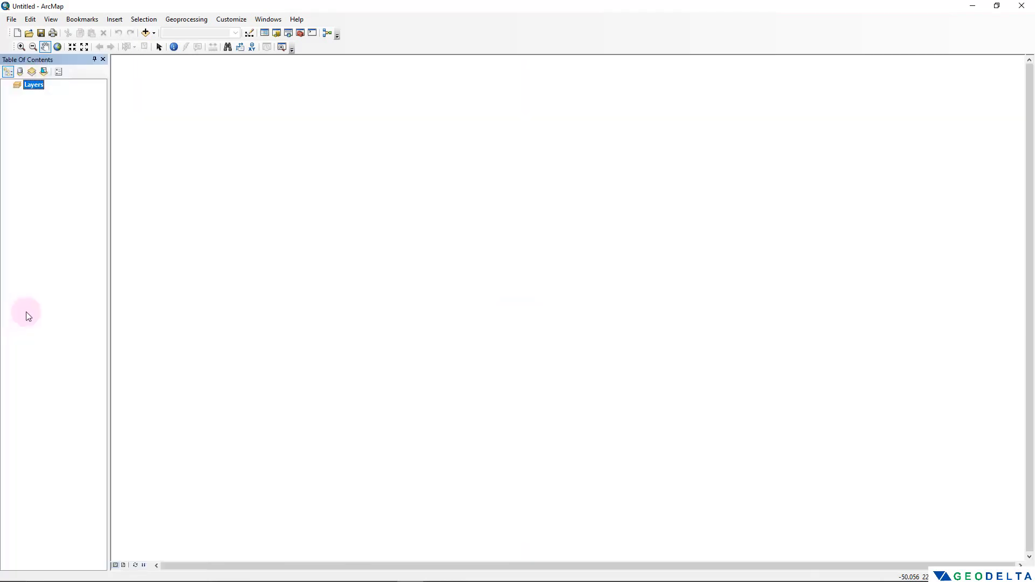
Step: Close the Table Of Contents window and reopen it
click(264, 22)
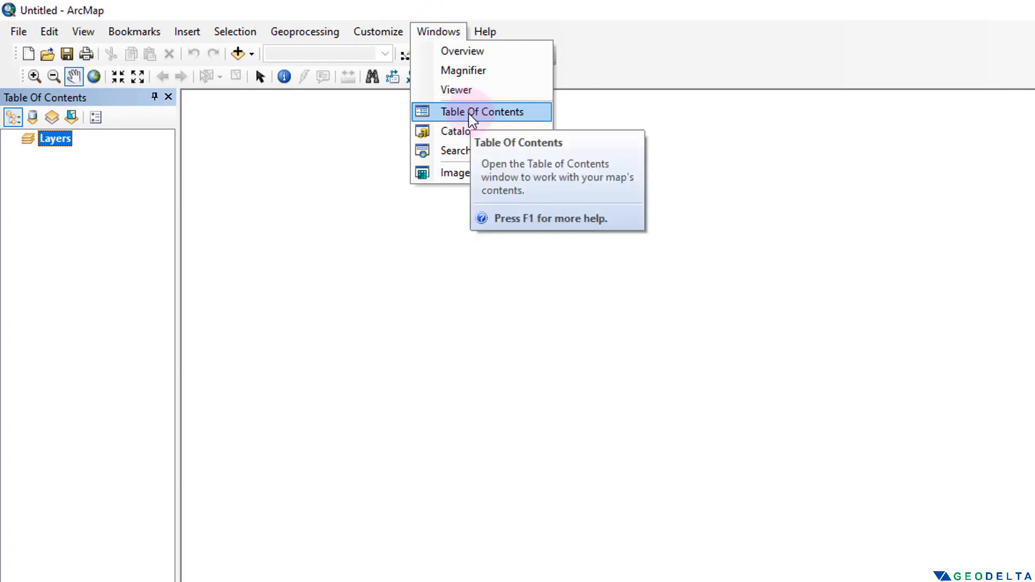
click(168, 97)
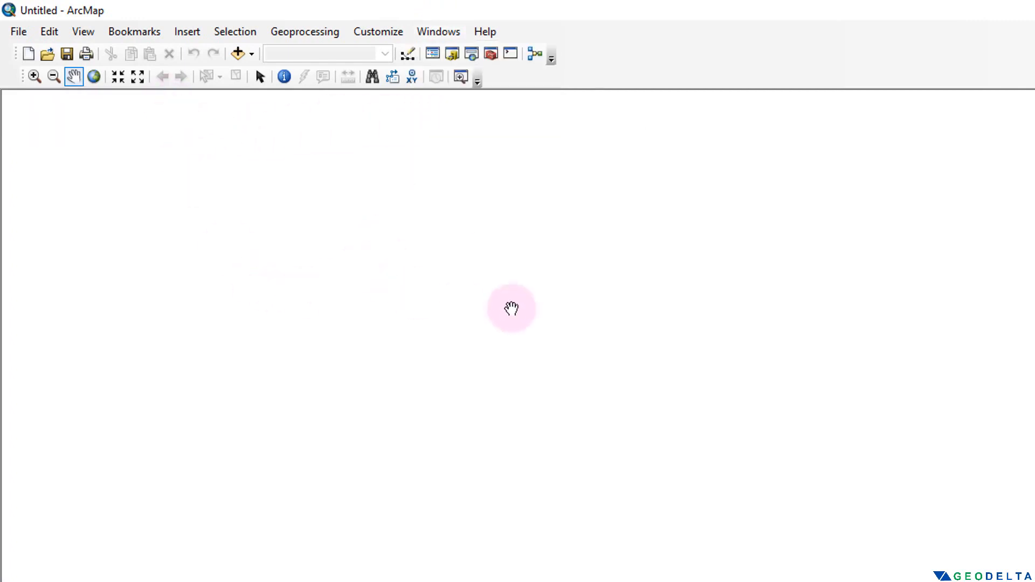
click(434, 31)
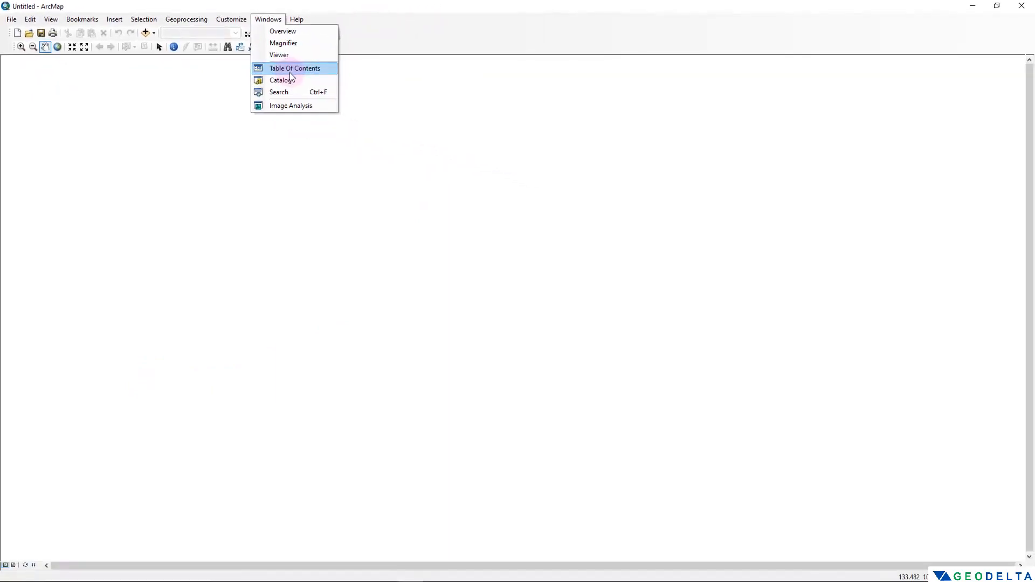
click(375, 87)
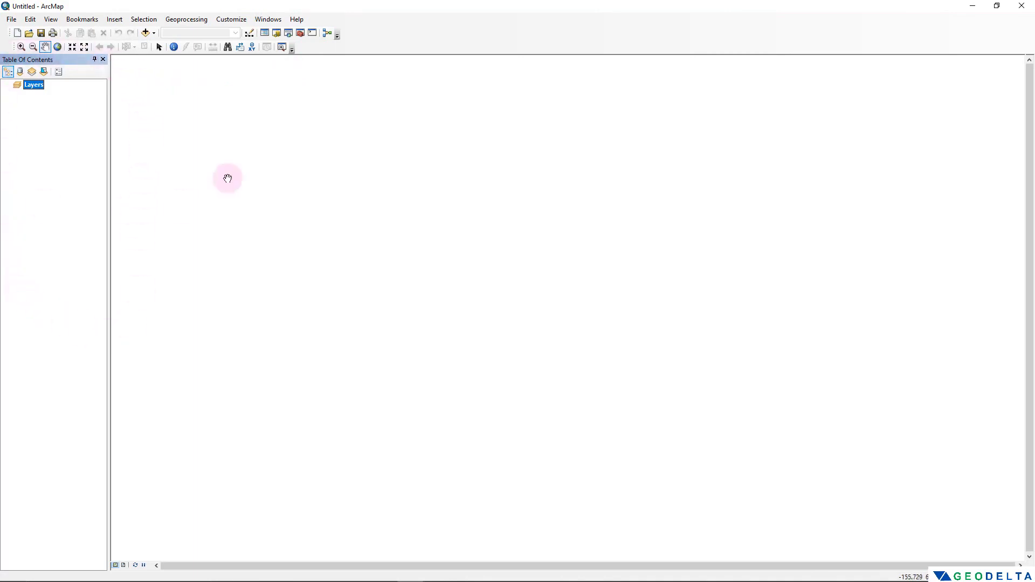
Step: Open the Catalog window and dock it along the edge of the map area opposite the Table Of Contents
click(270, 20)
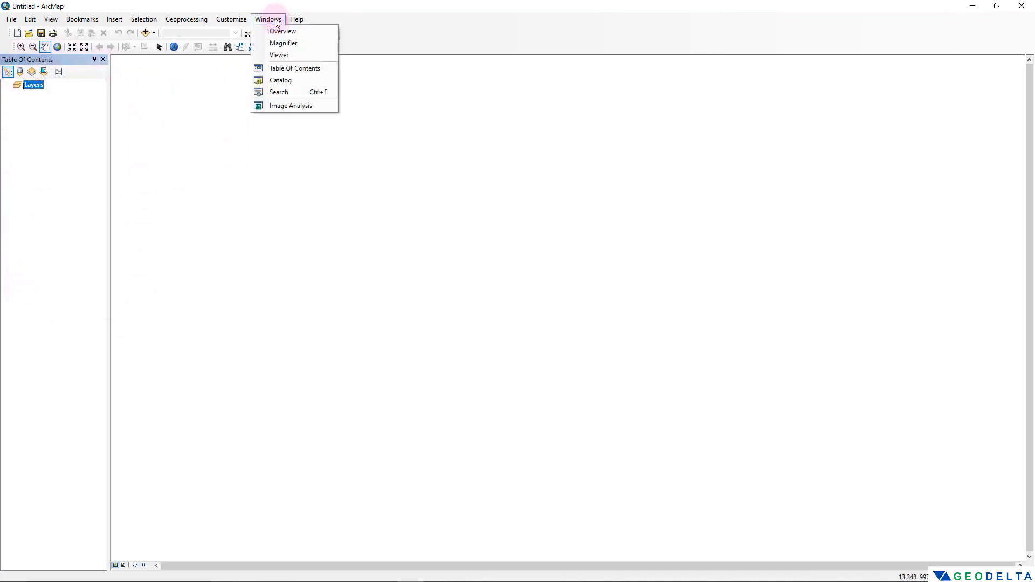
click(279, 80)
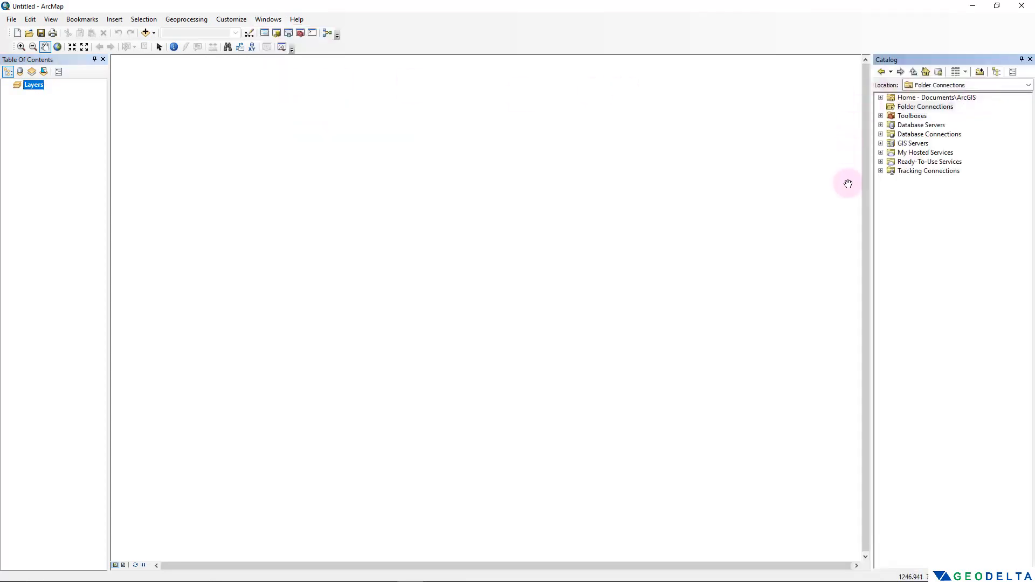
drag(925, 59, 1020, 313)
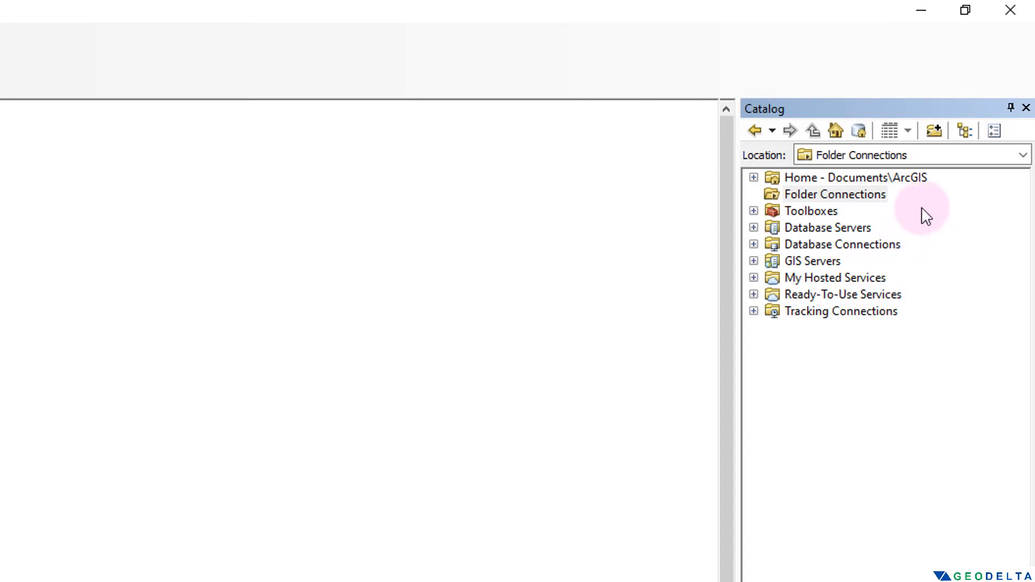
click(1023, 156)
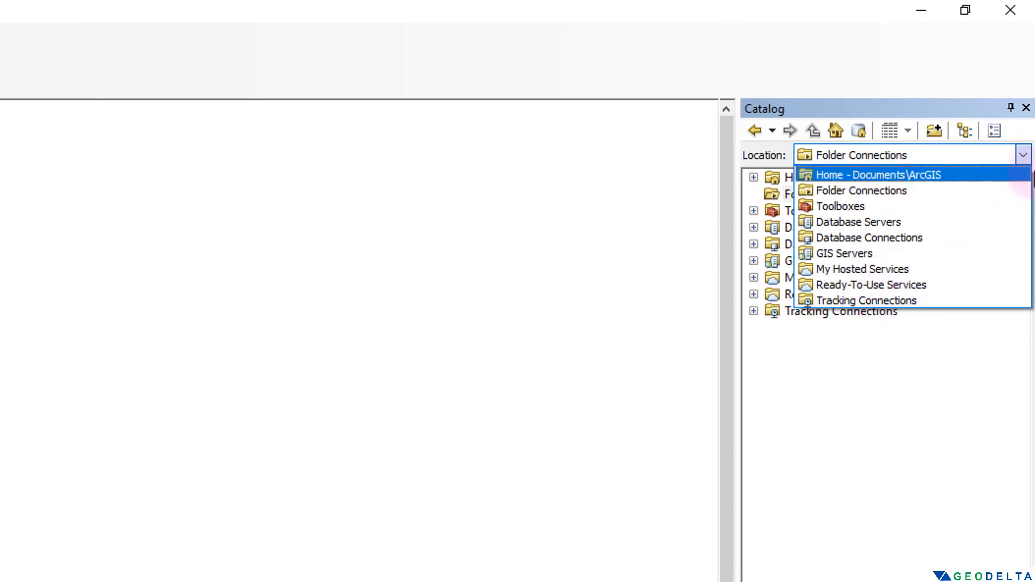
click(1023, 156)
click(1022, 155)
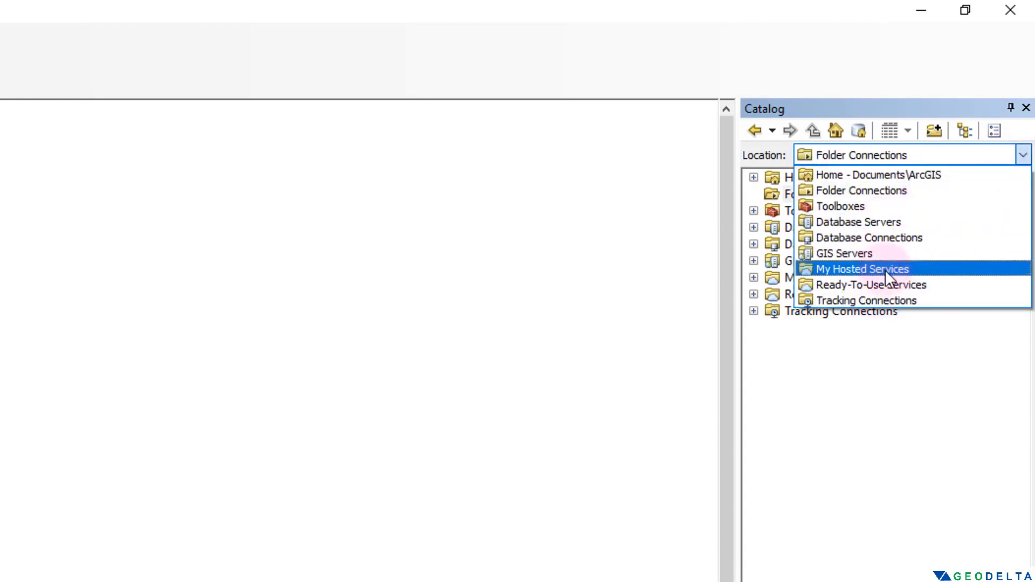
click(936, 417)
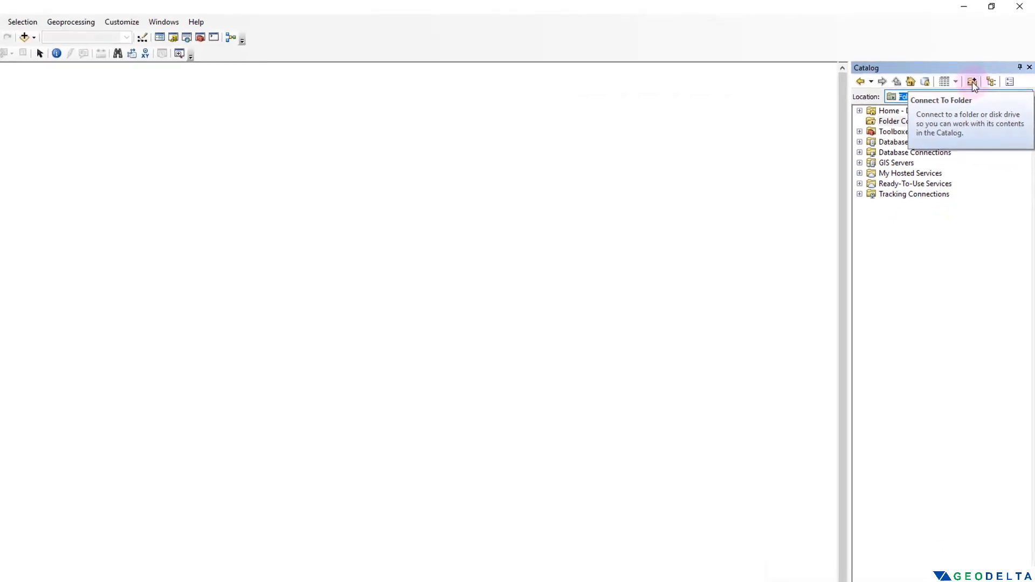
Step: Connect the Catalog to the folder "D:\GeoDelta Labs\9. Beginners Guide to ArcGIS Desktop"
click(972, 82)
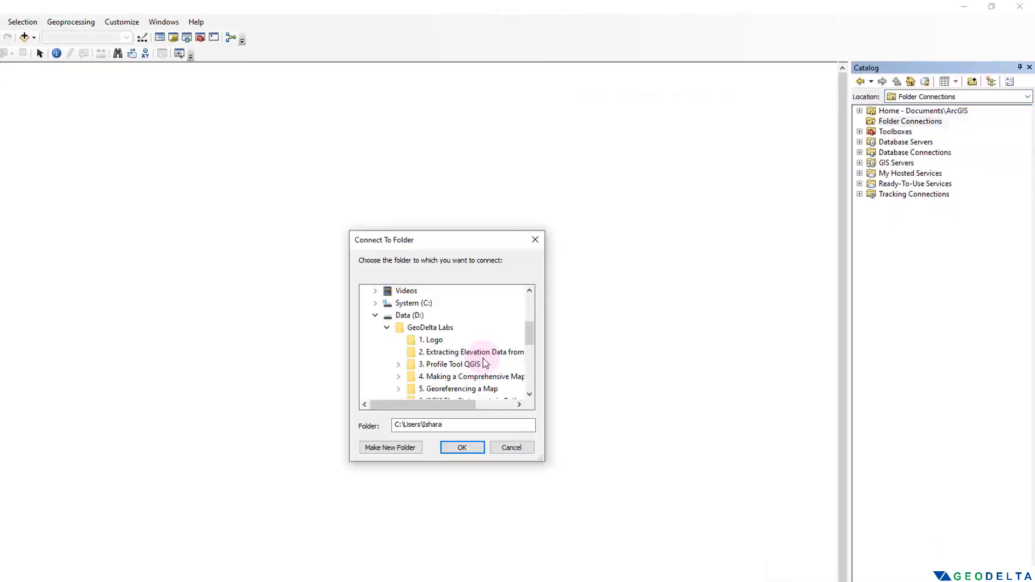
click(440, 329)
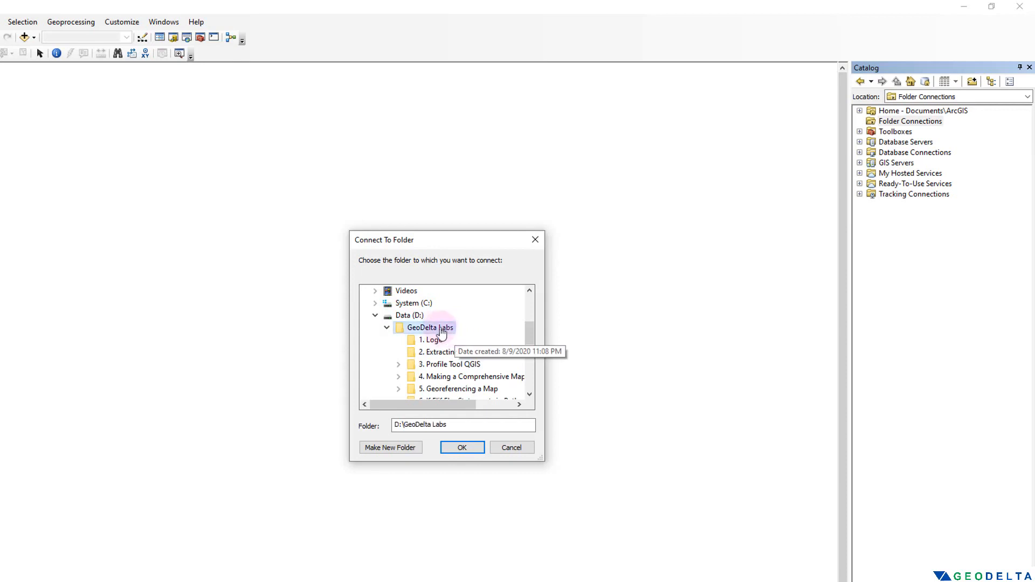
scroll(445, 337, down, 2)
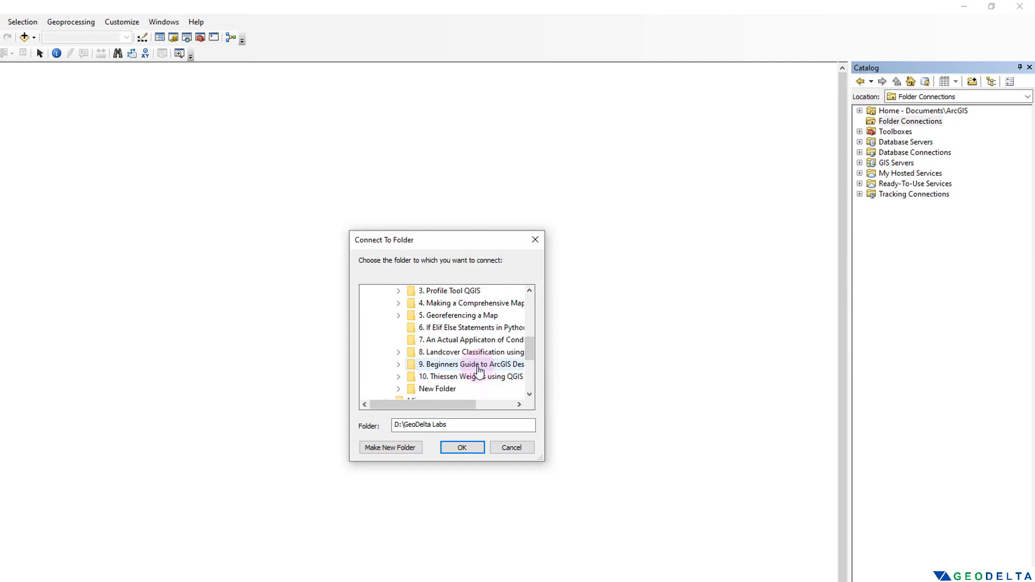
click(478, 367)
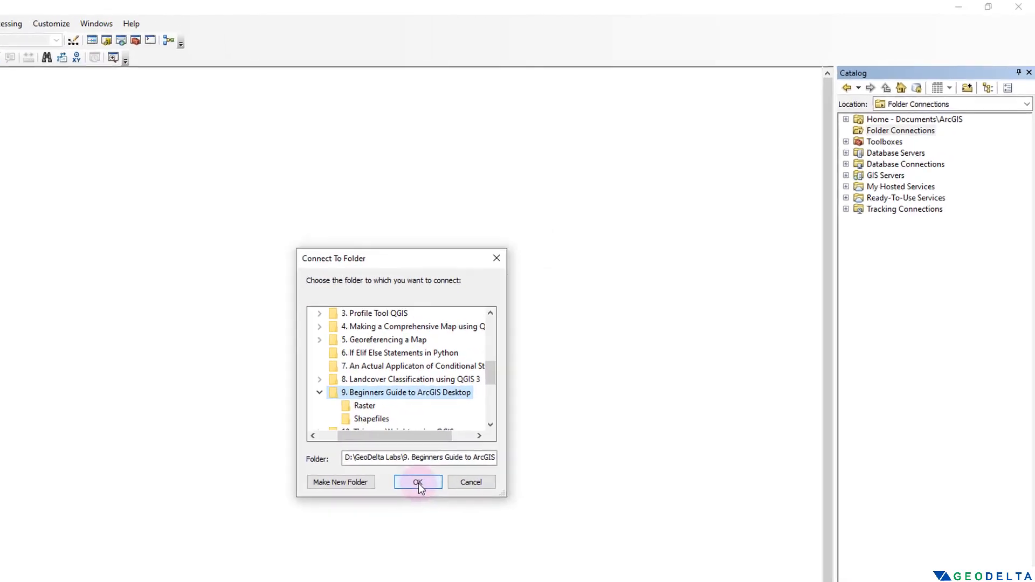
click(418, 482)
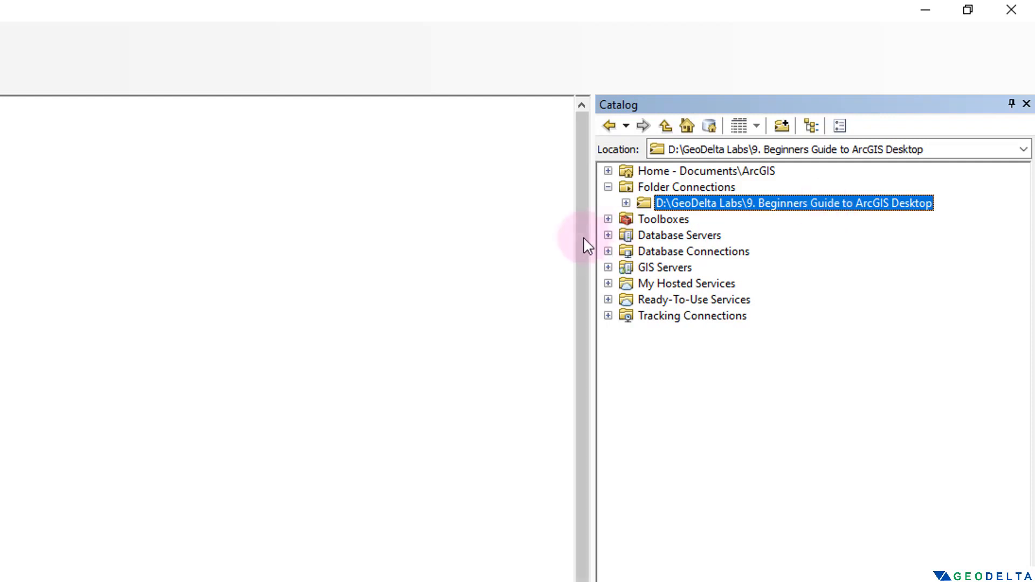
Step: Expand the connected Beginners Guide folder and its Raster and Shapefiles subfolders in the Catalog tree
click(625, 203)
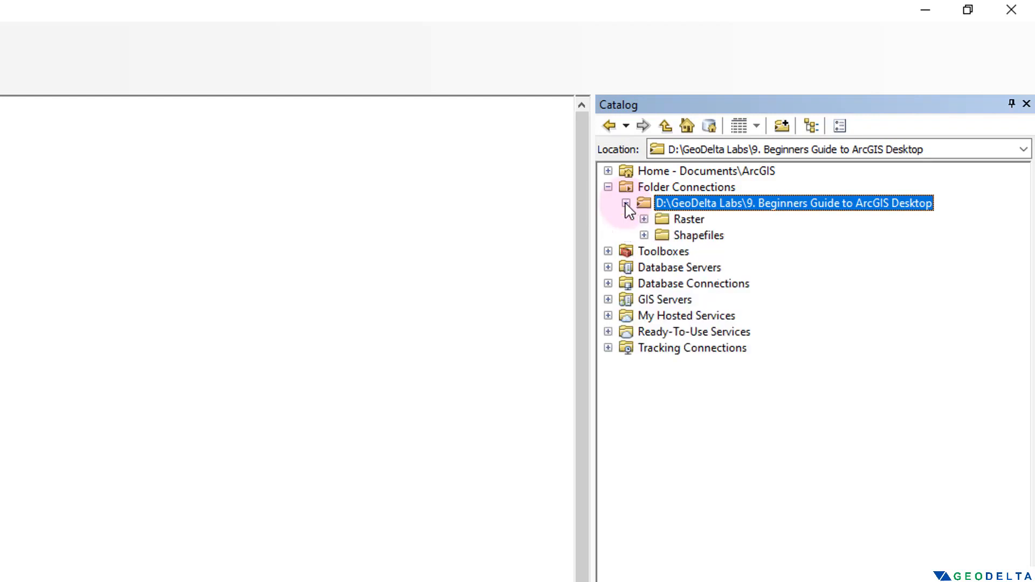
click(689, 220)
click(693, 237)
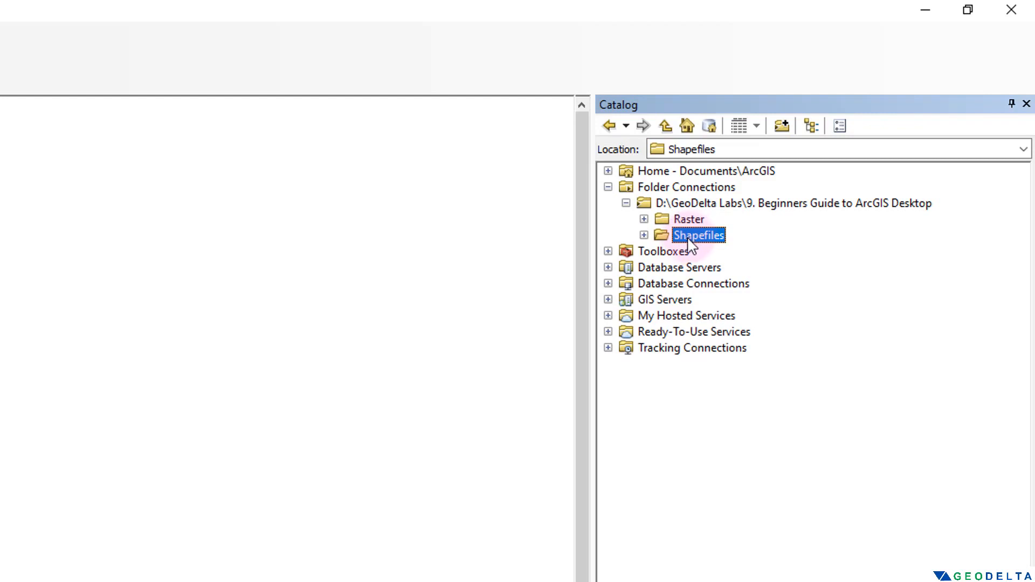
click(643, 219)
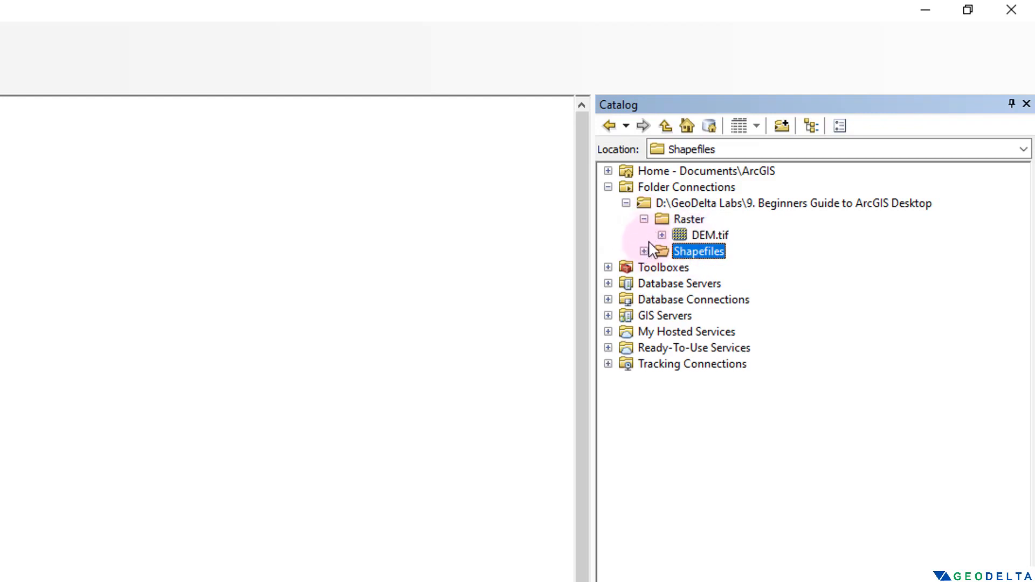
click(644, 251)
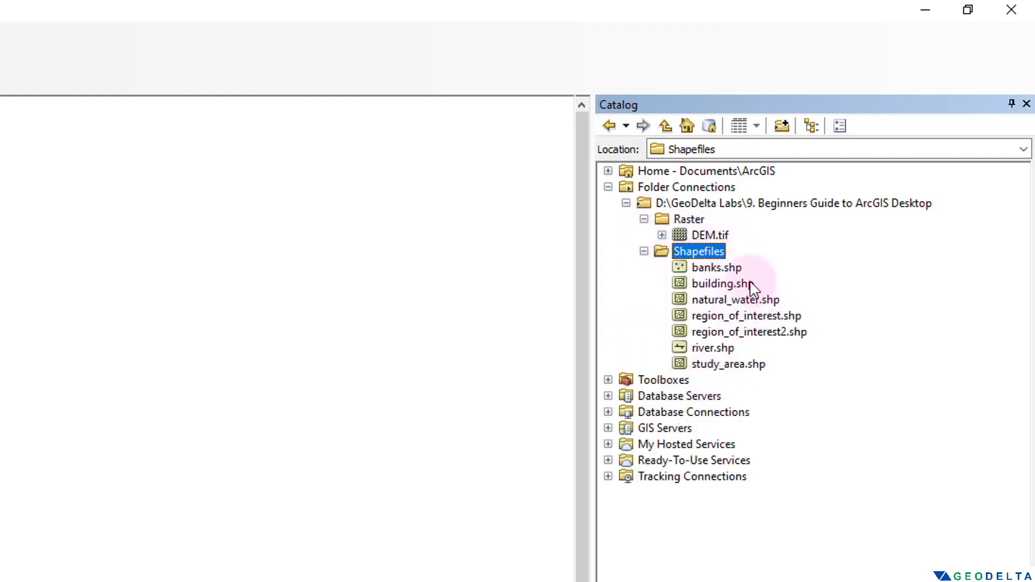
Step: Go through the shapefiles in the Shapefiles folder, from banks.shp down to study_area.shp
click(713, 270)
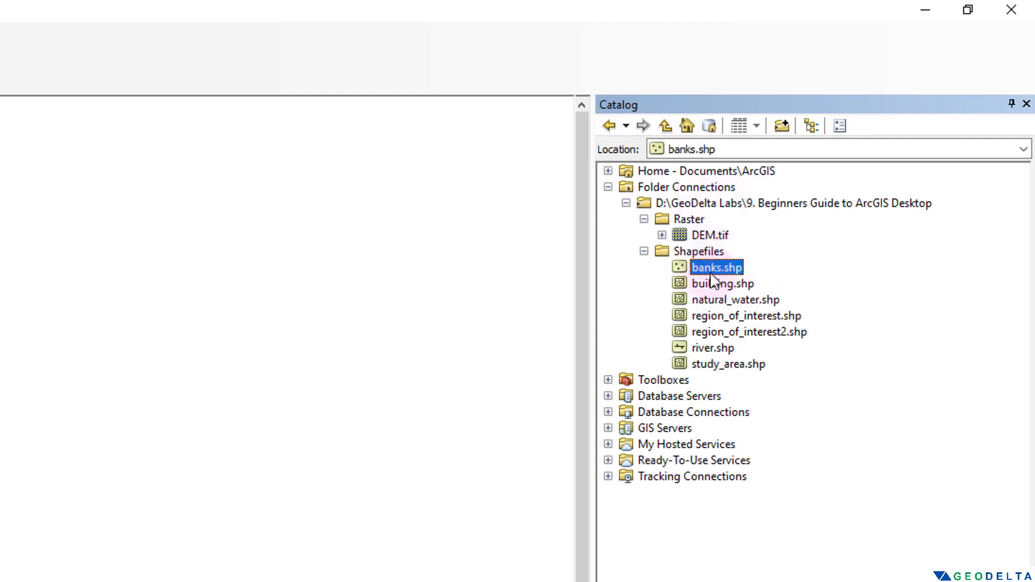
click(716, 284)
click(725, 300)
click(723, 316)
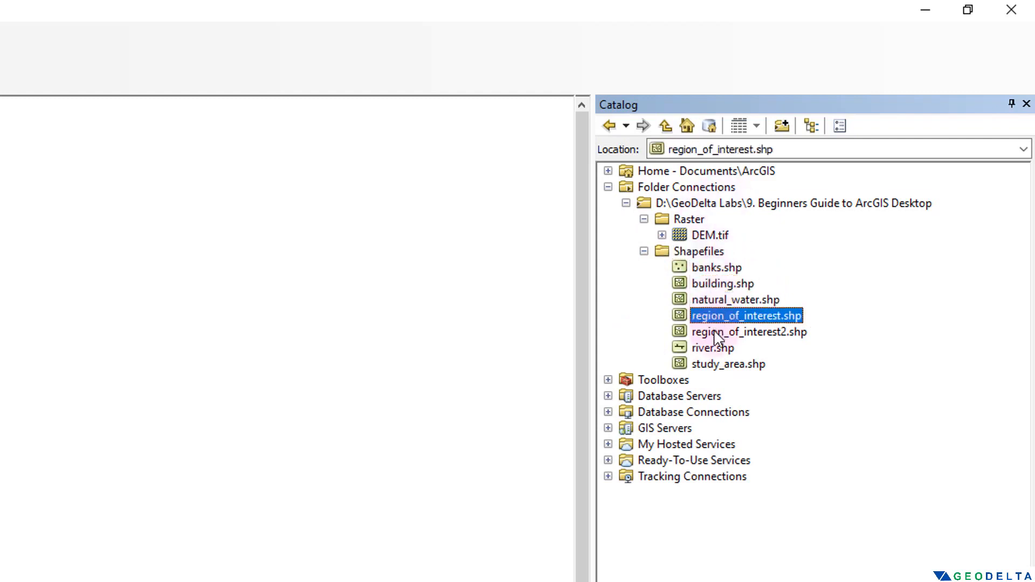
click(728, 332)
click(726, 364)
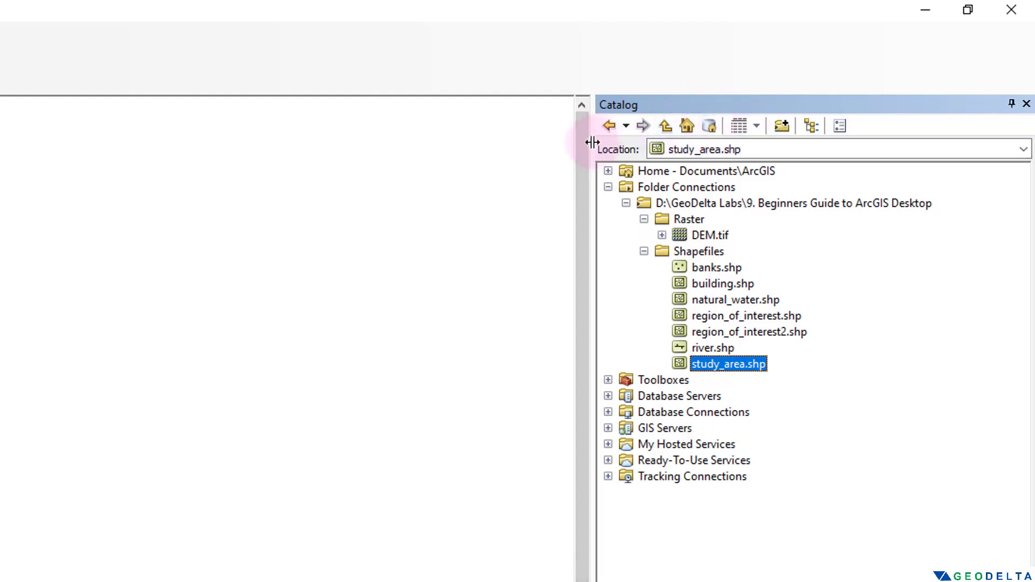
Step: Narrow the docked Catalog window to give the map area more width
drag(593, 143, 681, 155)
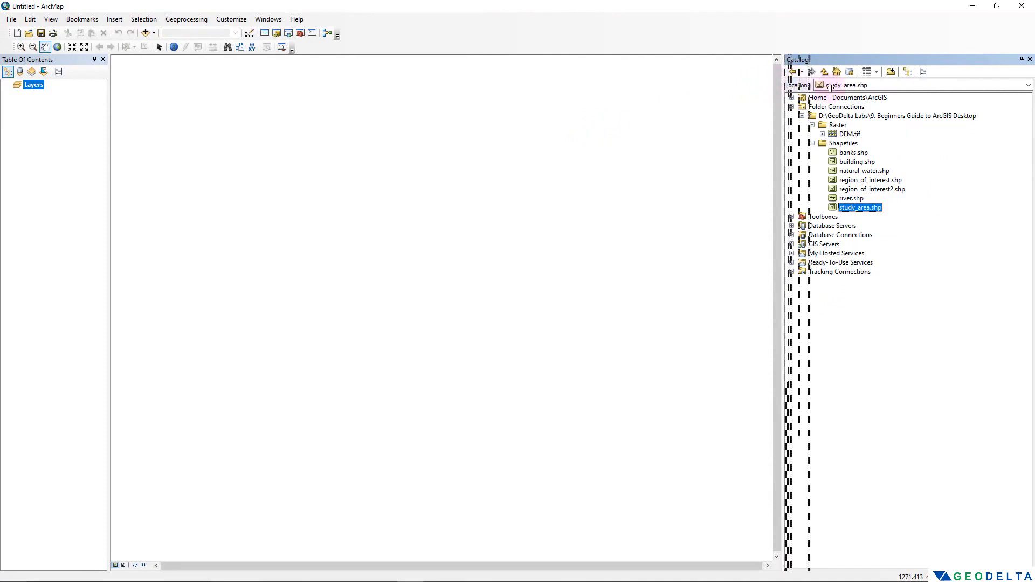
drag(830, 88, 873, 154)
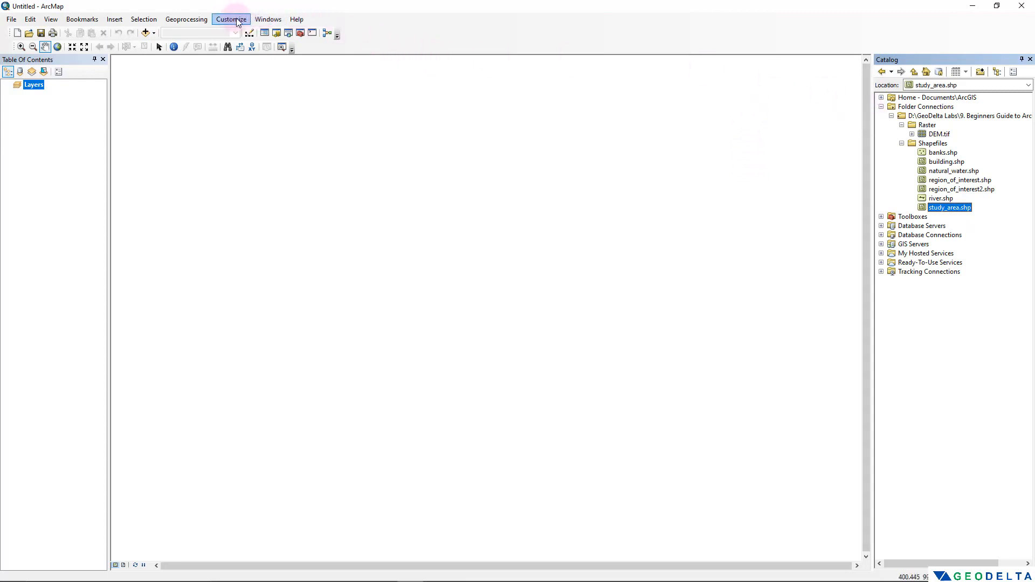
Step: Open the Search window next to the Catalog and place the cursor in its search field
click(266, 21)
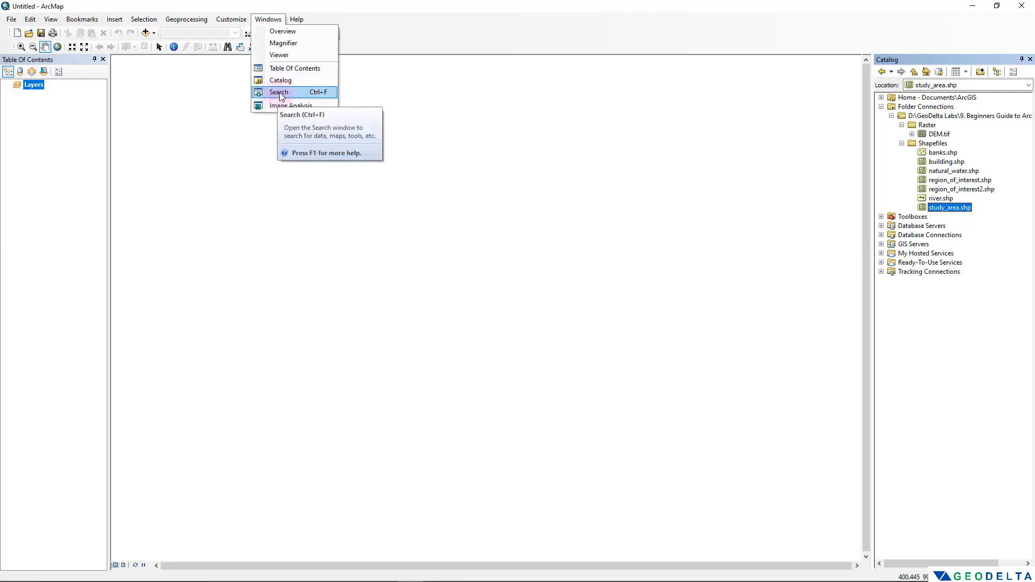
click(409, 34)
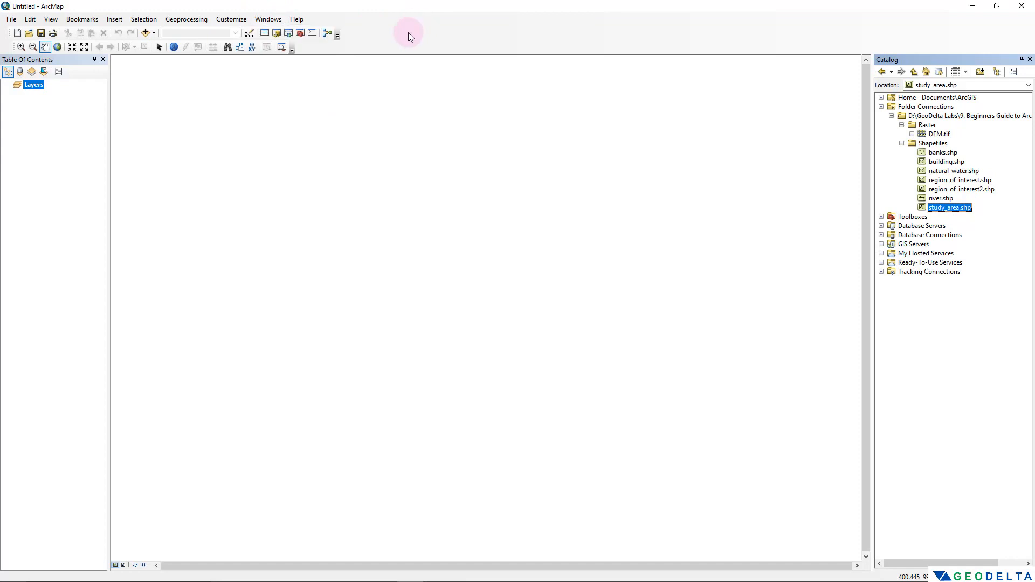
click(289, 34)
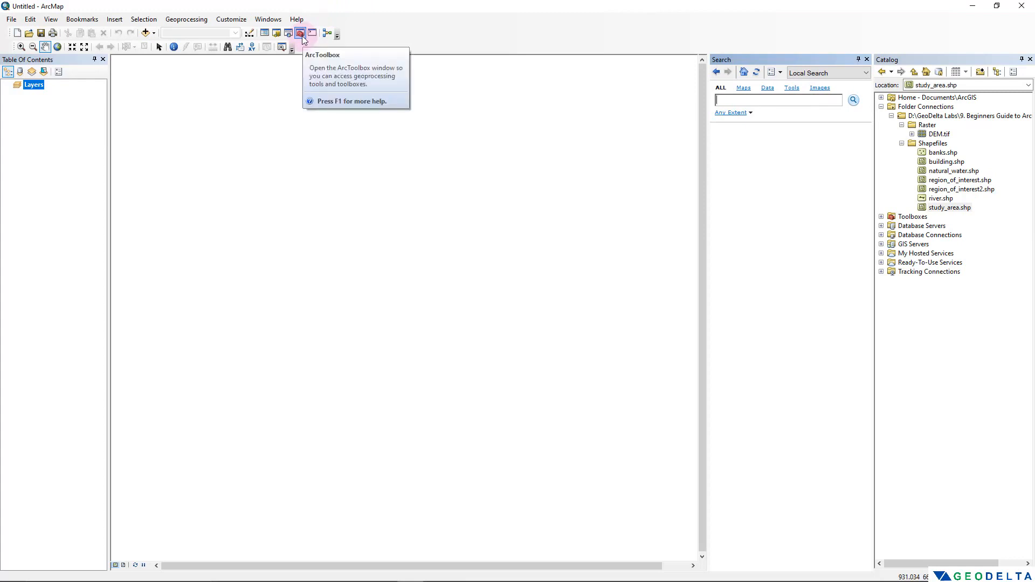
click(732, 101)
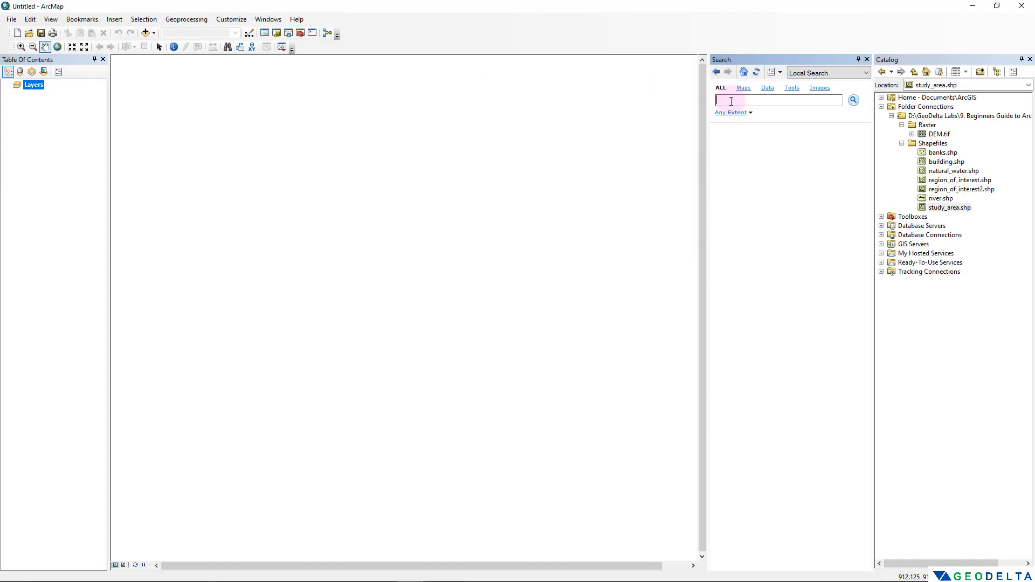
Step: Search for "intersect" in the Search window and skim the list of tools found
text(intersect)
key(Return)
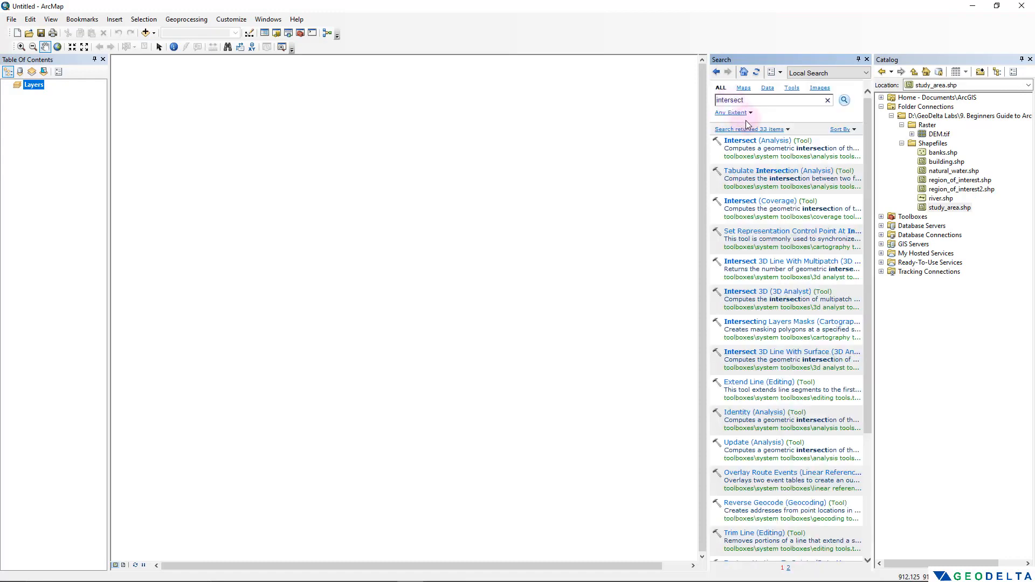
scroll(761, 378, down, 3)
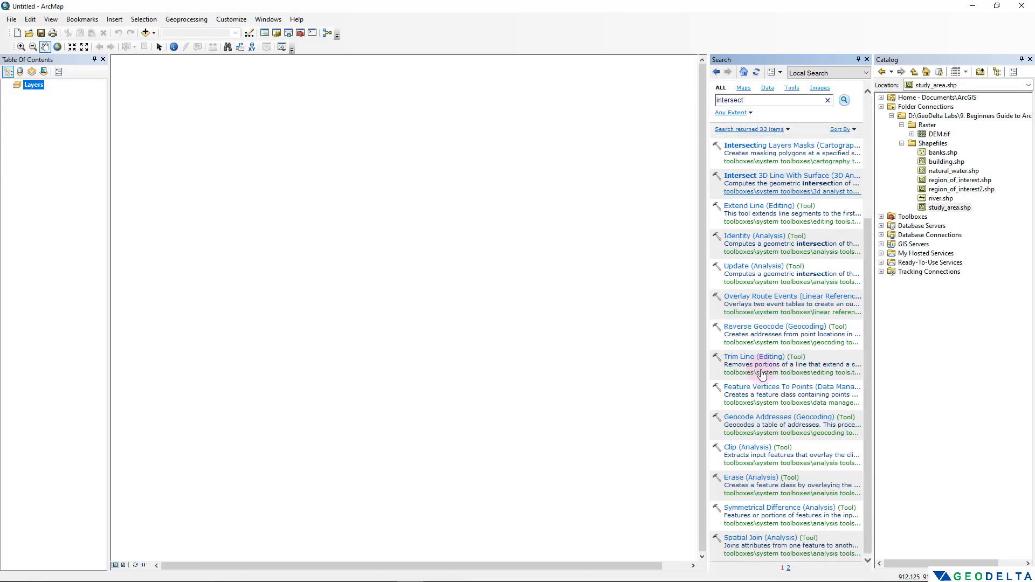
scroll(763, 375, up, 2)
scroll(762, 374, up, 1)
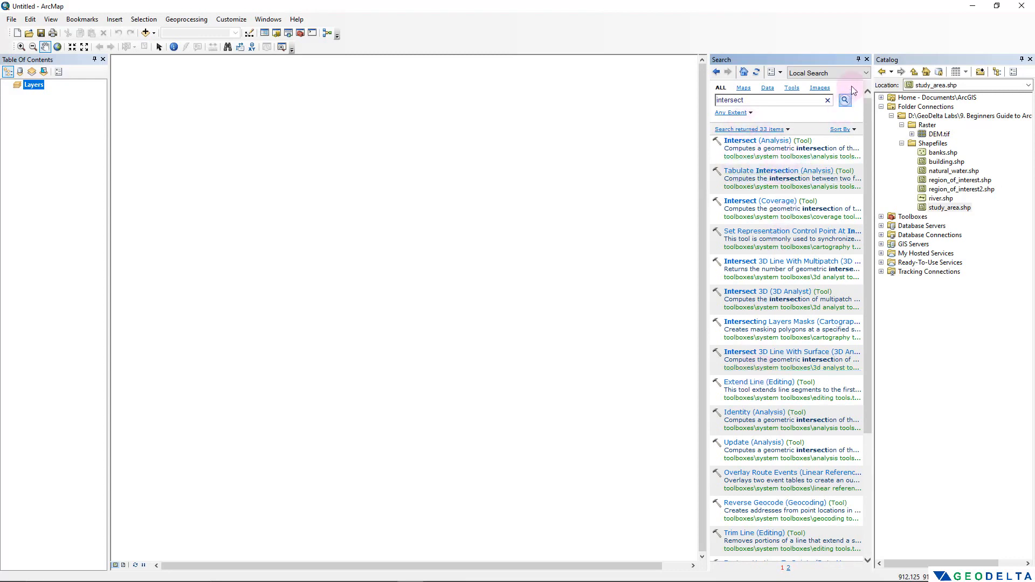
Step: Undock the Search window over the map area, enlarge it and close it
drag(795, 61, 477, 79)
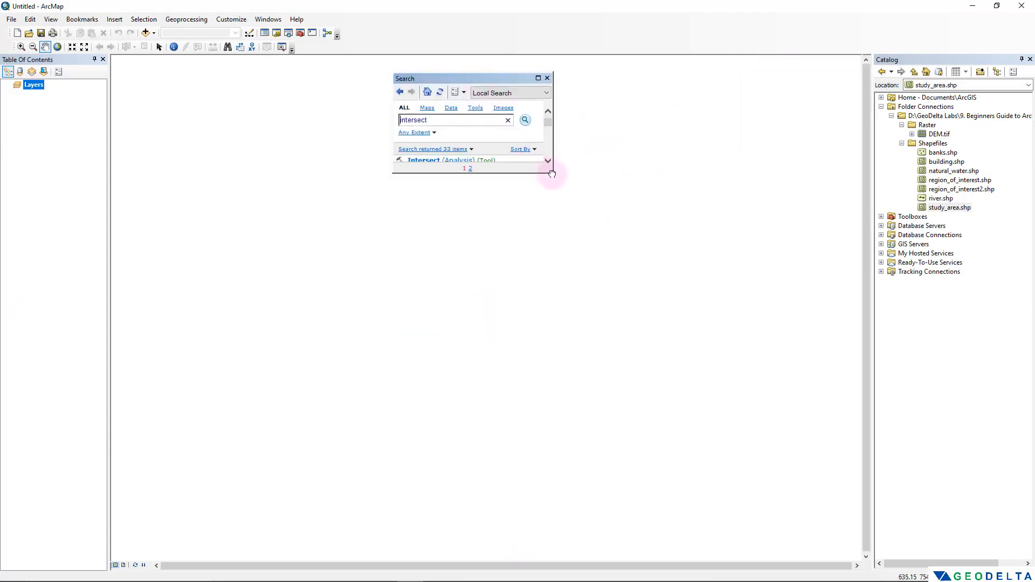
drag(552, 173, 642, 503)
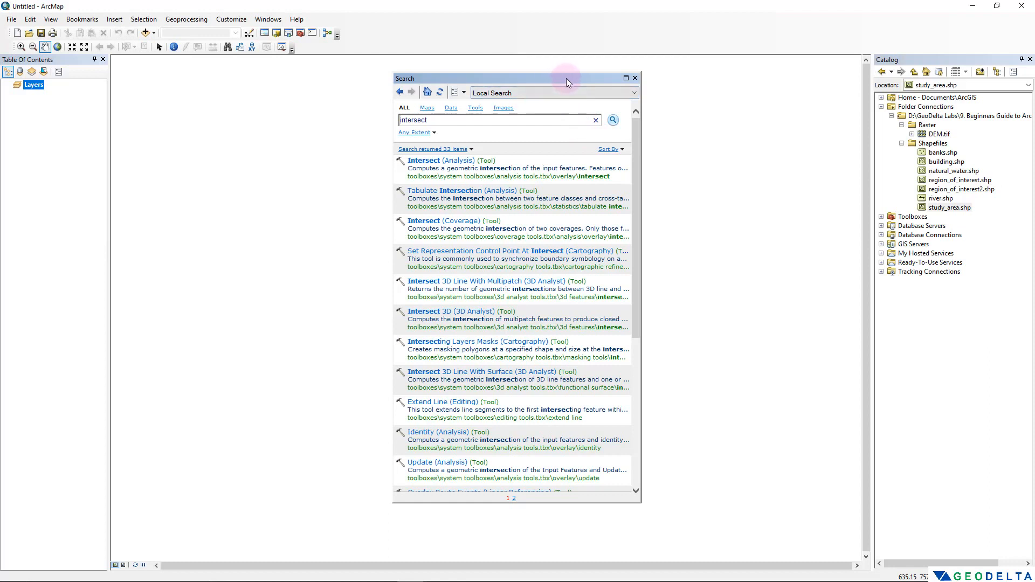
click(635, 79)
Step: Open the ArcToolbox window, stretch it to nearly the full map height and place it over the map, leaving room beside the Catalog
click(302, 37)
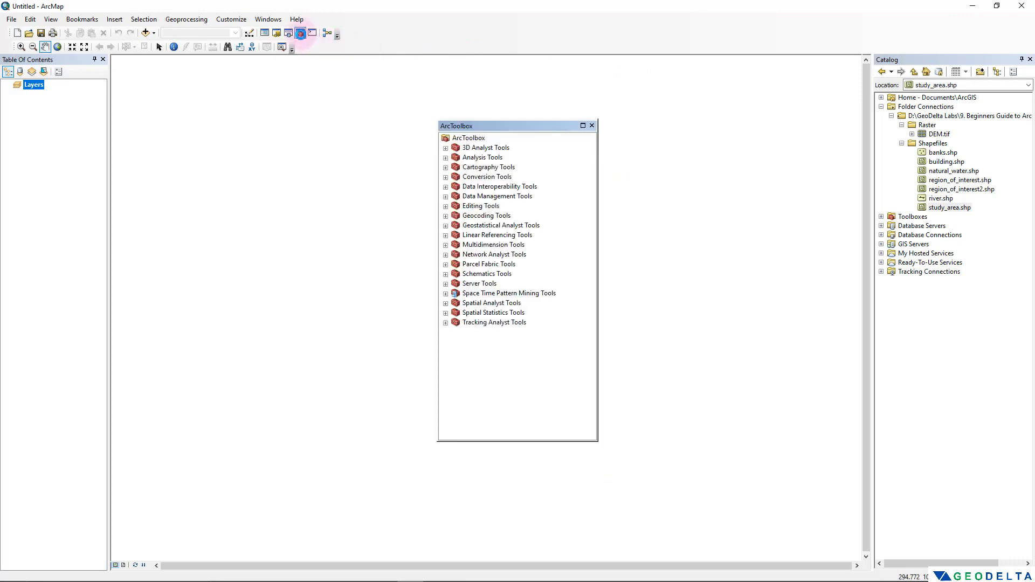
drag(480, 127, 742, 77)
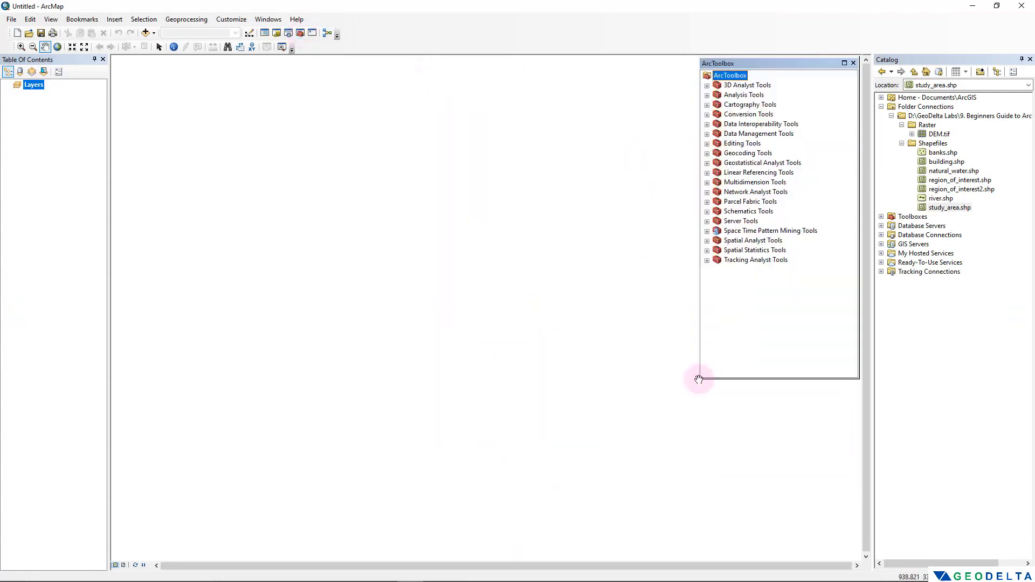
drag(698, 376, 690, 416)
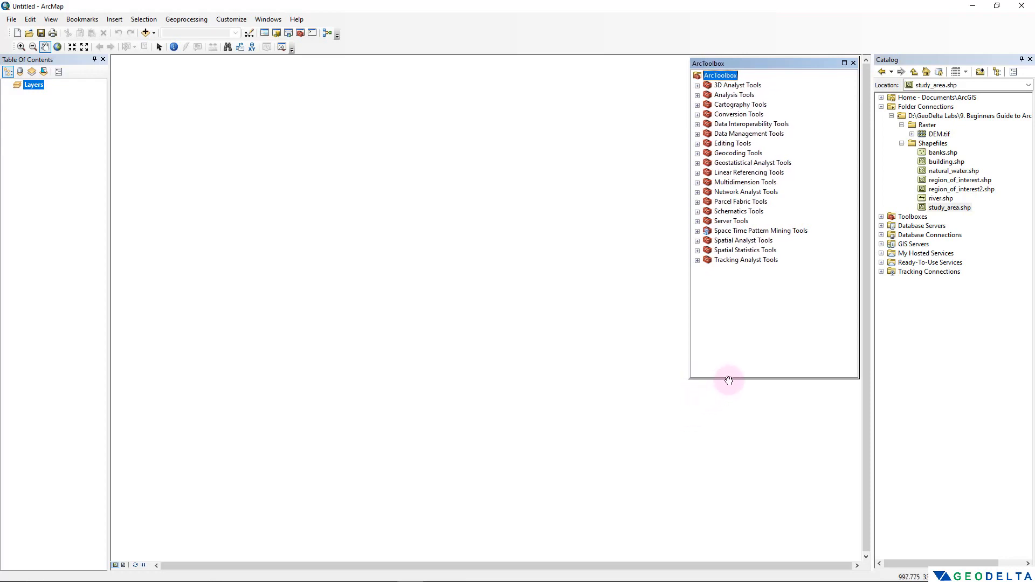
drag(729, 379, 729, 553)
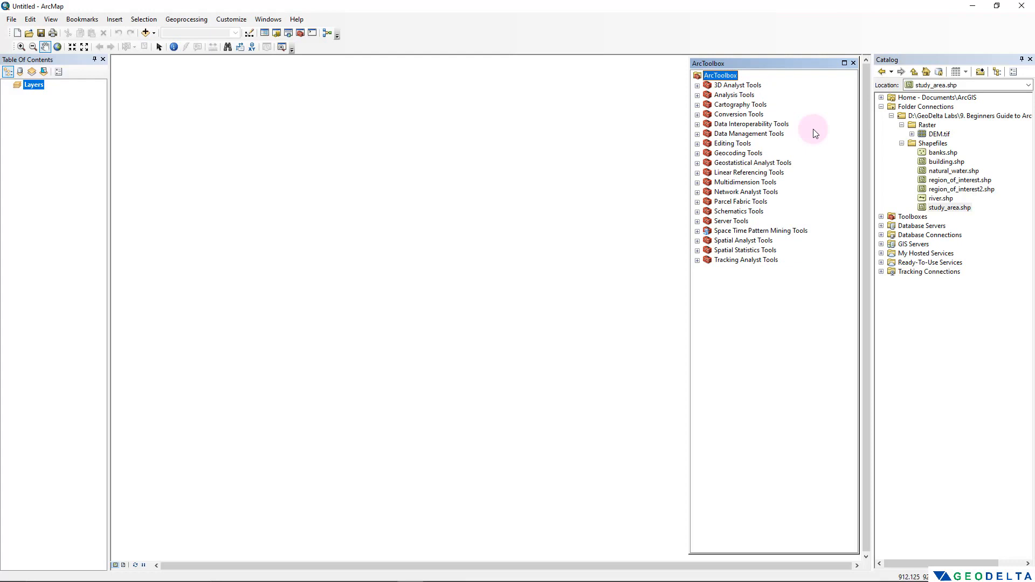
drag(787, 62, 784, 66)
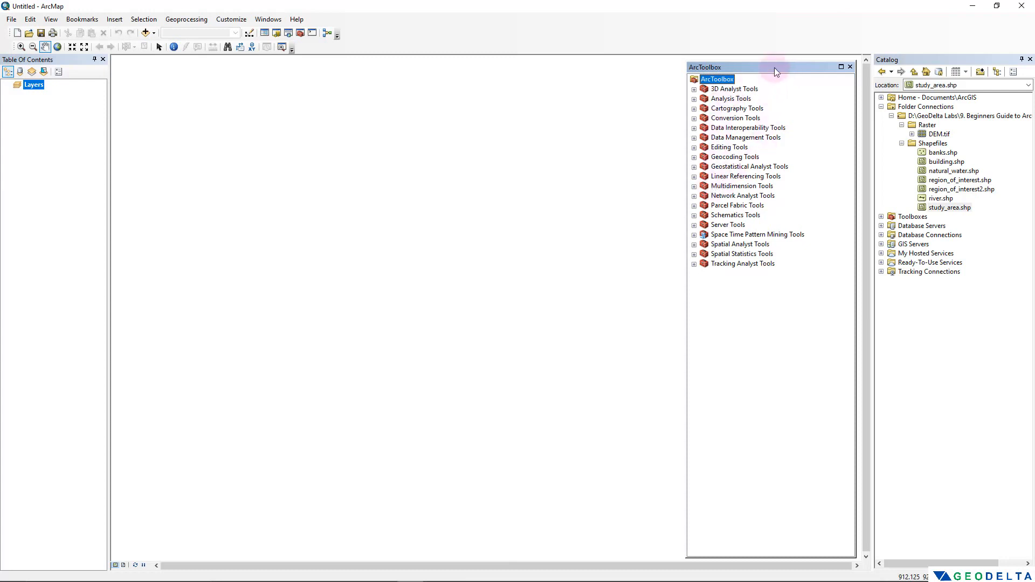
drag(774, 67, 573, 66)
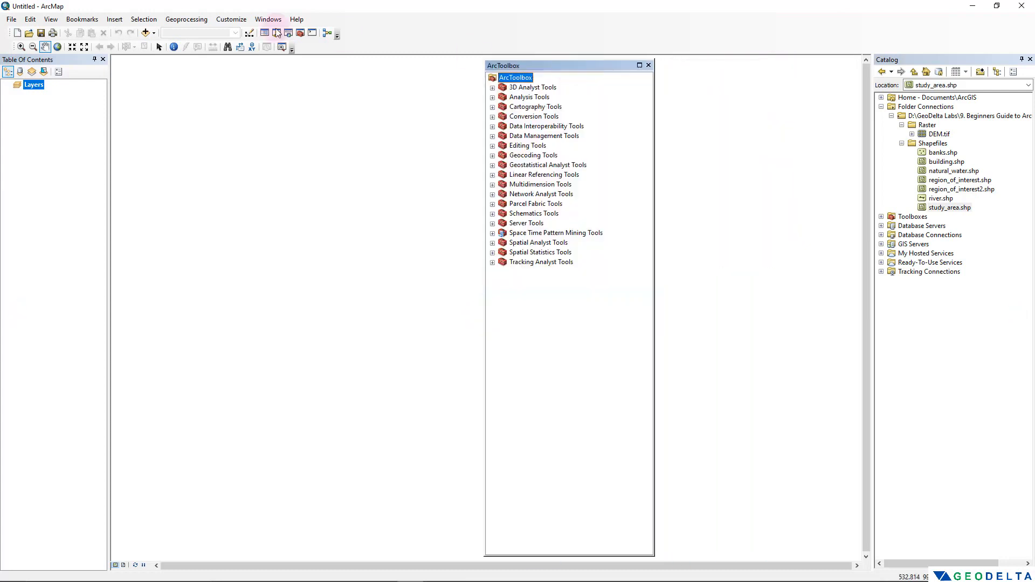
Step: Reopen the Search window between ArcToolbox and the Catalog, making it narrower and taller so both stay uncovered
click(289, 33)
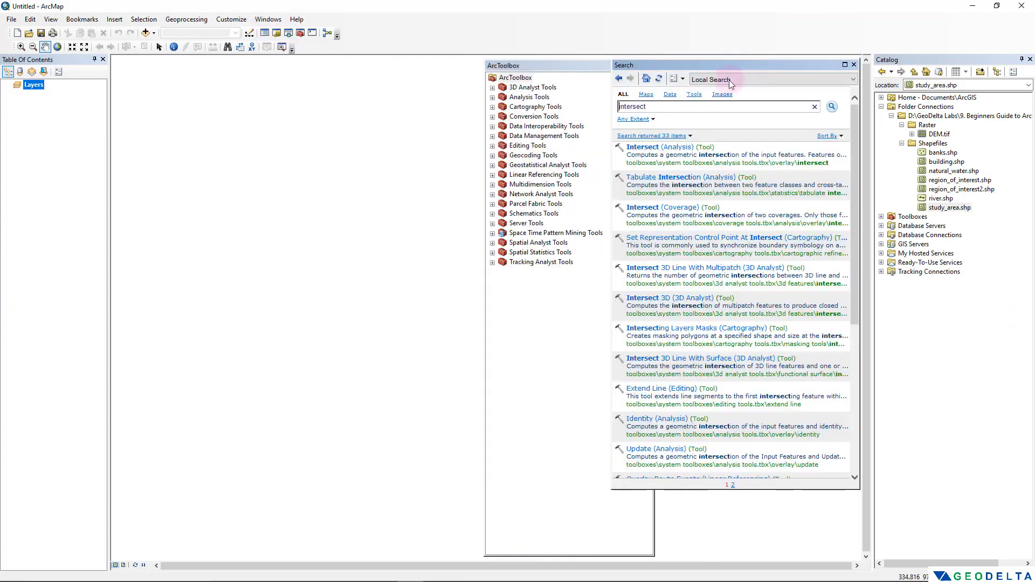
drag(612, 110, 662, 110)
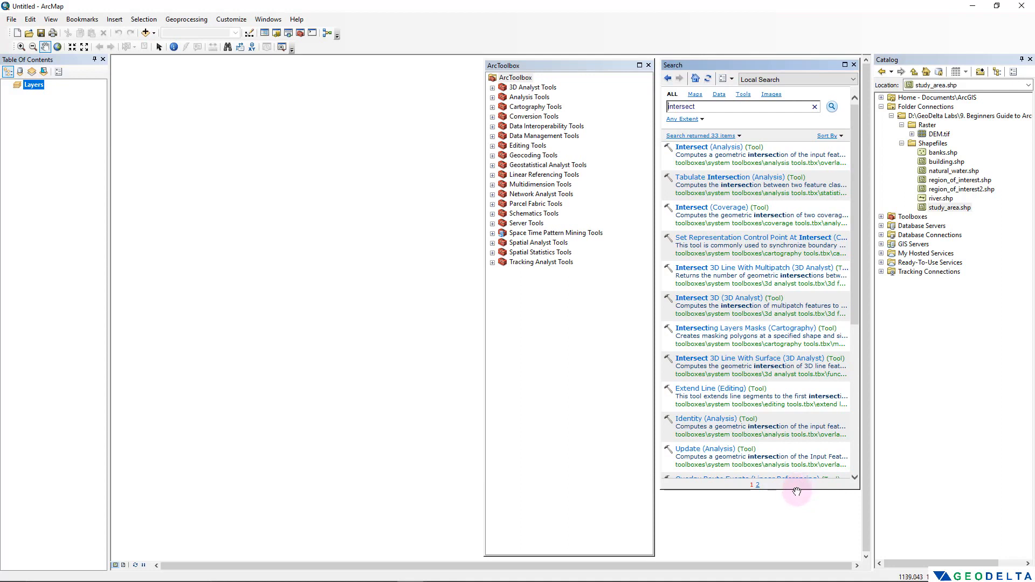
drag(797, 492, 797, 543)
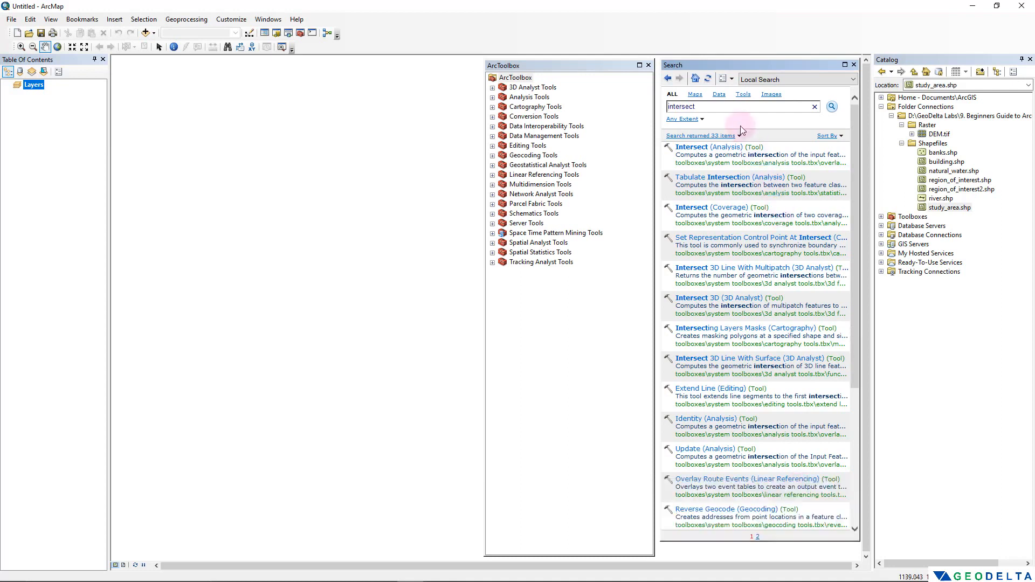
Step: Locate the Intersect (Analysis) search result in the Catalog and trace its place under Analysis Tools.tbx and Overlay
click(692, 163)
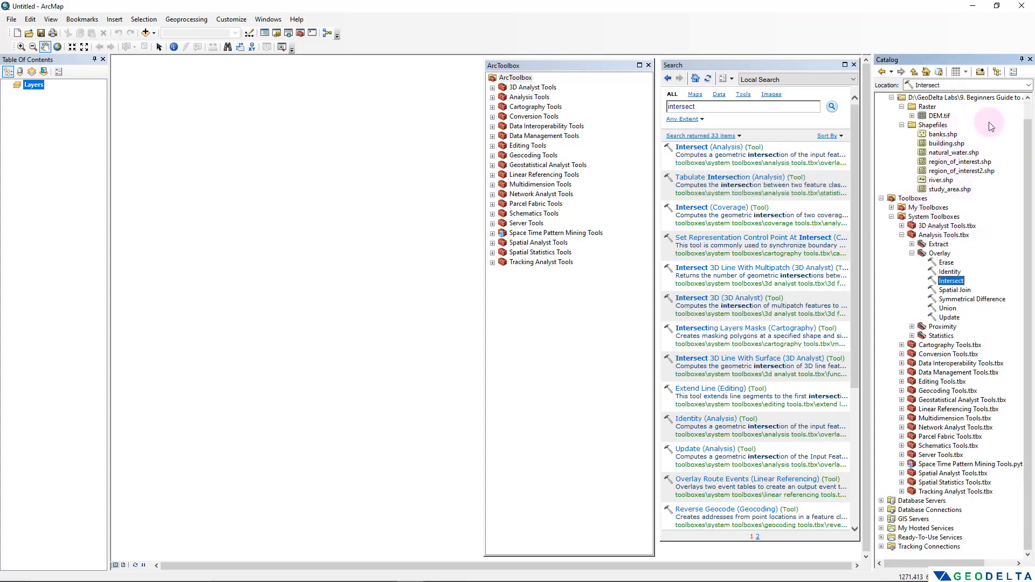
click(937, 237)
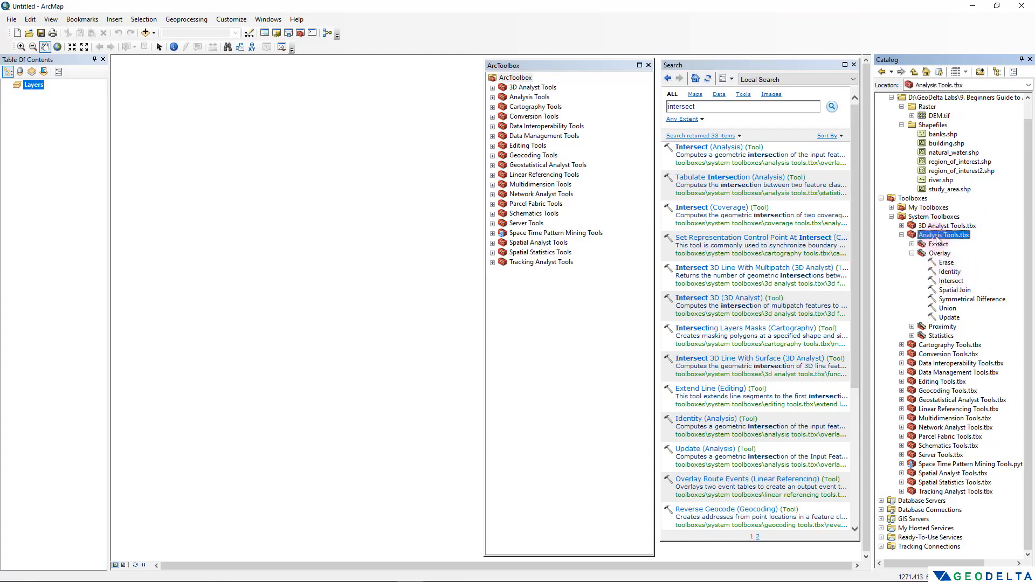
click(939, 254)
click(951, 281)
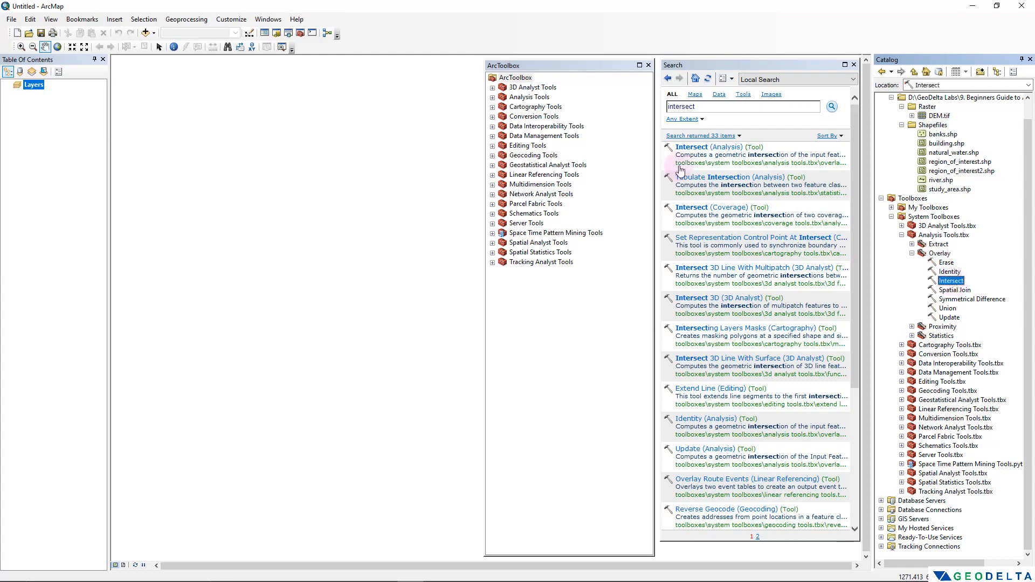
Step: Expand Analysis Tools and its Overlay toolset in ArcToolbox and select the Intersect tool
click(492, 97)
click(502, 117)
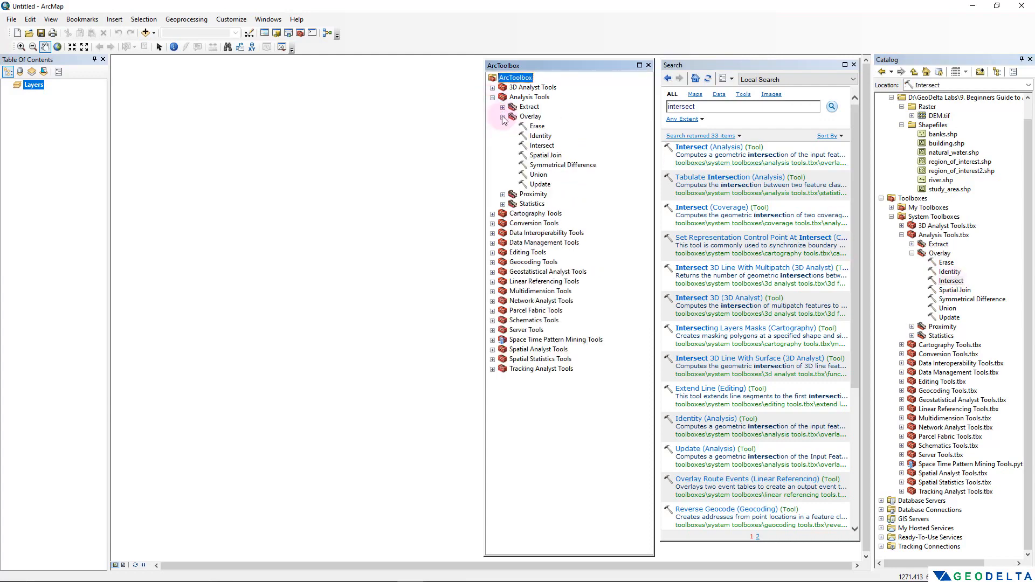
click(543, 147)
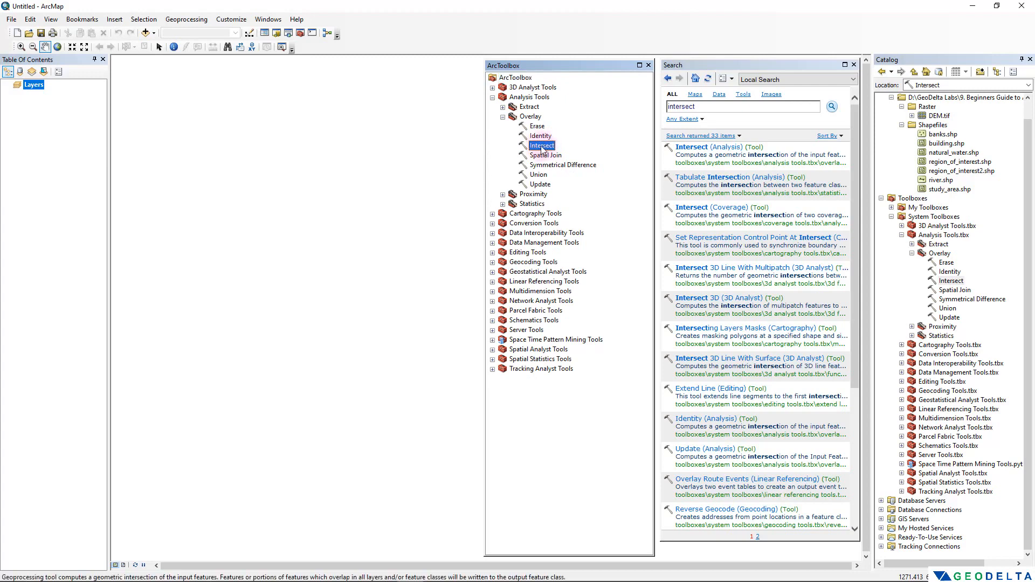
Step: Open the Intersect tool's dialog to view its parameters, then close it and the ArcToolbox window
double_click(542, 147)
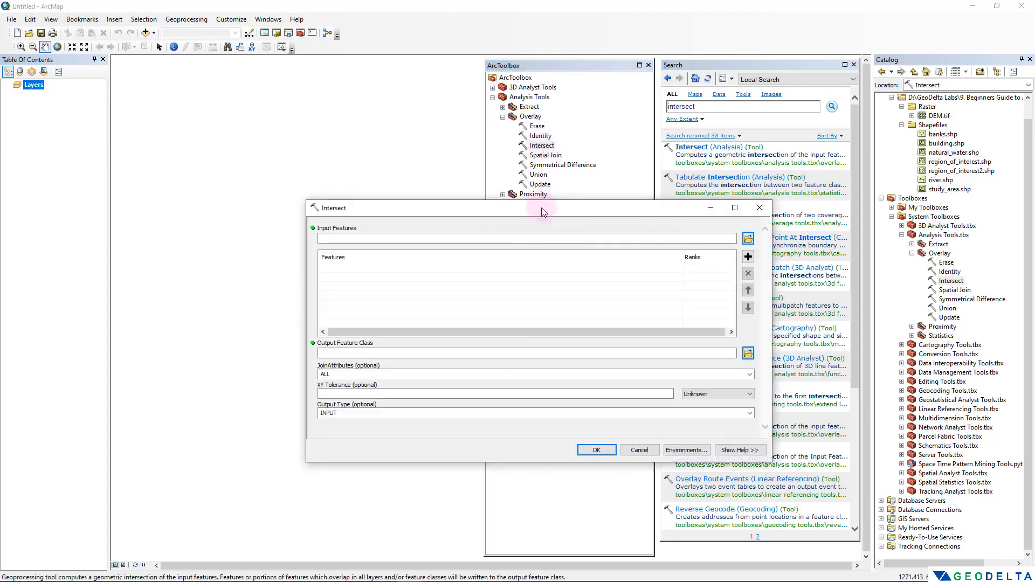
drag(542, 212, 365, 192)
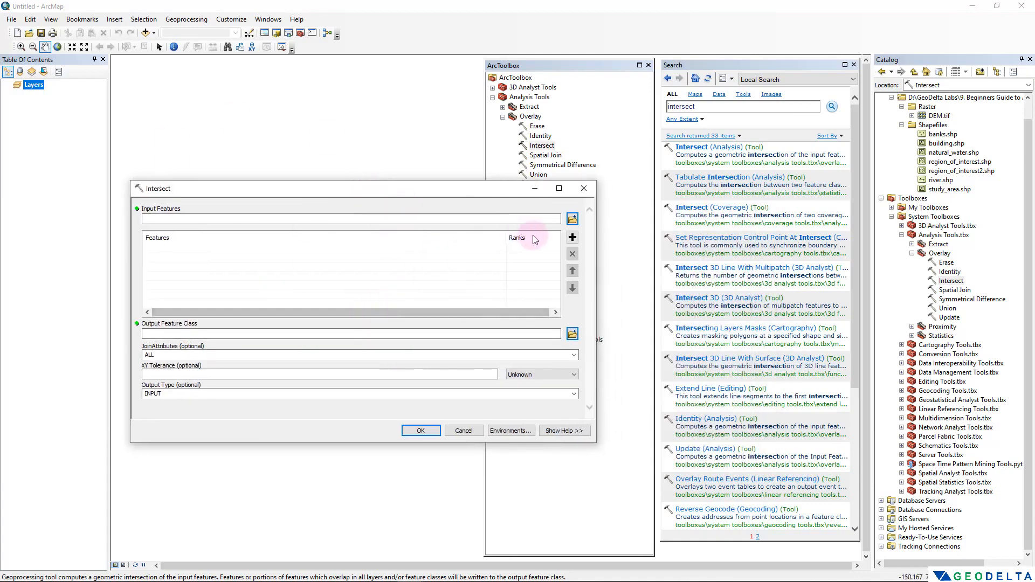
click(584, 188)
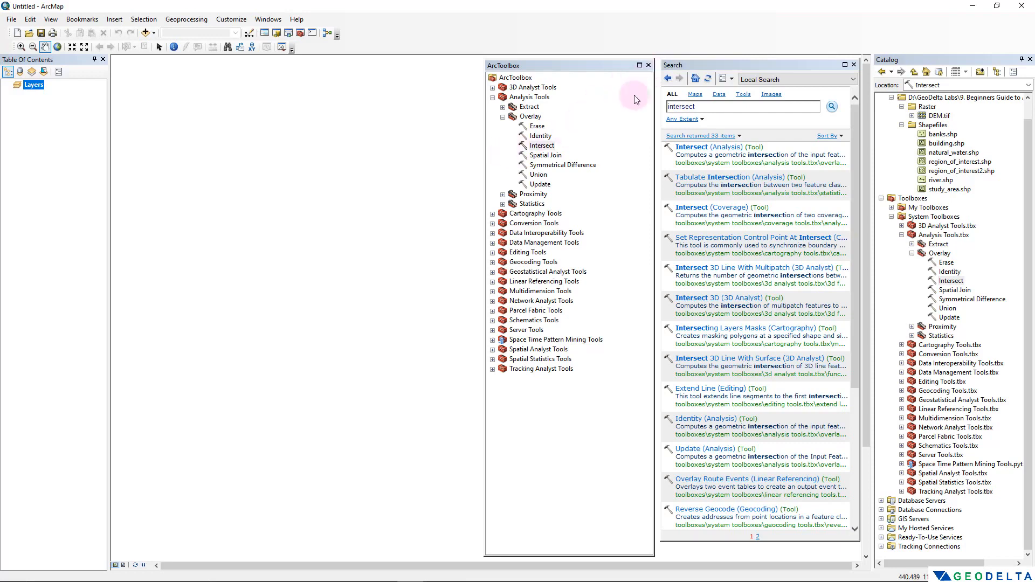
click(648, 66)
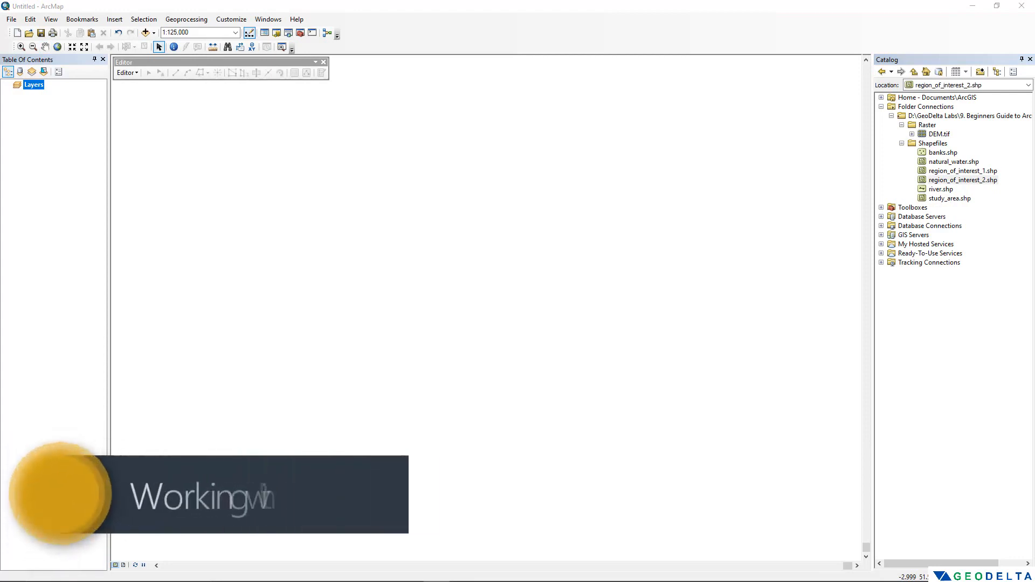
Step: Go through the Shapefiles folder in the Catalog, from banks.shp through both region_of_interest files and river.shp to study_area.shp
click(942, 146)
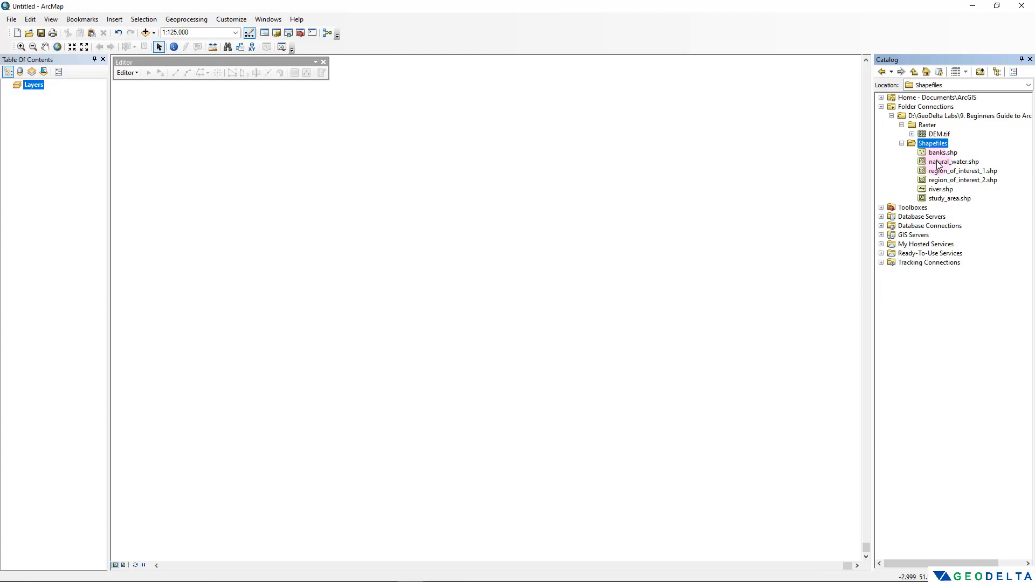
click(941, 155)
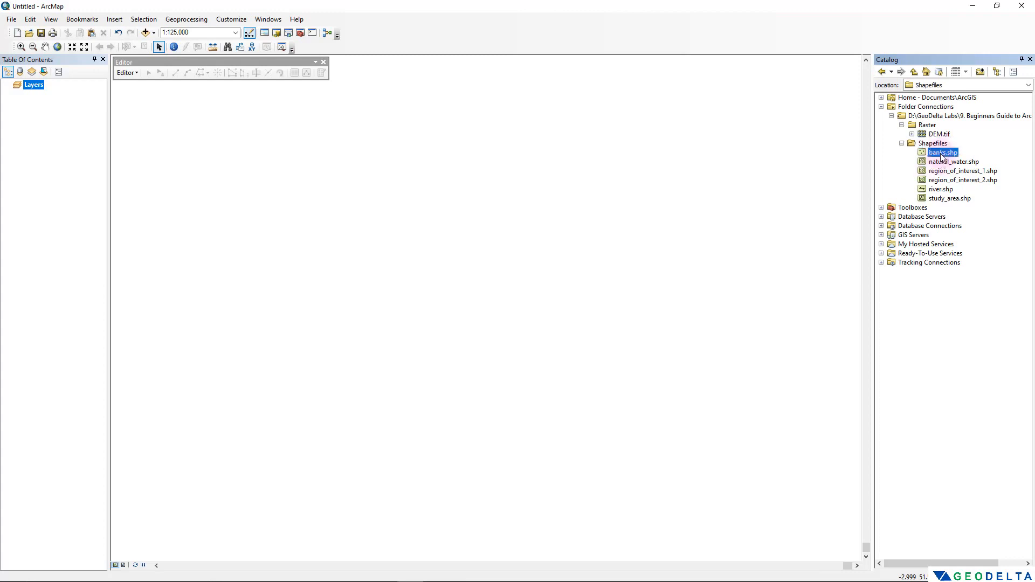
click(946, 164)
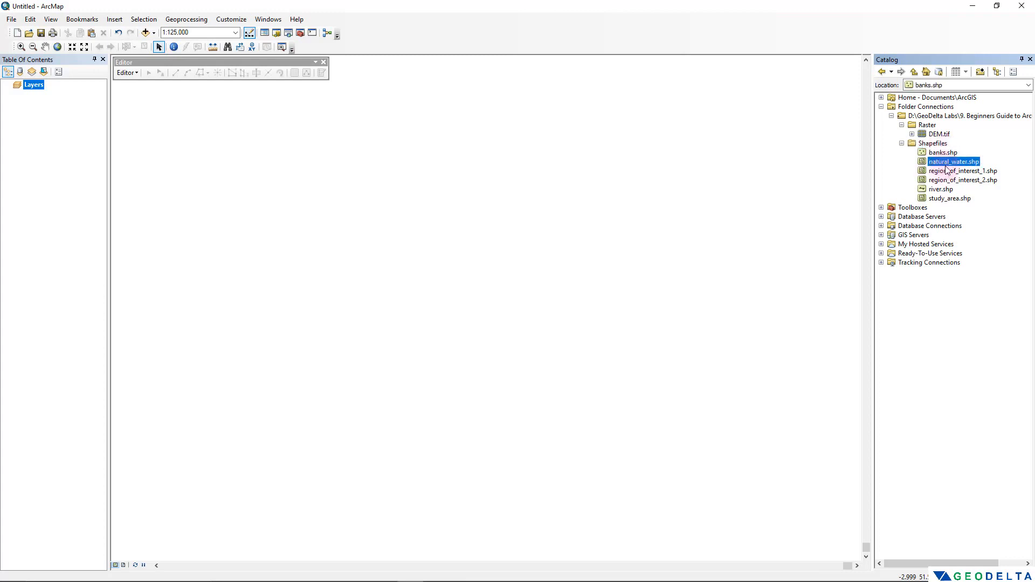
click(952, 172)
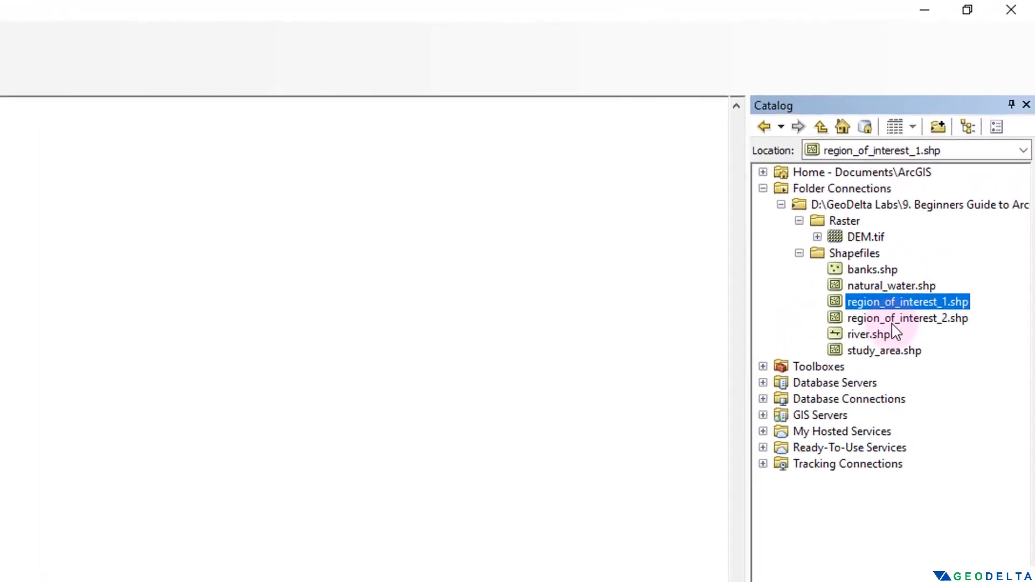
click(890, 321)
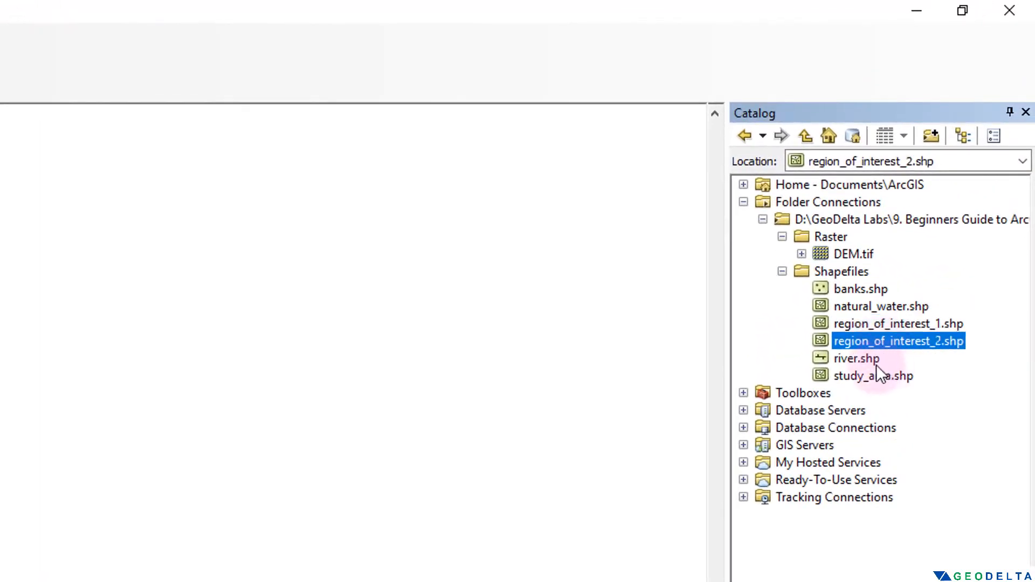
click(875, 361)
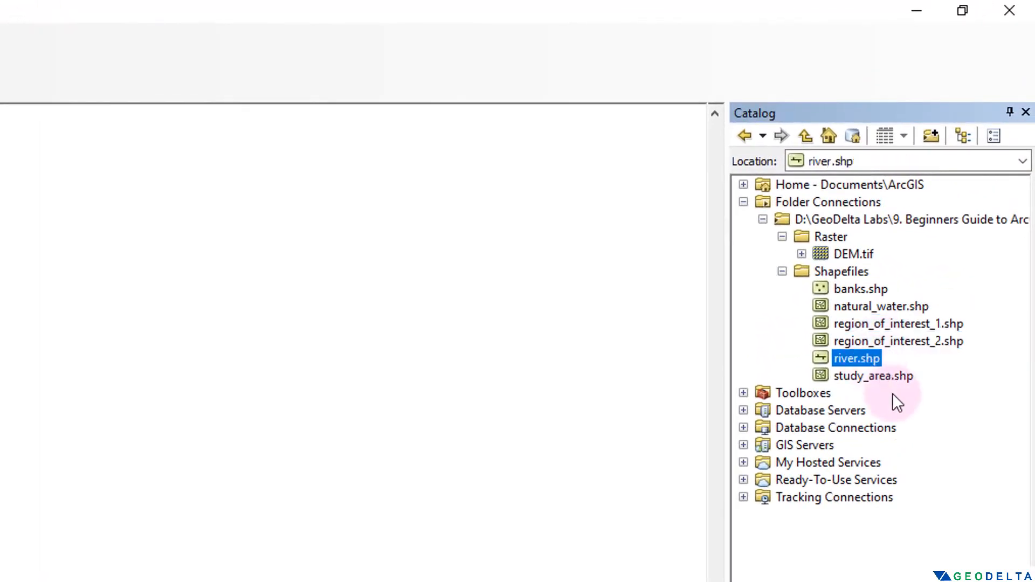
click(884, 377)
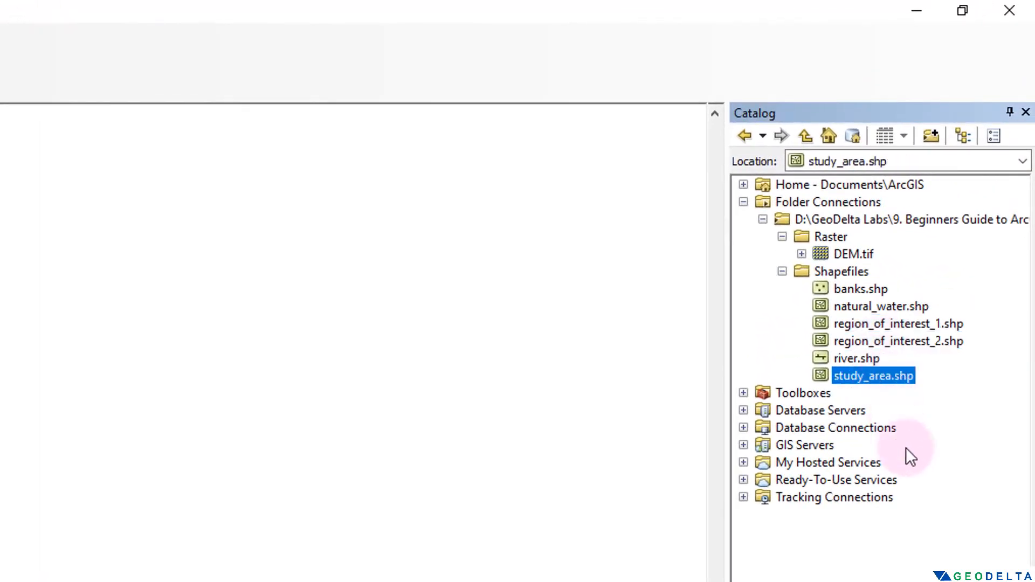
Step: Select banks.shp in the Catalog, then switch to File Explorer and check the full path of the Shapefiles folder
click(875, 289)
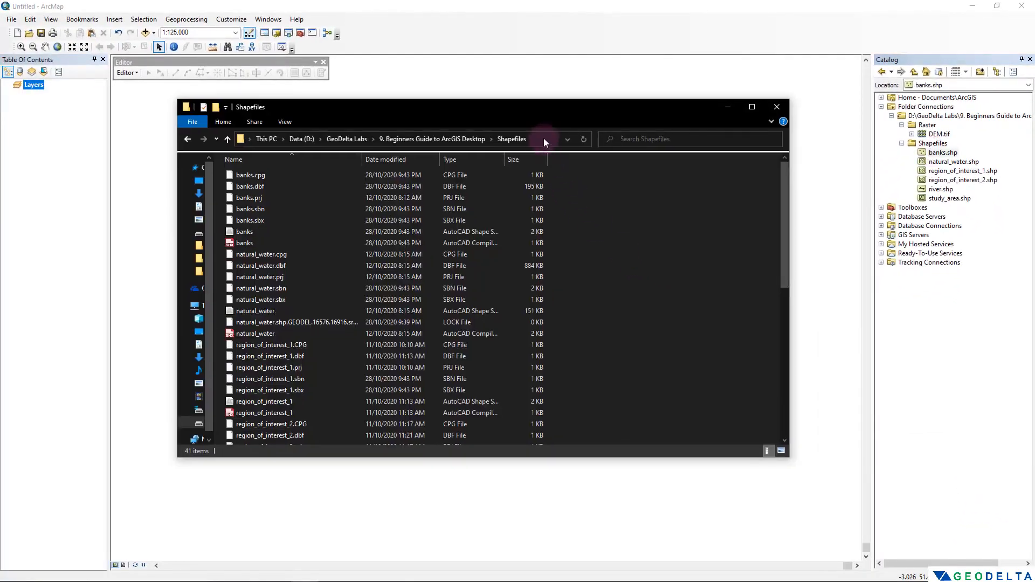
click(543, 138)
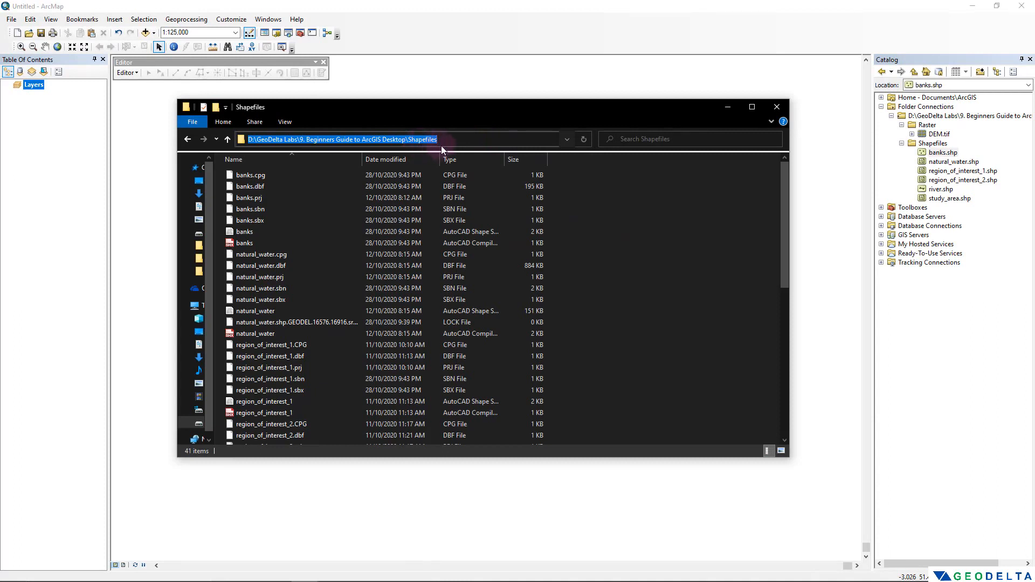
key(Escape)
click(537, 138)
click(608, 270)
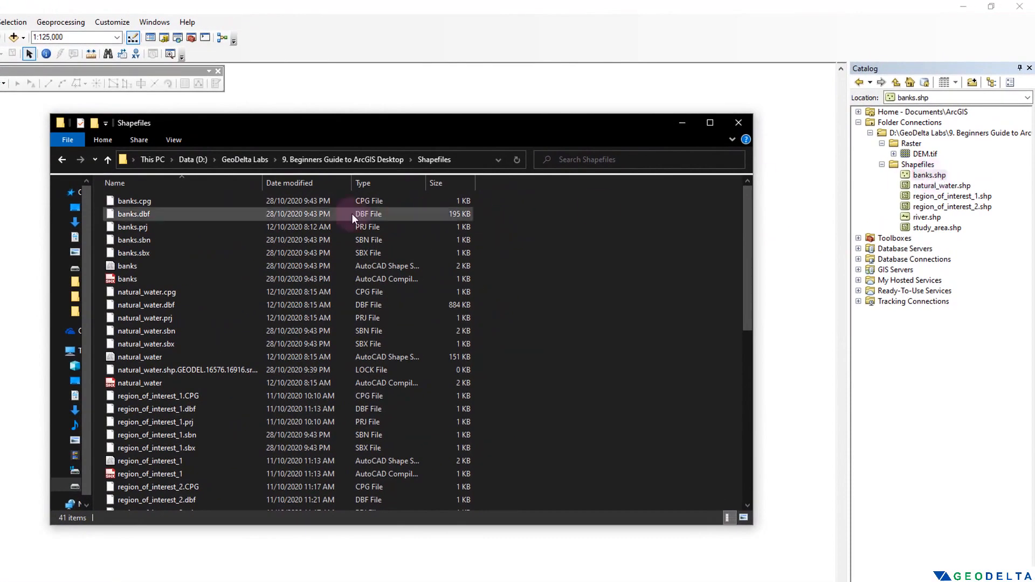
Step: Select all the banks component files in File Explorer and look over the natural_water files below them
drag(100, 196, 192, 281)
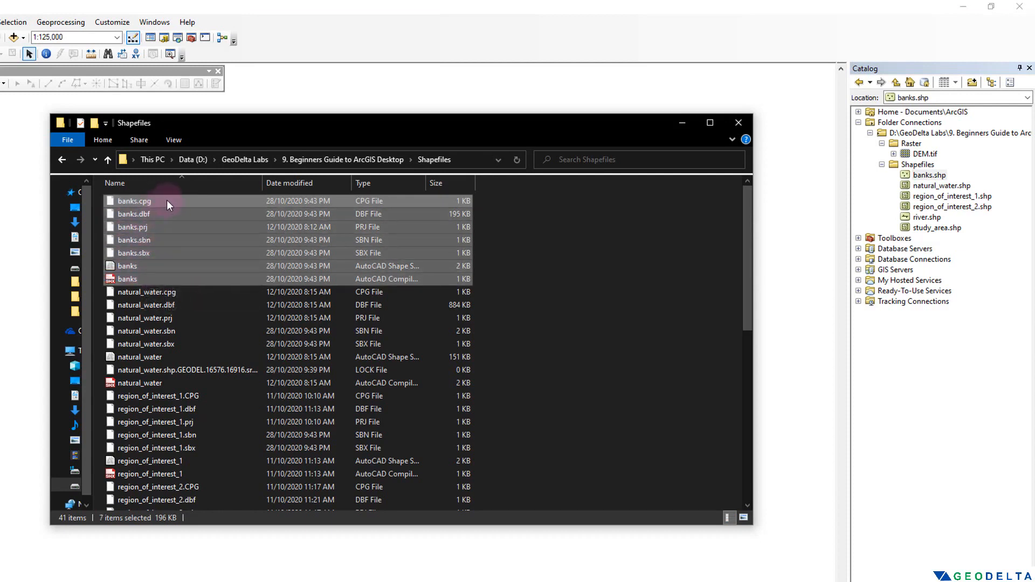
scroll(579, 303, down, 2)
scroll(579, 306, up, 1)
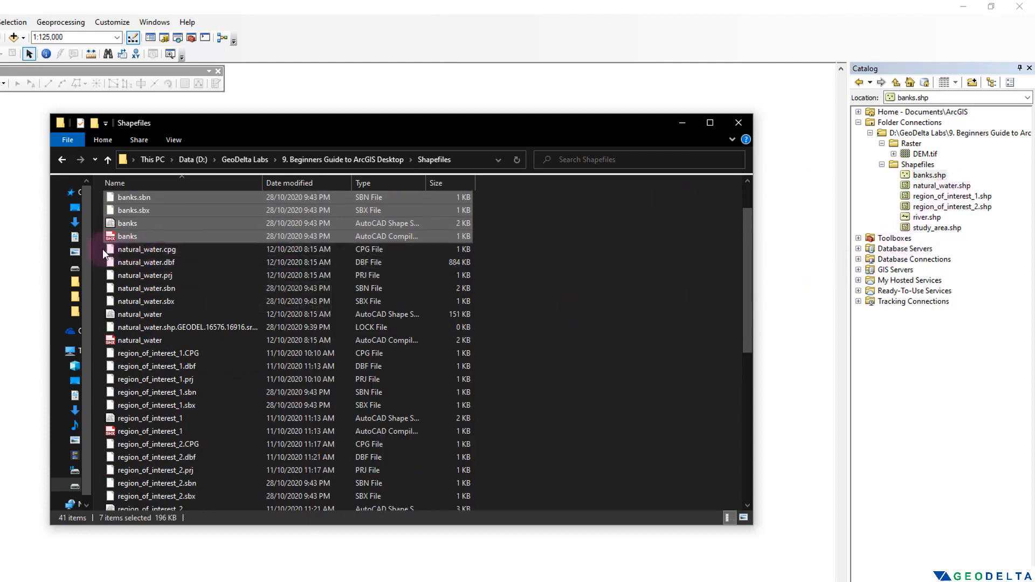
Step: Select the group of natural_water component files in File Explorer, then clear the selection
drag(101, 245, 209, 329)
click(546, 358)
scroll(546, 358, up, 1)
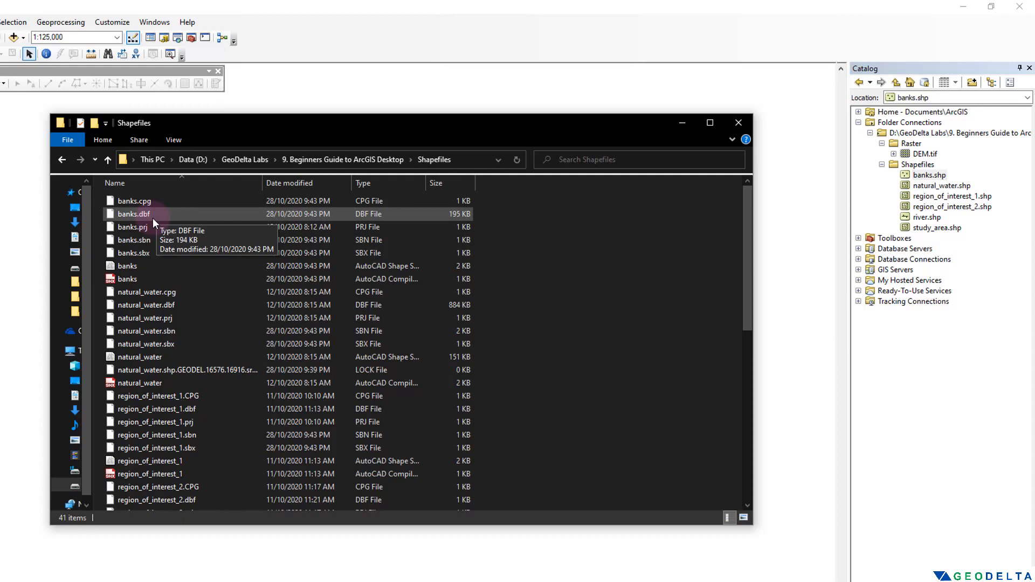
Step: Select all banks component files from banks.cpg down, look through the rest of the Shapefiles folder, and return to ArcMap
shift+click(168, 280)
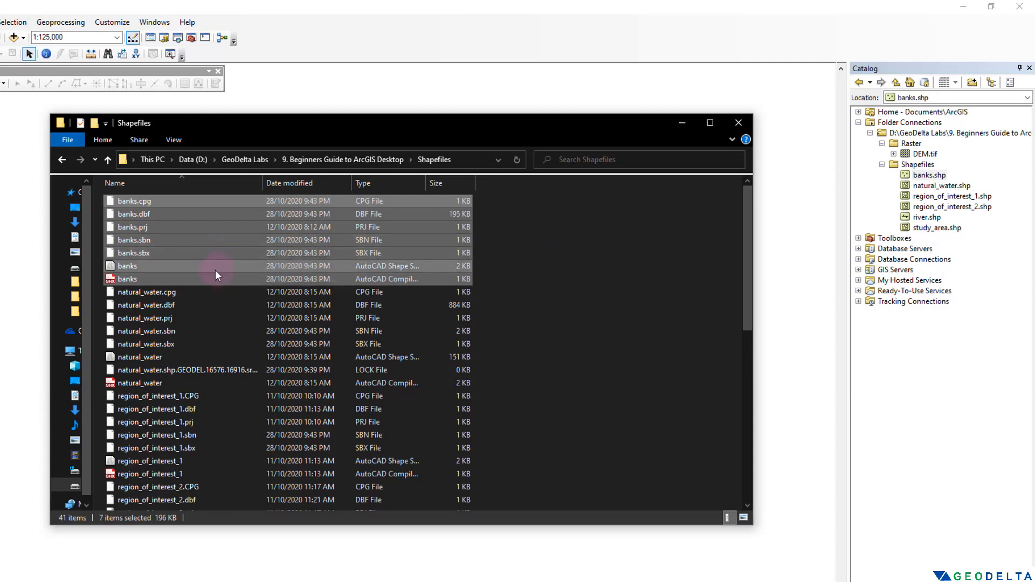
scroll(491, 273, down, 6)
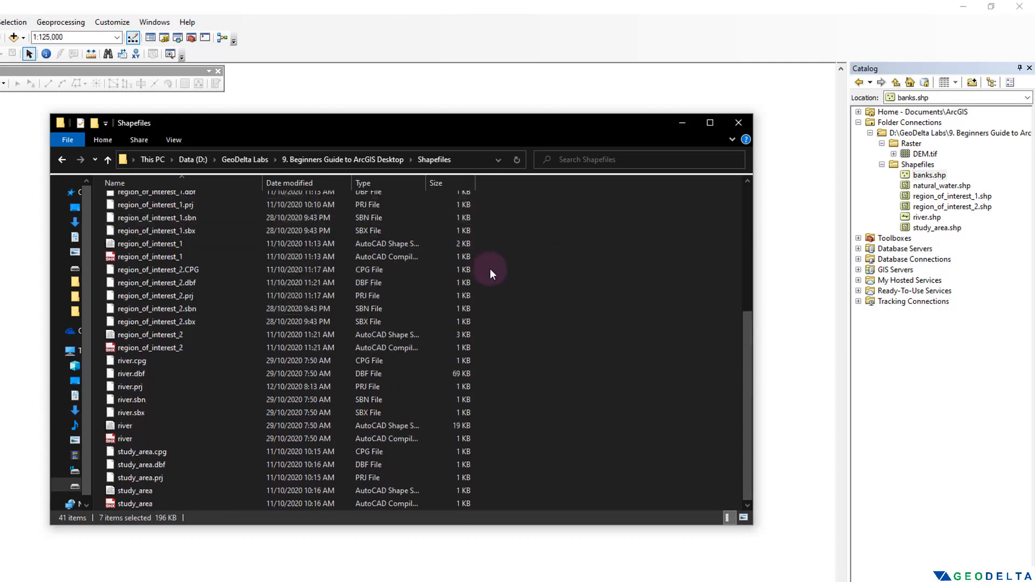
scroll(489, 273, up, 6)
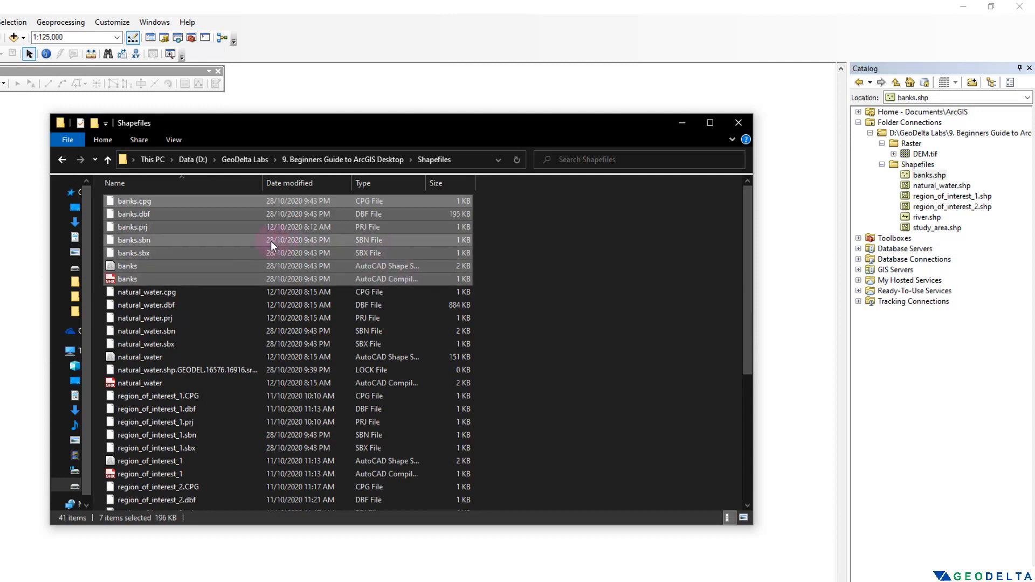
click(697, 196)
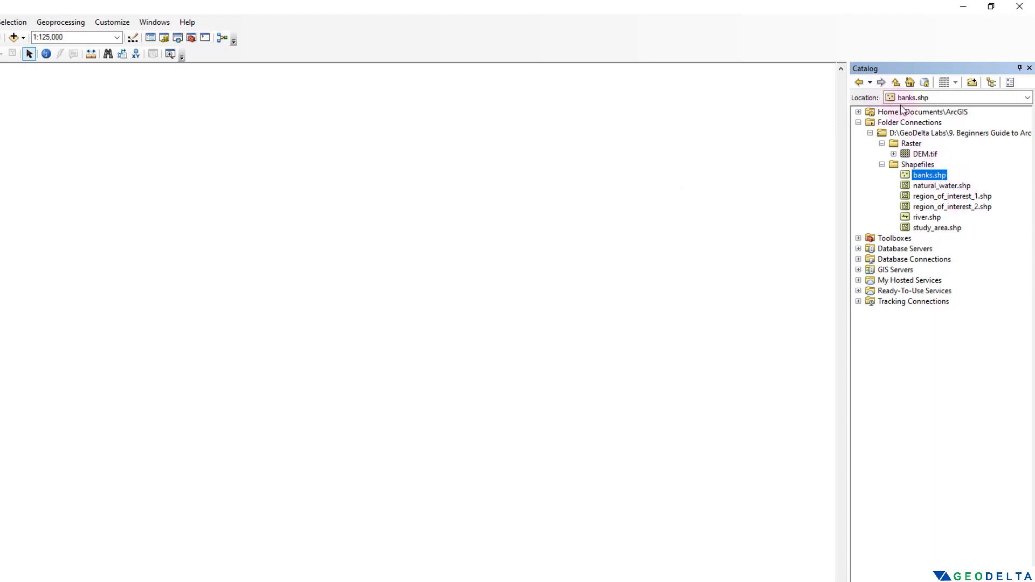
Step: Review how each shapefile is listed as a single item in the Catalog, including natural_water.shp, study_area.shp, banks.shp and region_of_interest_1.shp
click(943, 189)
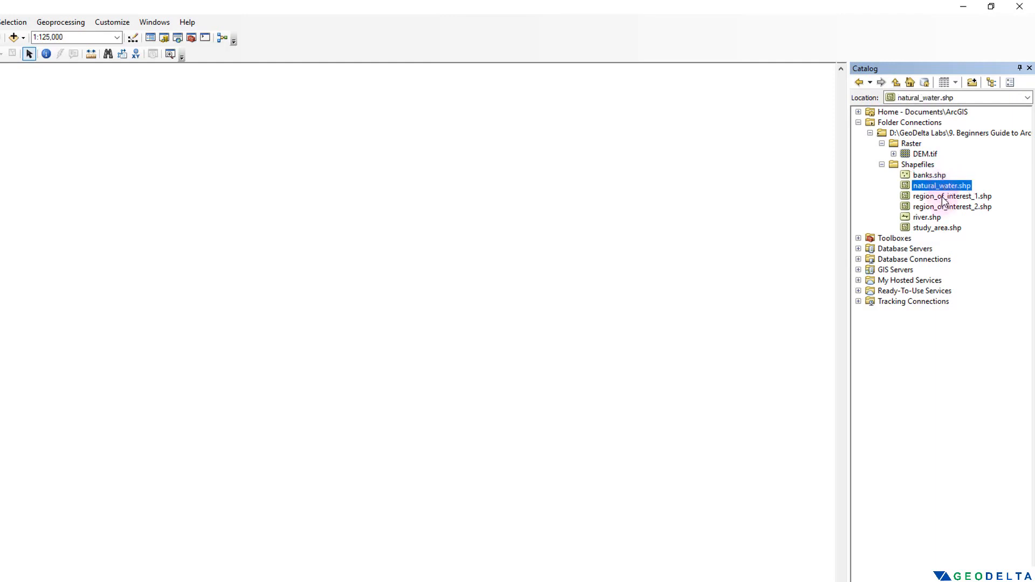
click(943, 196)
click(939, 217)
click(943, 228)
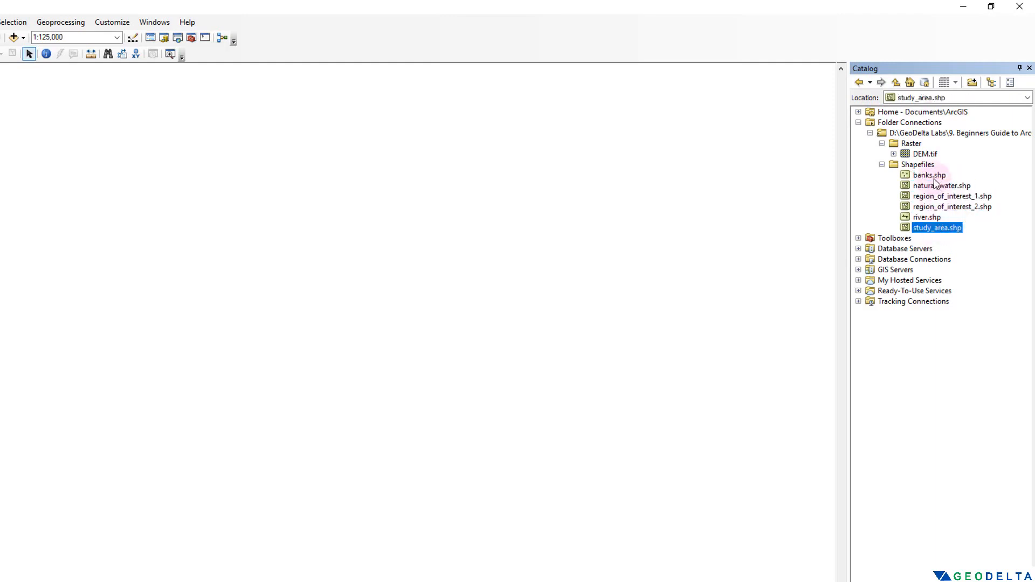
click(933, 176)
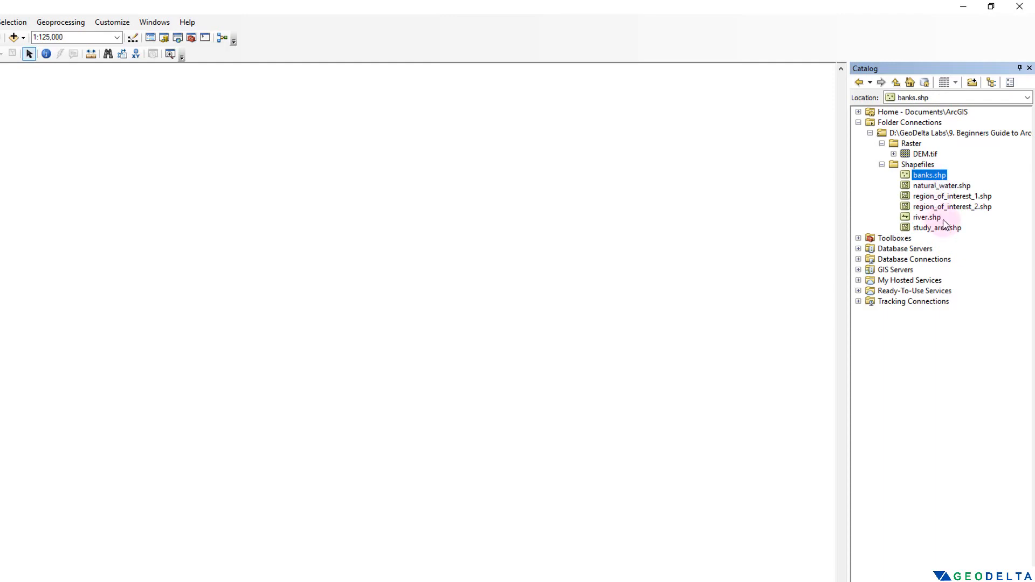
click(948, 197)
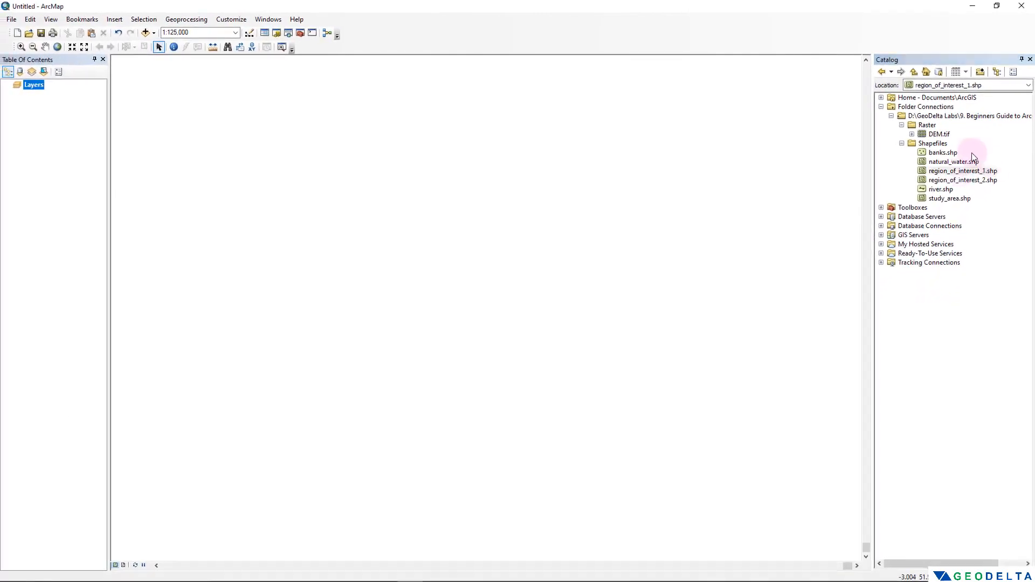
Step: Add region_of_interest_1.shp and region_of_interest_2.shp from the Catalog to the map as layers
click(958, 172)
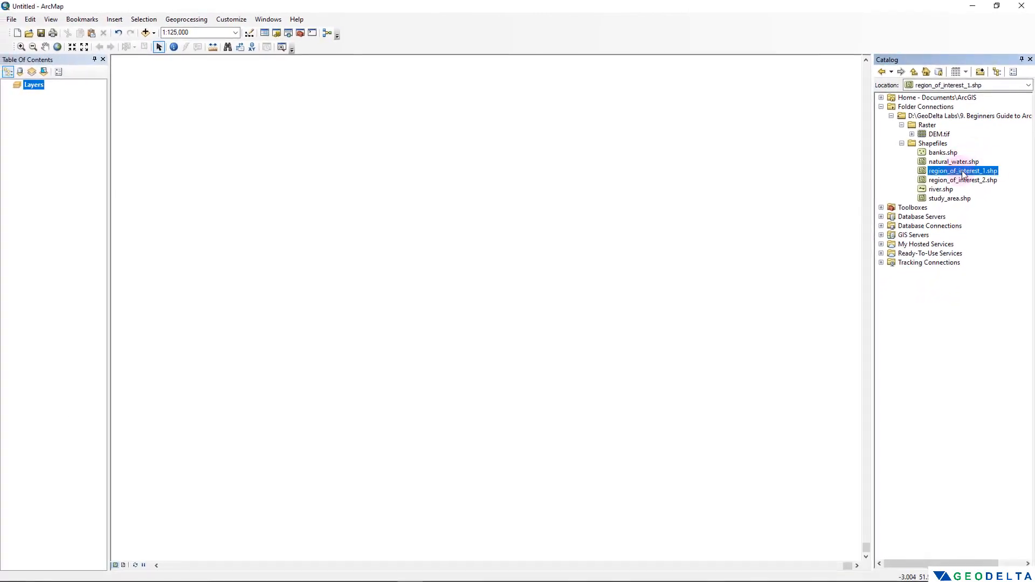
drag(963, 174, 379, 164)
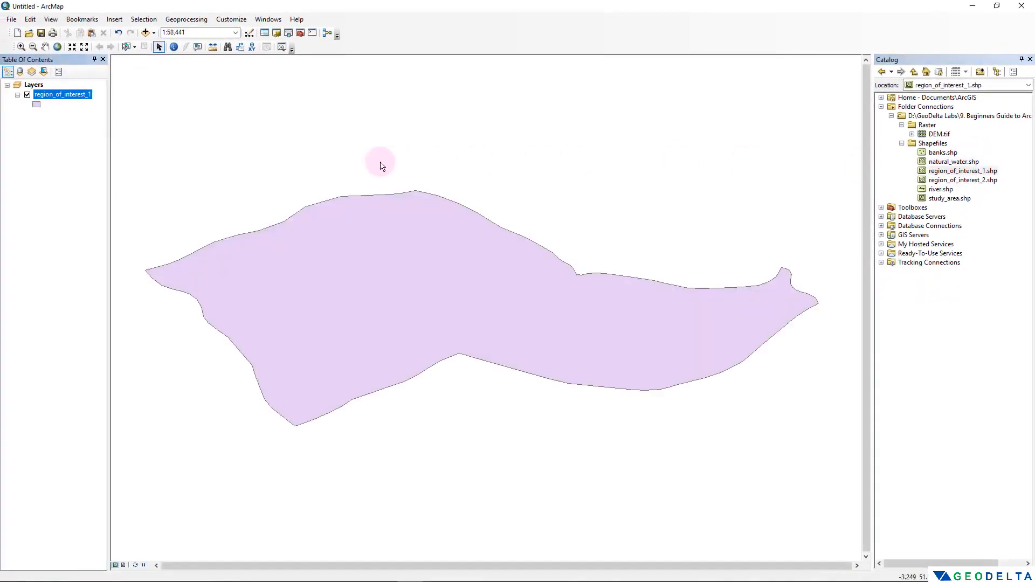
scroll(399, 205, up, 2)
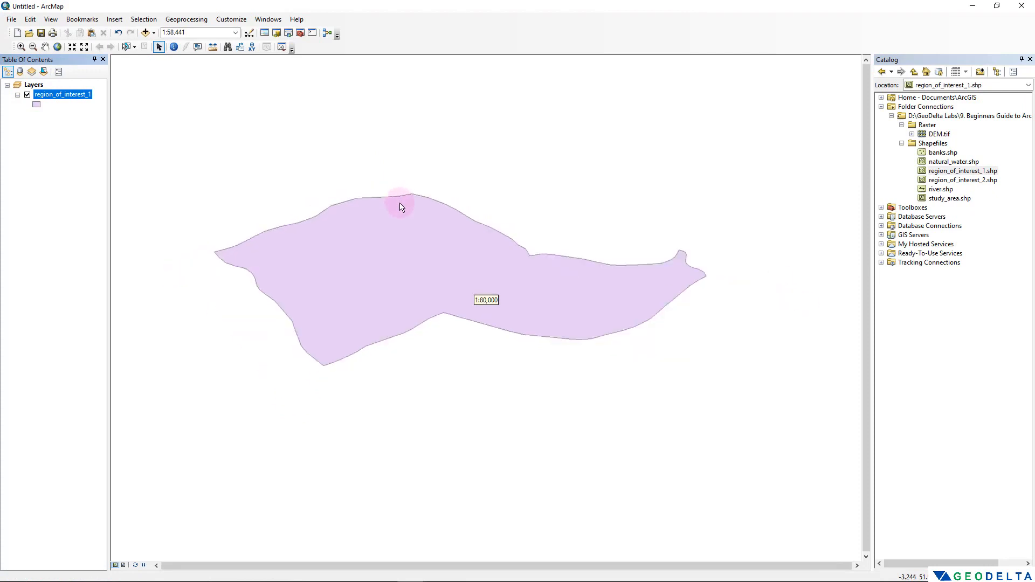
scroll(402, 210, up, 3)
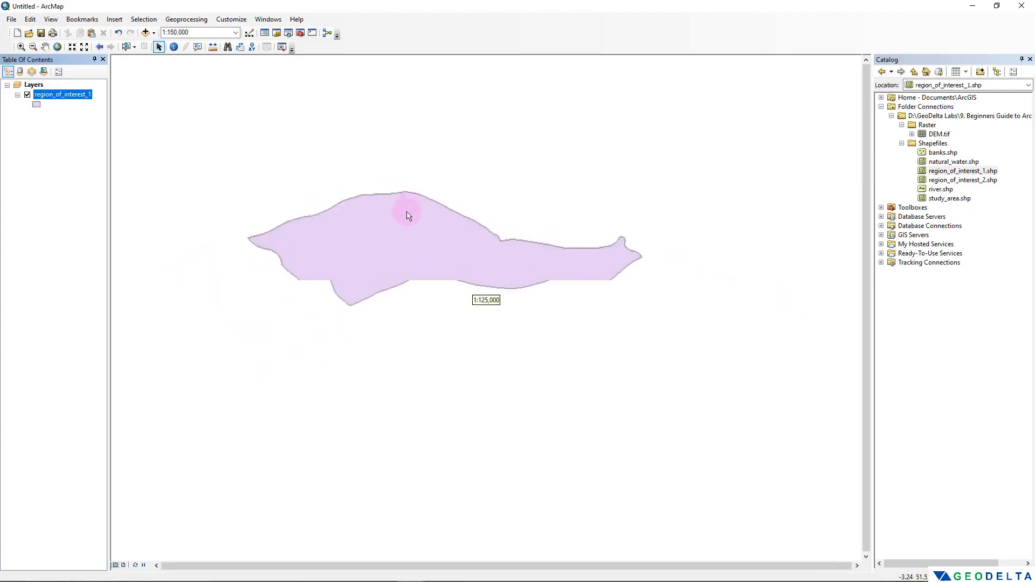
scroll(380, 267, down, 2)
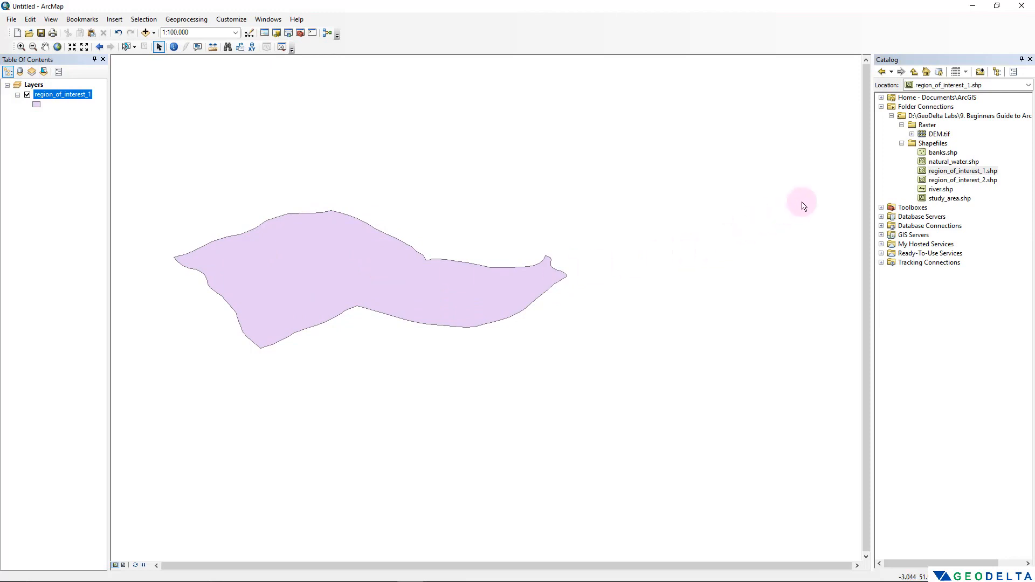
click(980, 183)
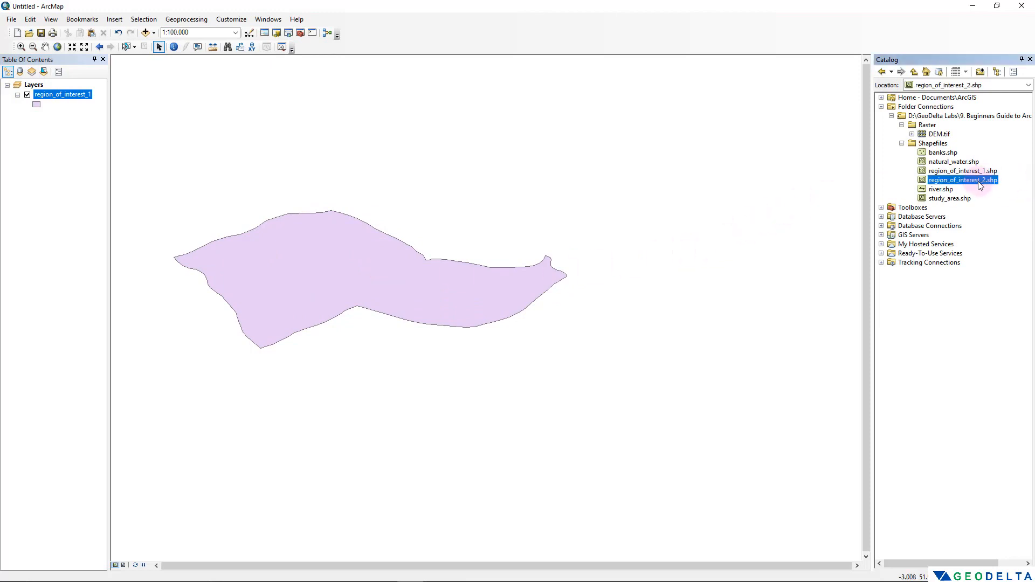
drag(980, 186, 575, 139)
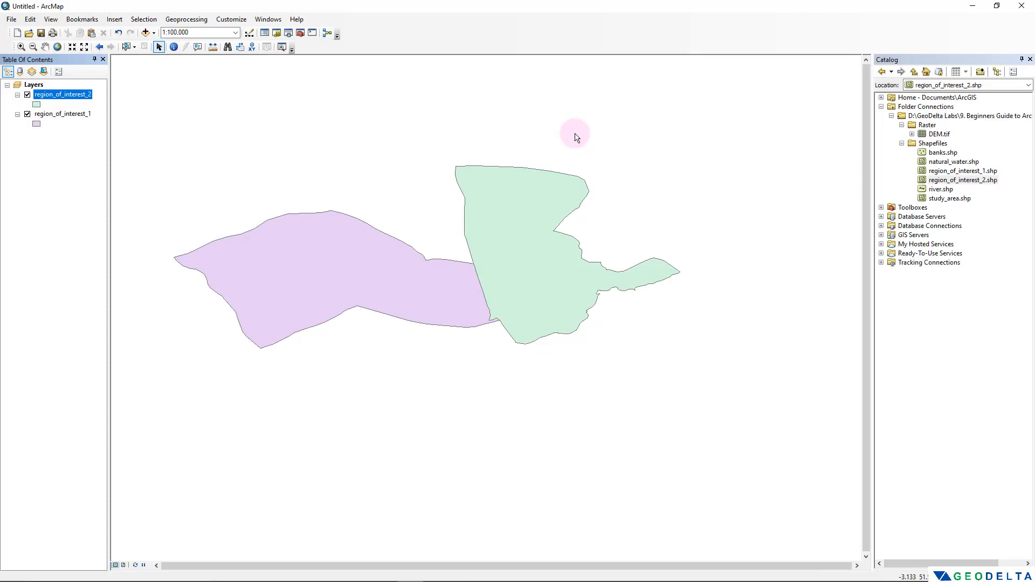
Step: Compare the two region_of_interest shapefiles with their polygons on the map, examining the shapes closely and as a whole
click(941, 189)
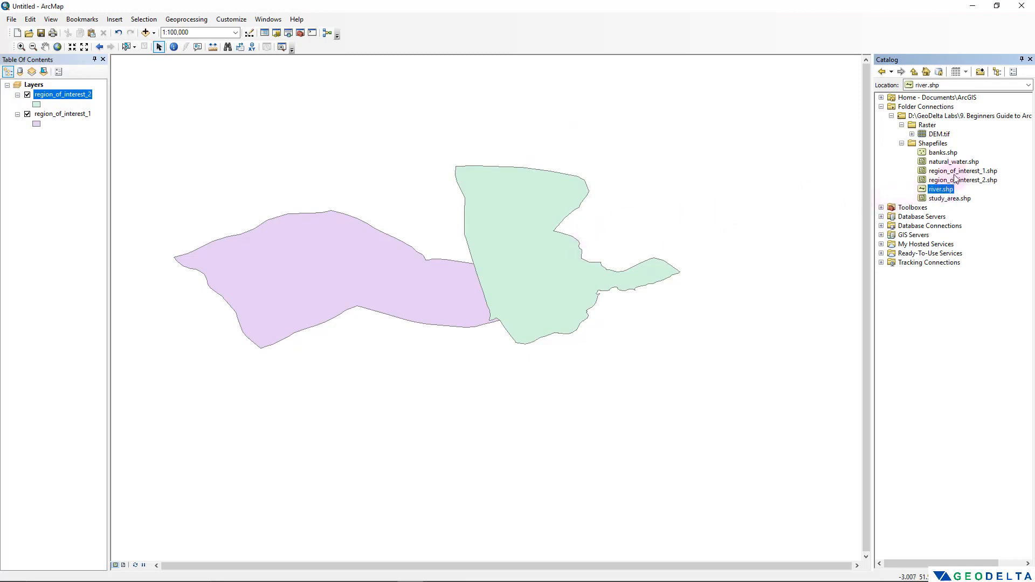
click(956, 171)
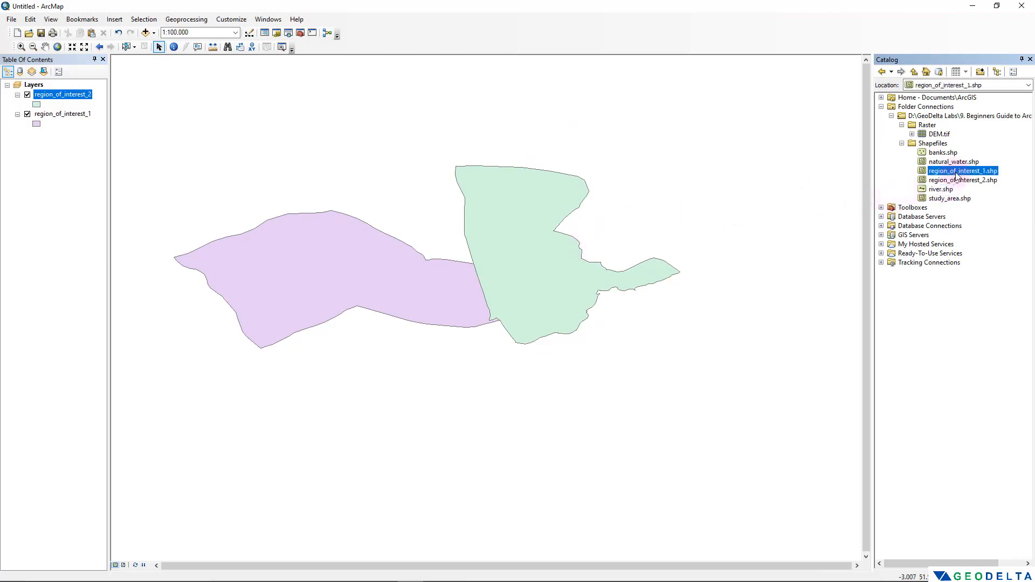
click(960, 182)
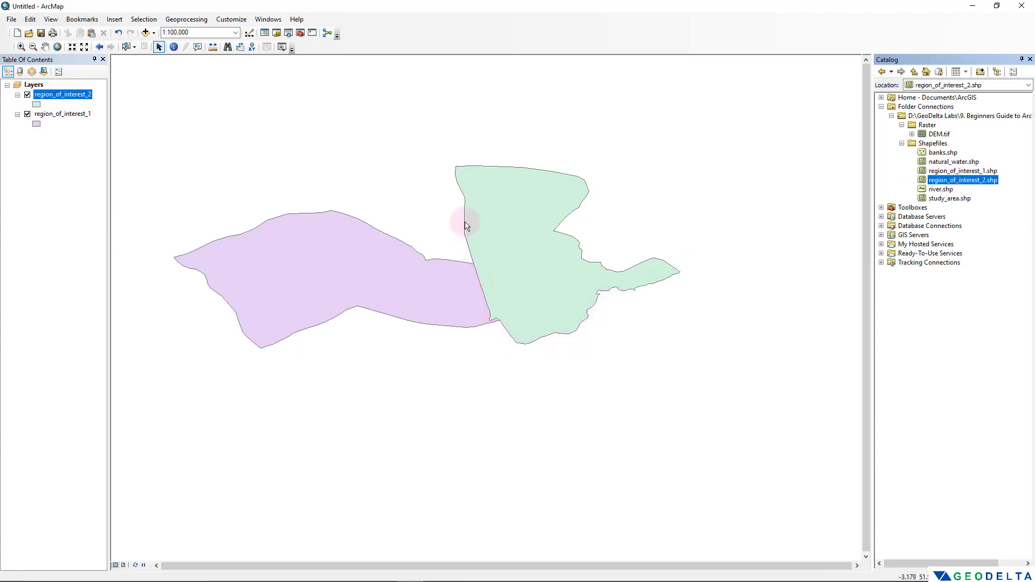
scroll(479, 212, up, 1)
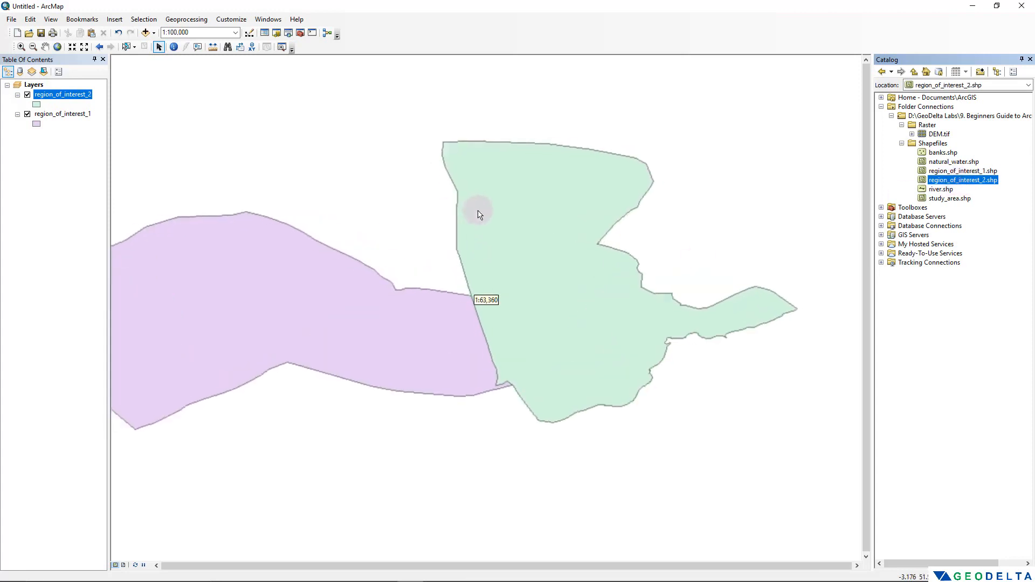
scroll(480, 213, down, 1)
scroll(480, 210, down, 1)
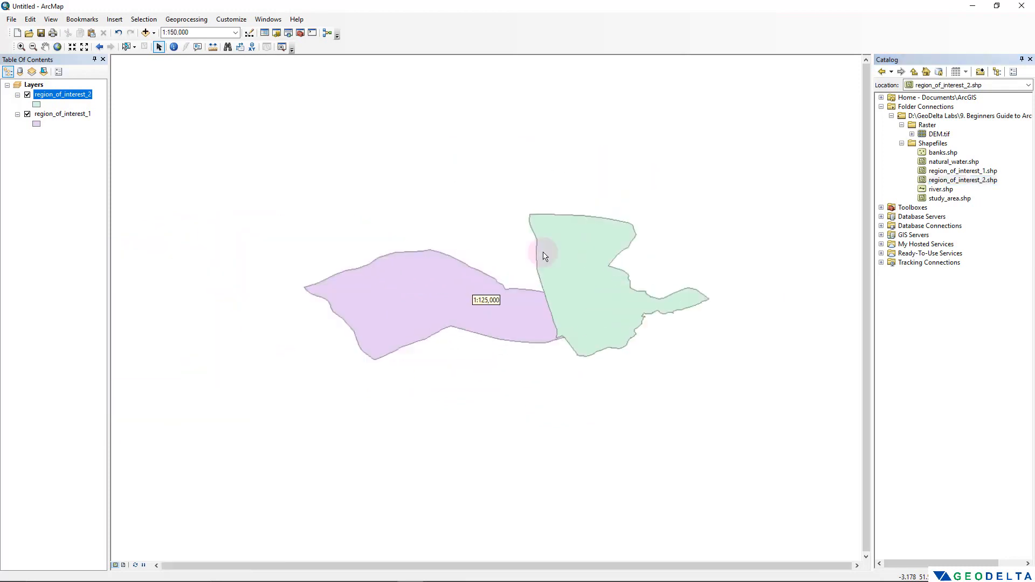
scroll(548, 258, up, 1)
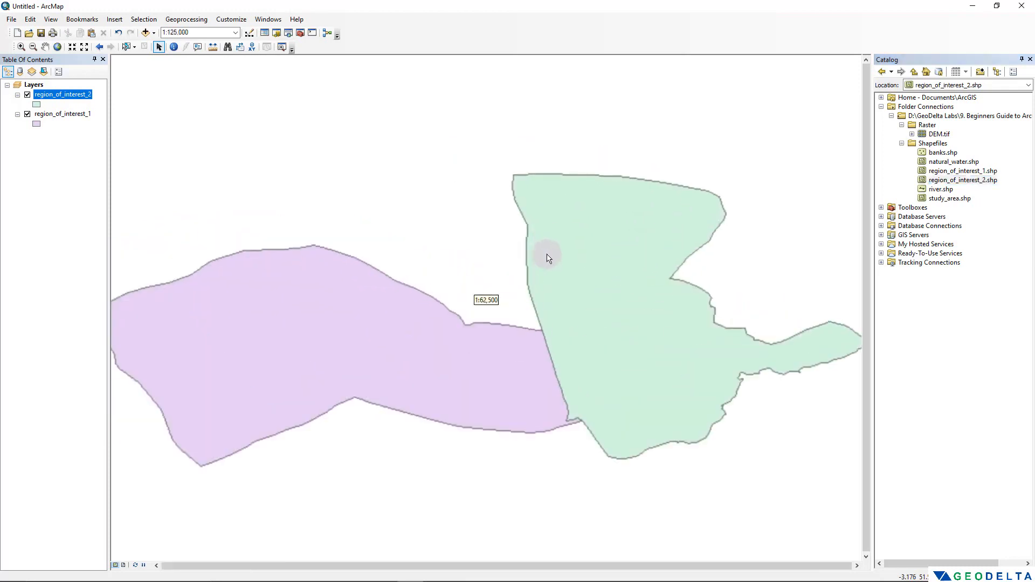
scroll(548, 258, down, 2)
scroll(548, 258, up, 1)
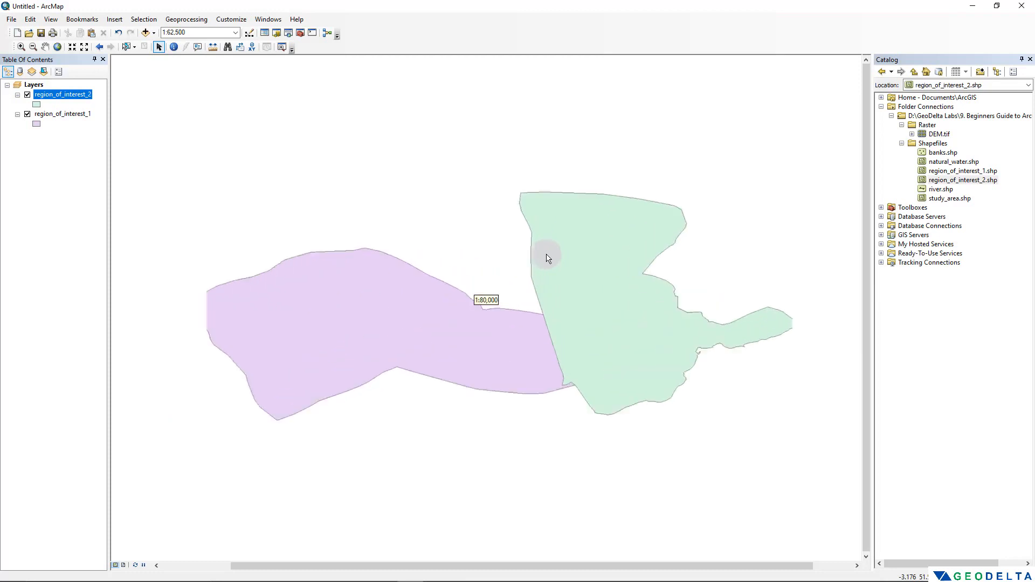
Step: Add river.shp from the Catalog to the map and bring the full river lines into view
click(940, 190)
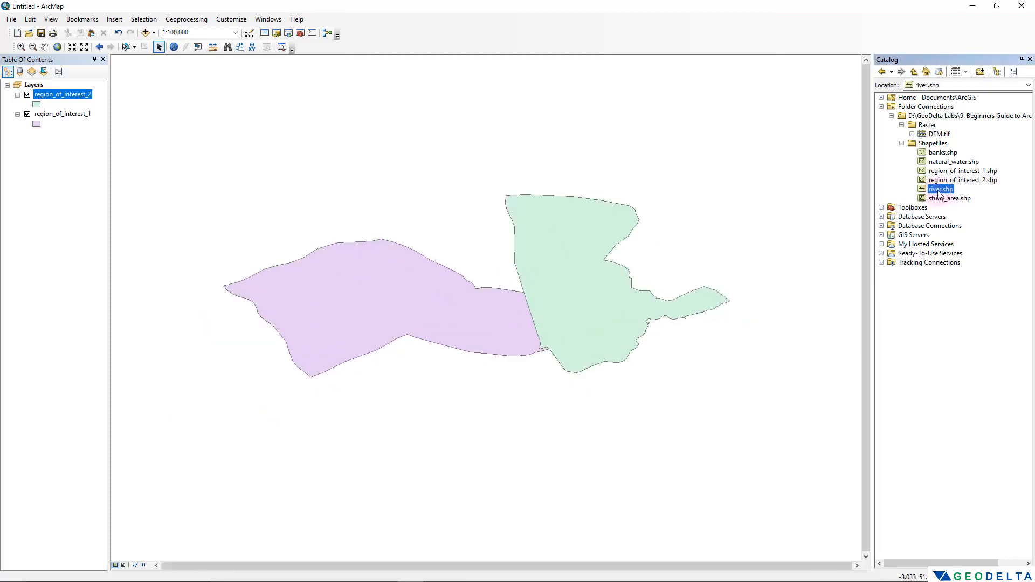
drag(939, 194, 450, 133)
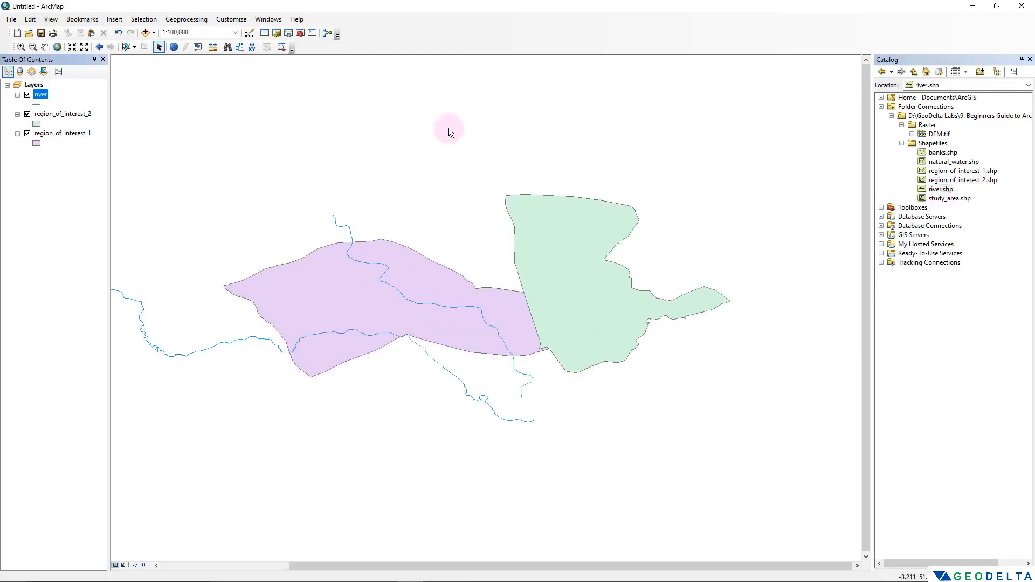
drag(492, 253, 569, 243)
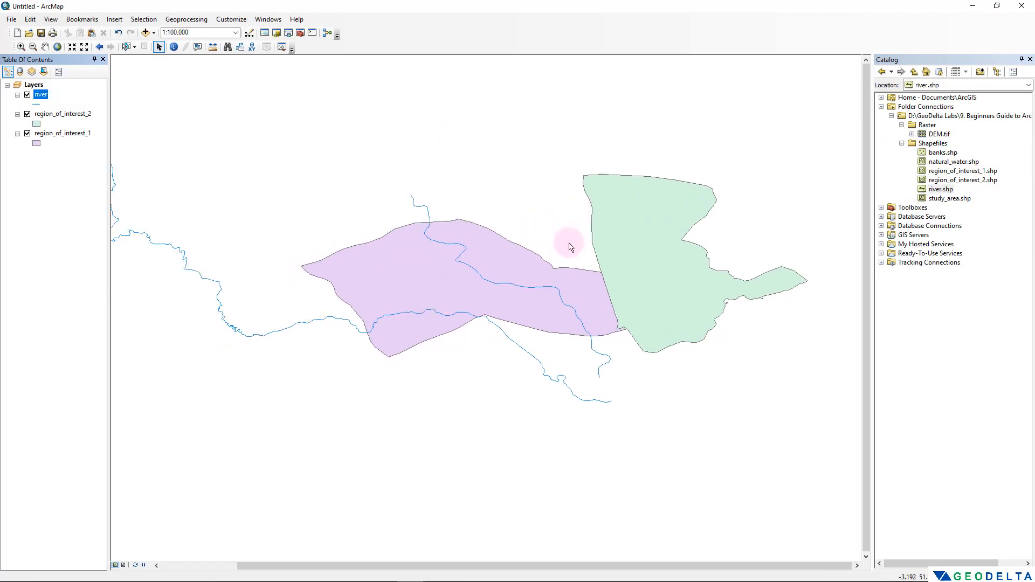
drag(462, 282, 538, 324)
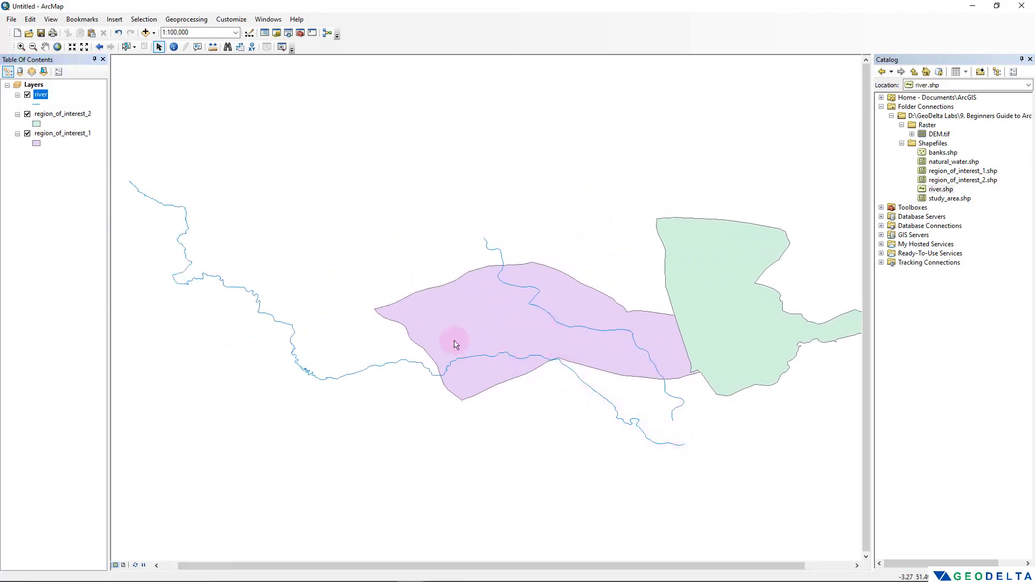
scroll(424, 360, down, 1)
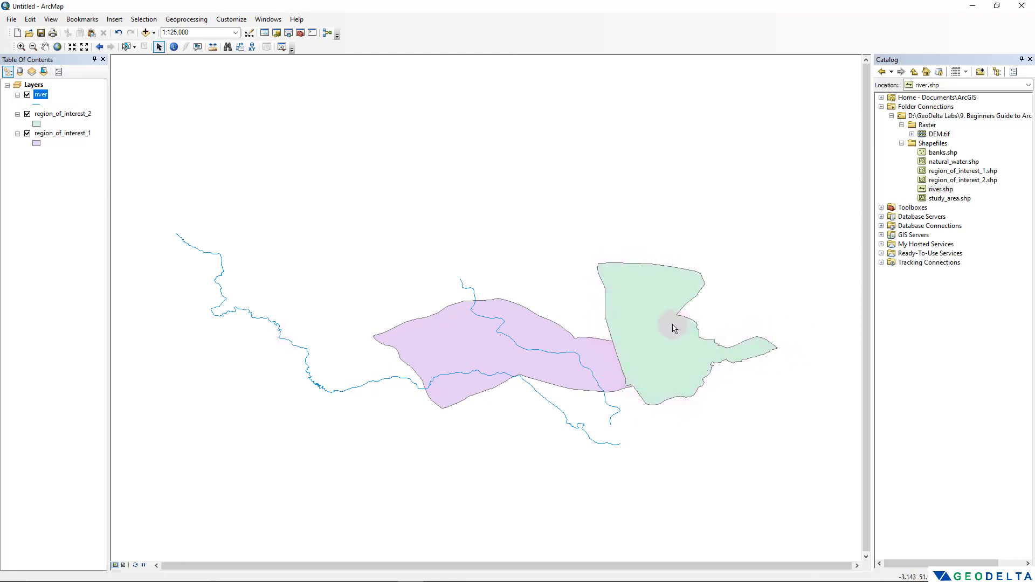
Step: Add banks.shp from the Catalog to the map and examine the distribution of its points
click(941, 153)
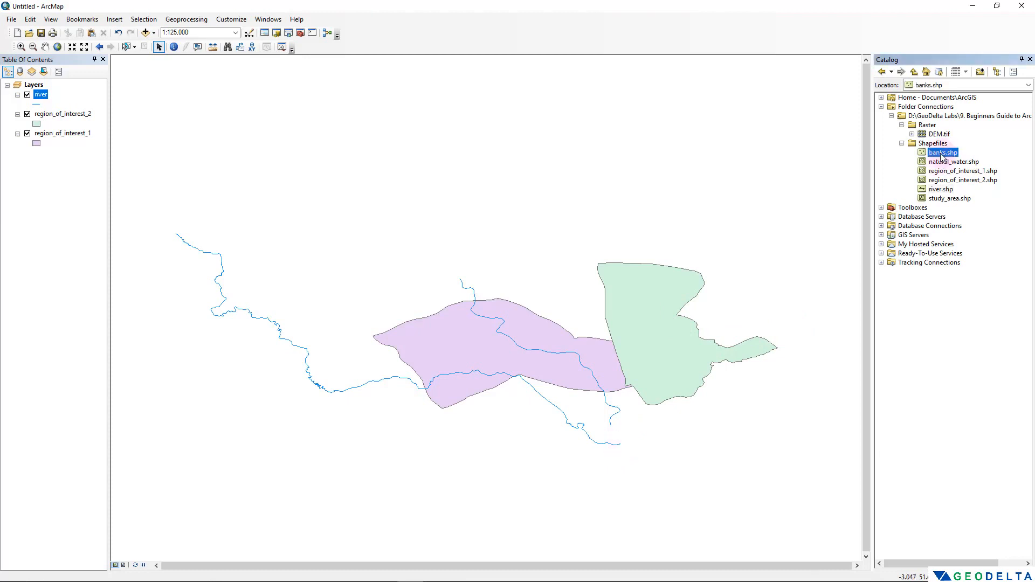
mouse_move(941, 156)
mouse_down()
mouse_move(629, 166)
mouse_move(497, 203)
mouse_move(507, 202)
mouse_up()
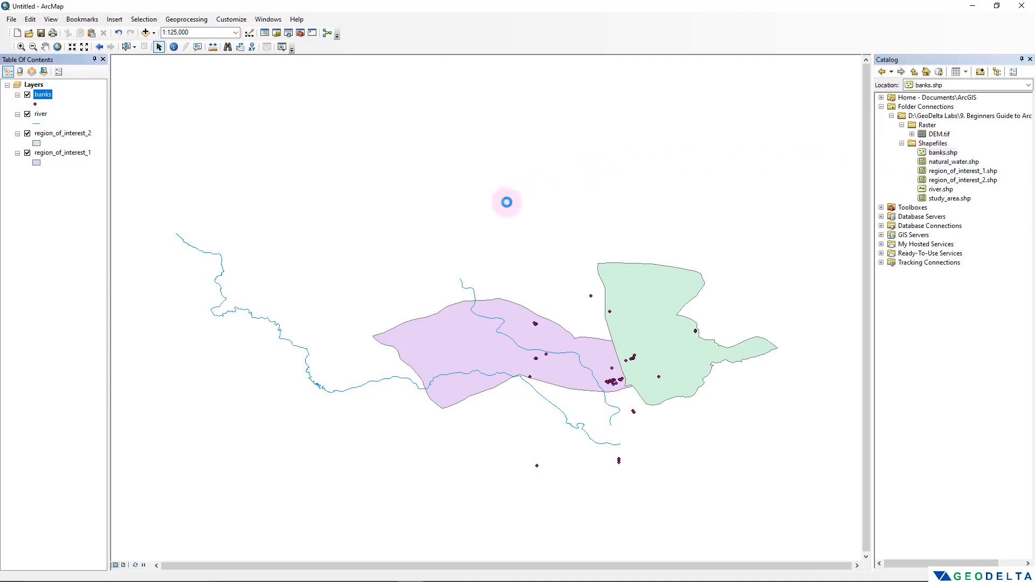
scroll(617, 387, up, 1)
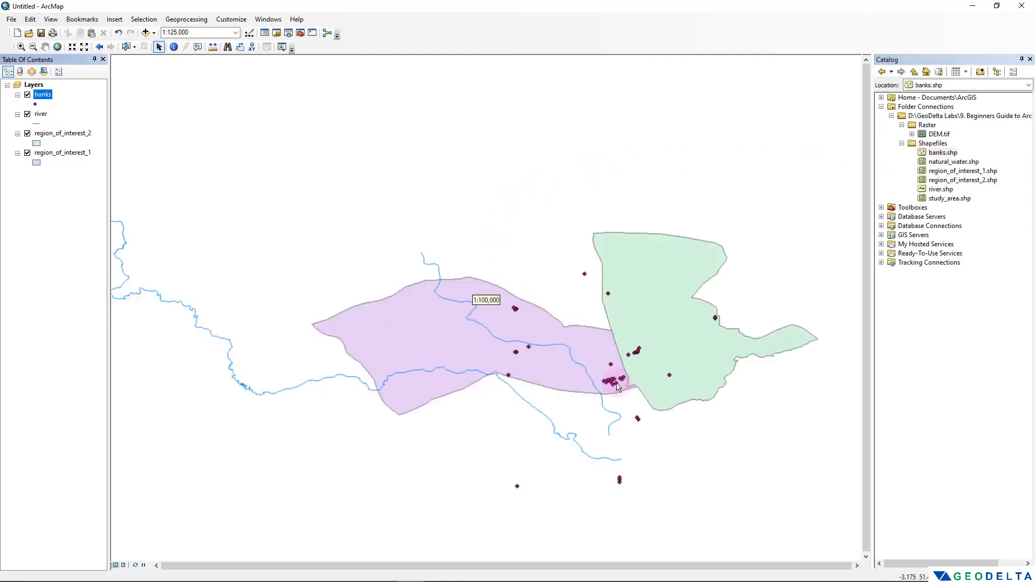
scroll(618, 387, down, 1)
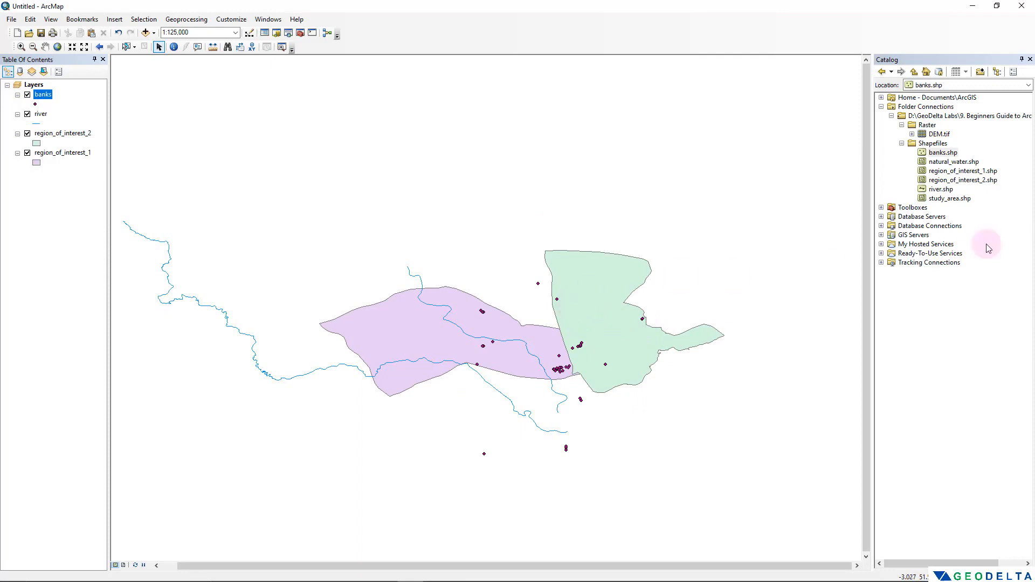
Step: Compare the Catalog icons of the point, line and polygon shapefiles, from banks.shp through both region_of_interest files to study_area.shp
click(944, 153)
click(947, 199)
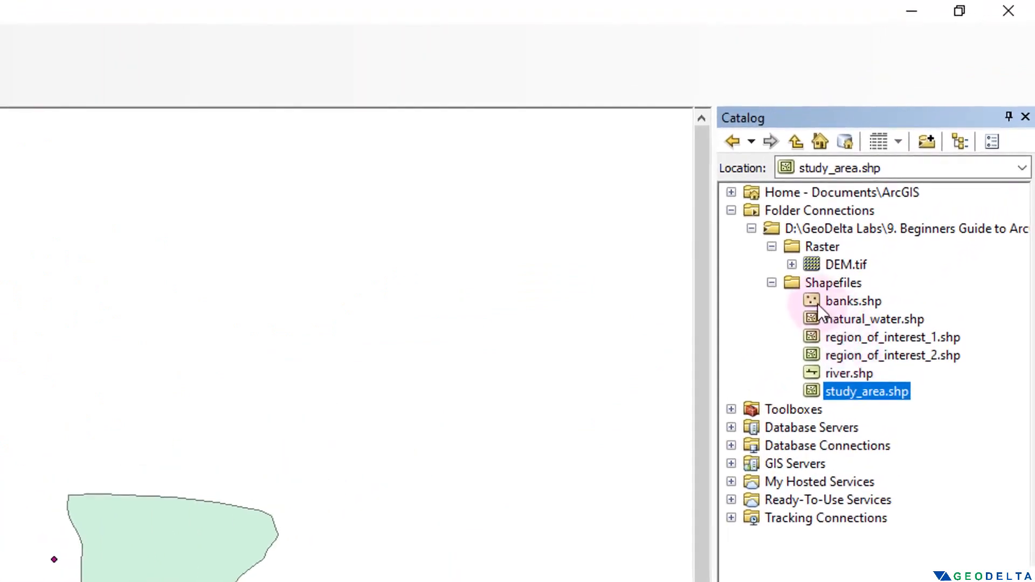
click(841, 318)
click(849, 338)
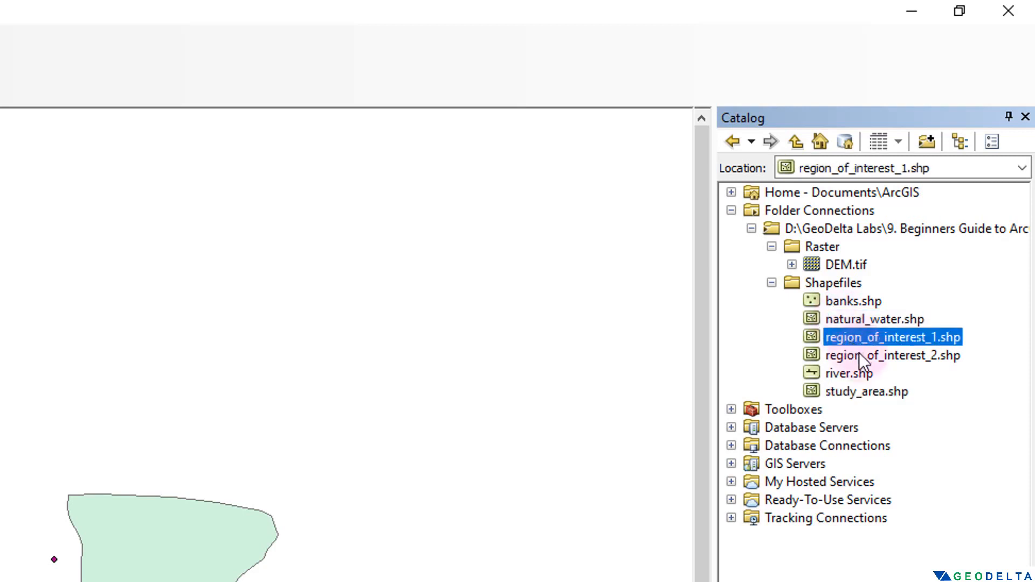
click(859, 353)
click(873, 405)
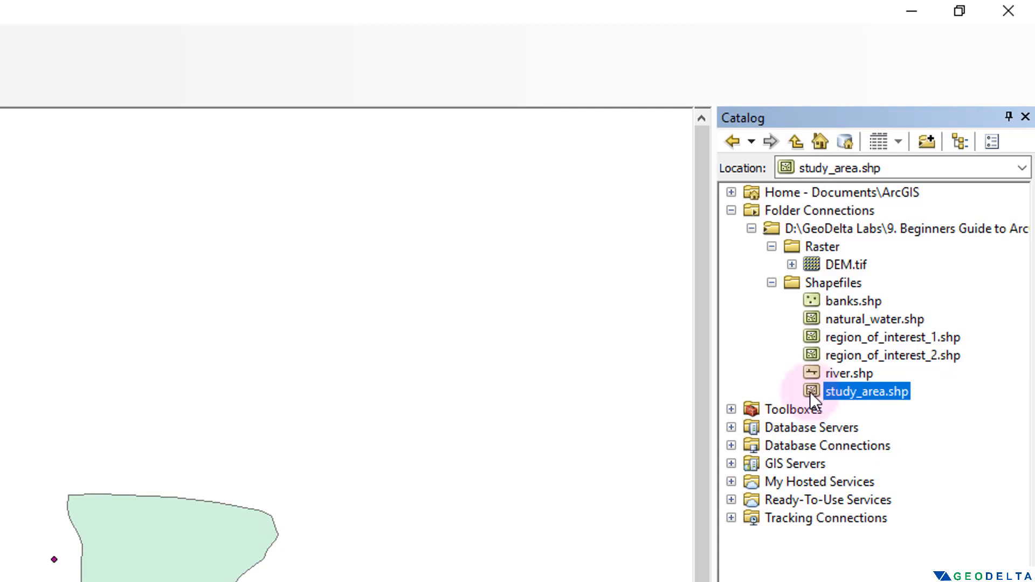
Step: Compare the Catalog icons of the river.shp line shapefile and the banks.shp point shapefile
click(849, 373)
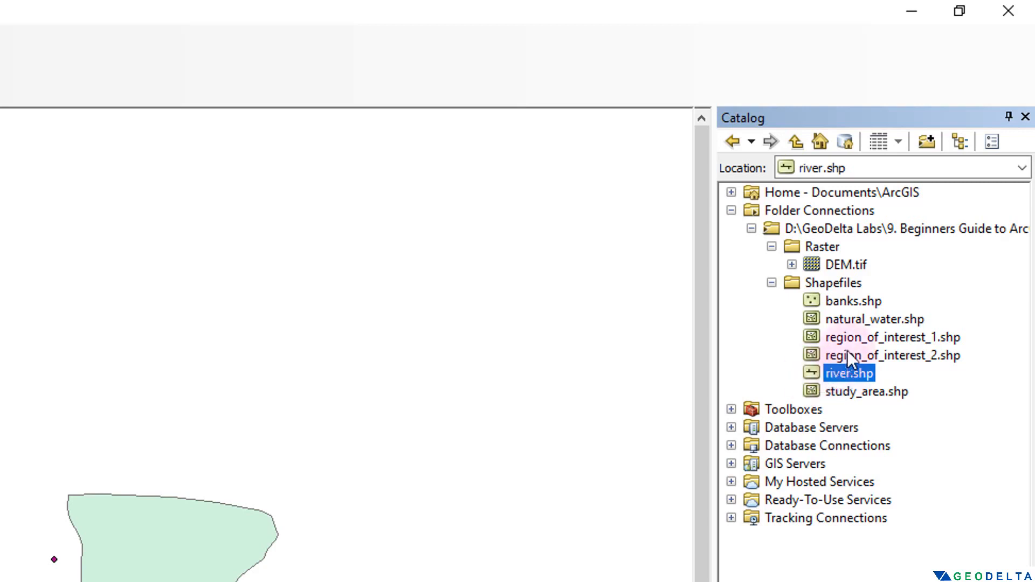
click(840, 302)
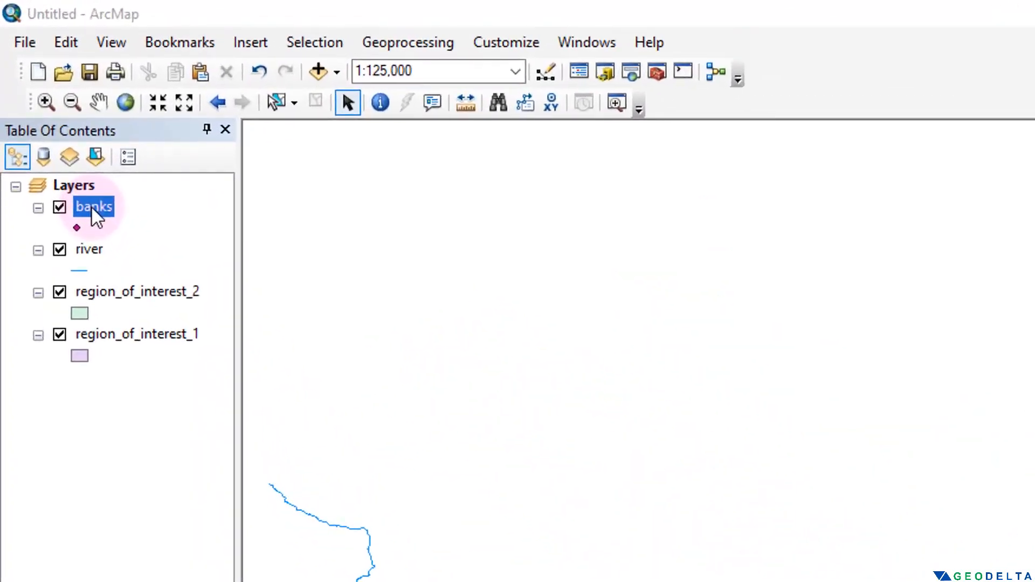
Step: Open the attribute table of the banks layer and arrange its window as a tall, narrow table beside the map points
right_click(92, 207)
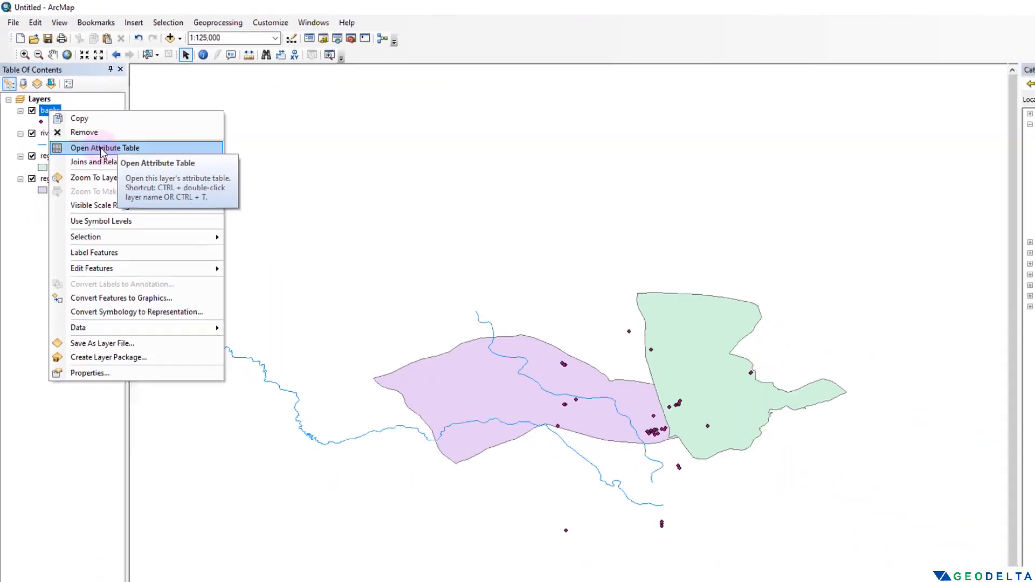
click(86, 130)
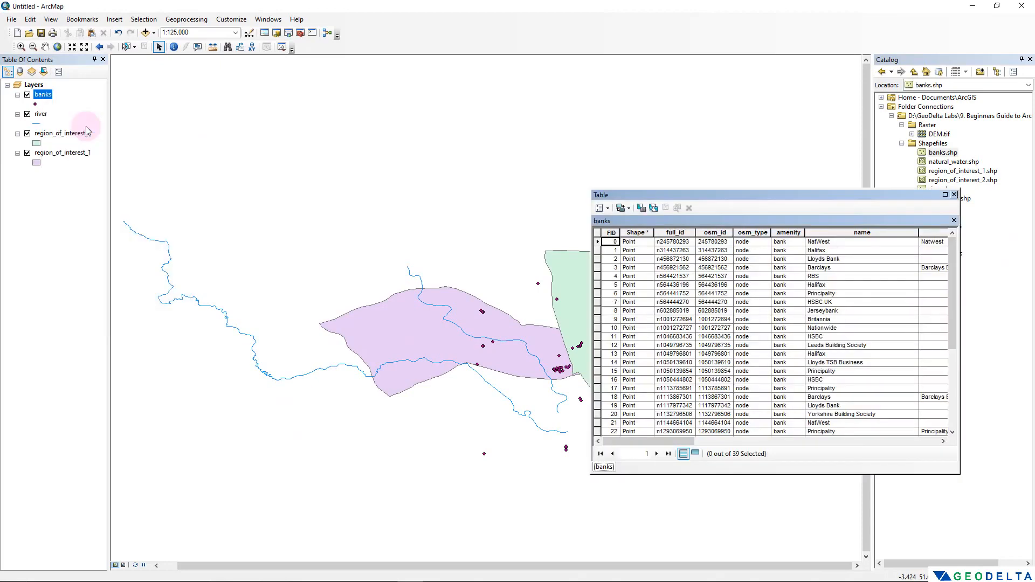
drag(720, 195, 173, 84)
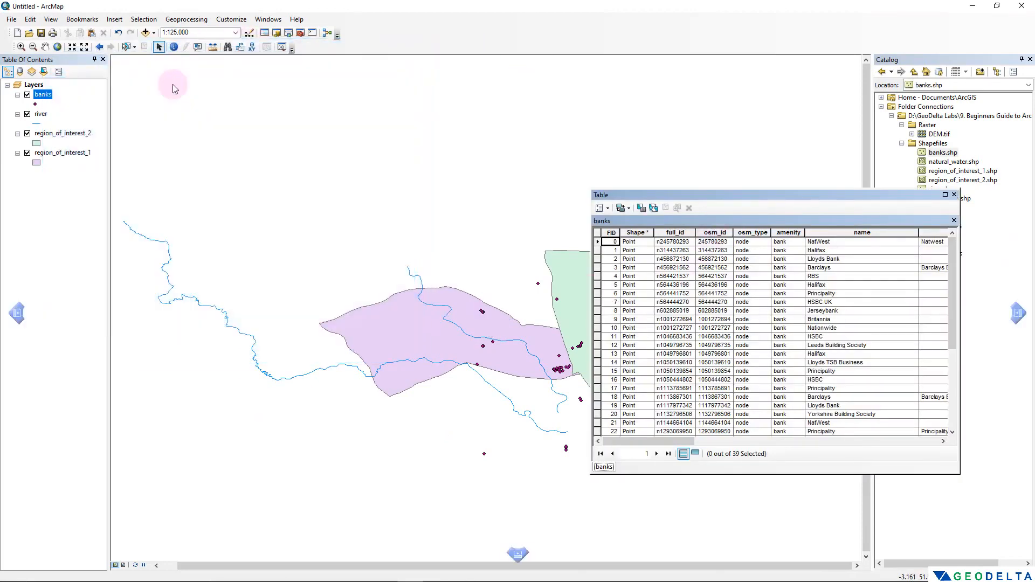
drag(413, 364, 875, 298)
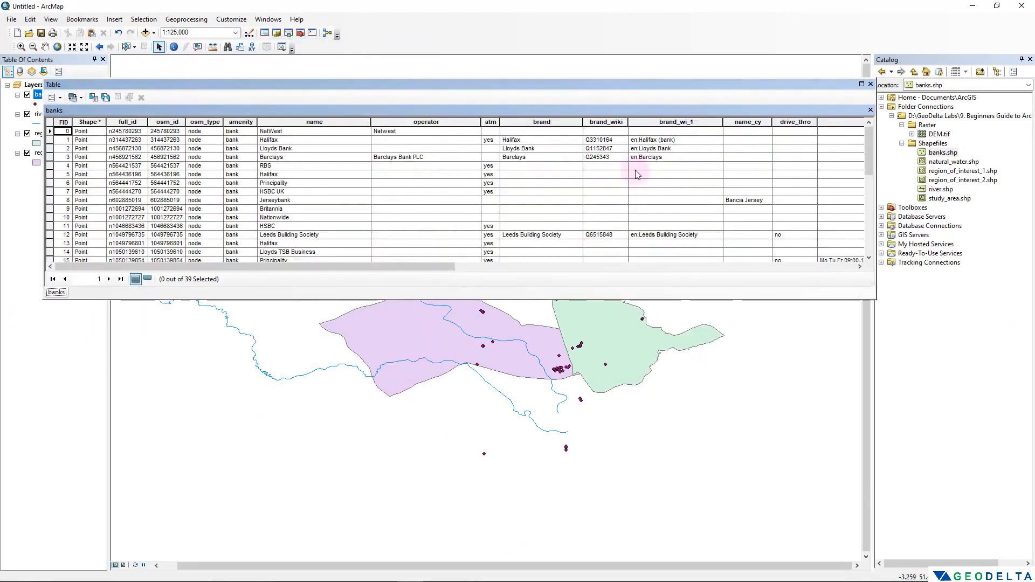
drag(516, 82, 519, 96)
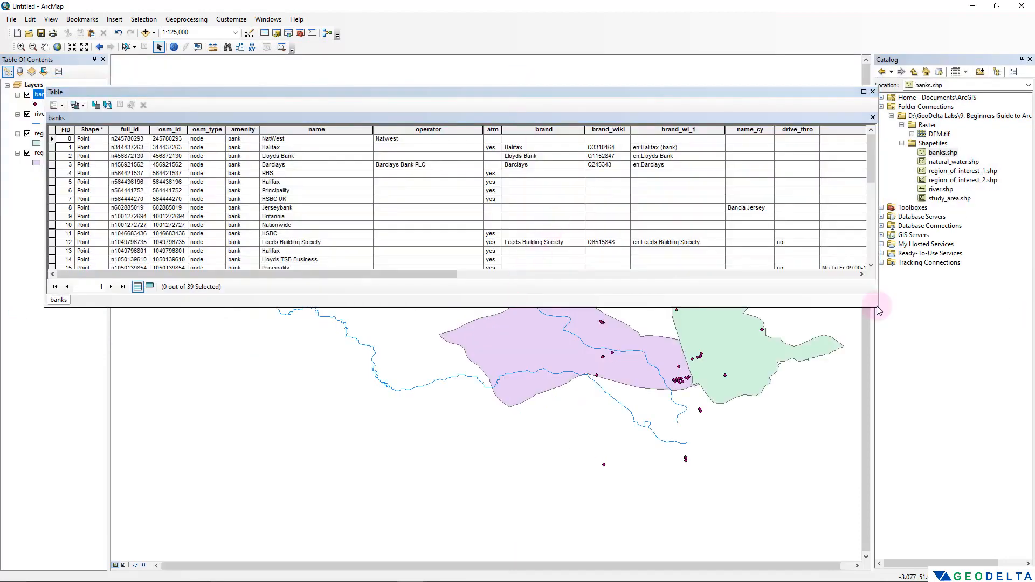
drag(876, 306, 520, 513)
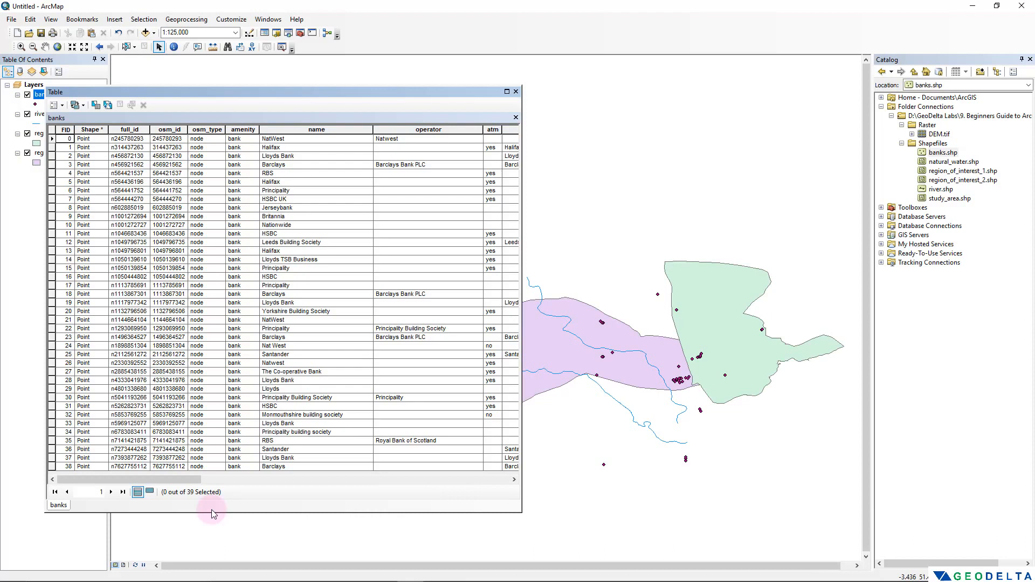
click(352, 508)
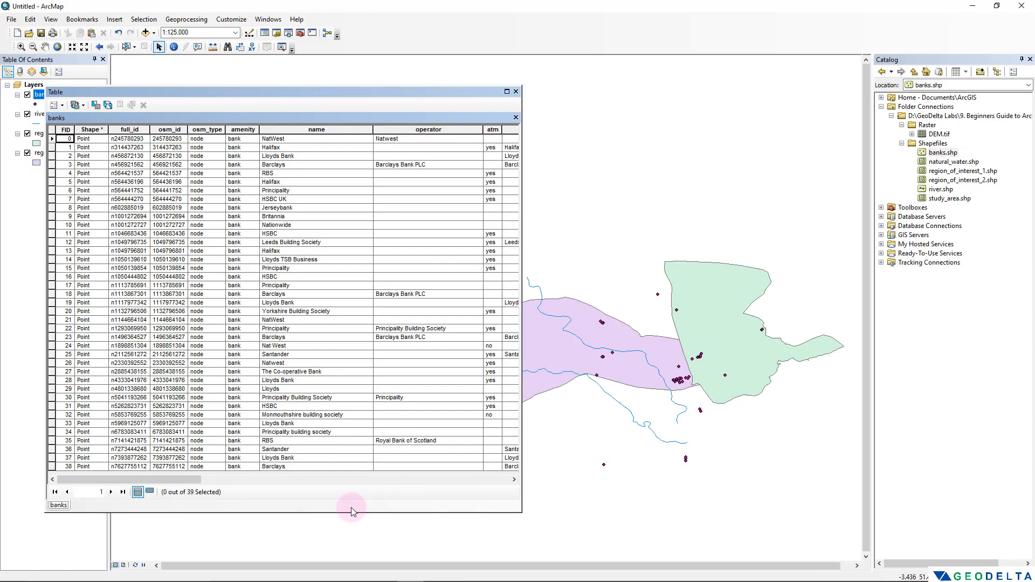
Step: Select individual banks records one at a time, from FID 0 down to FID 31, to locate each one's point on the map
click(52, 139)
click(52, 150)
click(52, 158)
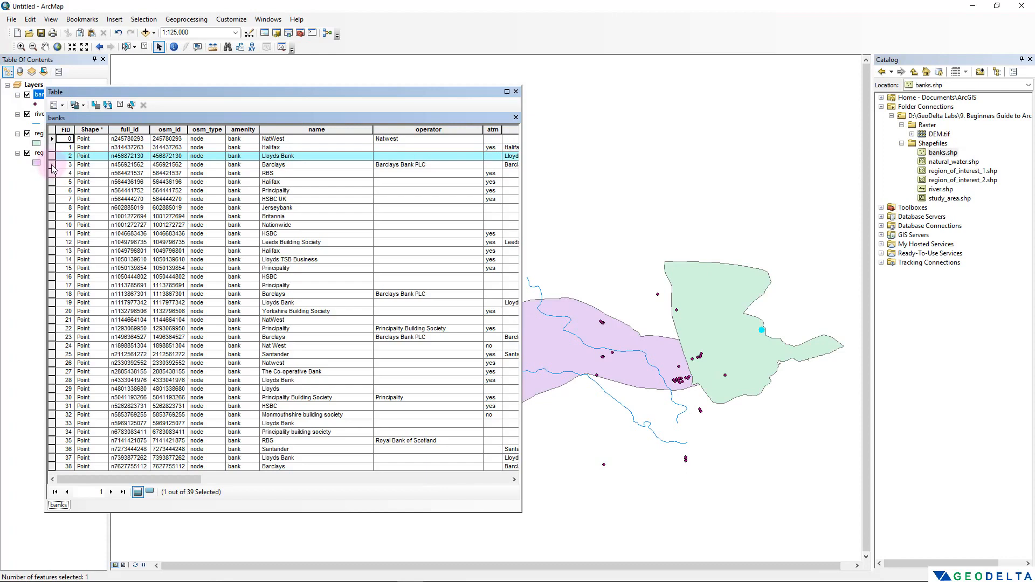
click(52, 165)
click(52, 174)
click(53, 182)
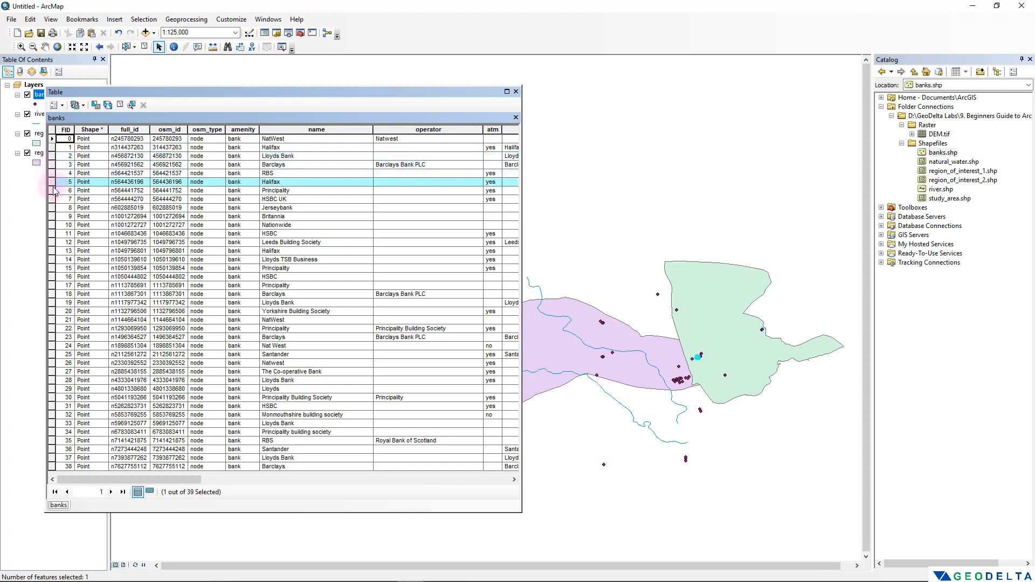
click(53, 191)
click(53, 199)
click(54, 207)
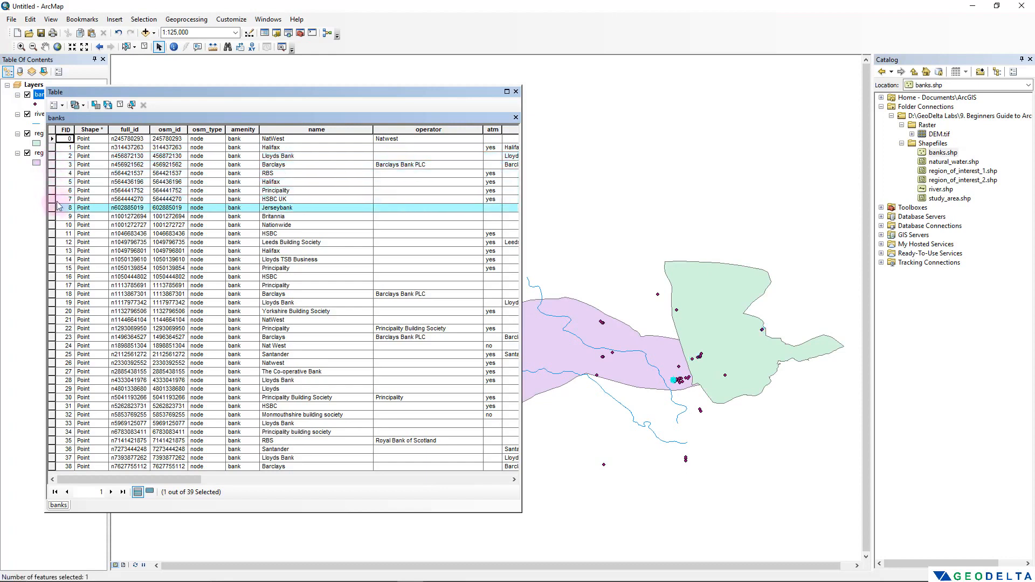
click(53, 242)
click(53, 251)
click(53, 259)
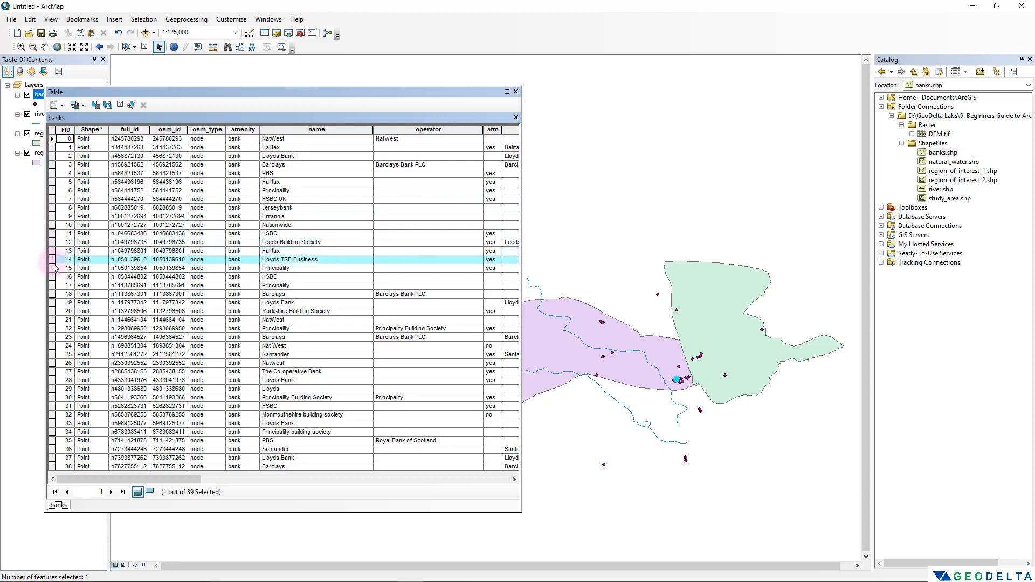
click(52, 277)
click(52, 285)
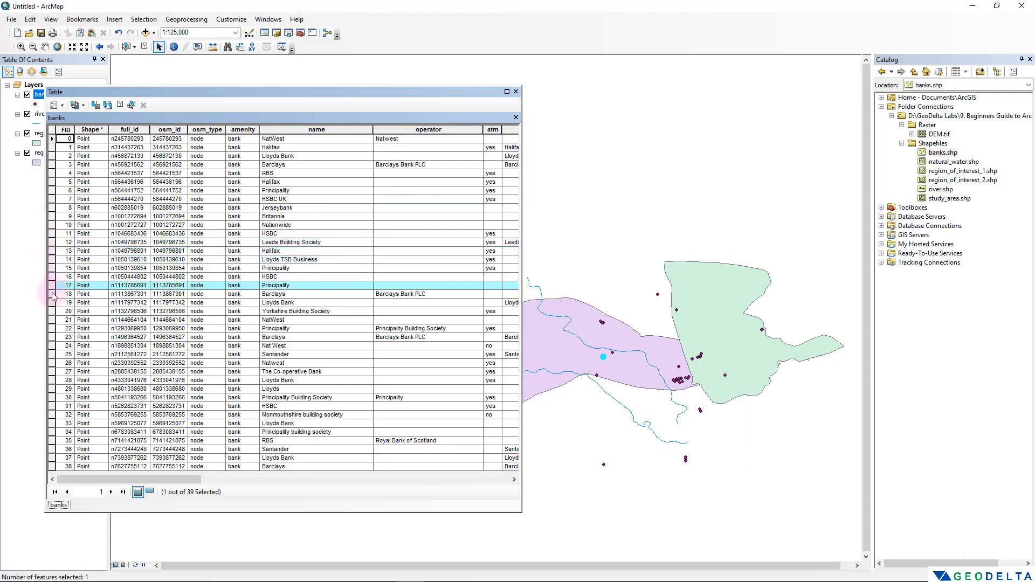
click(53, 294)
click(53, 303)
click(54, 311)
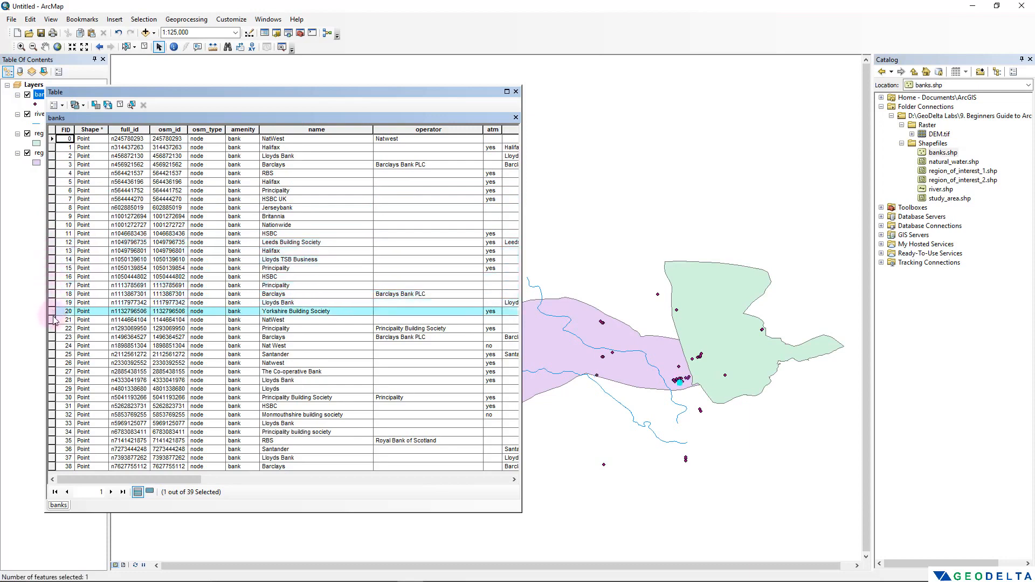
click(53, 319)
click(53, 329)
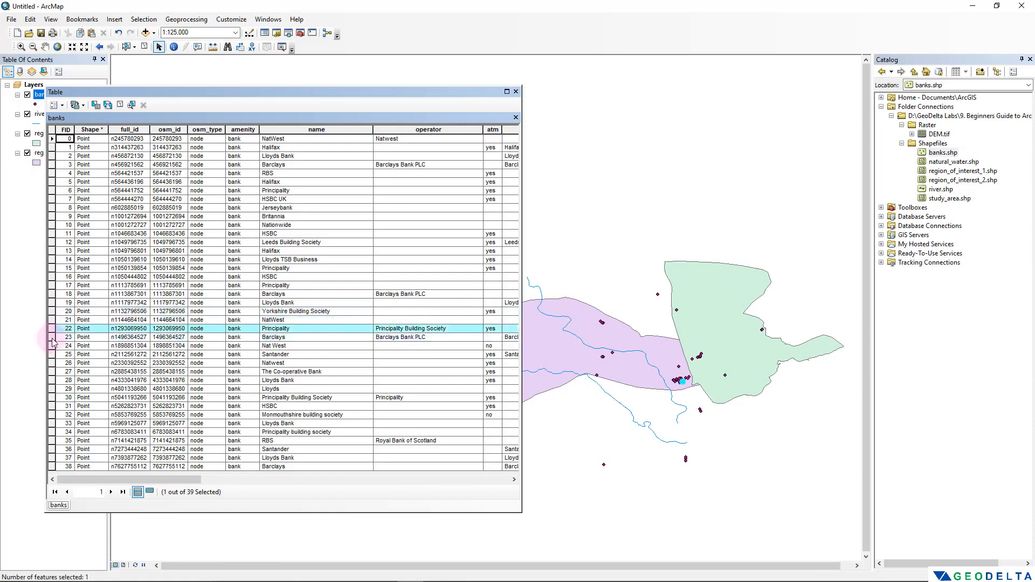
click(53, 337)
click(53, 354)
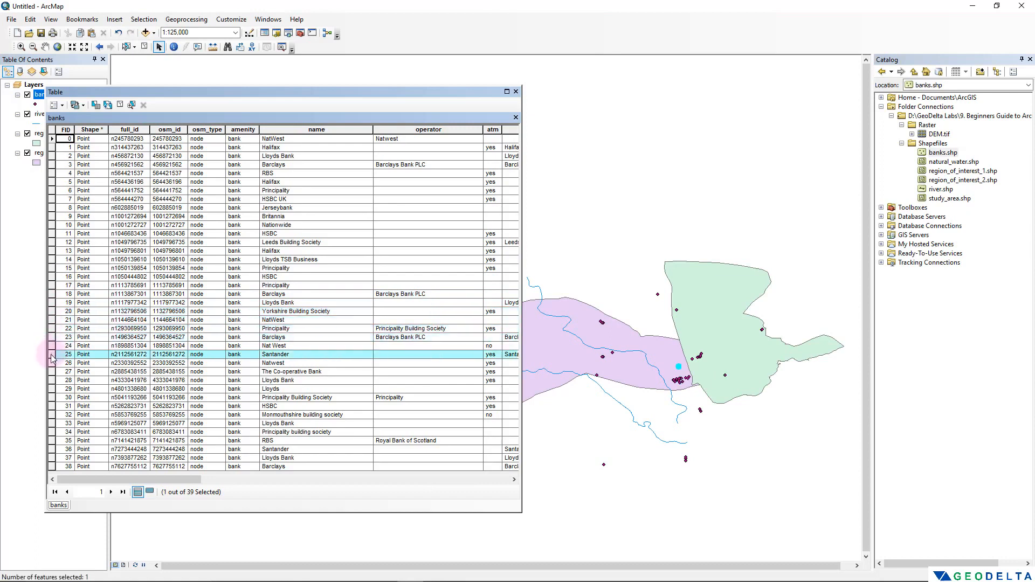
click(53, 363)
click(52, 372)
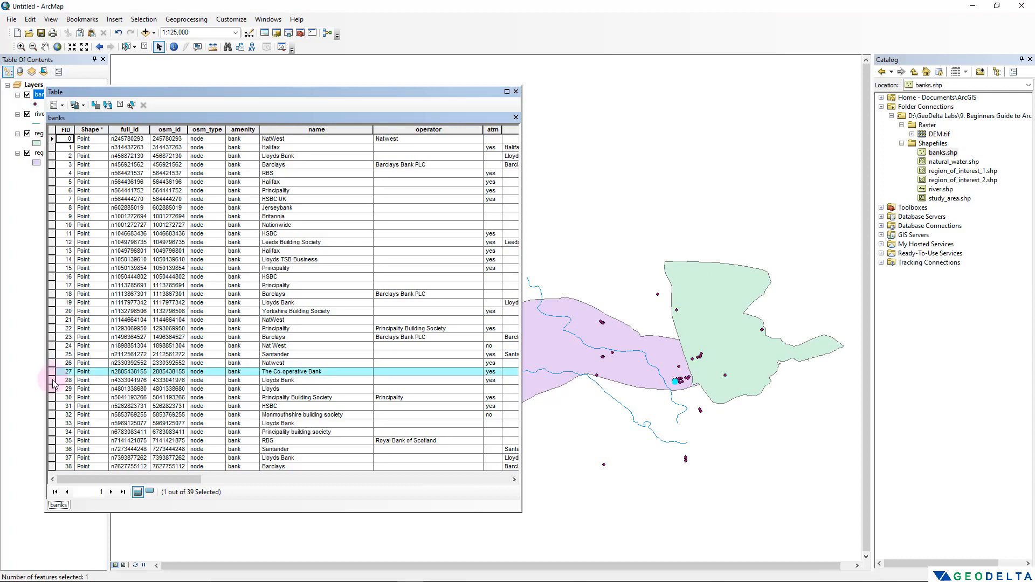
click(54, 380)
click(53, 406)
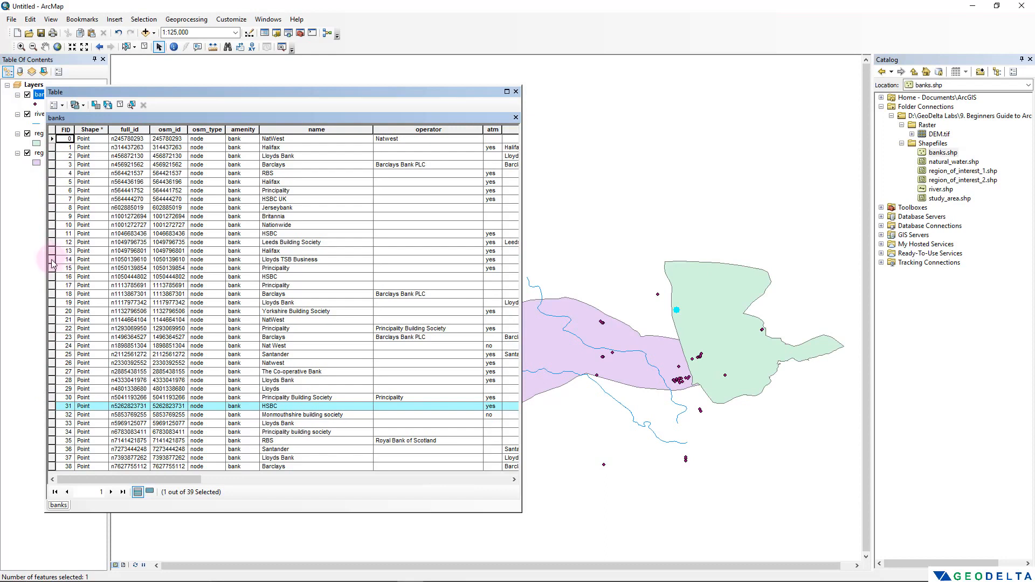
Step: Select the banks records with FID 14 through 31 together to locate their points on the map, and clear the selection
click(52, 261)
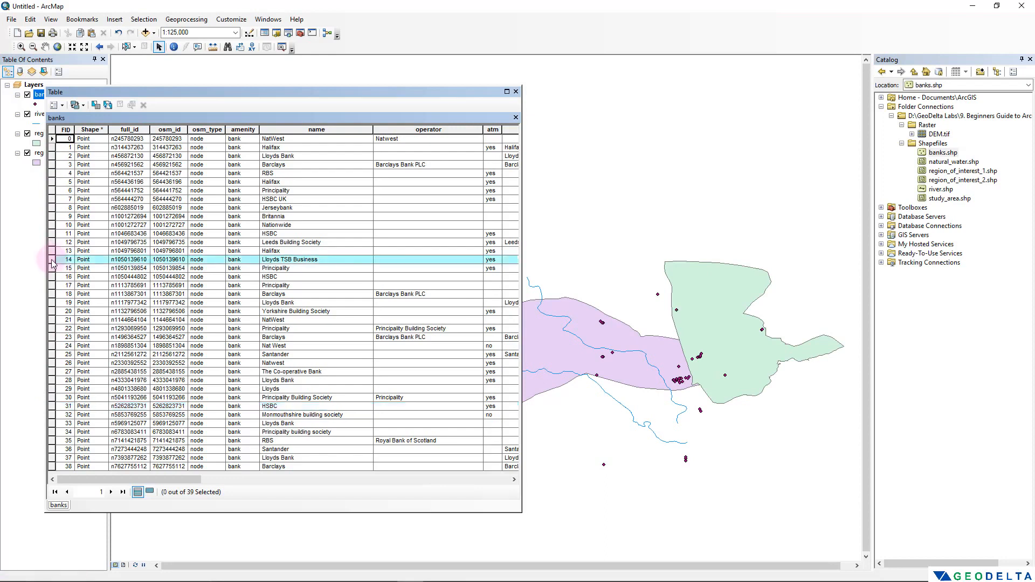
drag(52, 263, 50, 408)
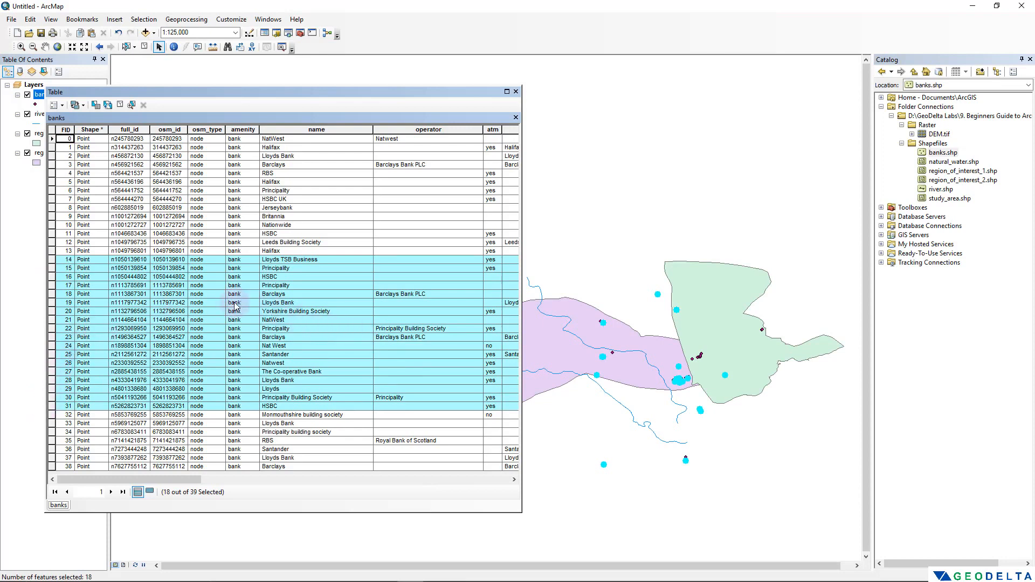
click(52, 259)
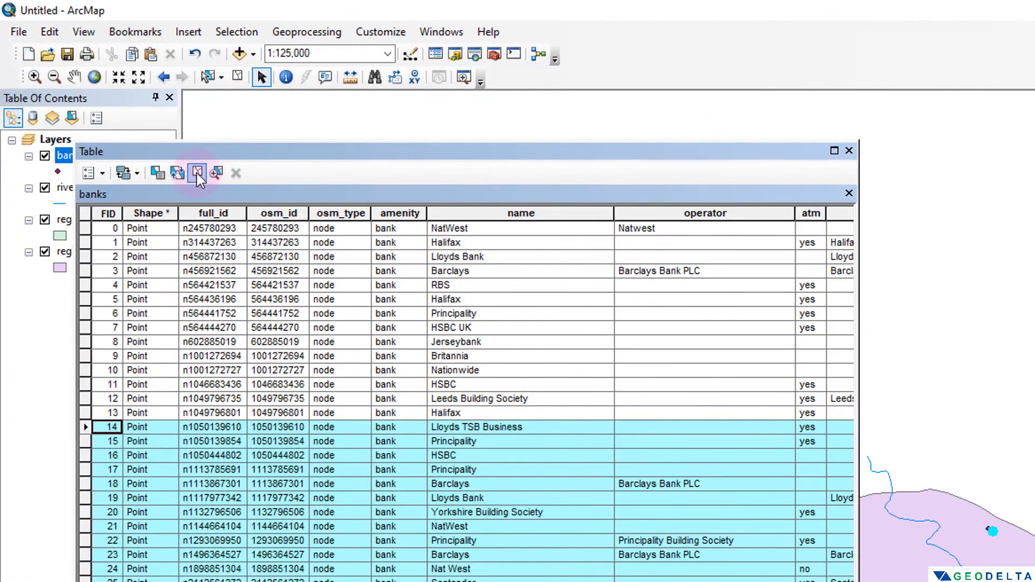
click(198, 173)
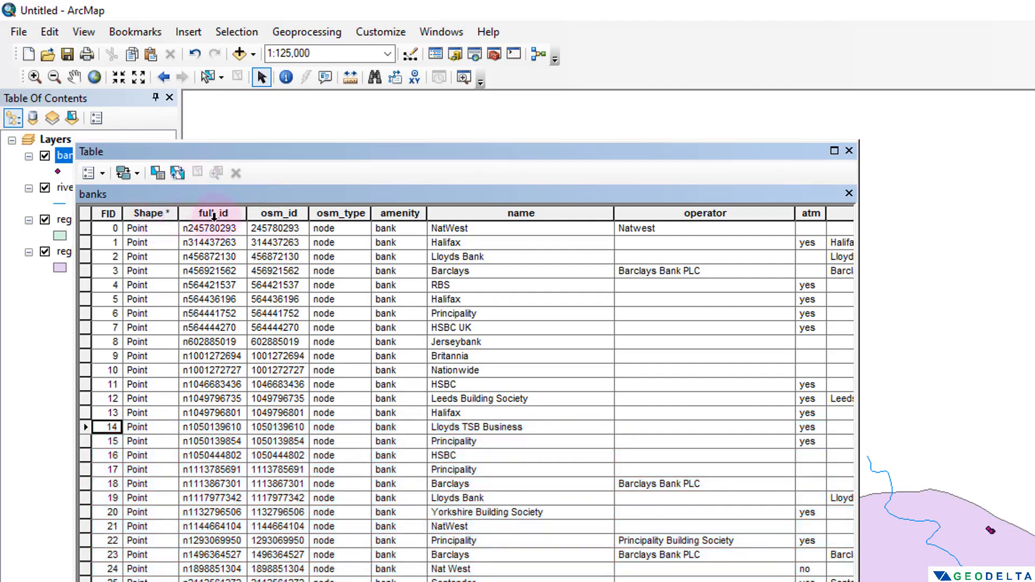
Step: Examine the Shape, full_id, osm_id, osm_type and amenity columns of the banks table, highlighting each in turn
click(154, 213)
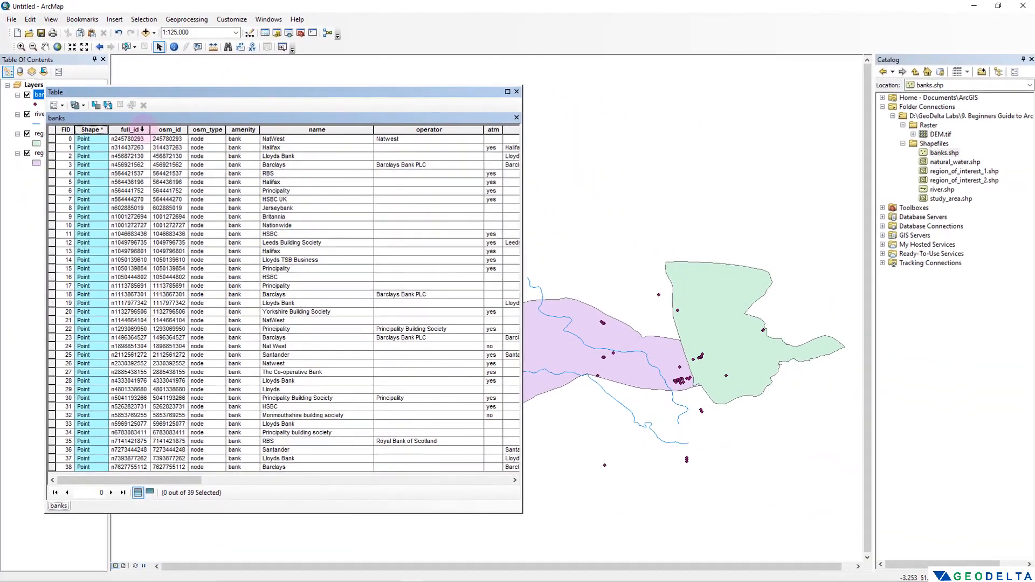
click(226, 213)
click(169, 130)
click(207, 130)
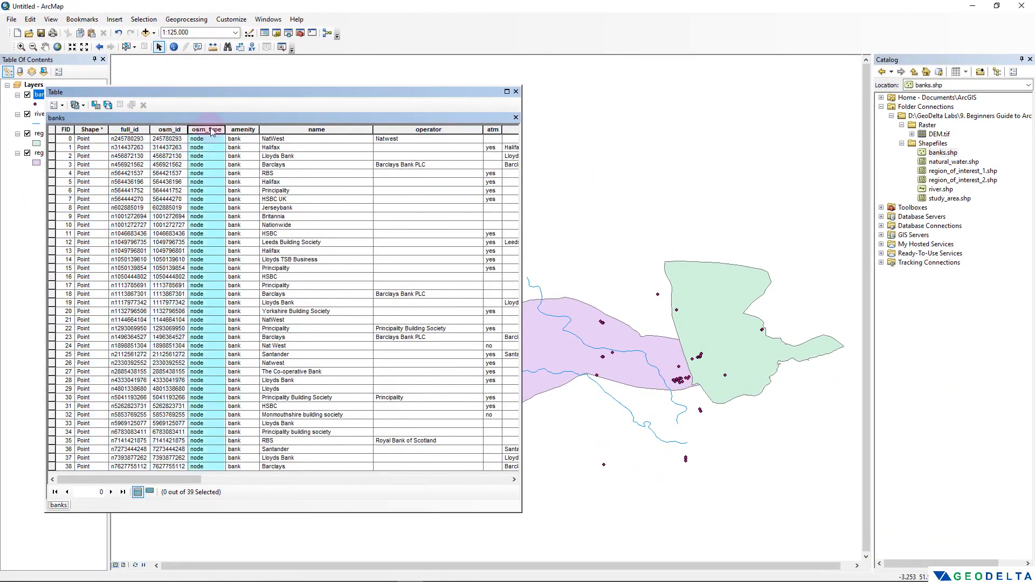
click(245, 130)
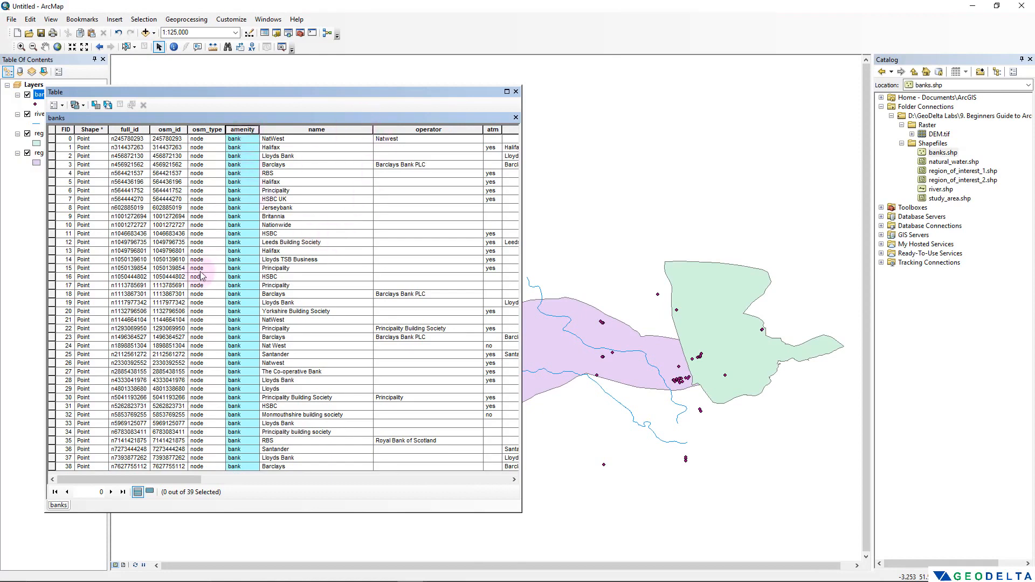
Step: Look through the wider set of attribute columns and highlight the name and operator columns for examination
drag(178, 477, 269, 480)
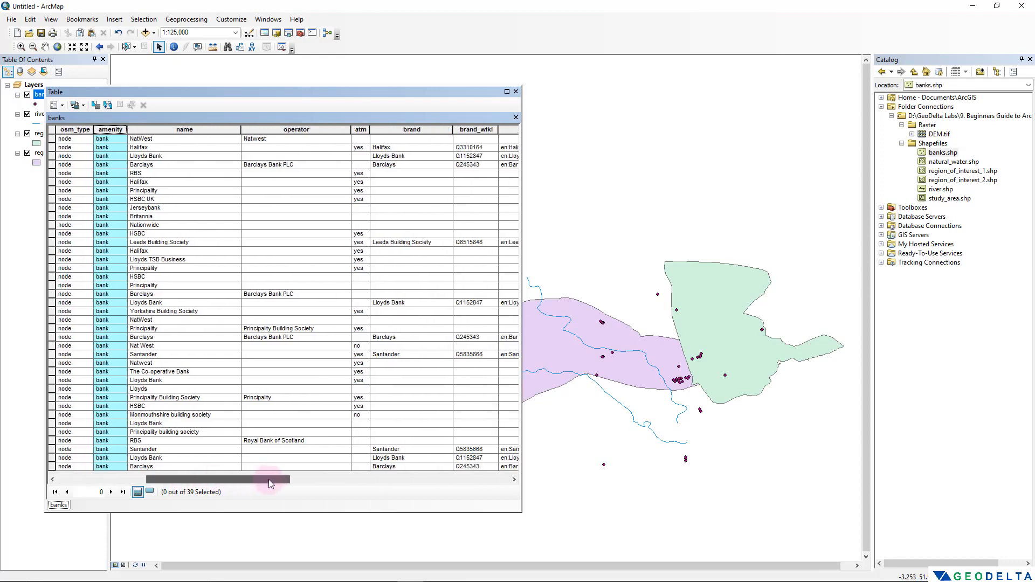
drag(269, 480, 200, 480)
click(150, 467)
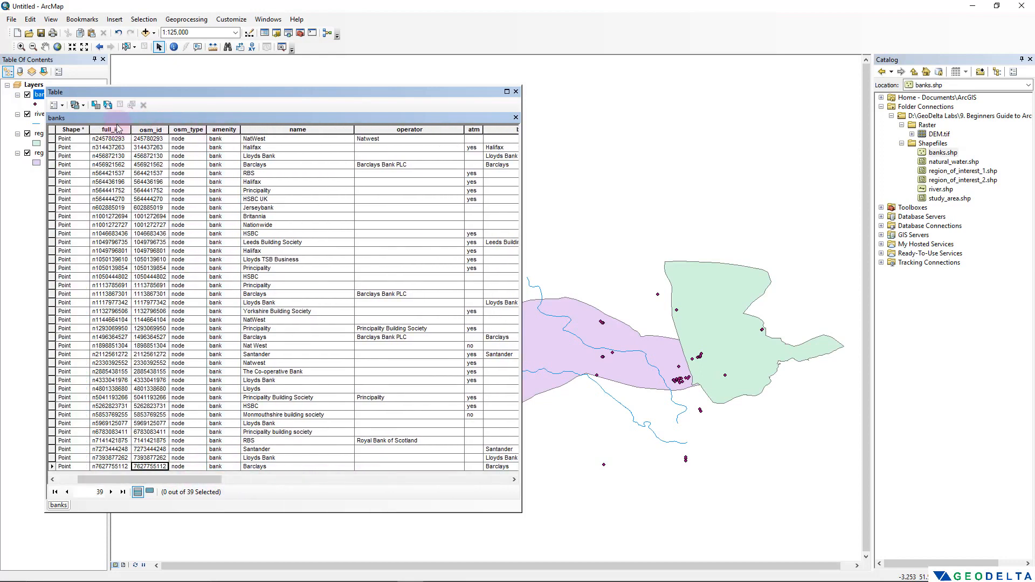
click(297, 130)
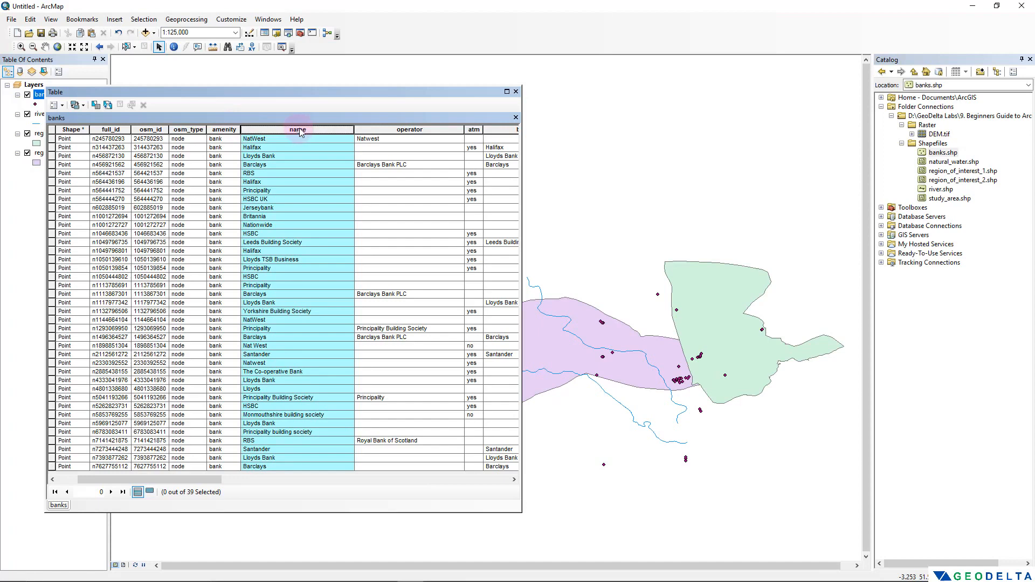
click(435, 128)
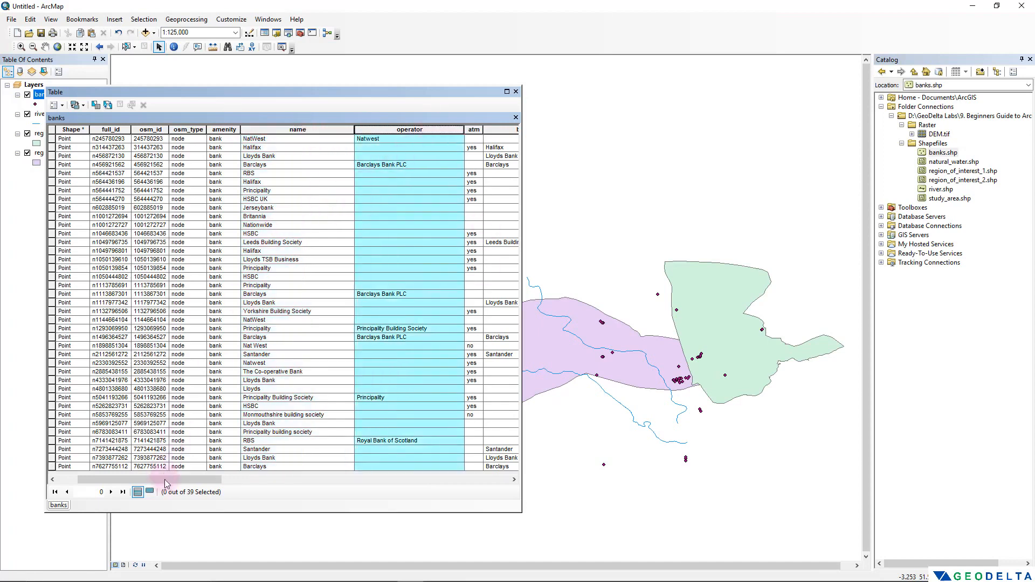
Step: Examine the atm column, including its entries for Monmouthshire building society and Nat West, and highlight the brand column
drag(162, 479, 214, 480)
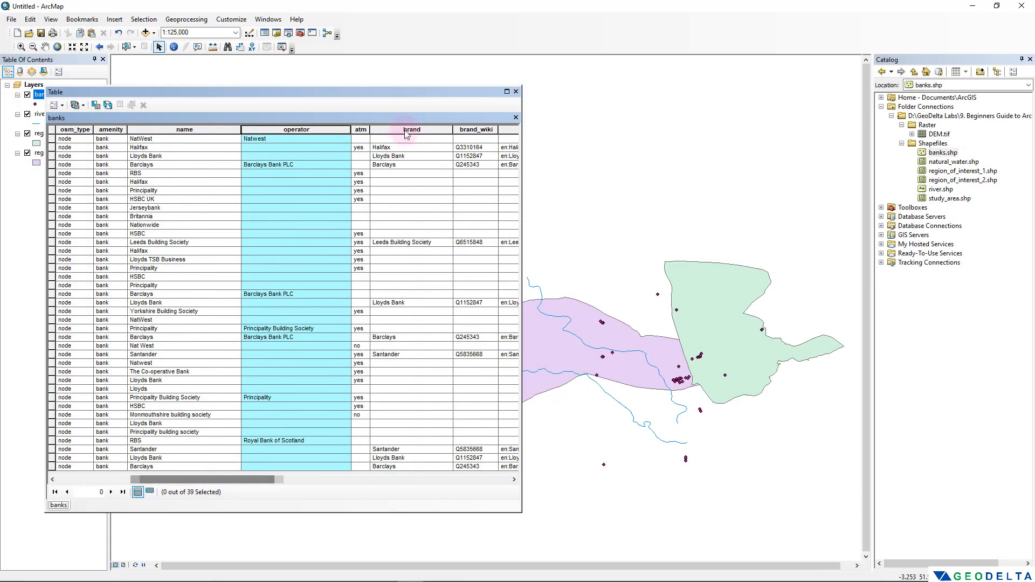
click(360, 130)
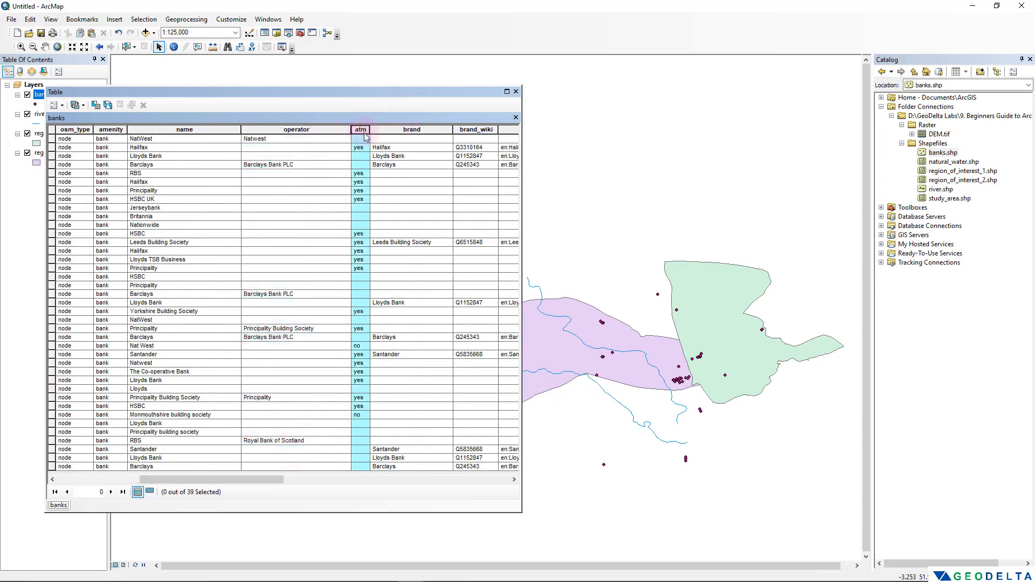
click(362, 416)
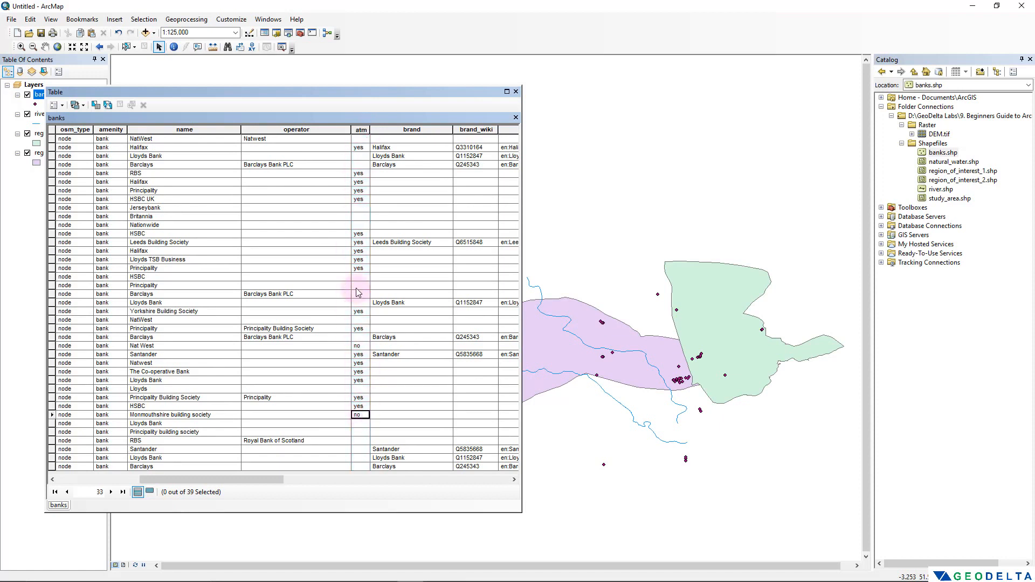
click(362, 346)
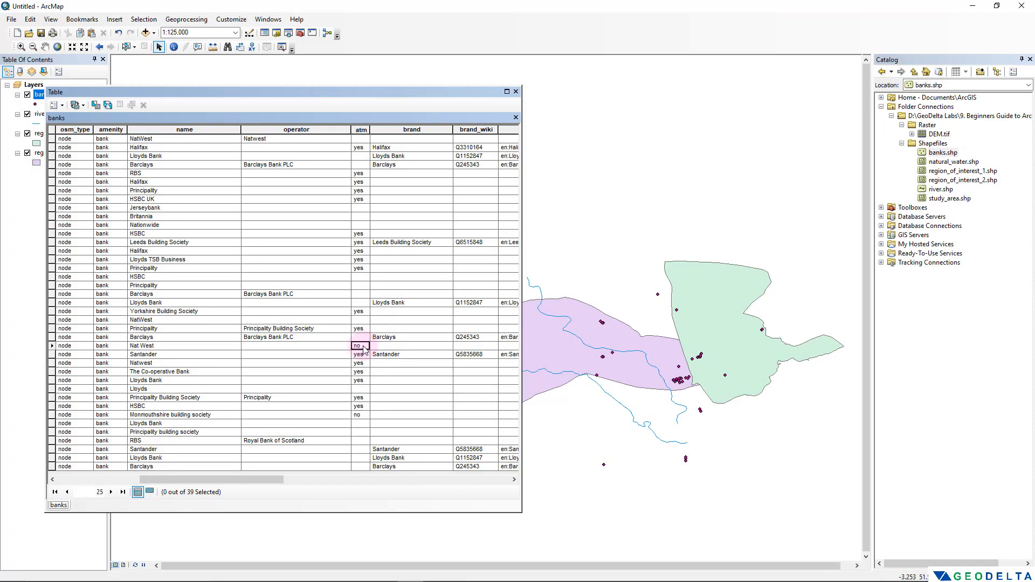
click(426, 131)
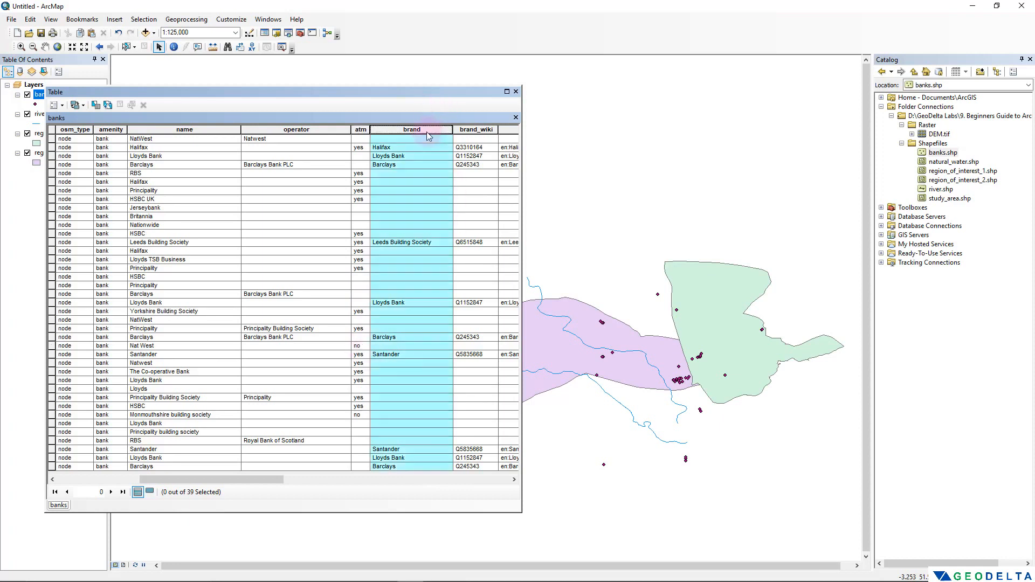
Step: Examine the address and phone fields of the banks table, highlighting the addr_stree and phone columns, and close the table
drag(218, 476, 452, 464)
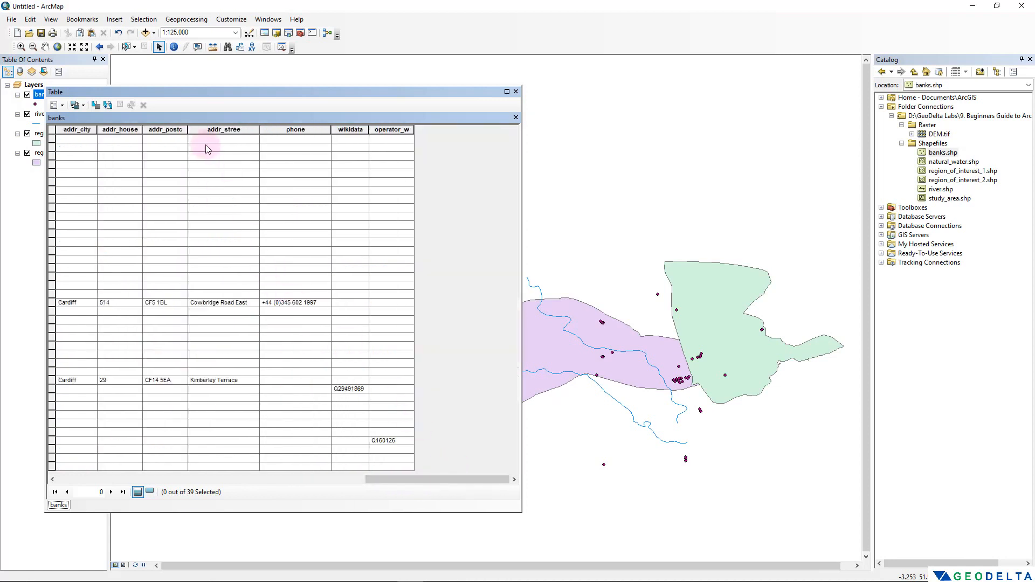
click(224, 129)
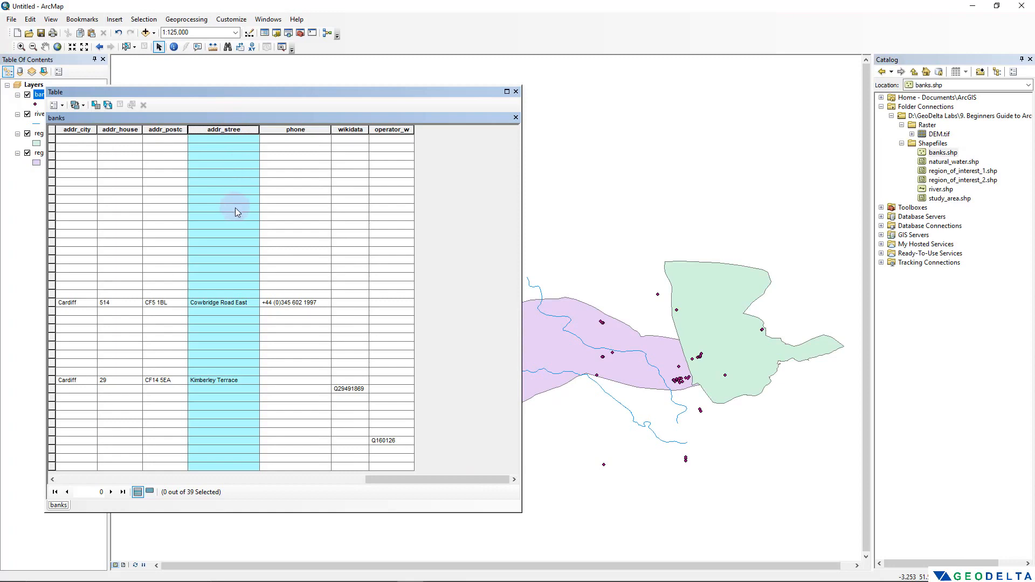
scroll(235, 208, left, 3)
scroll(235, 208, right, 3)
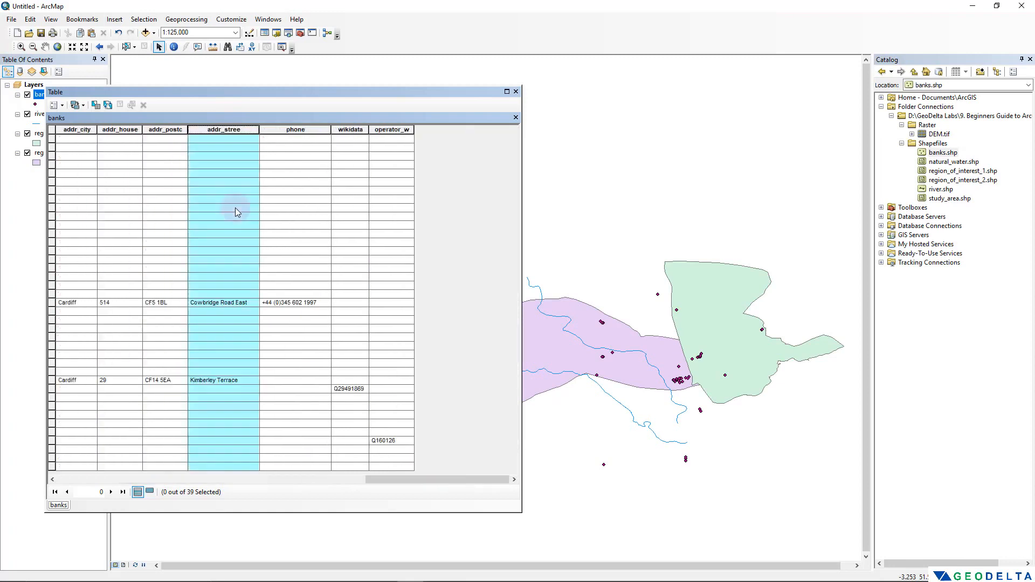
click(297, 130)
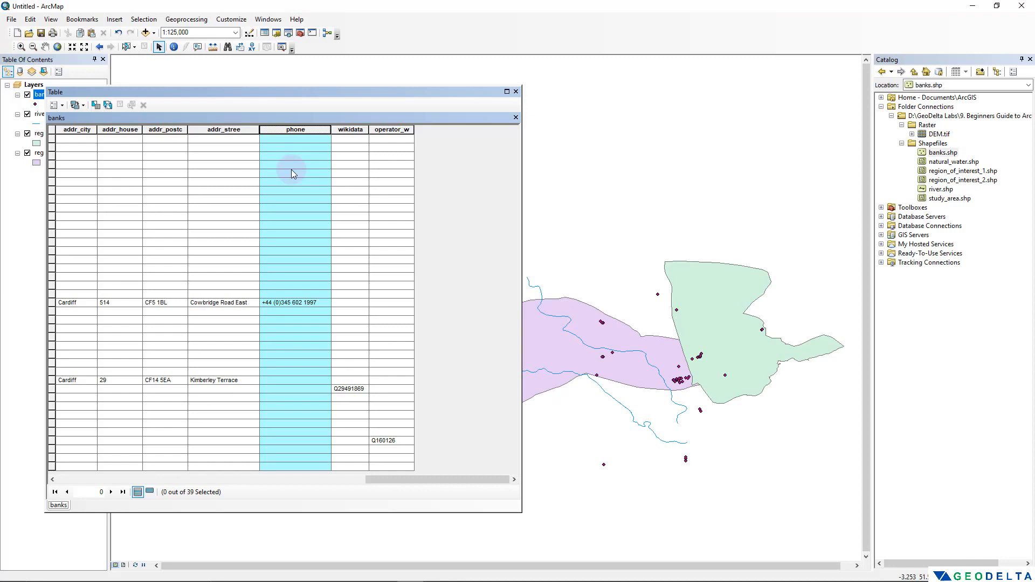
click(516, 92)
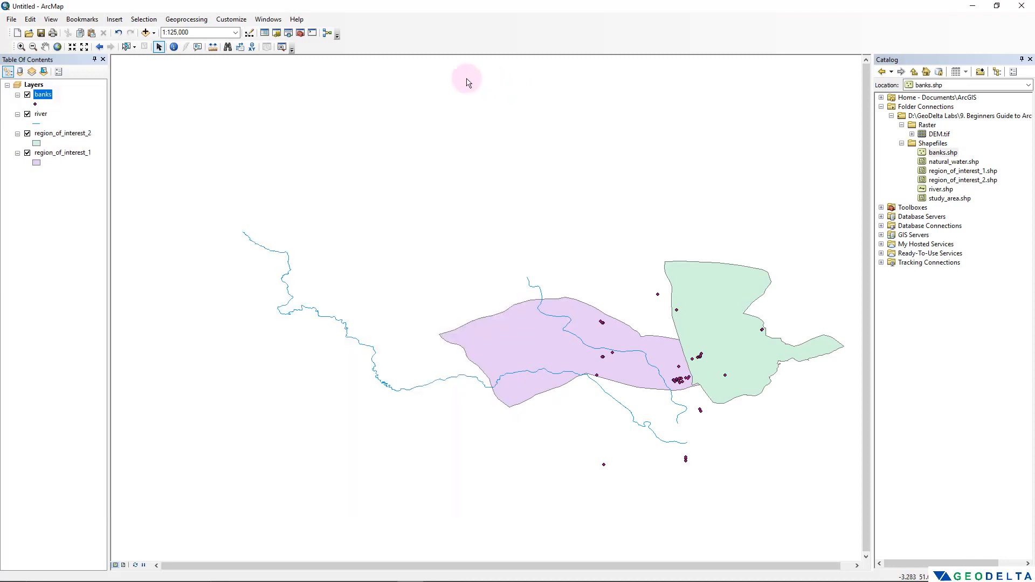
Step: Open the river layer's attribute table, highlight its Shape column, and narrow the table window to uncover more of the map
right_click(41, 116)
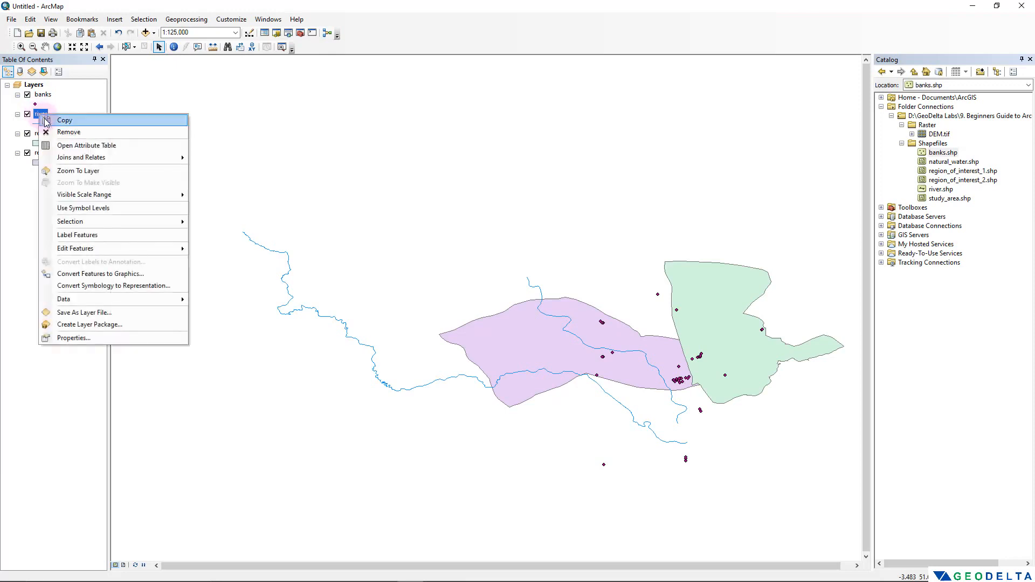
click(84, 147)
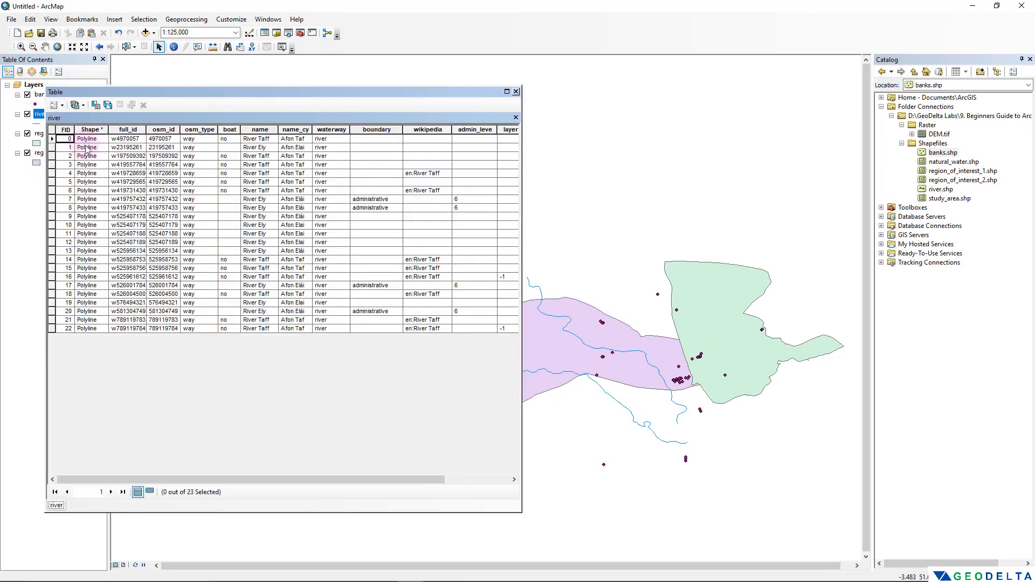
click(97, 130)
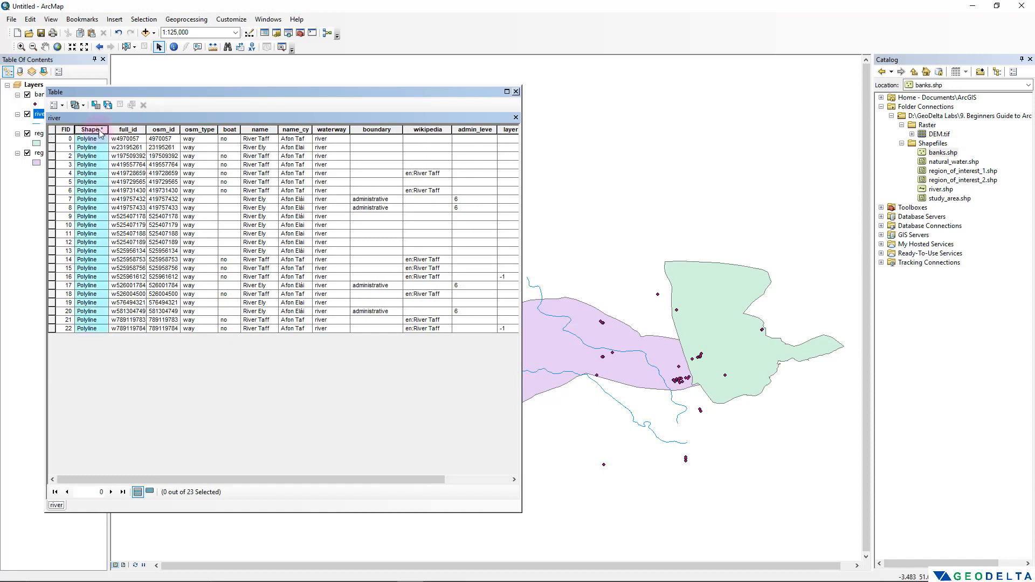
drag(522, 330, 399, 331)
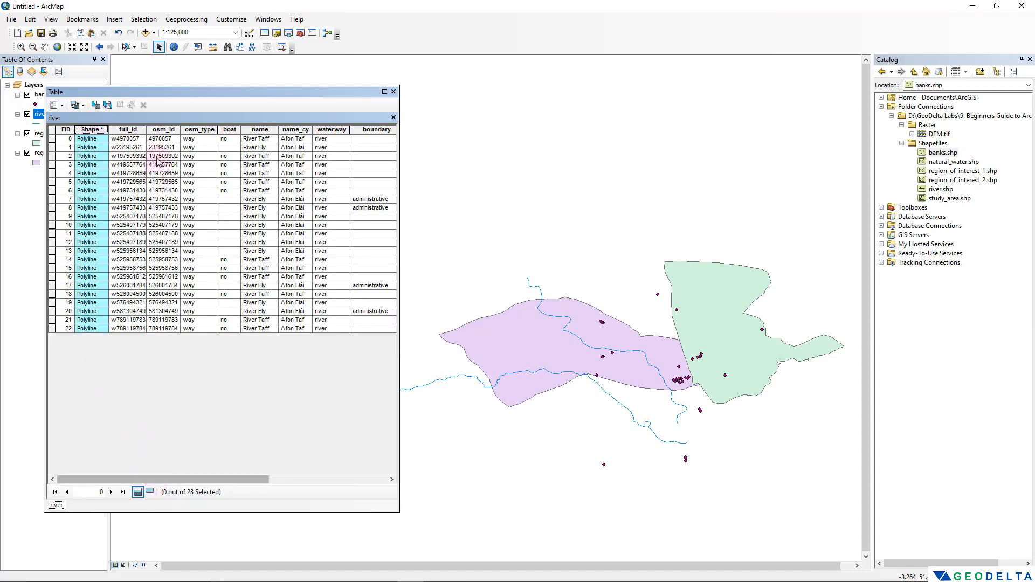
Step: Examine the full_id, osm_id, osm_type, boat, waterway and name columns of the river table, highlighting each in turn
click(139, 129)
click(164, 129)
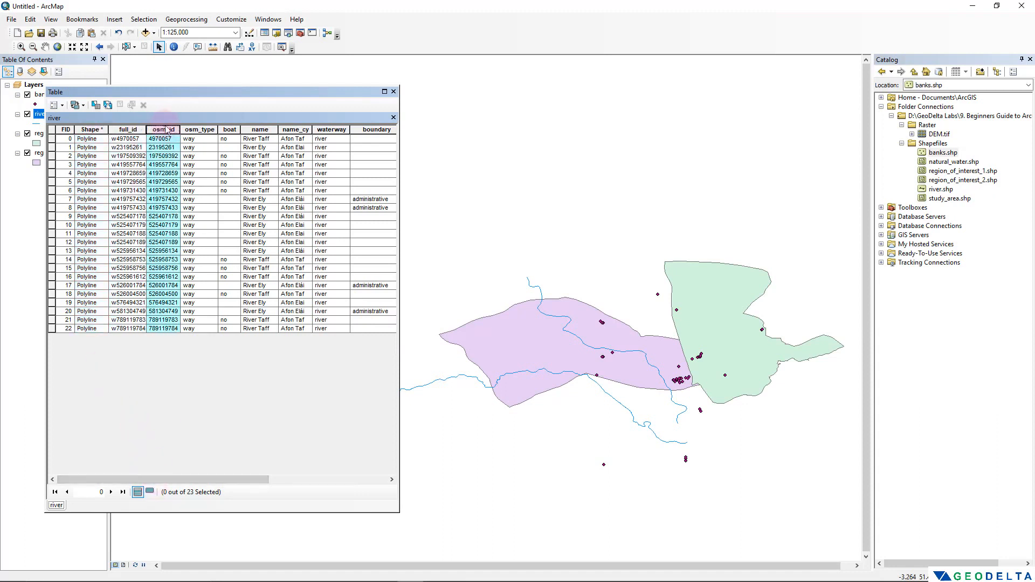
click(200, 128)
click(231, 128)
click(331, 129)
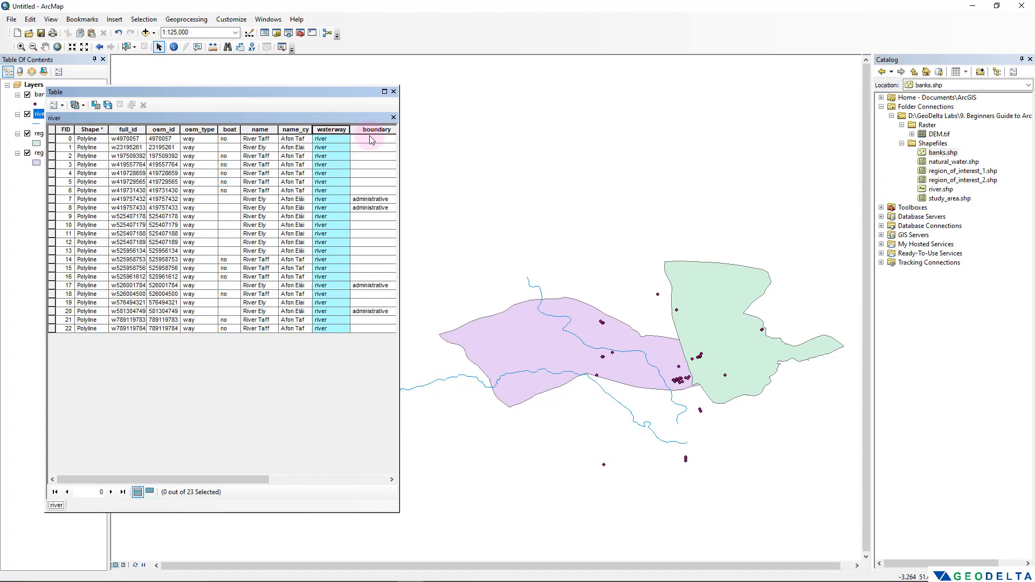
click(263, 130)
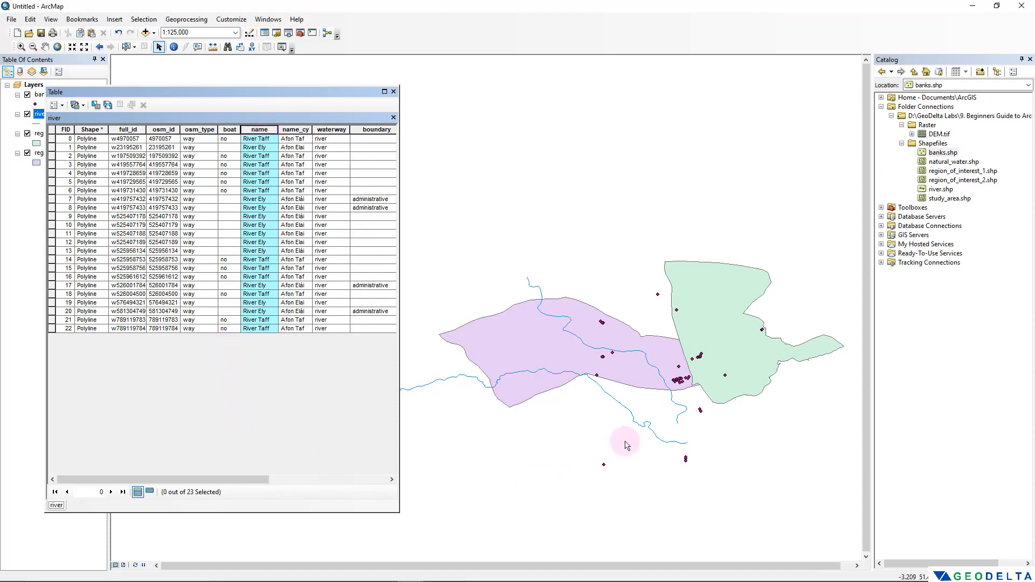
mouse_move(292, 92)
mouse_down()
mouse_move(231, 160)
mouse_move(308, 88)
mouse_up()
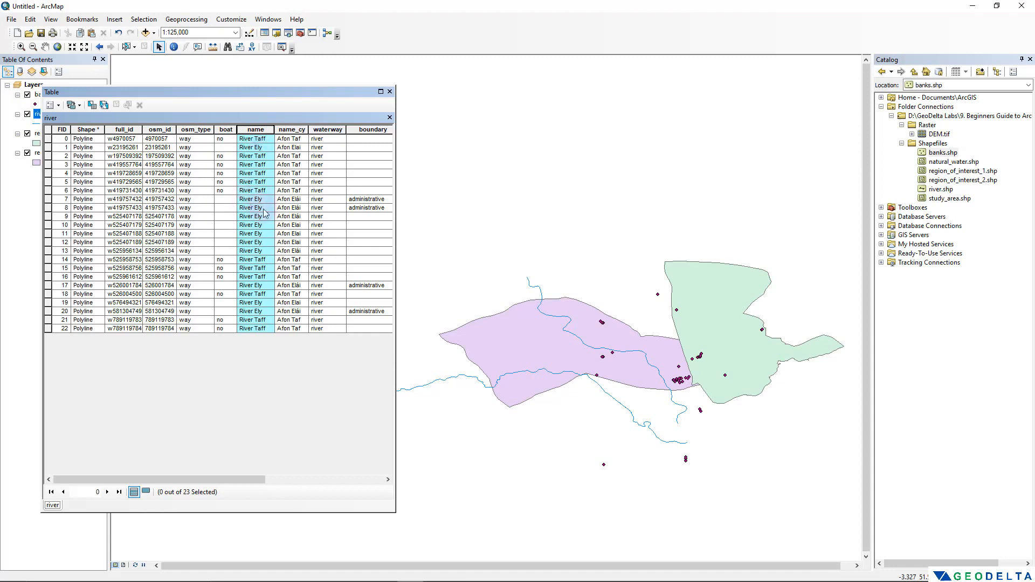
Step: Sort the river table by name in ascending order and select records FID 1, 7 and 8 individually to locate their segments
double_click(255, 131)
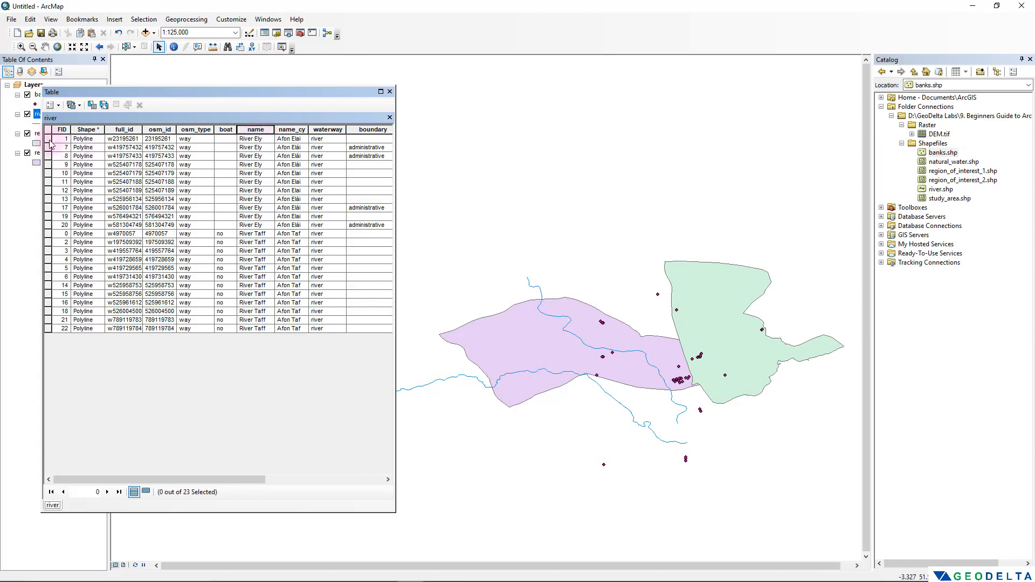
mouse_move(48, 138)
mouse_down()
mouse_move(42, 227)
mouse_move(49, 141)
mouse_up()
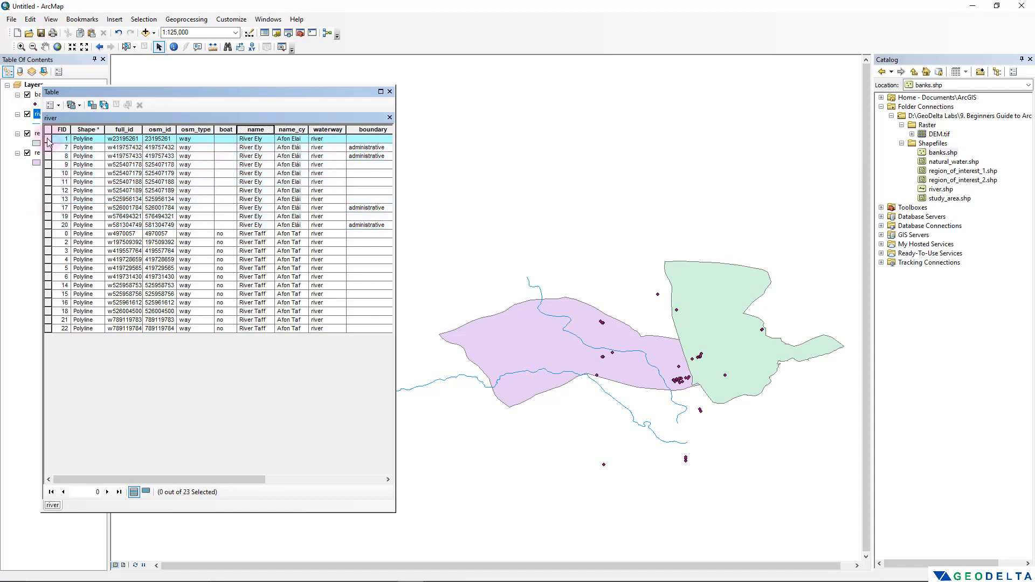
drag(49, 143, 50, 142)
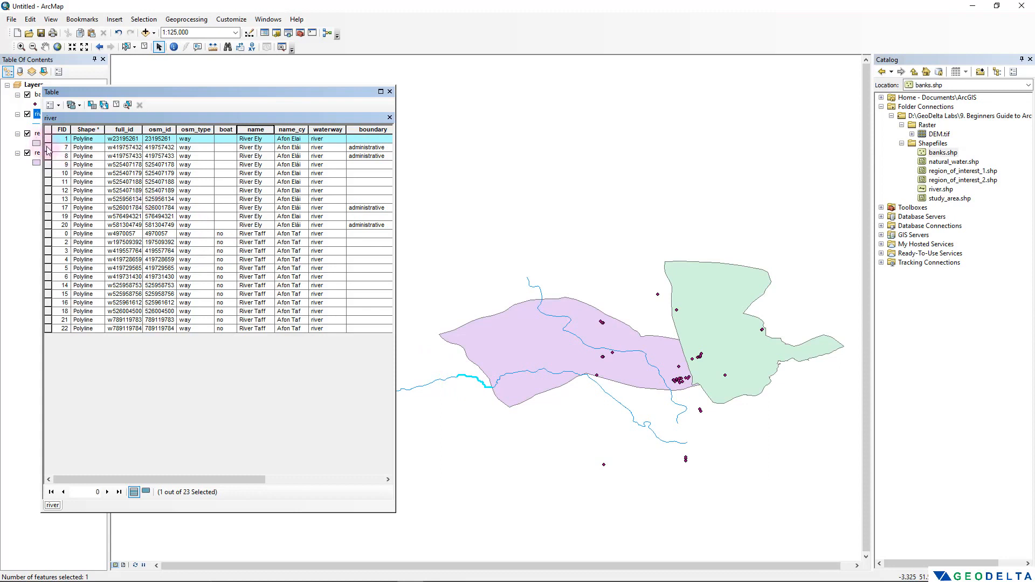
click(48, 148)
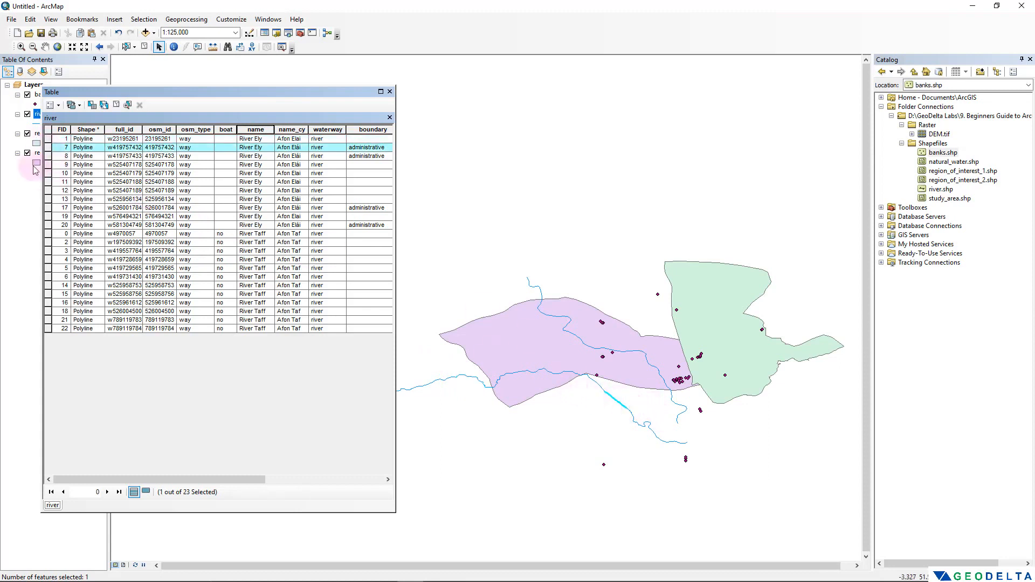
click(48, 156)
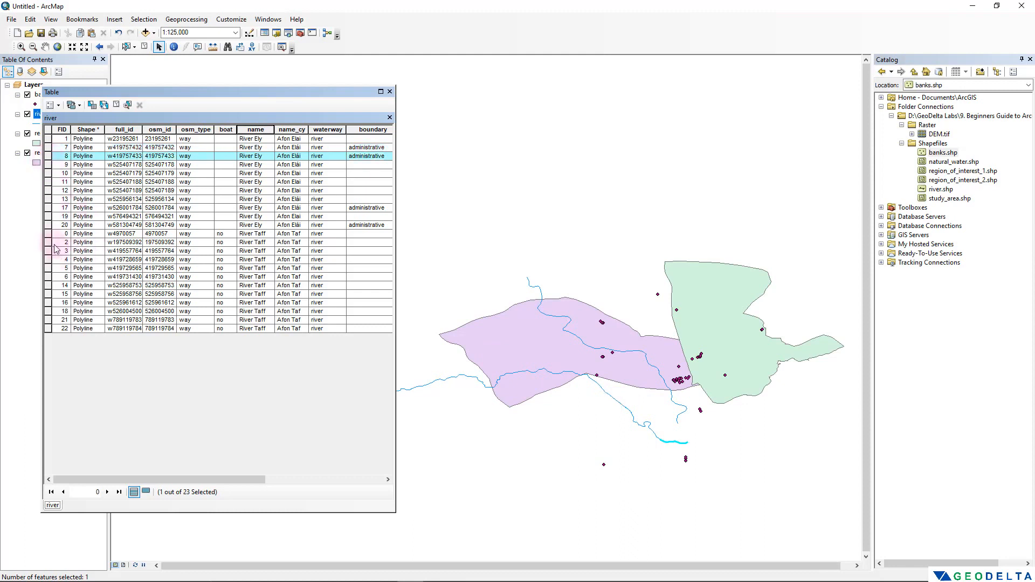
Step: Select the River Taff records FID 0 and 2 individually, and the whole group of River Taff records together, to locate them on the map
click(48, 234)
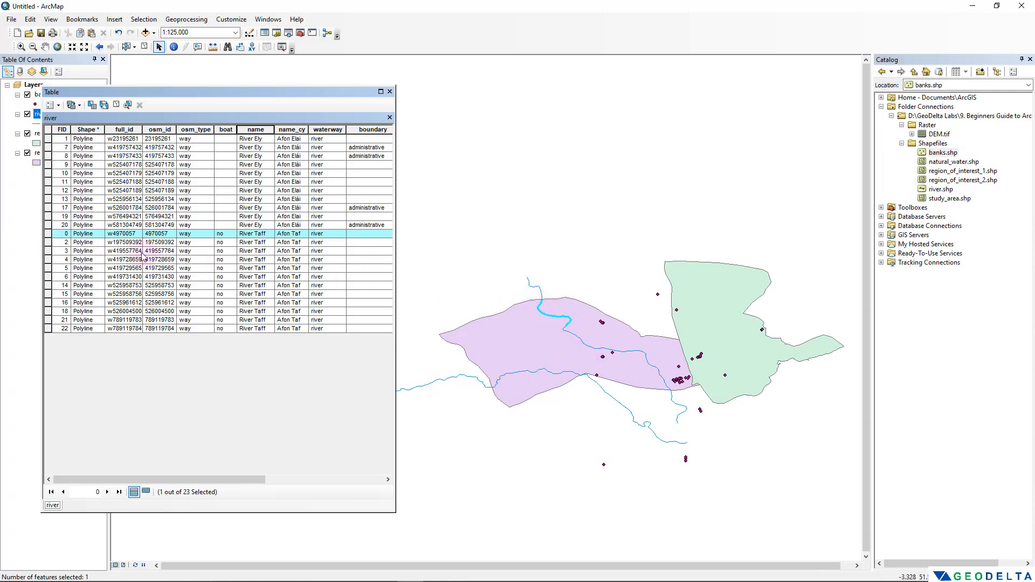
click(48, 243)
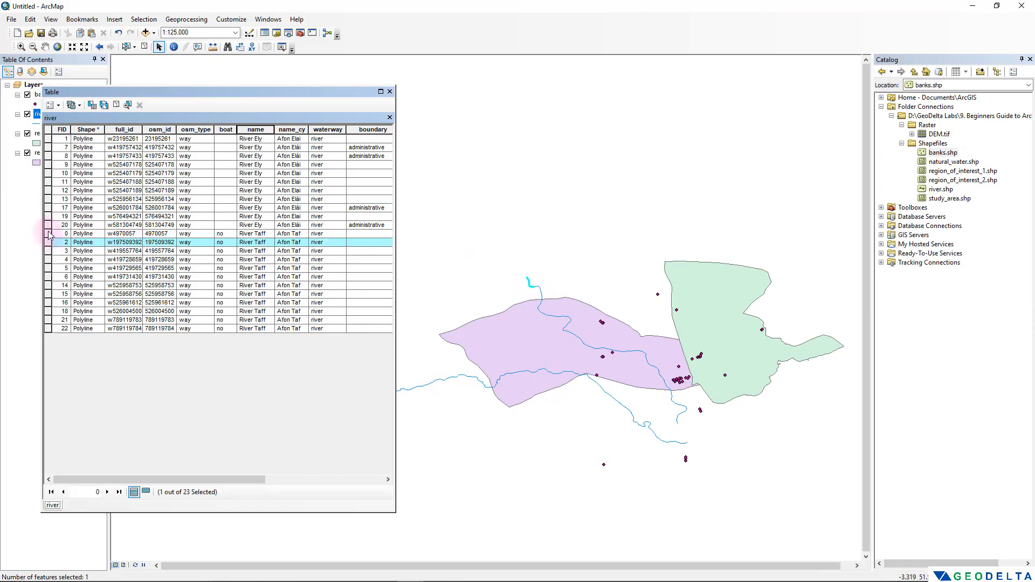
drag(48, 234, 50, 331)
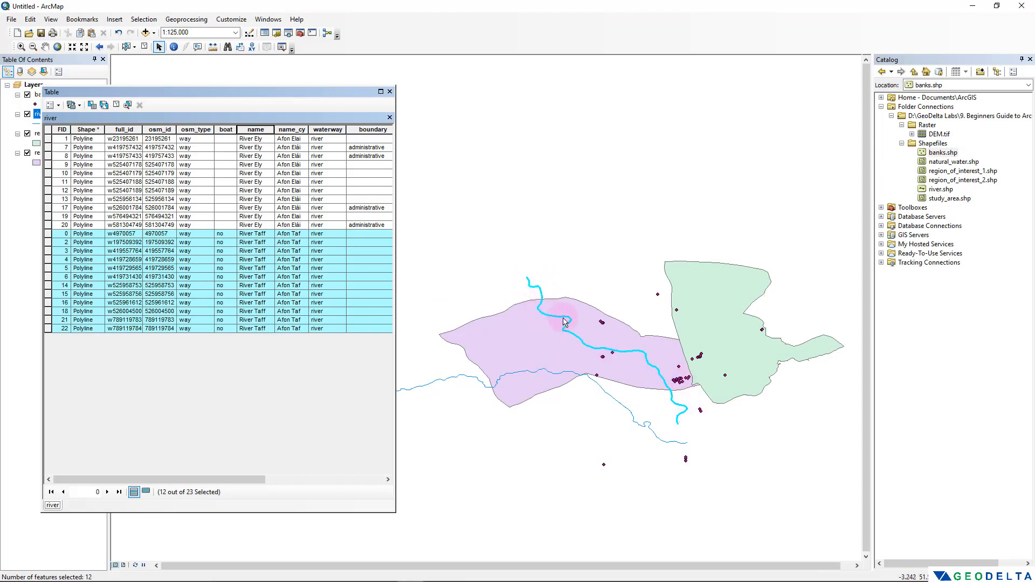
Step: Select the River Taff records FID 0, 2, 3, 4, 5 and 6 one at a time to see each segment on the map
click(48, 234)
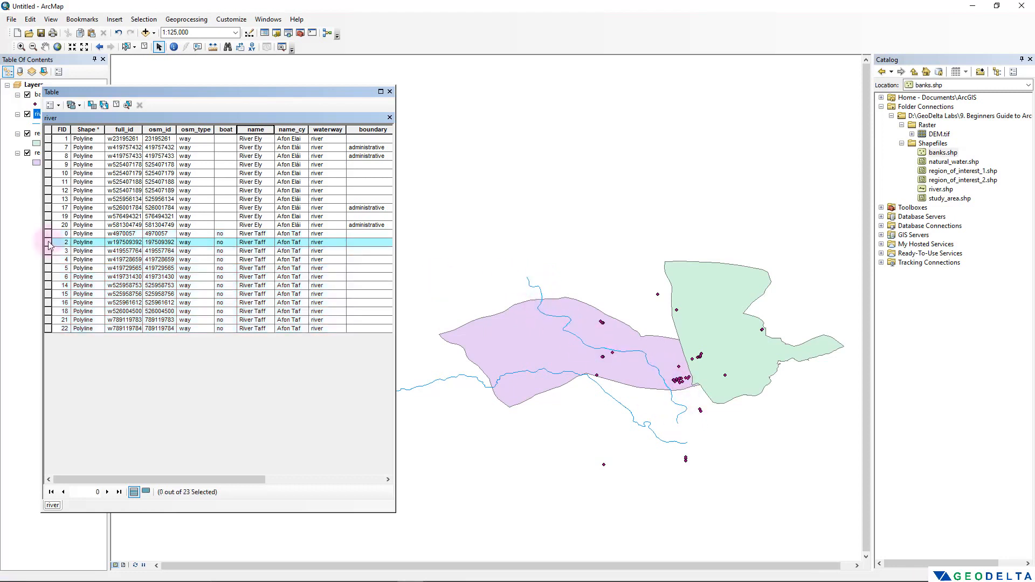
click(48, 242)
click(48, 251)
click(49, 259)
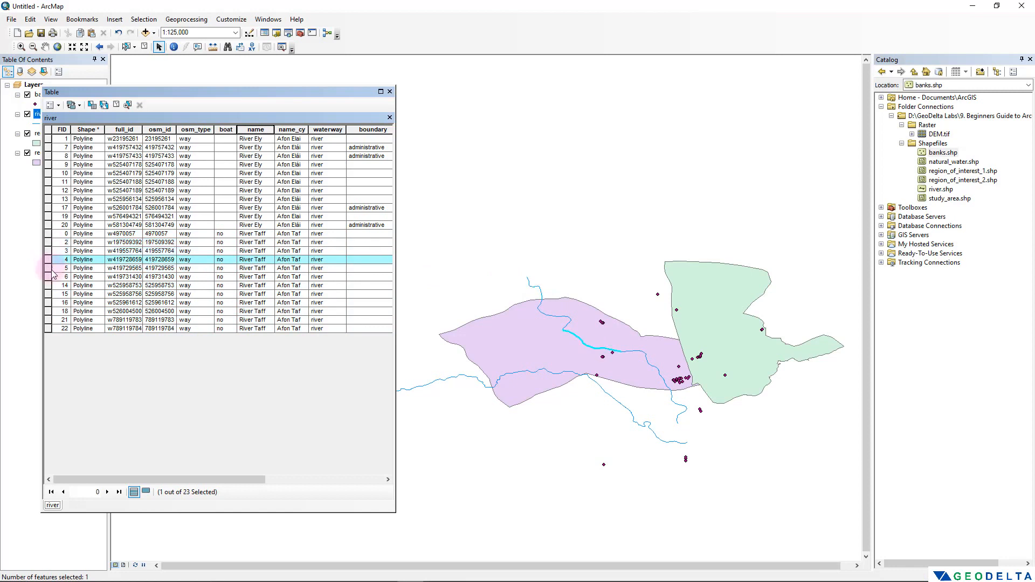
click(48, 268)
click(48, 277)
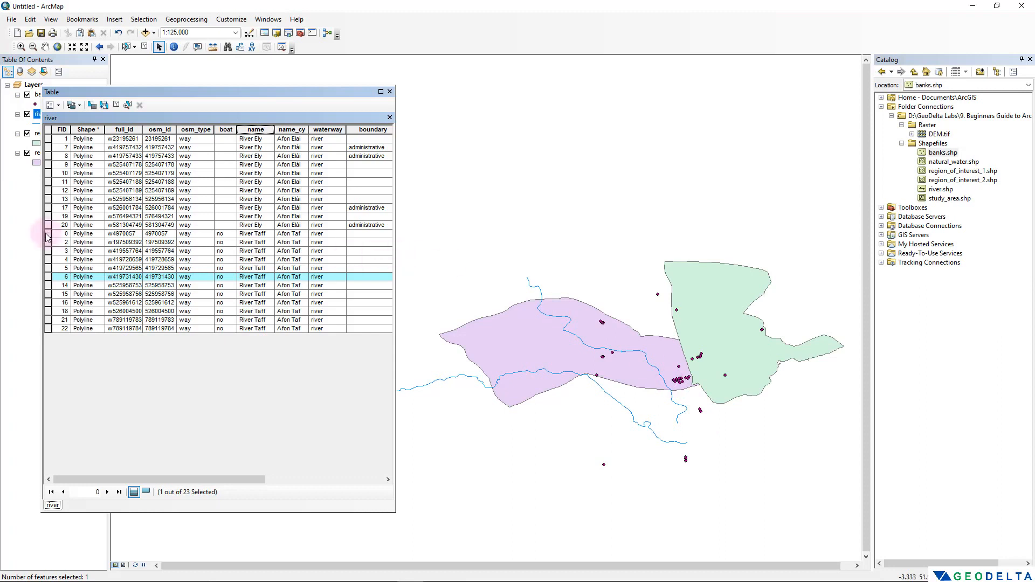
Step: Step through River Taff records between FID 0 and 21 individually, and select all River Taff records together to trace the full river
click(48, 234)
click(48, 243)
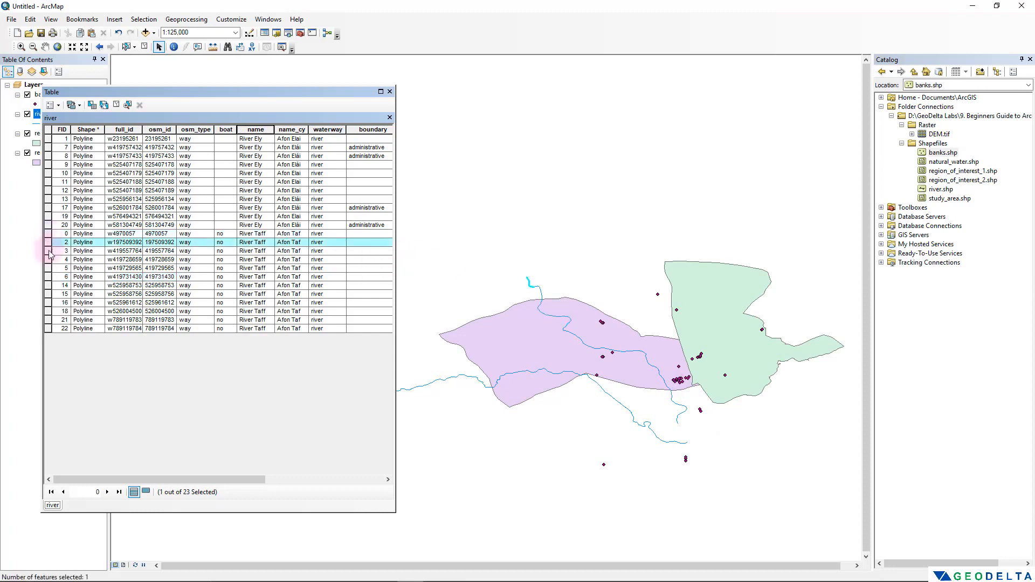
click(48, 252)
click(49, 268)
click(50, 285)
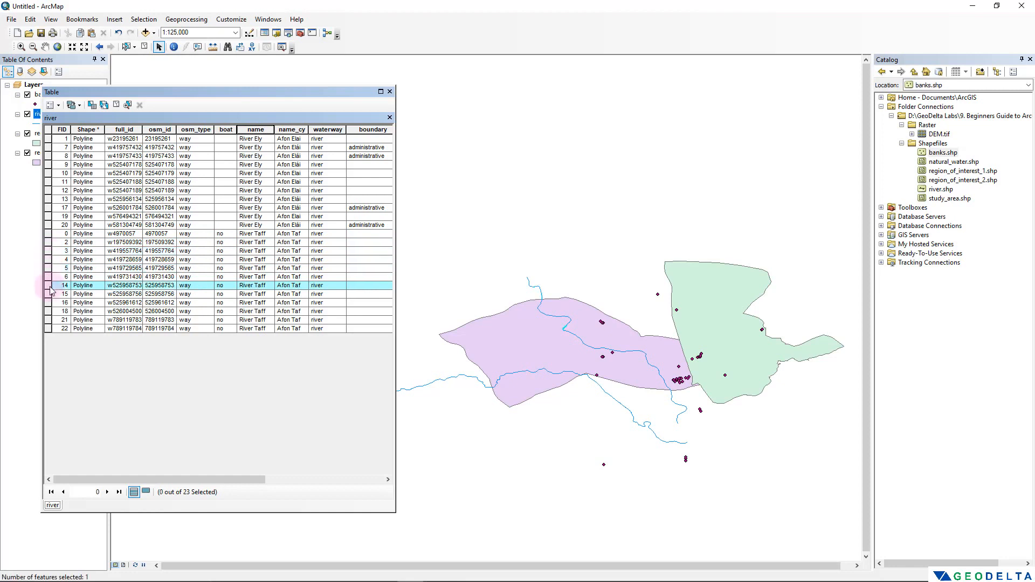
click(48, 303)
click(48, 320)
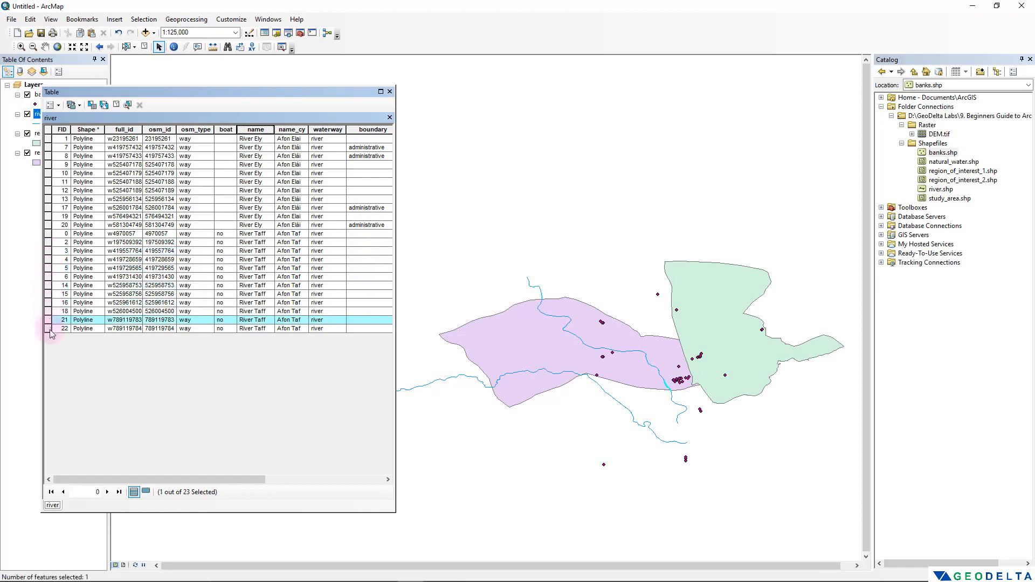
drag(48, 242, 48, 311)
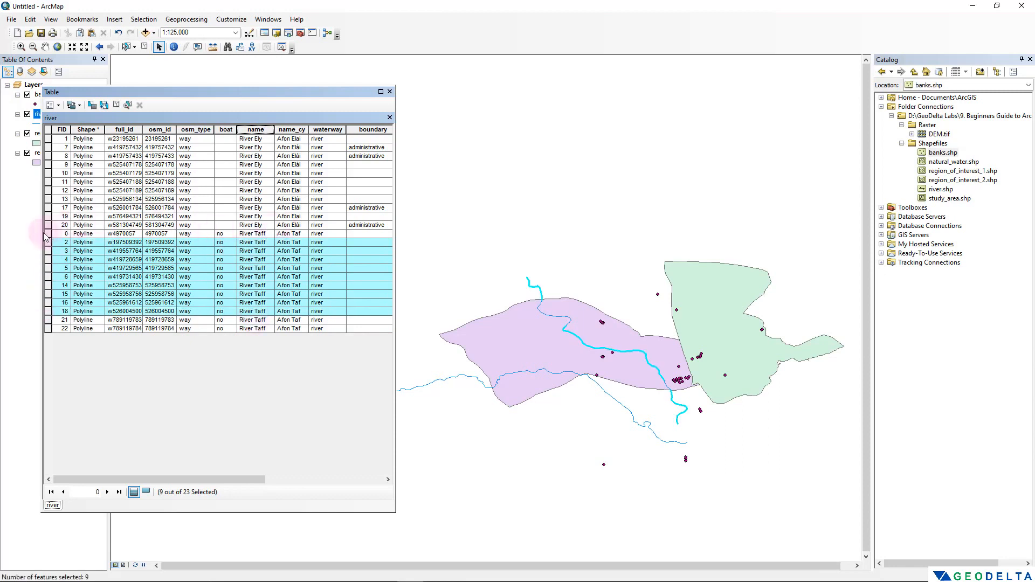
drag(45, 237, 44, 336)
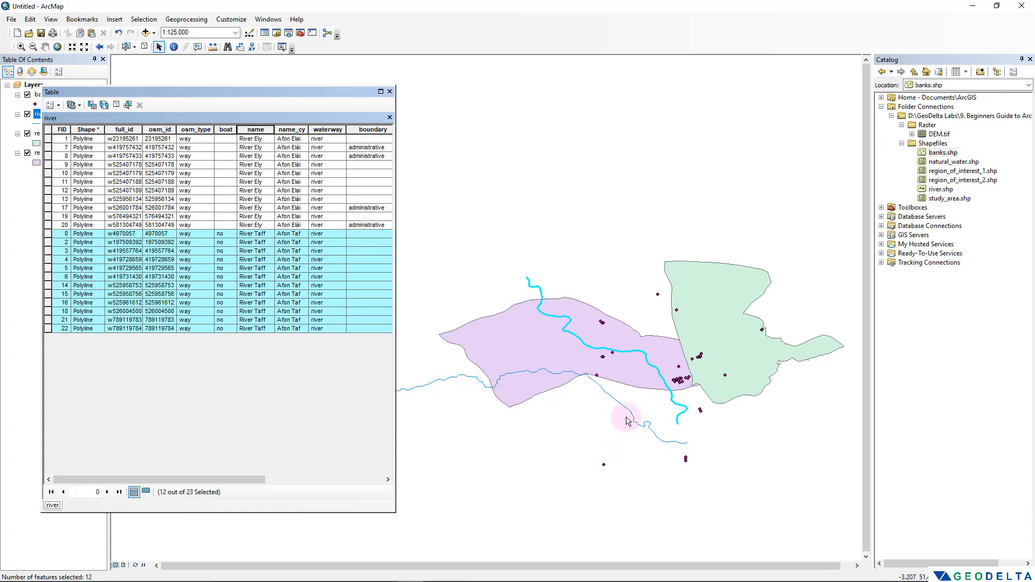
Step: Select the River Ely records FID 19, 17, 12, 11, 10 and 9 one at a time to locate their segments on the map
click(48, 216)
click(49, 208)
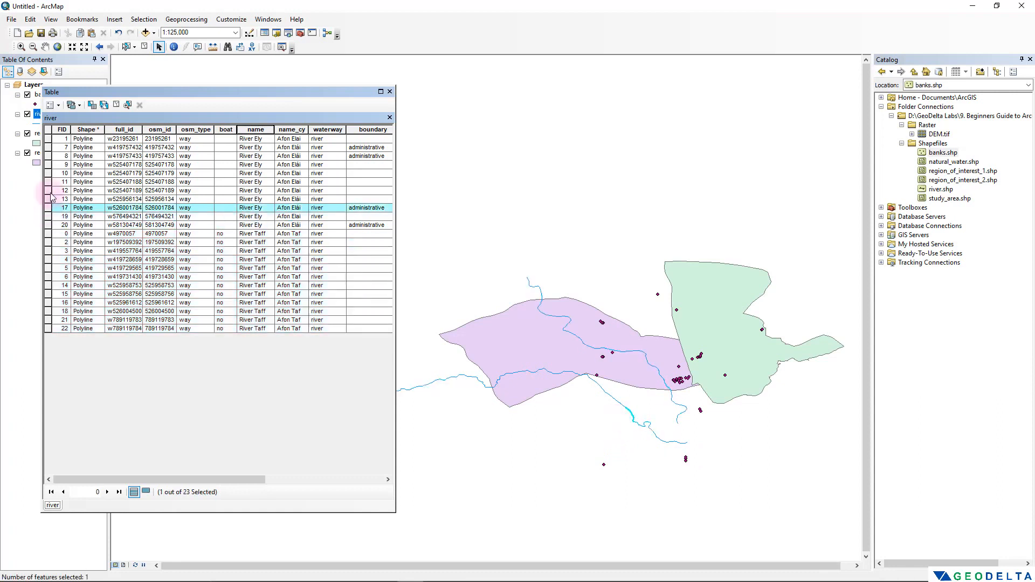
click(50, 191)
click(49, 182)
click(49, 173)
click(49, 164)
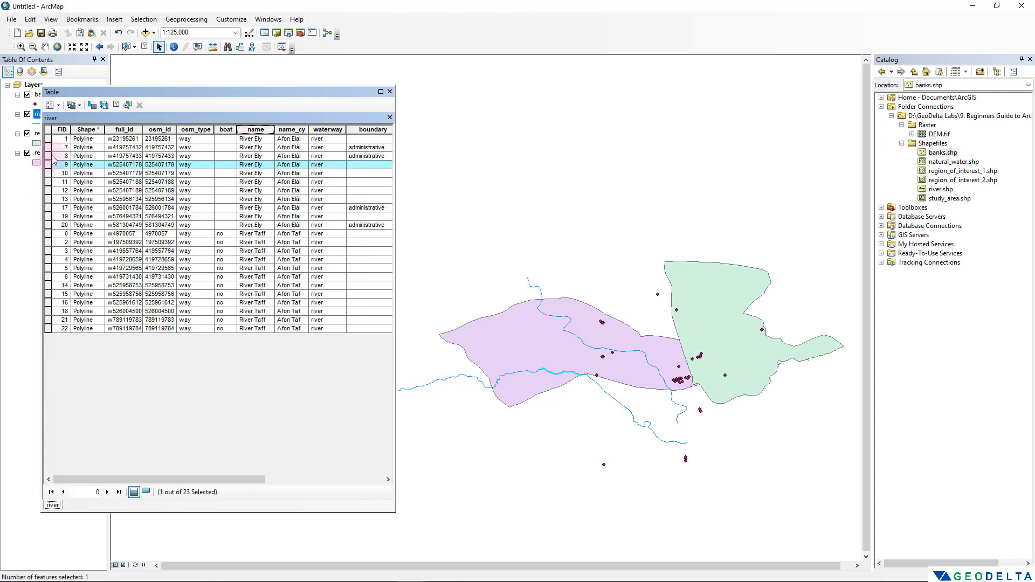
click(49, 155)
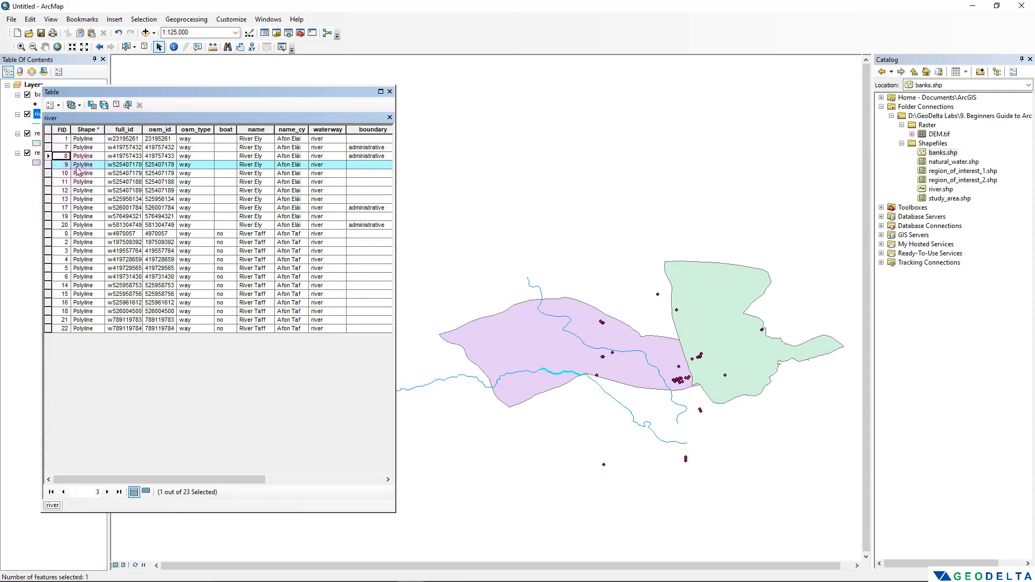
Step: Select the River Ely records FID 10 through 19 together, clear the selection, and close the river table
drag(49, 176, 49, 217)
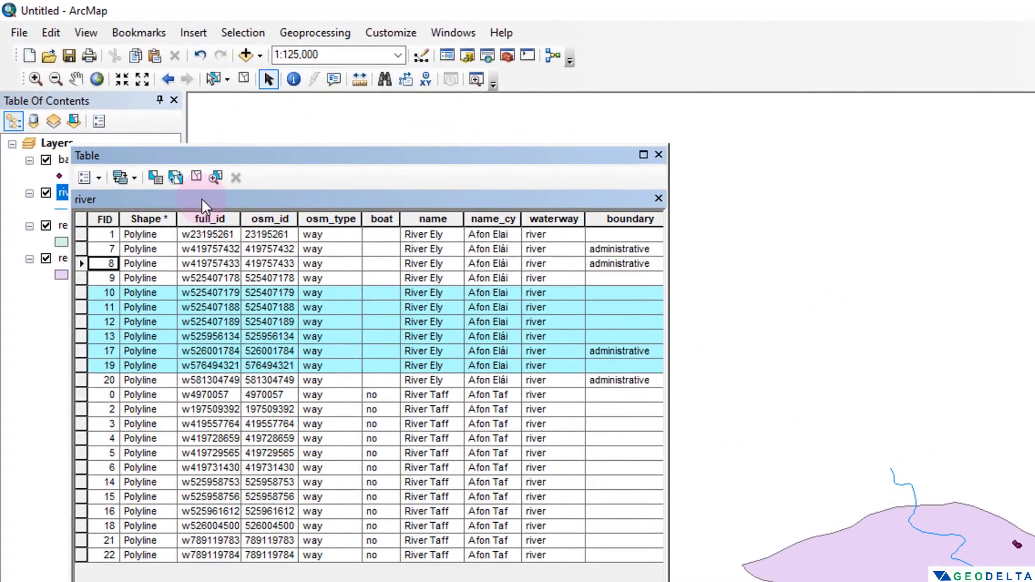
click(196, 178)
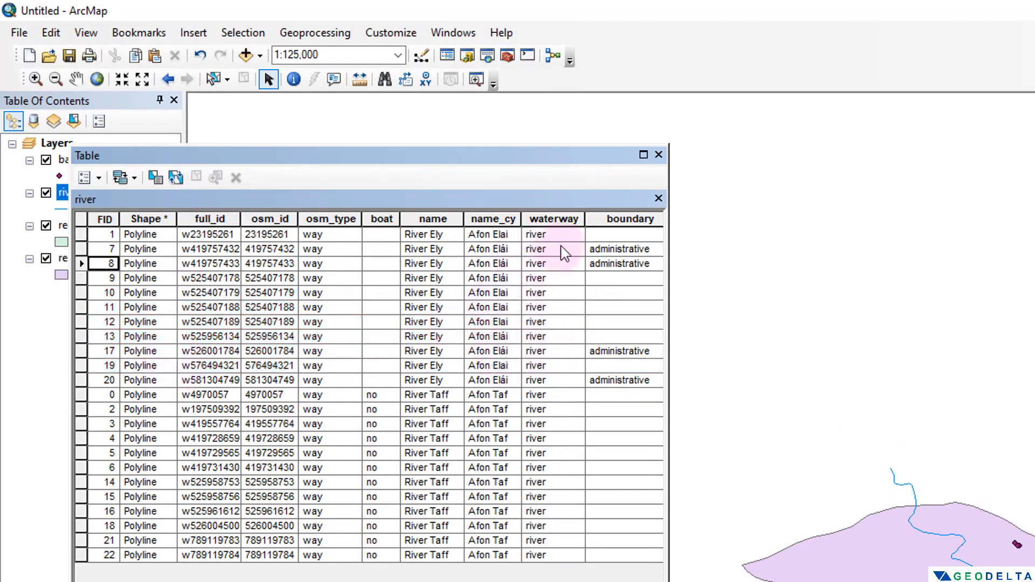
click(659, 155)
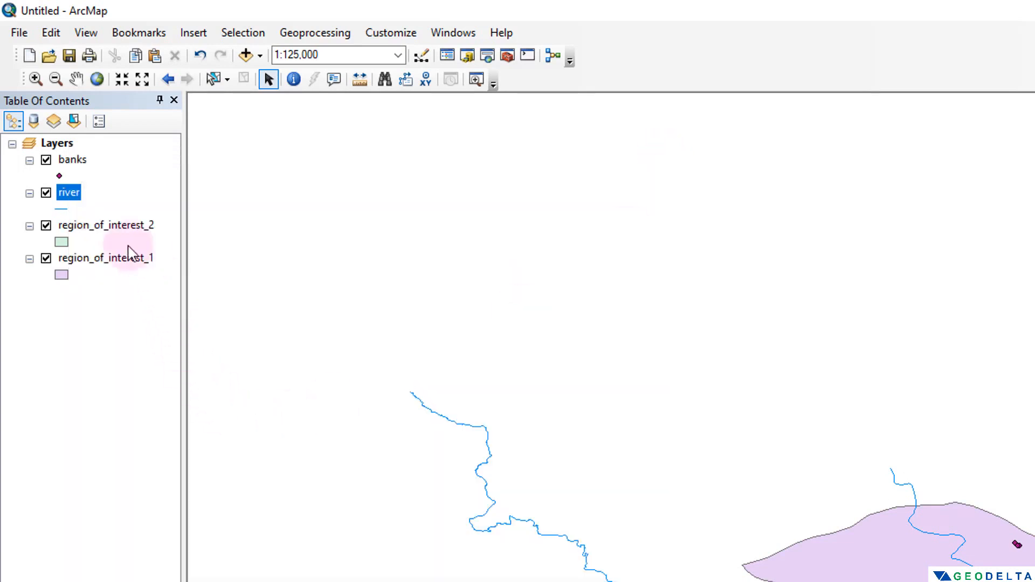
Step: Open the region_of_interest_2 attribute table in a smaller window beside the map, examine its Shape and id fields, and close it
click(104, 229)
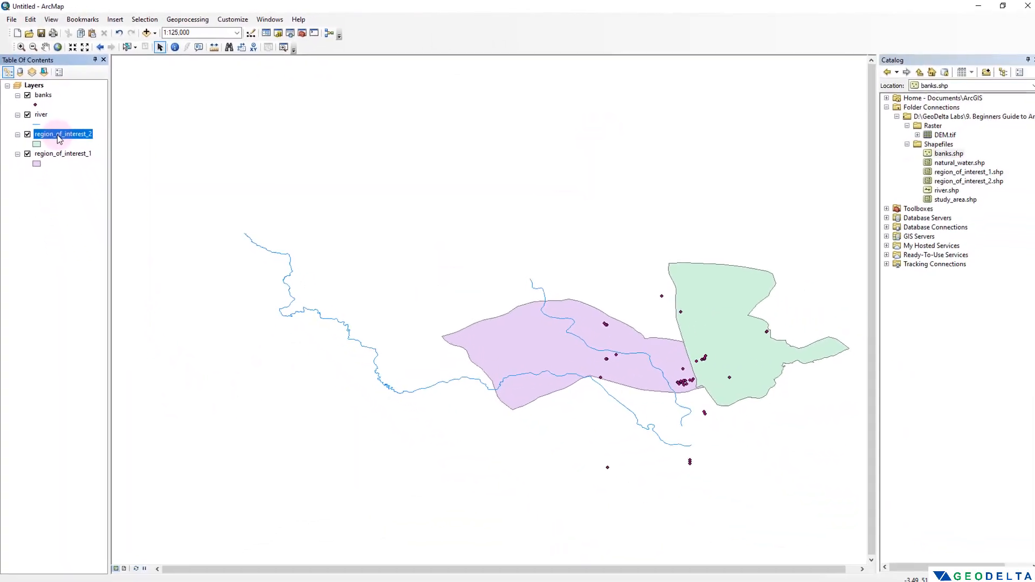
right_click(59, 139)
click(88, 165)
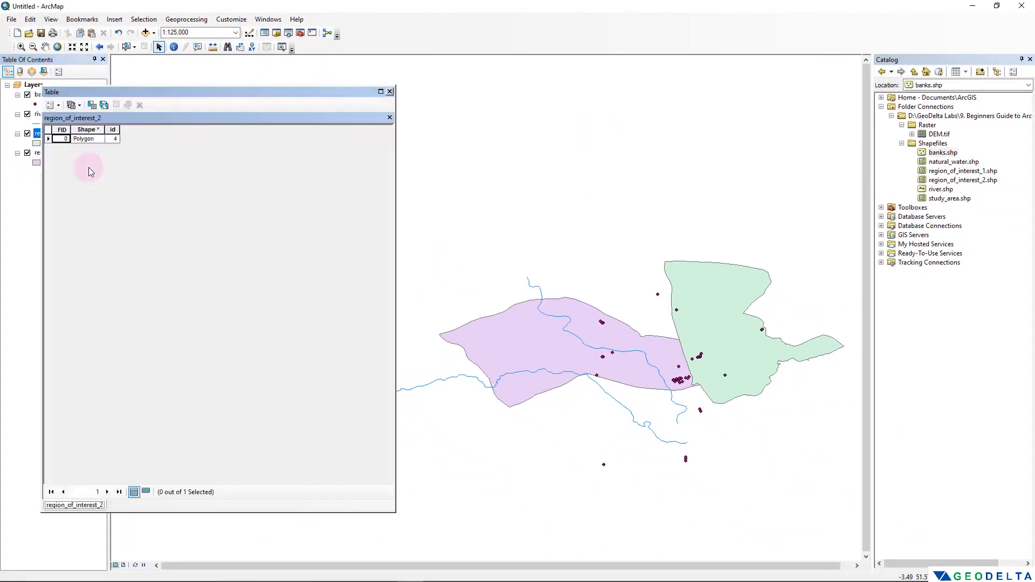
drag(148, 96, 247, 169)
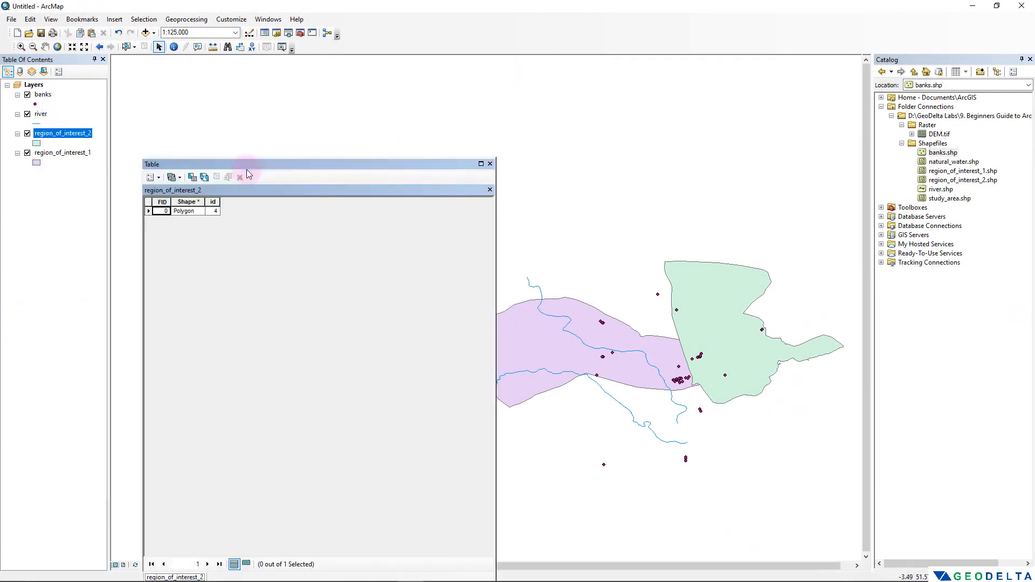
drag(497, 536, 271, 443)
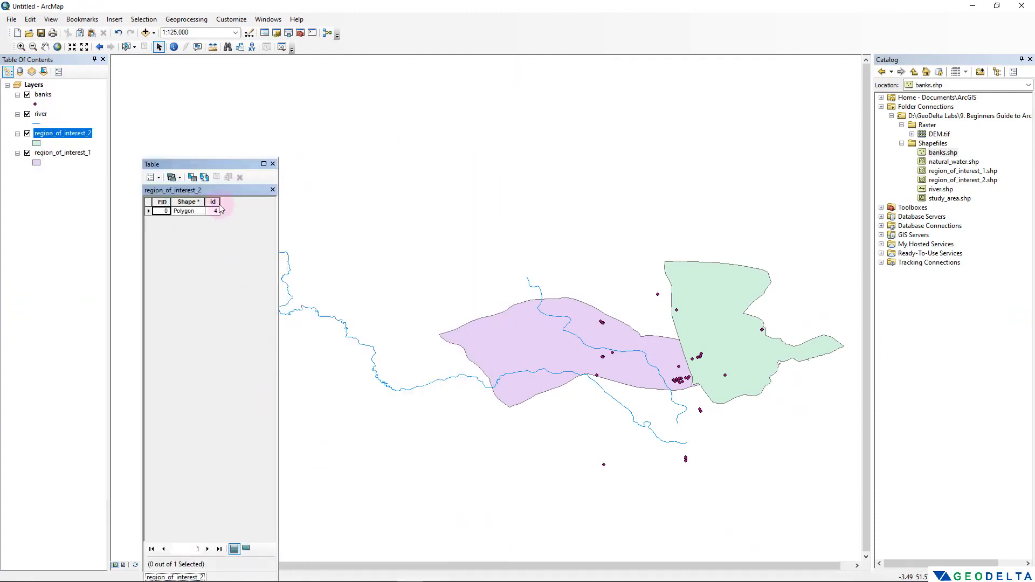
drag(216, 162, 149, 186)
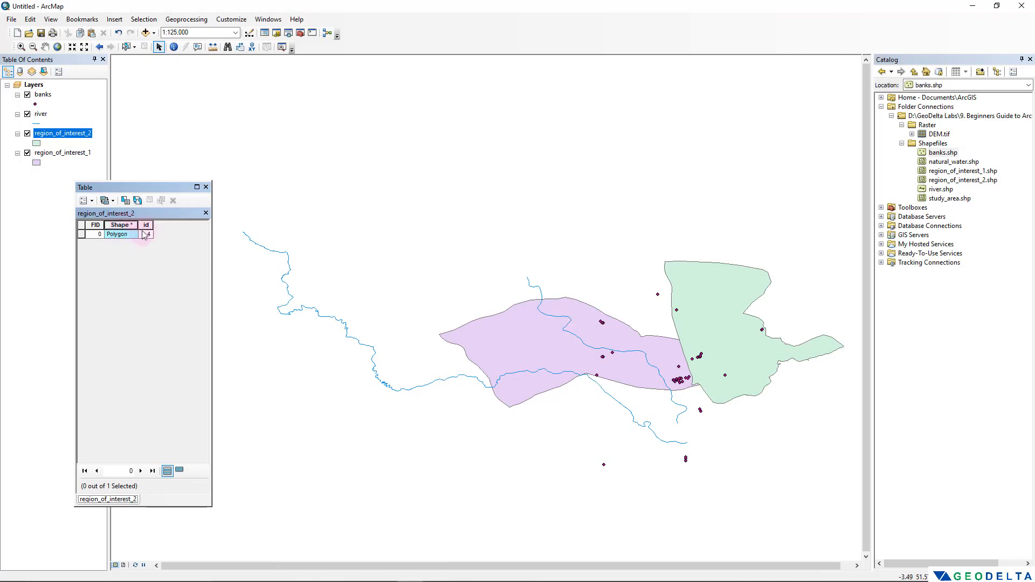
click(147, 226)
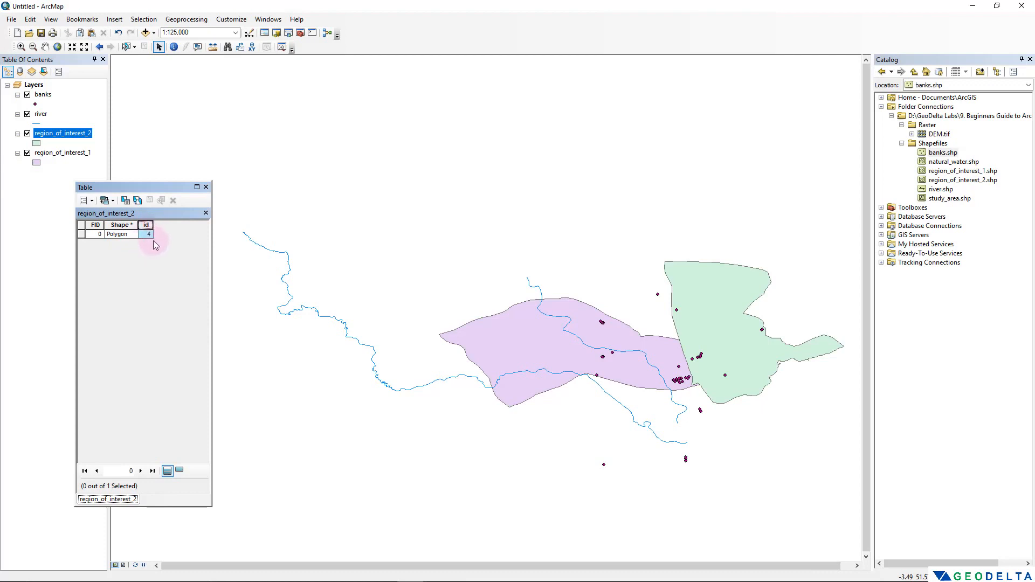
click(206, 187)
Step: In the region_of_interest_1 attribute table, select the only record to highlight its polygon, clear the selection, and close the table
right_click(64, 155)
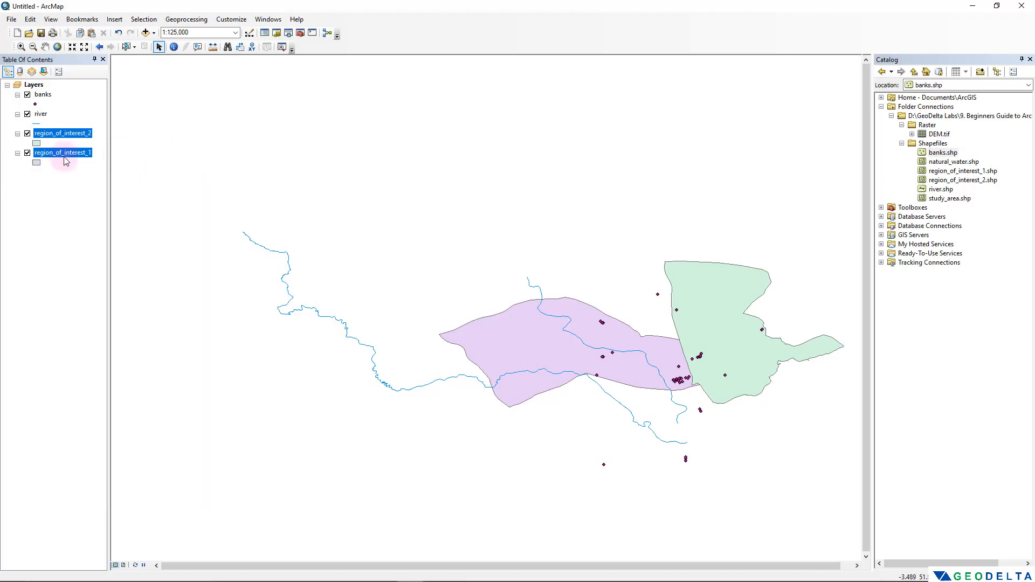
click(116, 190)
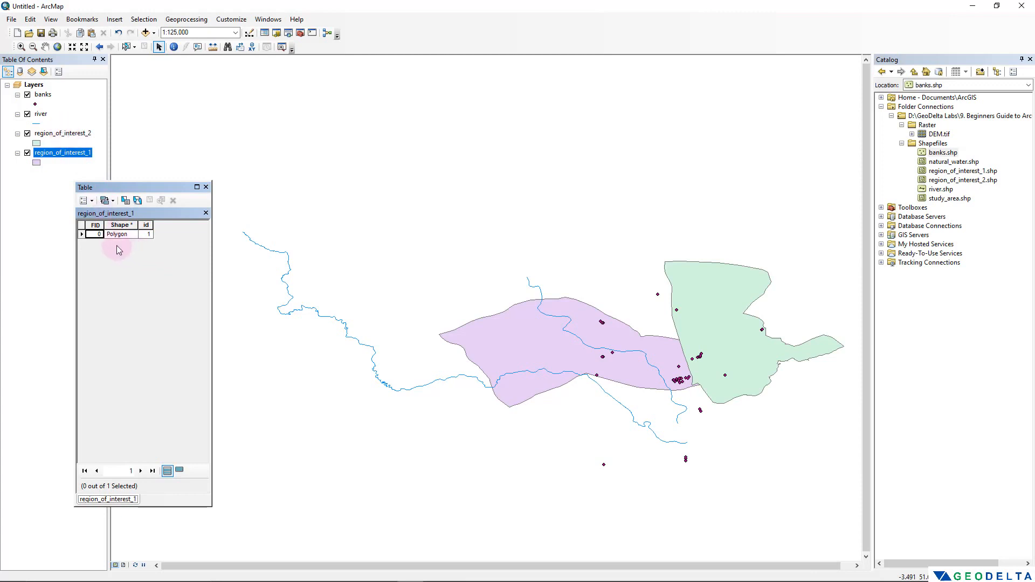
click(81, 235)
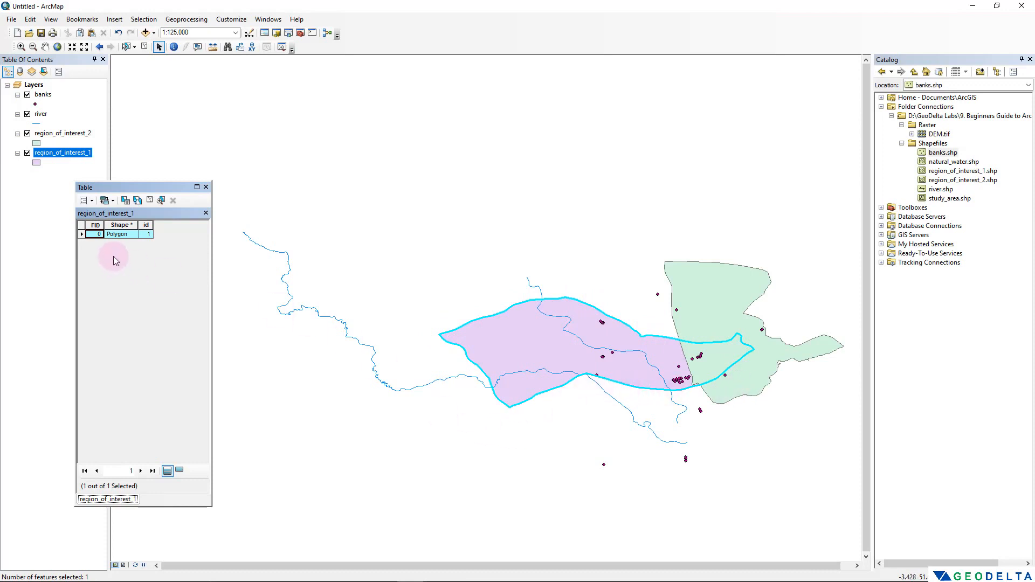
click(152, 203)
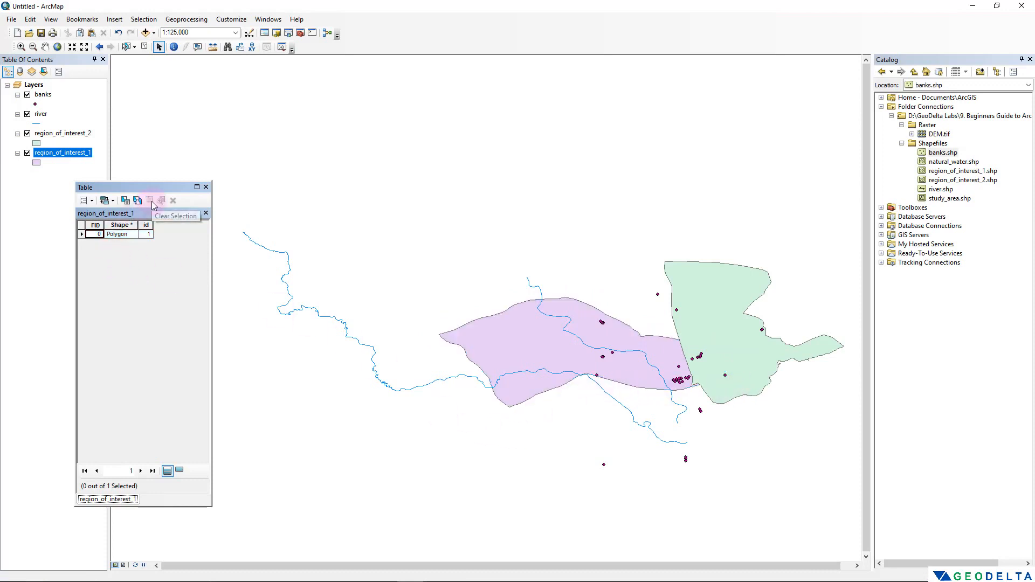
click(206, 188)
Step: Identify the northernmost bank point, just outside the green region, and check the name field in its attributes
scroll(311, 275, up, 1)
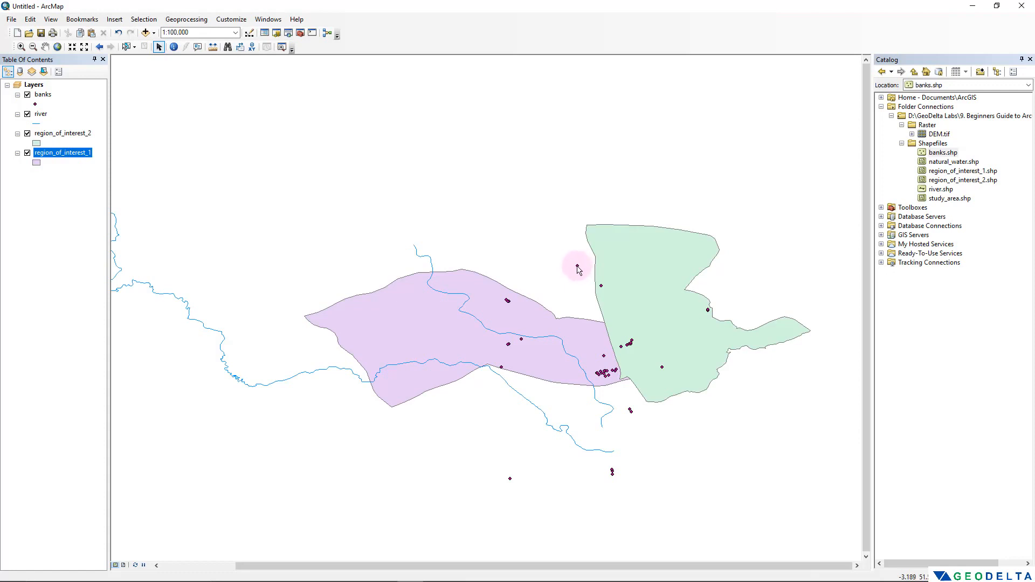
scroll(442, 308, up, 2)
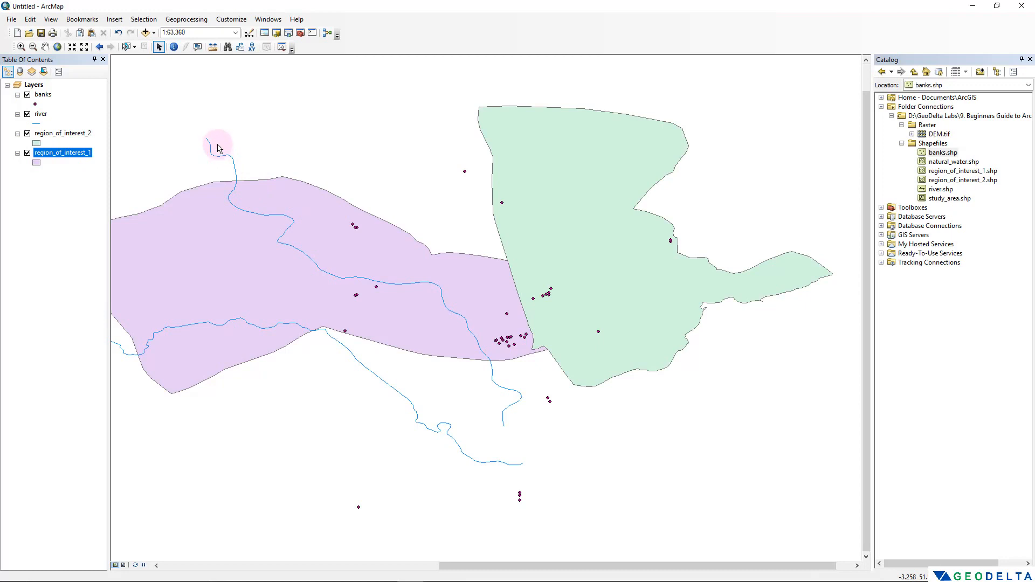
click(174, 48)
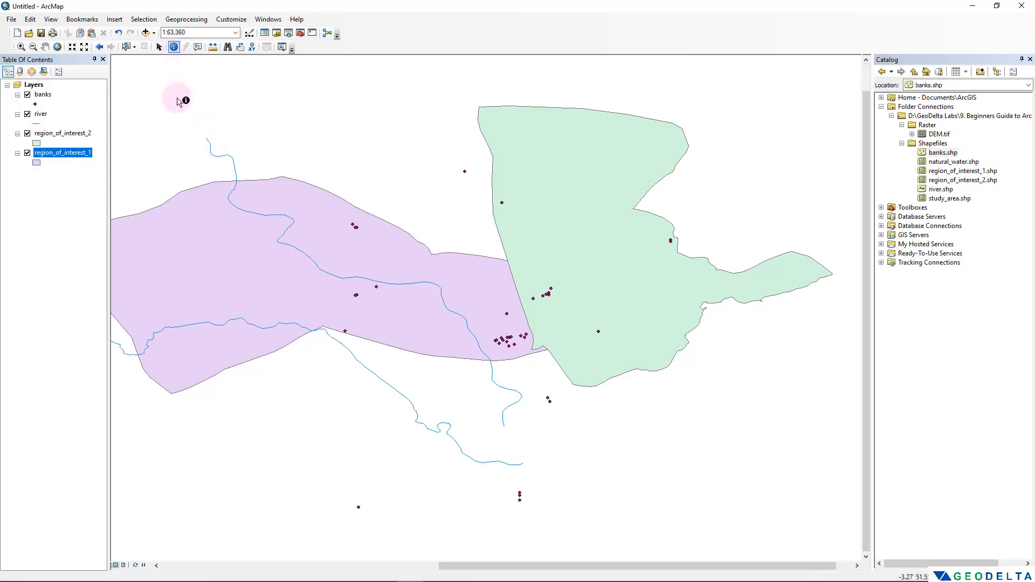
click(465, 174)
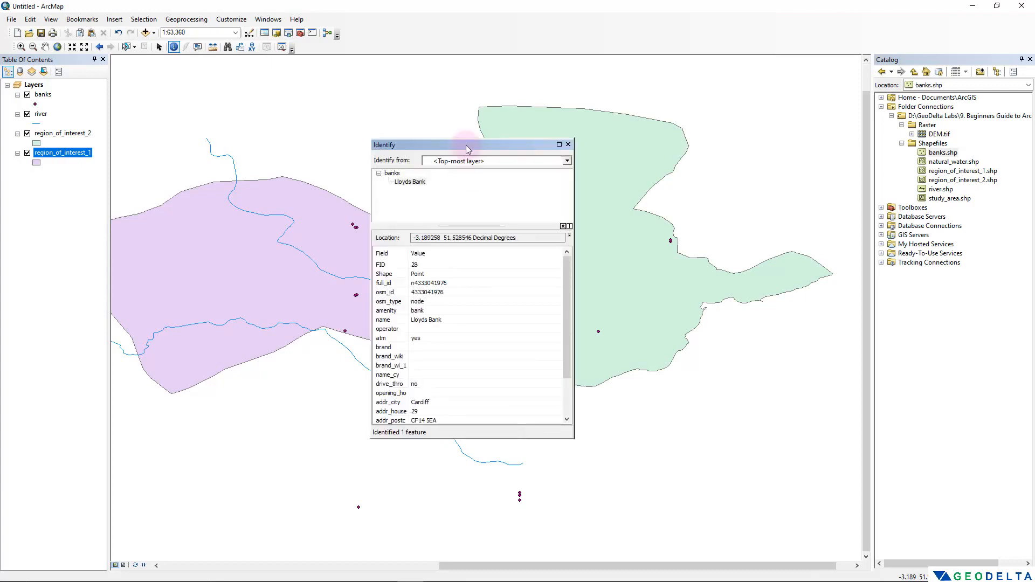
drag(465, 145, 246, 123)
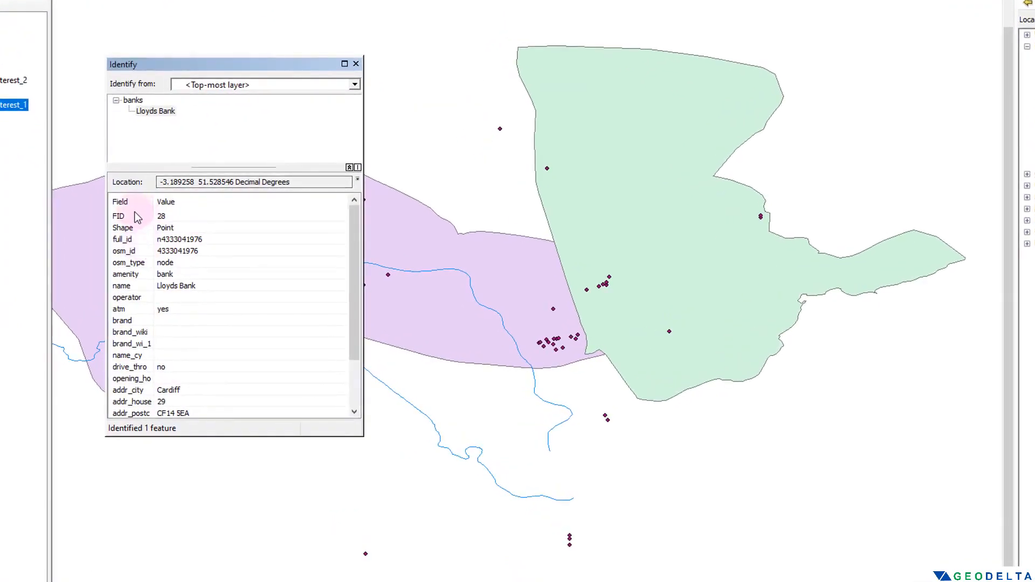
drag(357, 231, 354, 206)
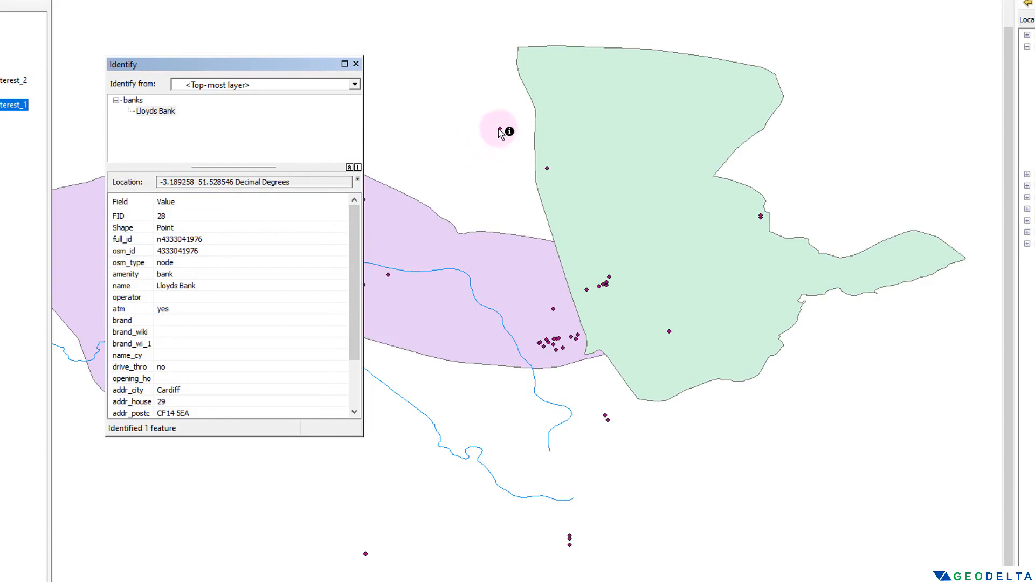
click(160, 289)
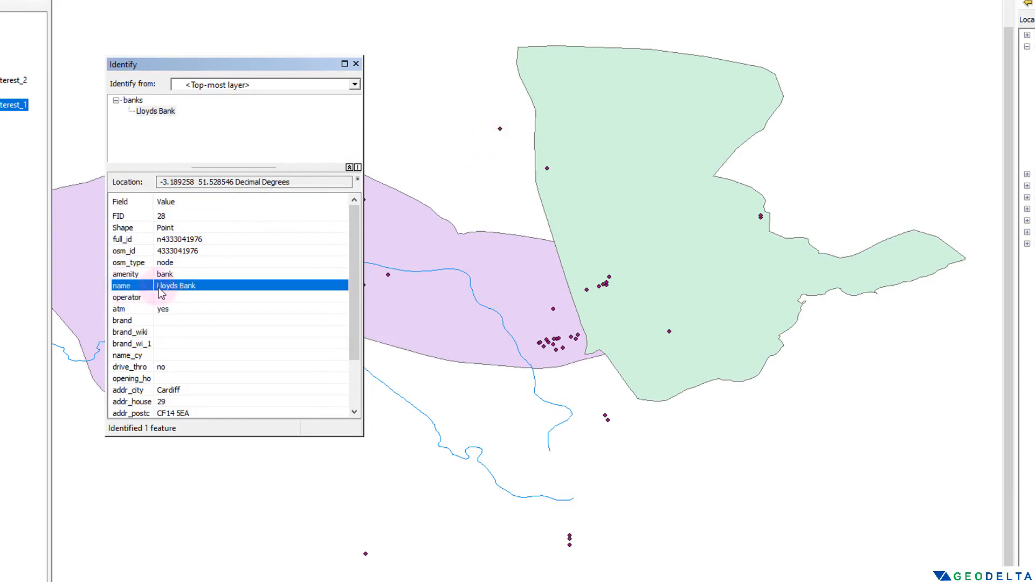
Step: Identify the bank point just inside the green region's western edge and compare it with the region polygon right beside the point
click(548, 169)
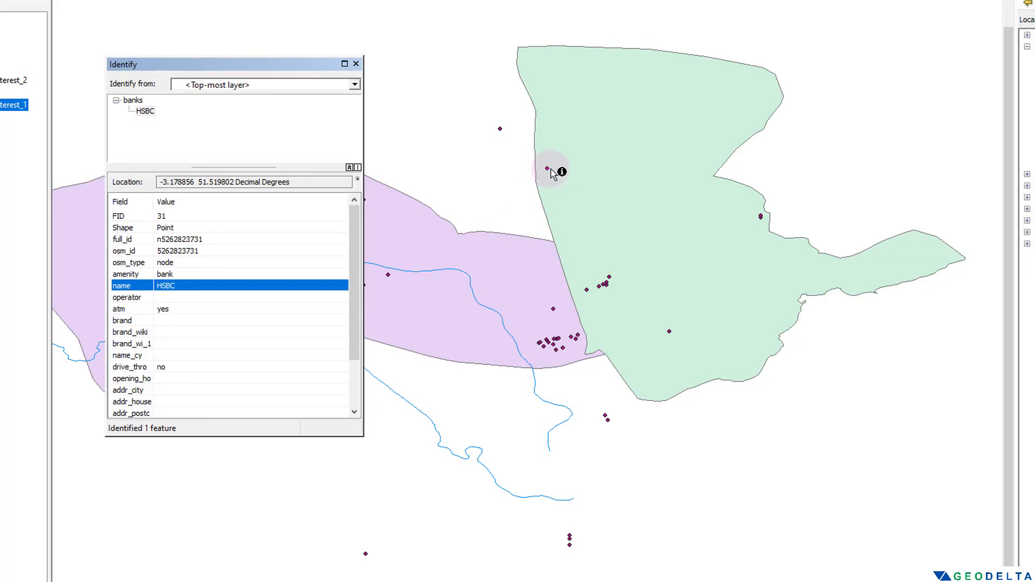
click(552, 171)
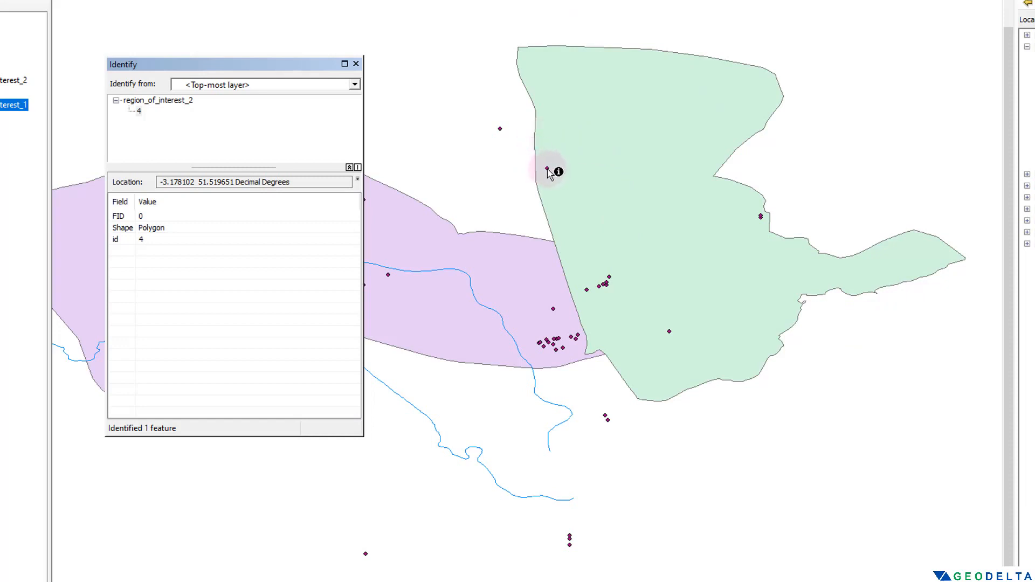
click(548, 168)
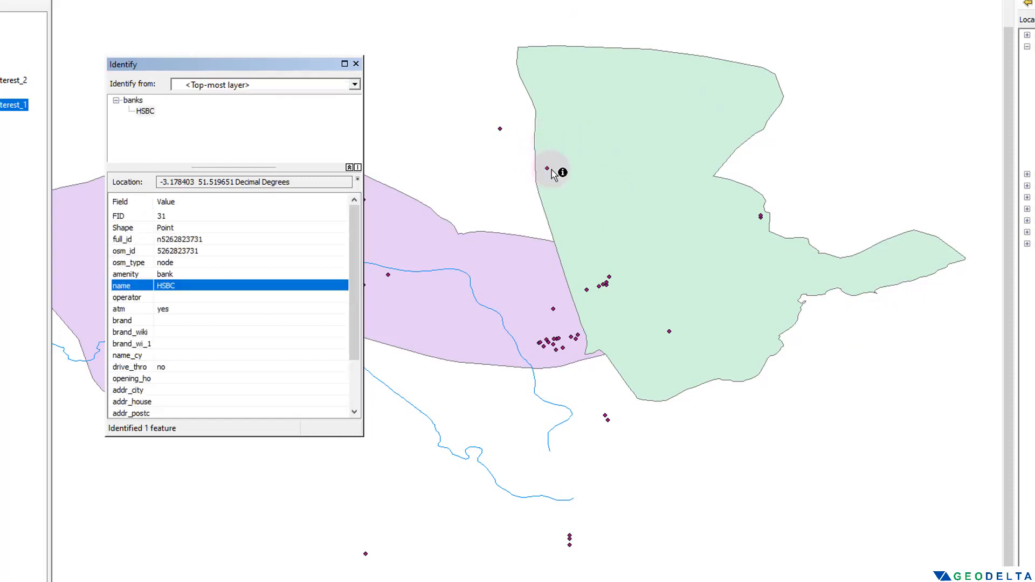
click(551, 170)
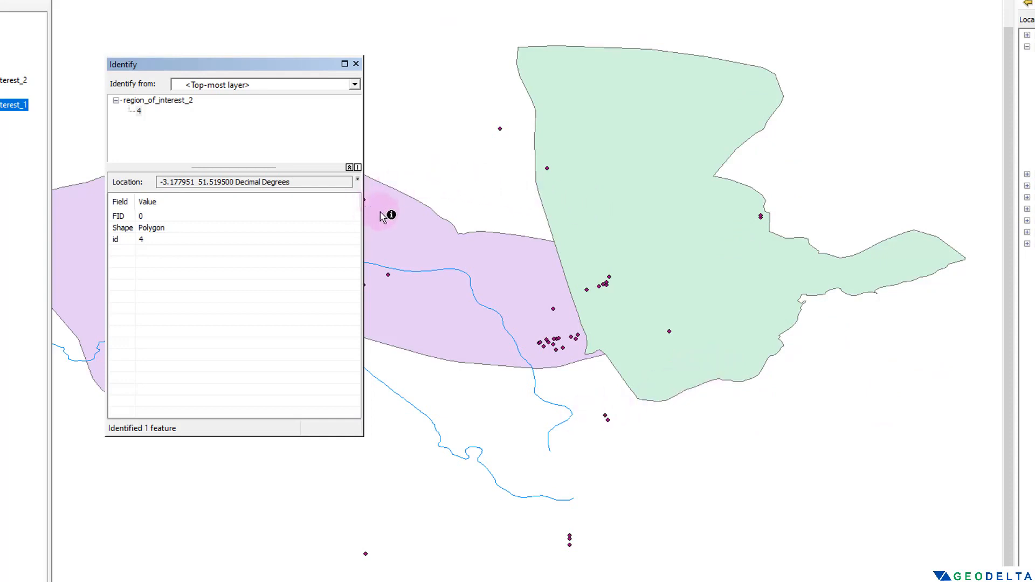
Step: Restrict Identify to the banks layer and test it on empty spots of the green region and on the bank point near its western edge
click(356, 86)
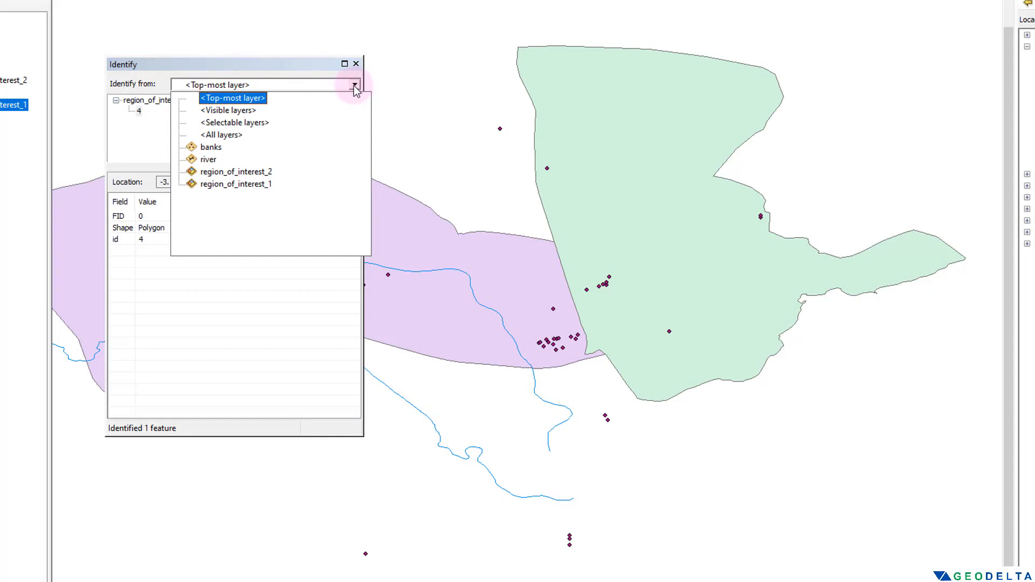
click(210, 149)
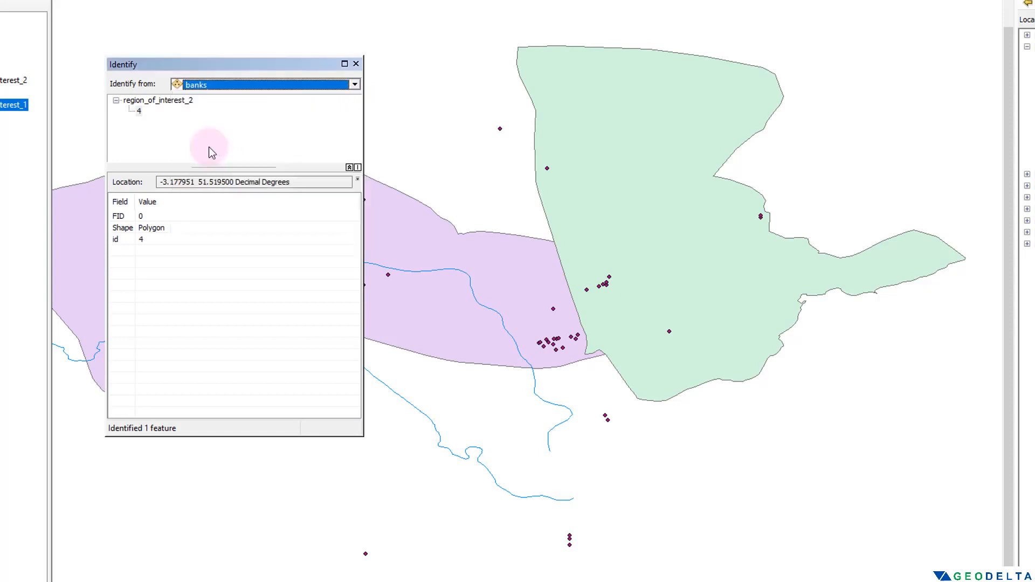
click(658, 138)
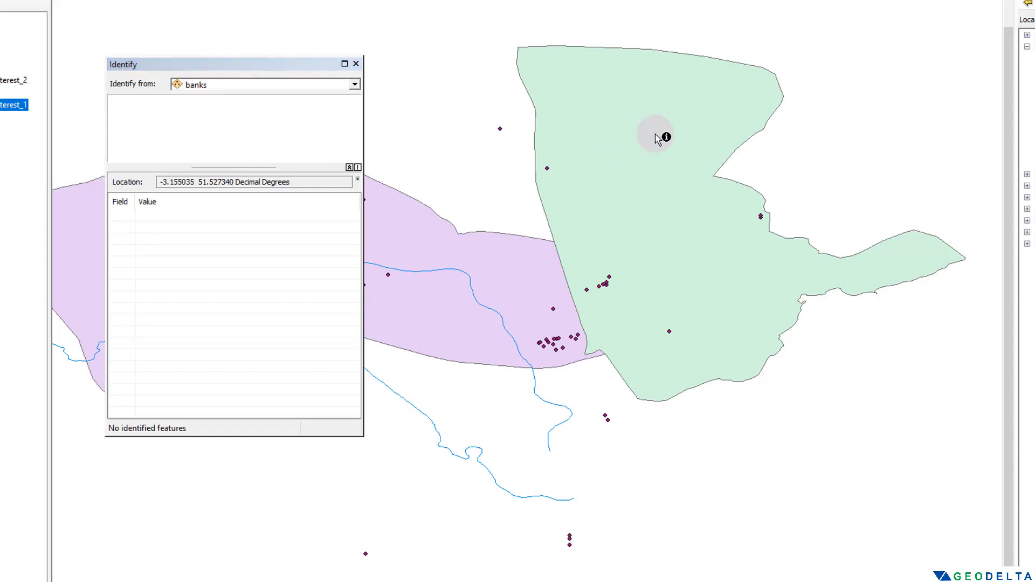
click(636, 157)
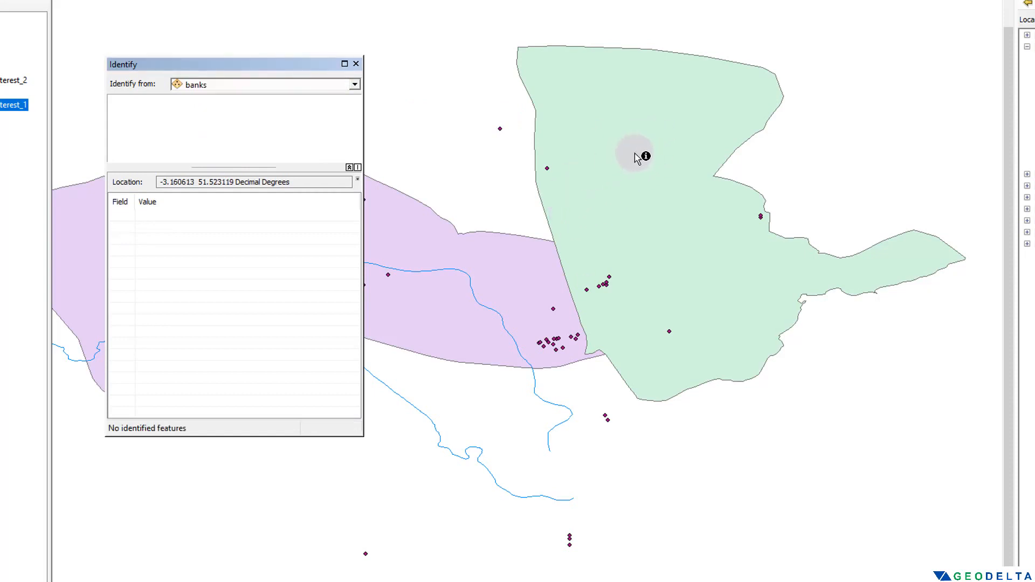
click(641, 184)
click(585, 198)
click(555, 179)
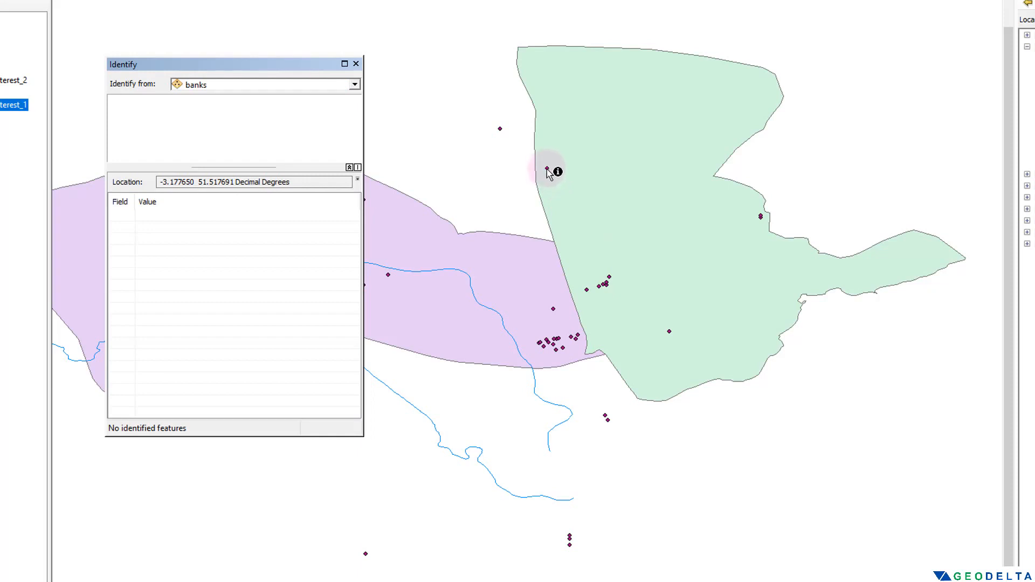
click(547, 169)
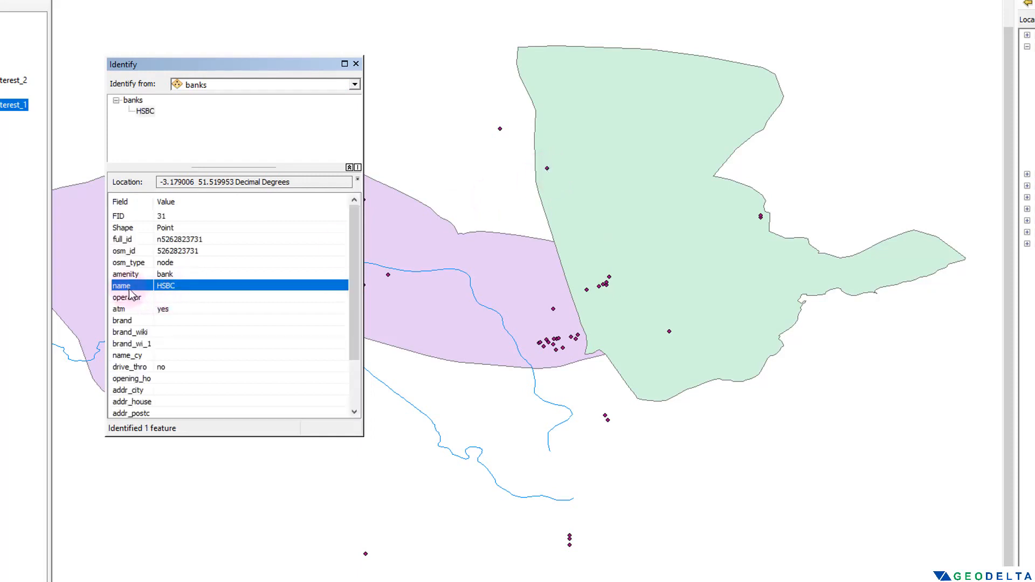
Step: Identify the lone bank point in the green region's south and the southernmost bank point, and test the banks-only setting on the river line
click(669, 332)
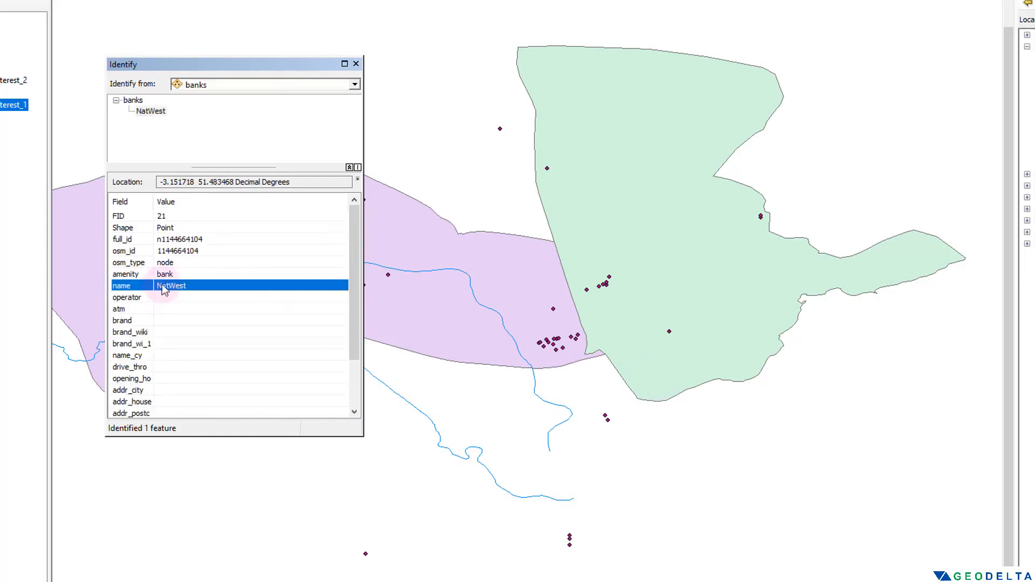
click(366, 555)
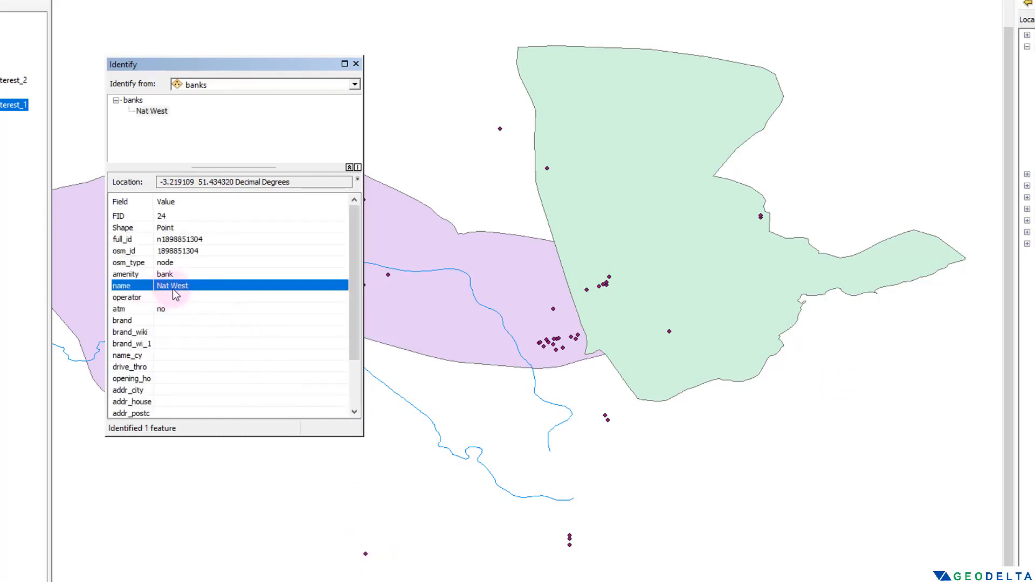
click(519, 349)
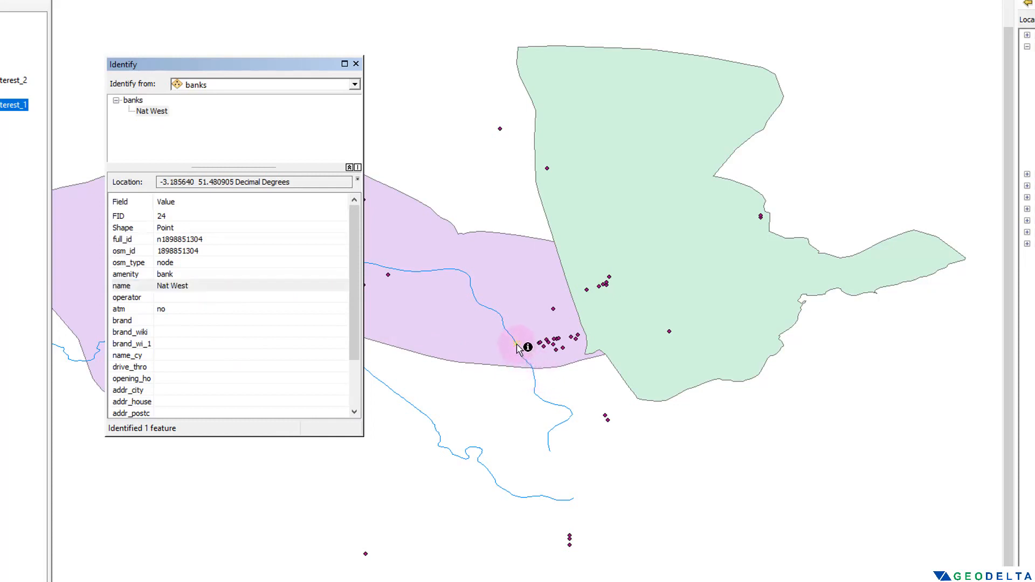
Step: Switch Identify to the river layer and identify the river segment just south of the purple region to highlight it
click(354, 86)
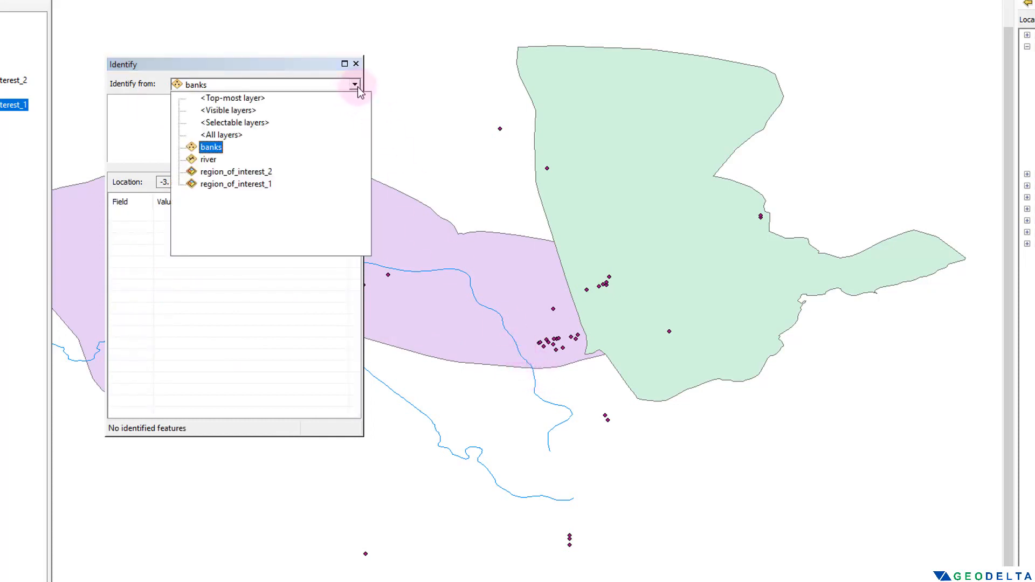
click(208, 160)
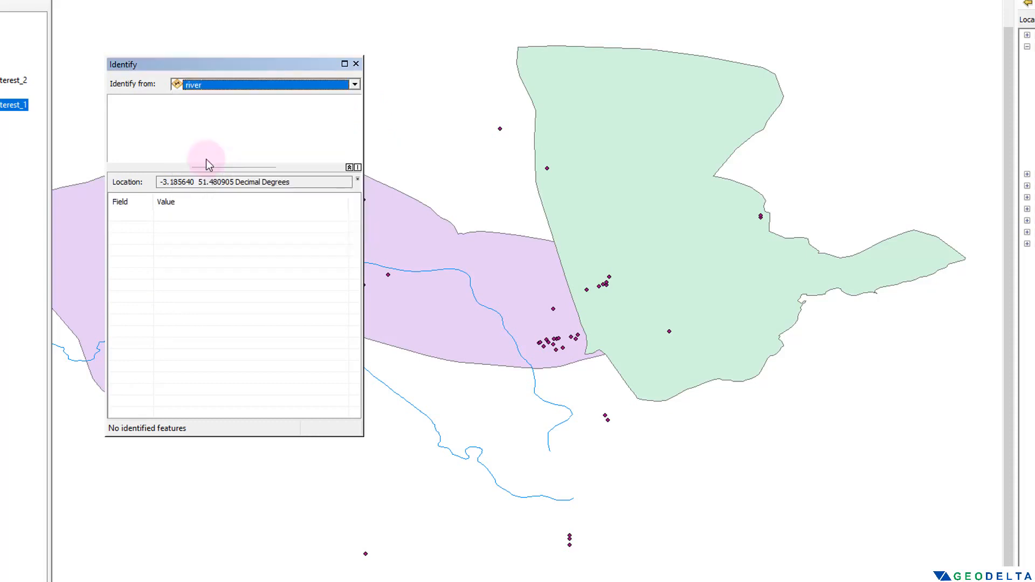
click(536, 387)
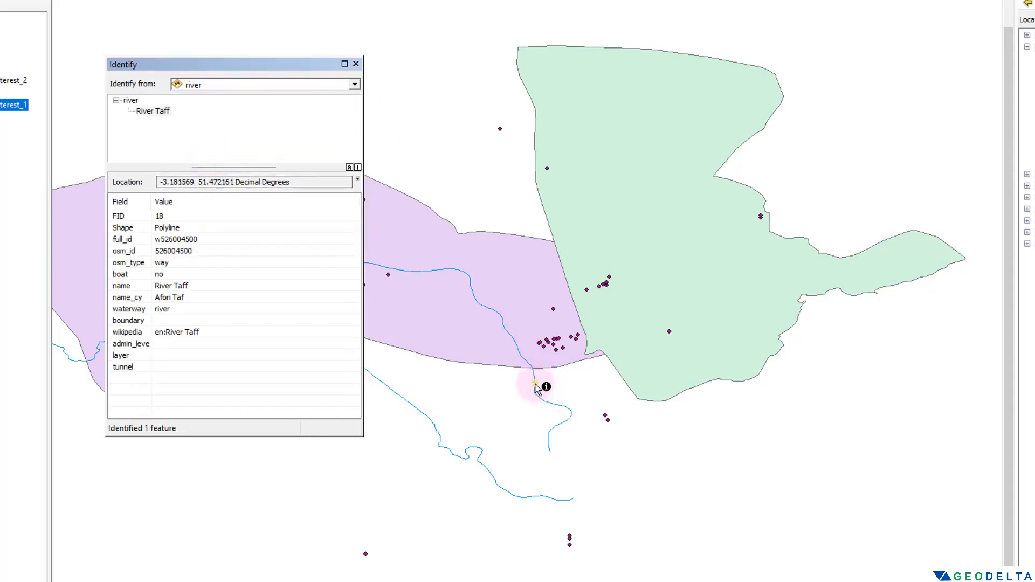
click(535, 384)
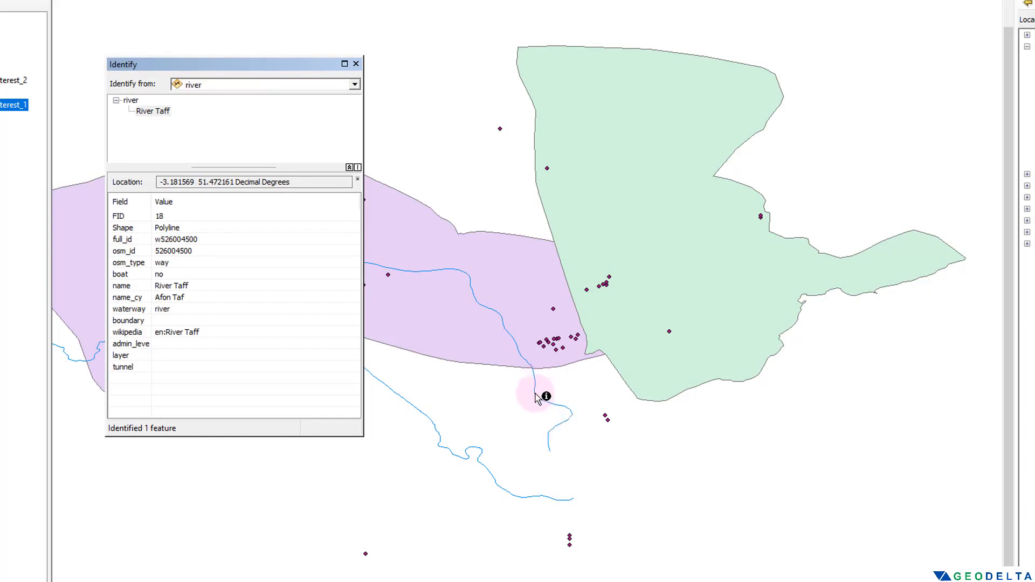
click(536, 394)
click(535, 394)
click(534, 393)
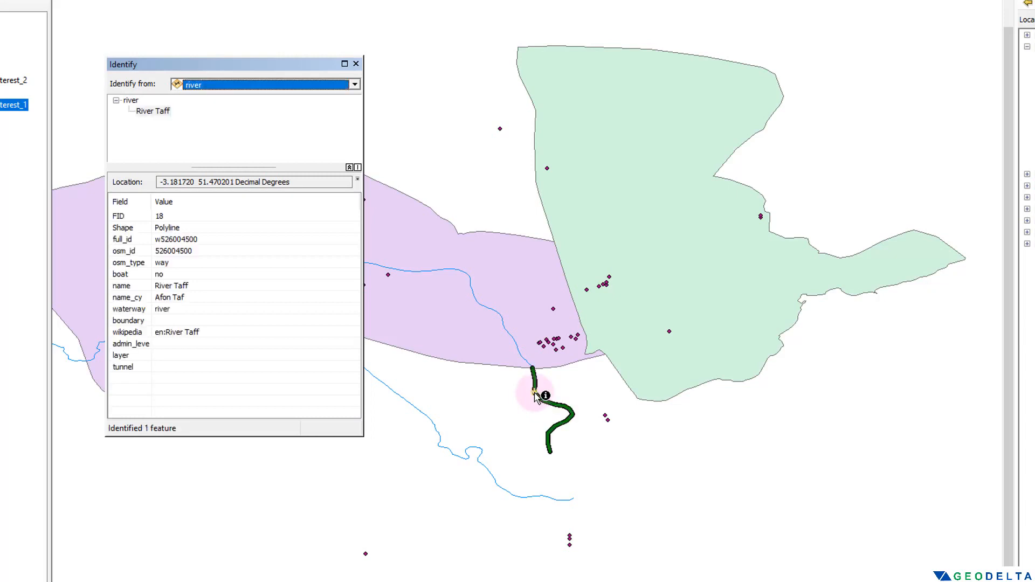
Step: Use Identify to compare the name field of the river just south of the purple region with that of the southernmost river line
click(536, 395)
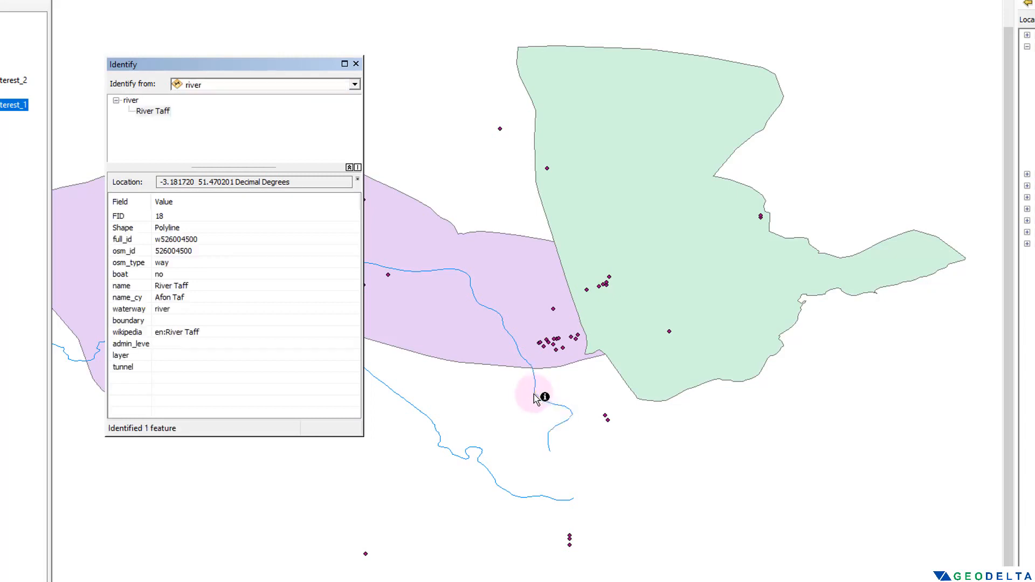
click(156, 286)
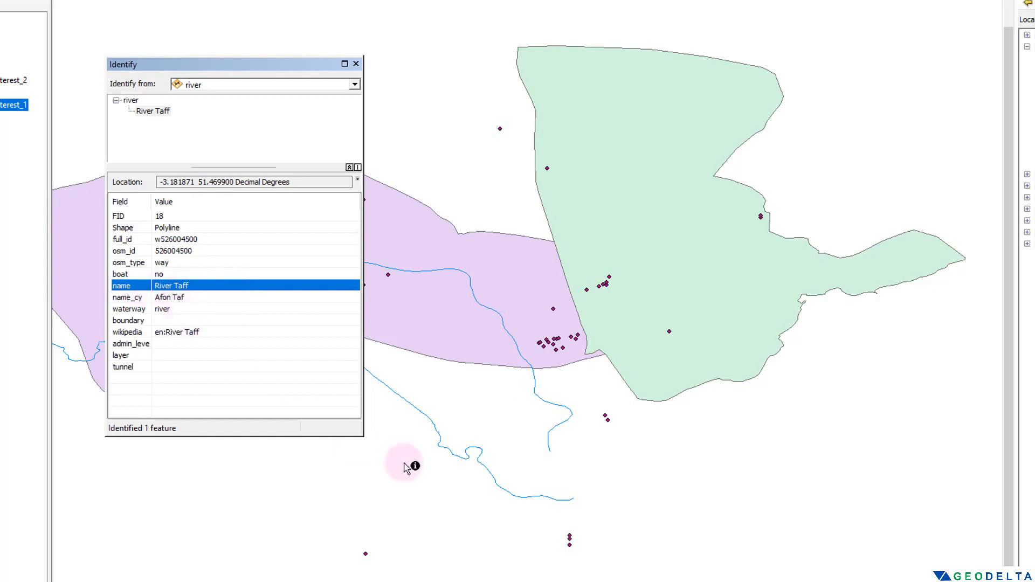
click(483, 469)
click(121, 286)
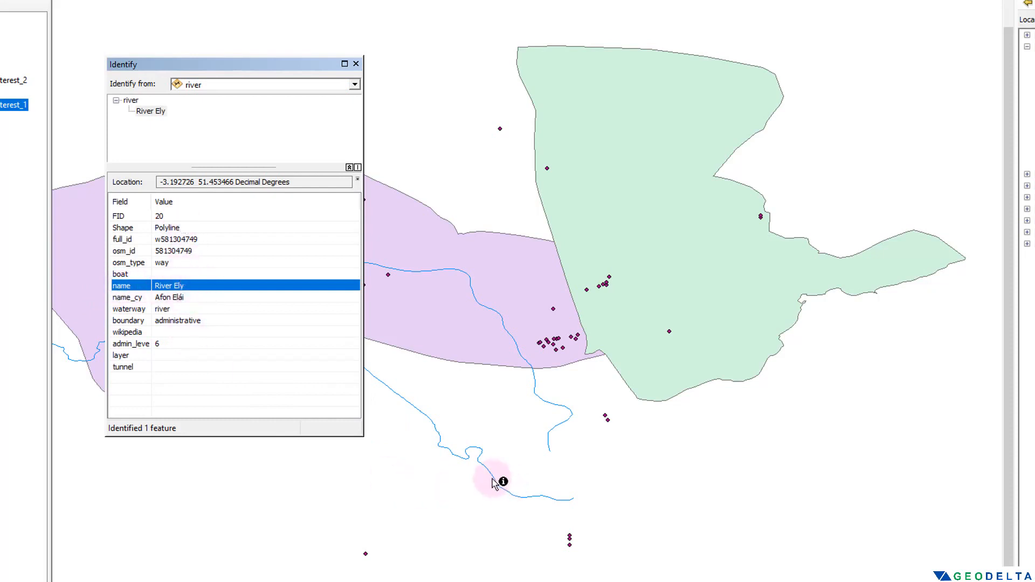
click(356, 64)
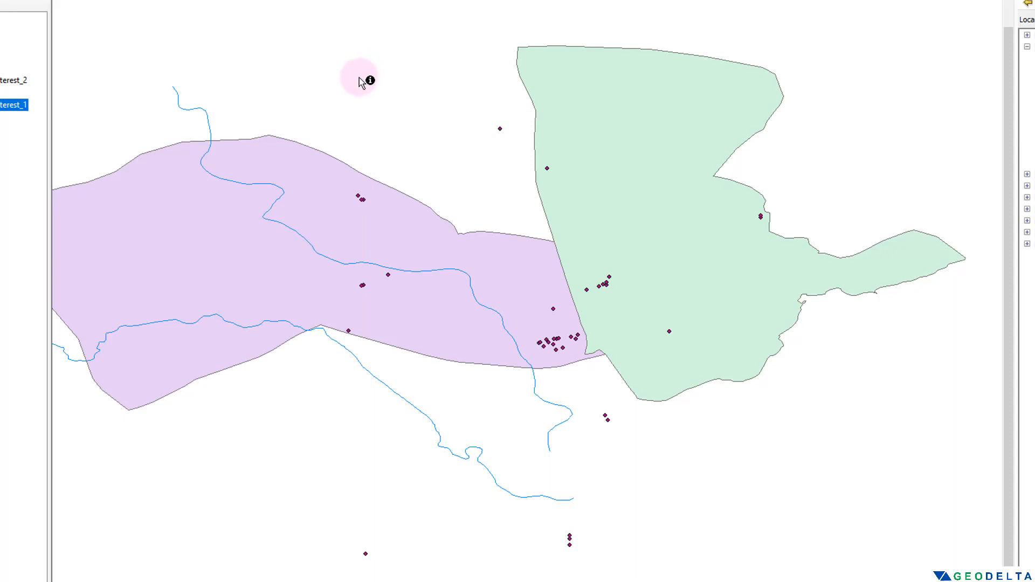
drag(439, 164, 430, 142)
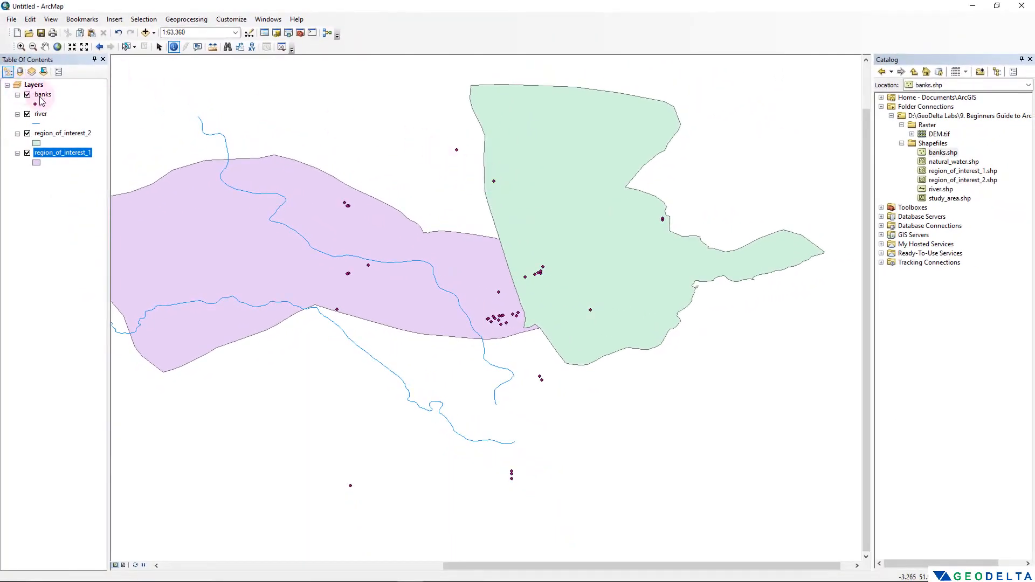
Step: Open the banks attribute table, widen it to show more fields, and select the RBS record with FID 4
click(42, 97)
right_click(42, 98)
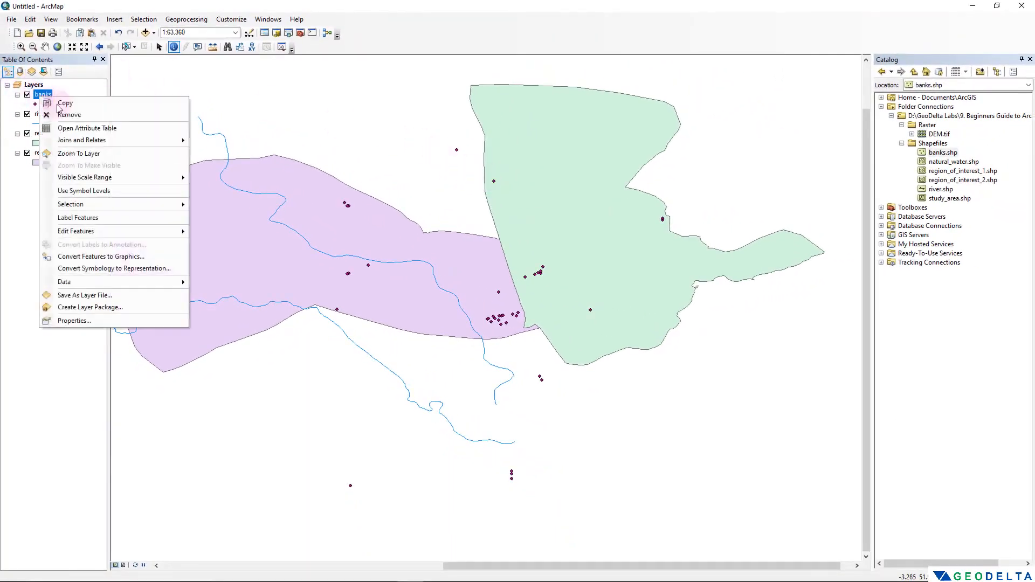
click(82, 132)
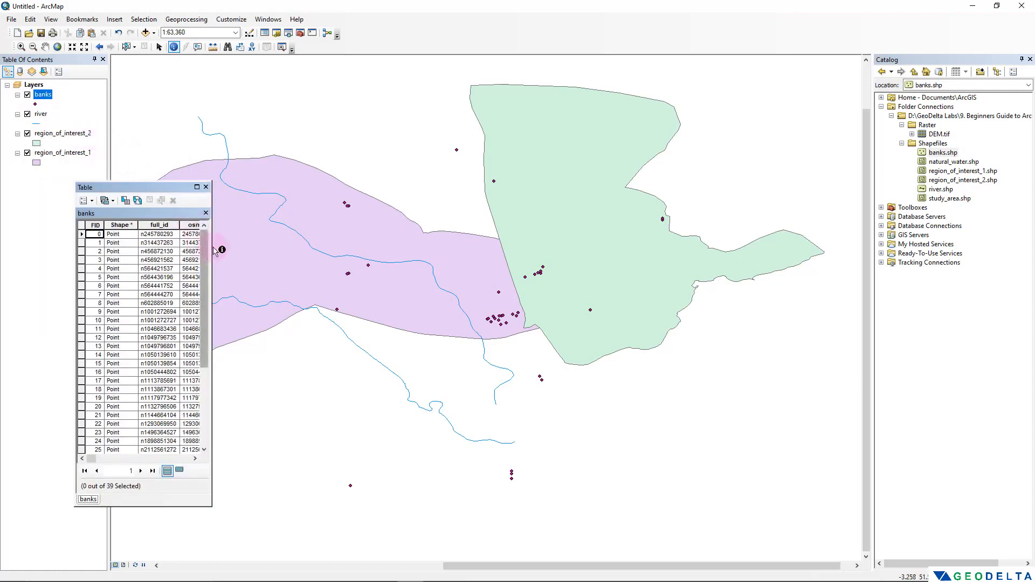
drag(212, 251, 414, 254)
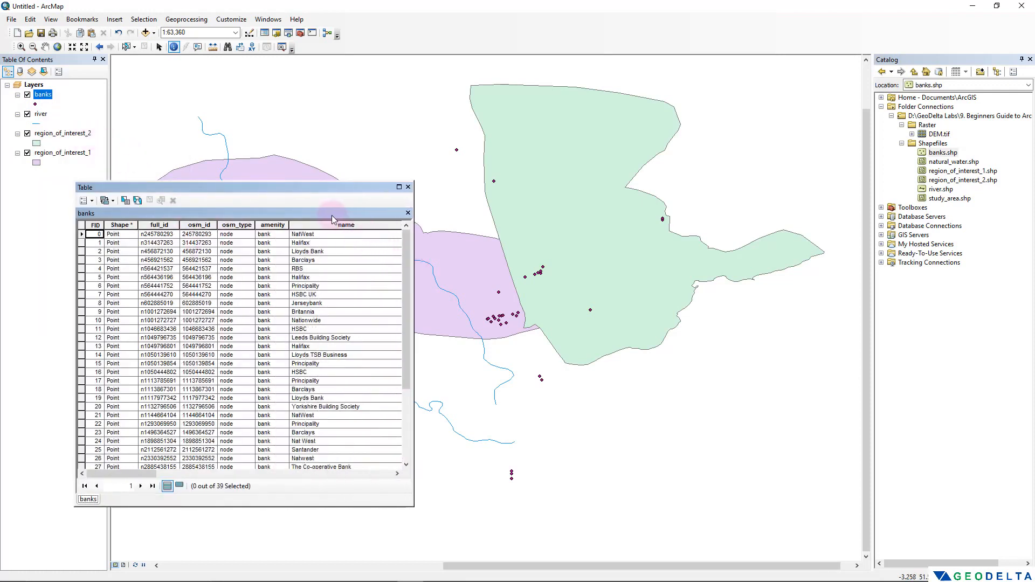
click(82, 234)
click(82, 269)
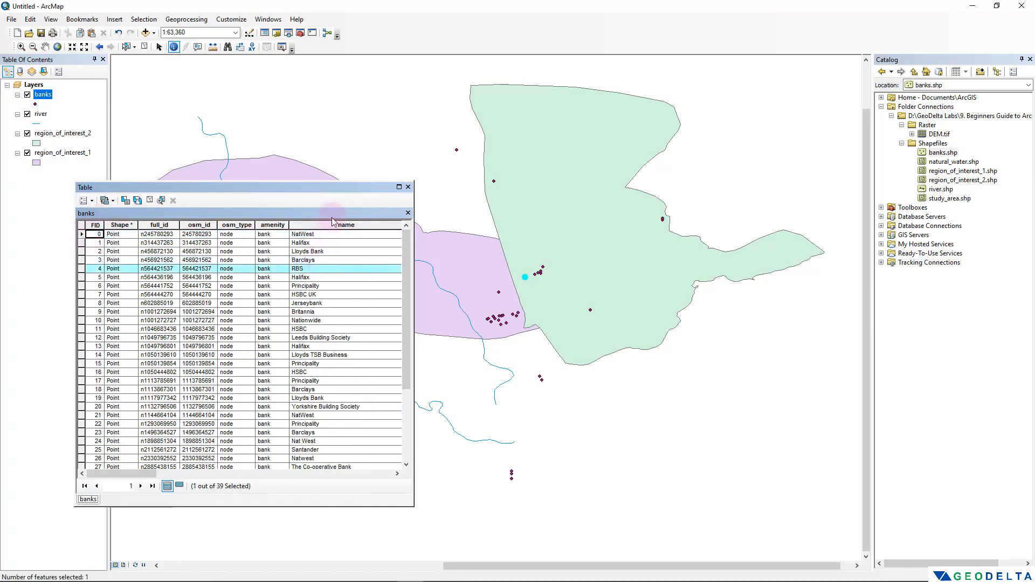
drag(414, 253, 466, 253)
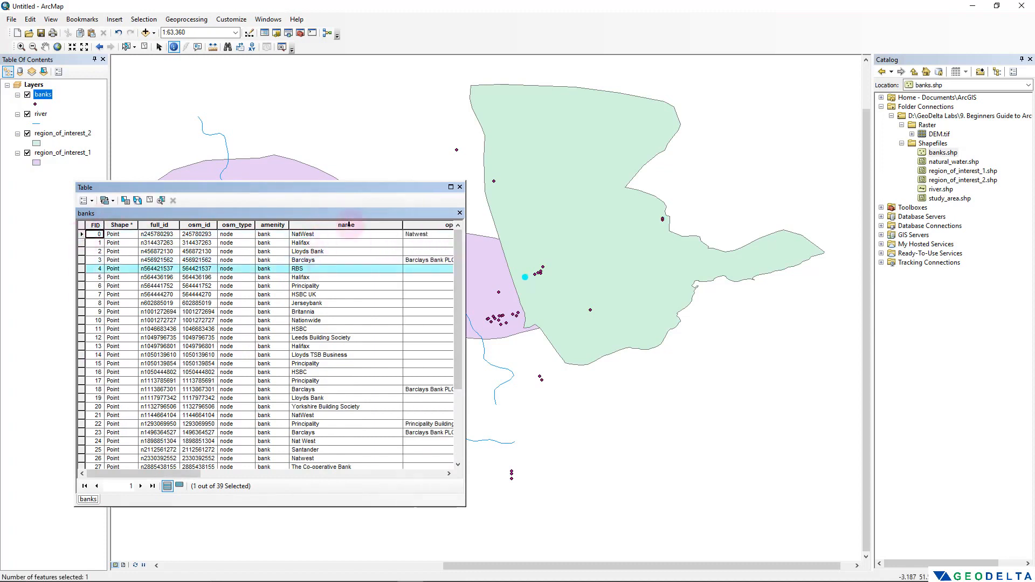
Step: Review the bank names in the table's name column, then clear the record selection and close the table
click(349, 224)
drag(459, 279, 408, 334)
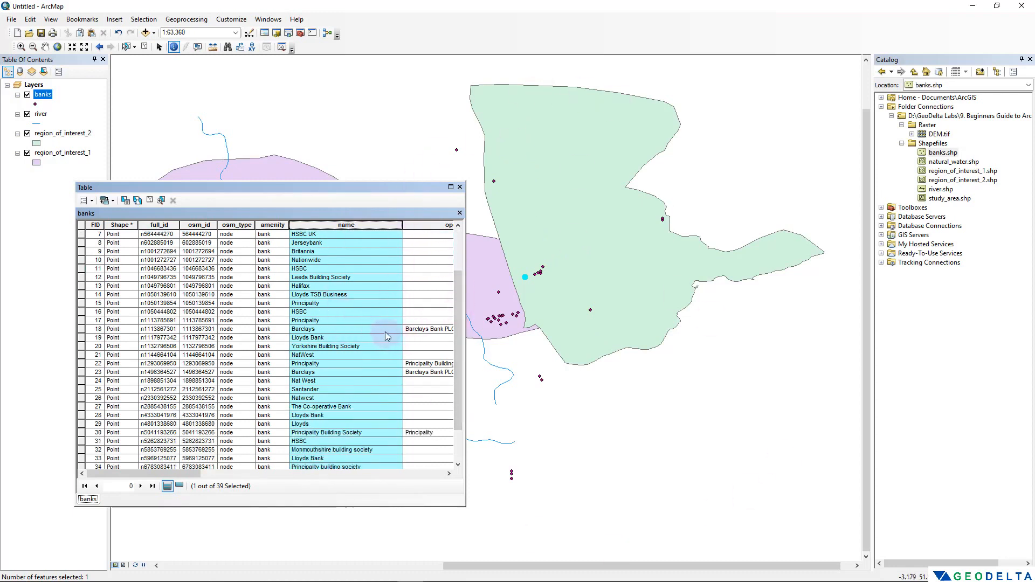
scroll(380, 261, up, 3)
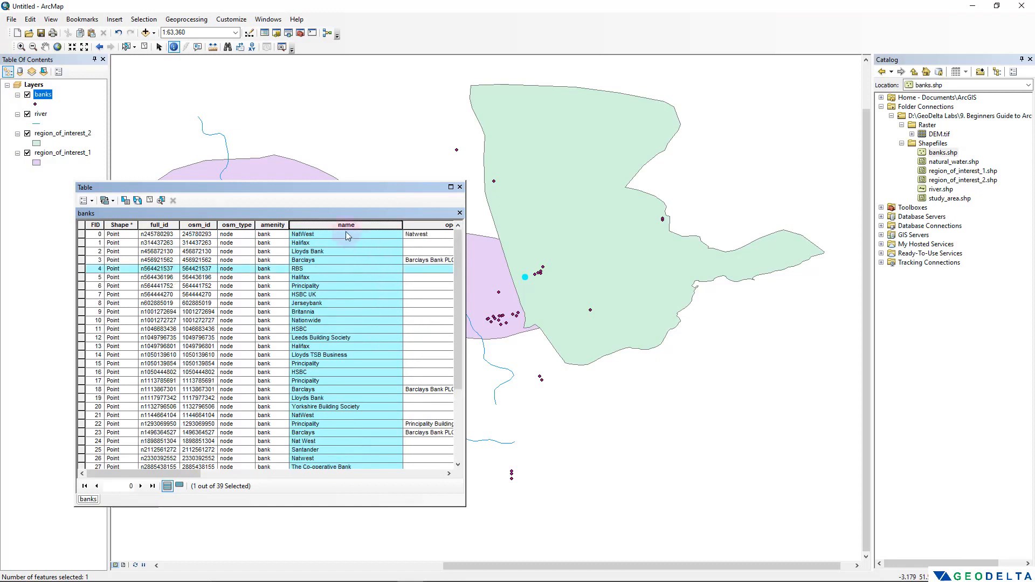
click(150, 200)
click(459, 187)
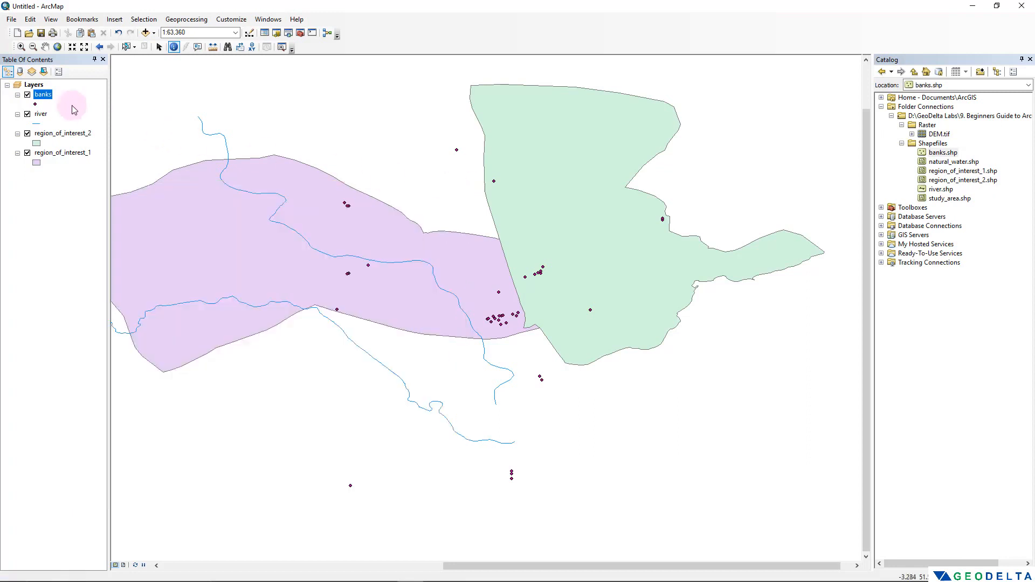
Step: Turn on labels for the banks layer, using the name field as the label text
right_click(37, 101)
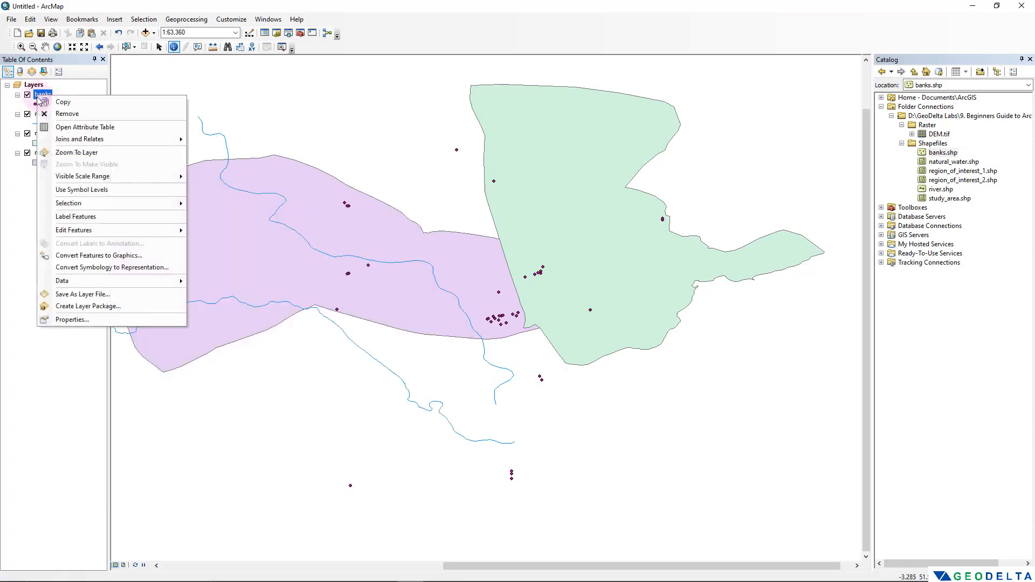
click(92, 320)
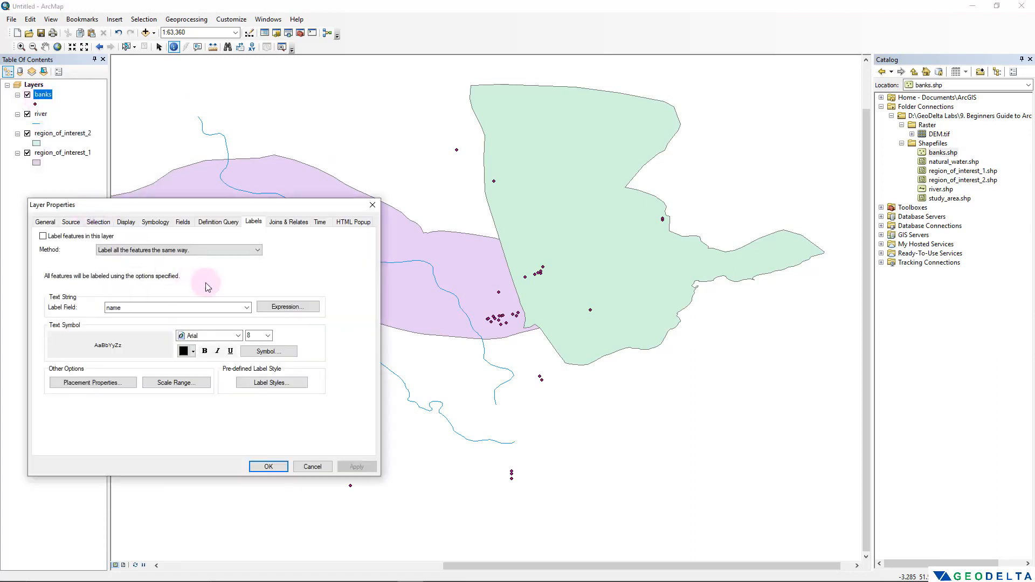
click(253, 222)
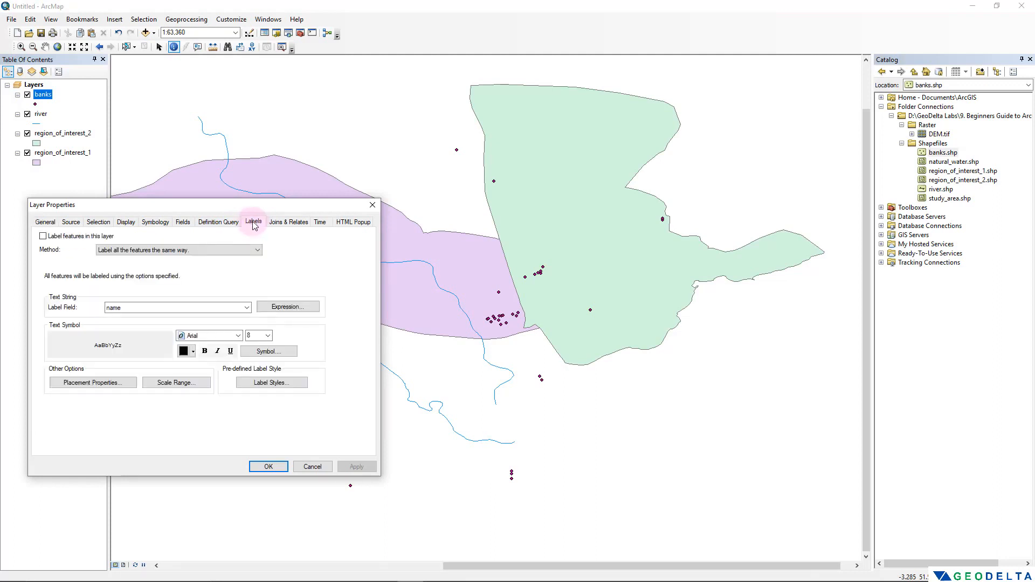
click(43, 237)
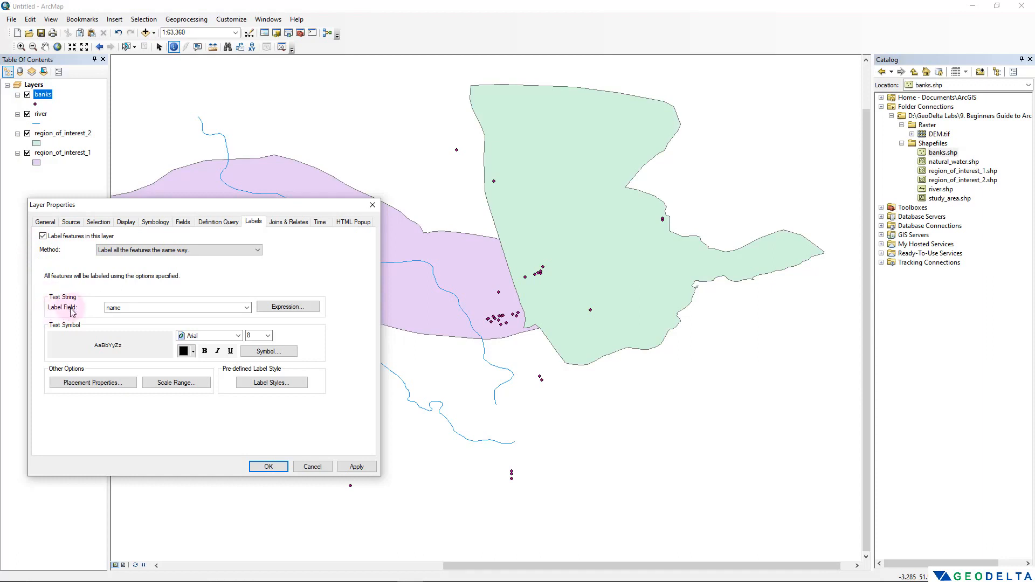
click(247, 308)
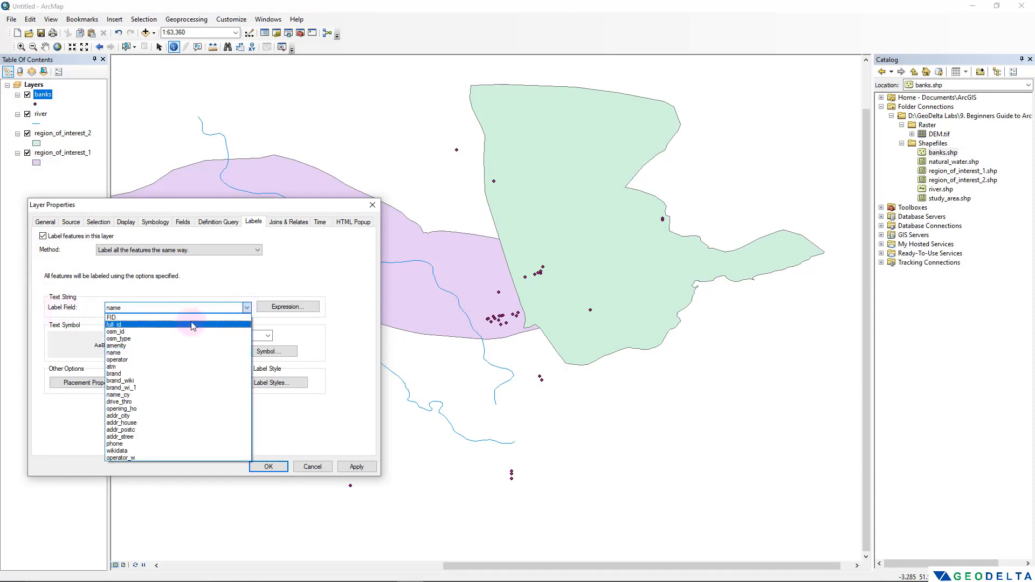
click(114, 354)
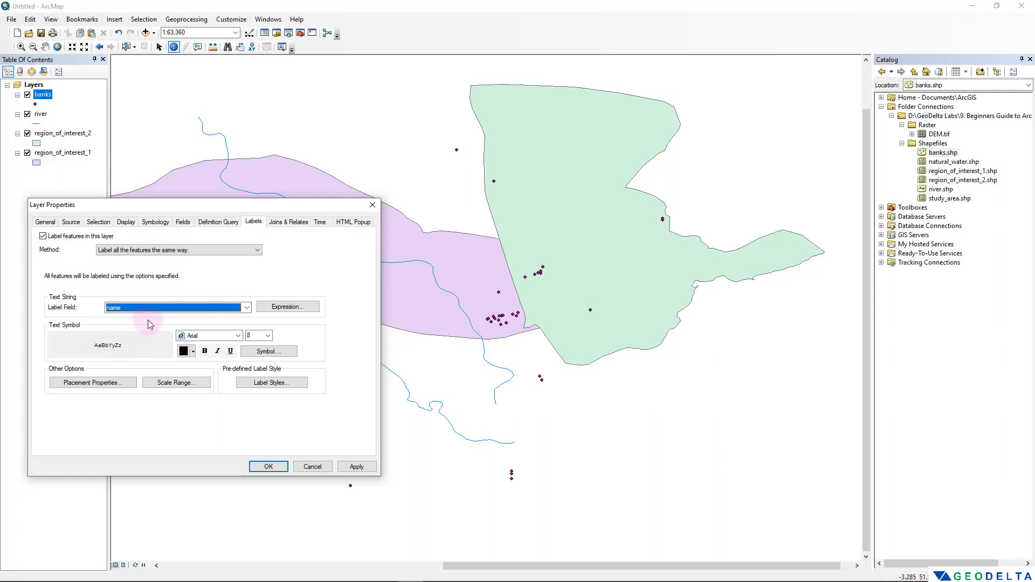
click(357, 467)
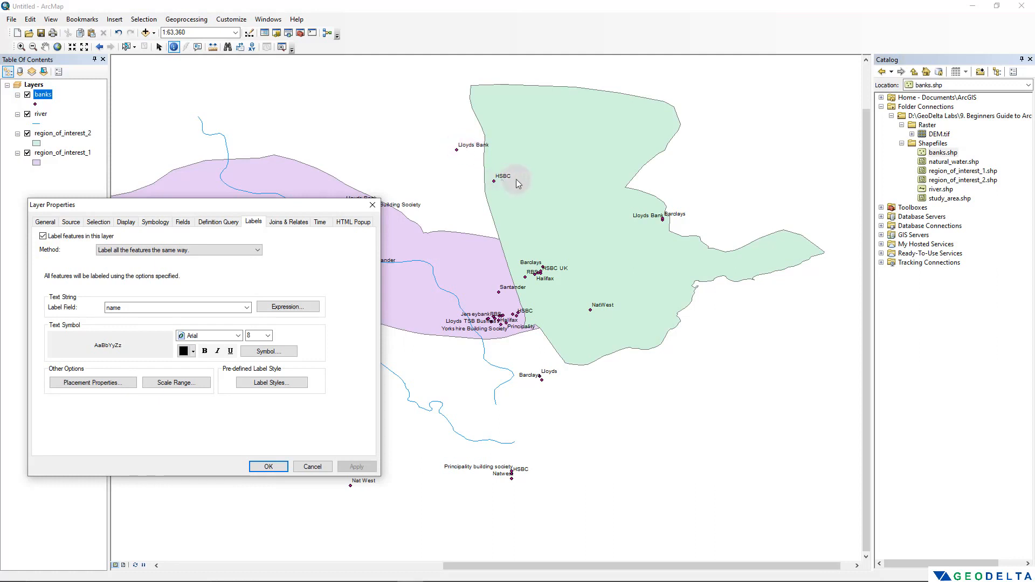
click(268, 467)
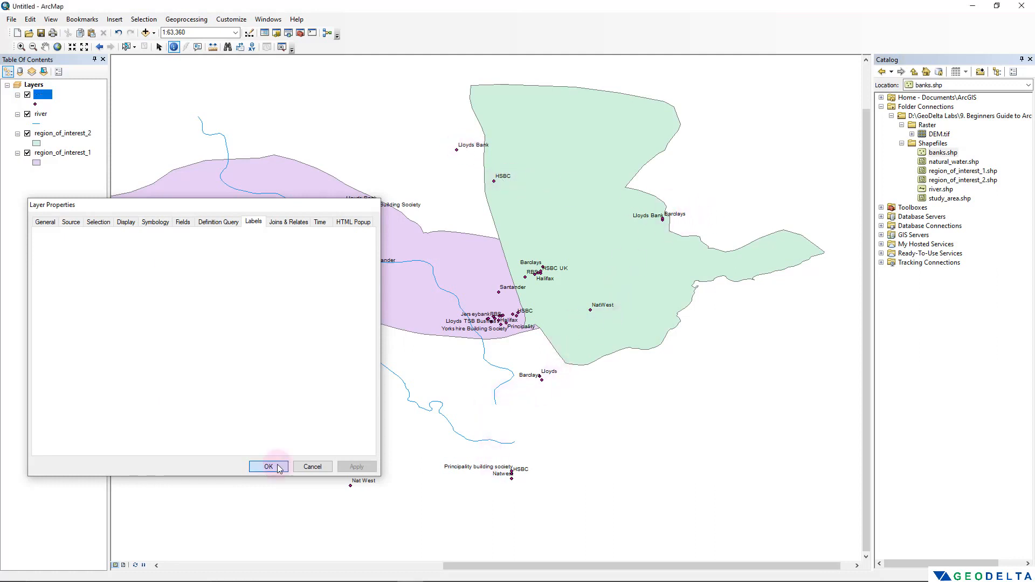
Step: Examine the bank name labels at several map scales, especially in the dense cluster at the purple region's eastern end
scroll(489, 345, up, 3)
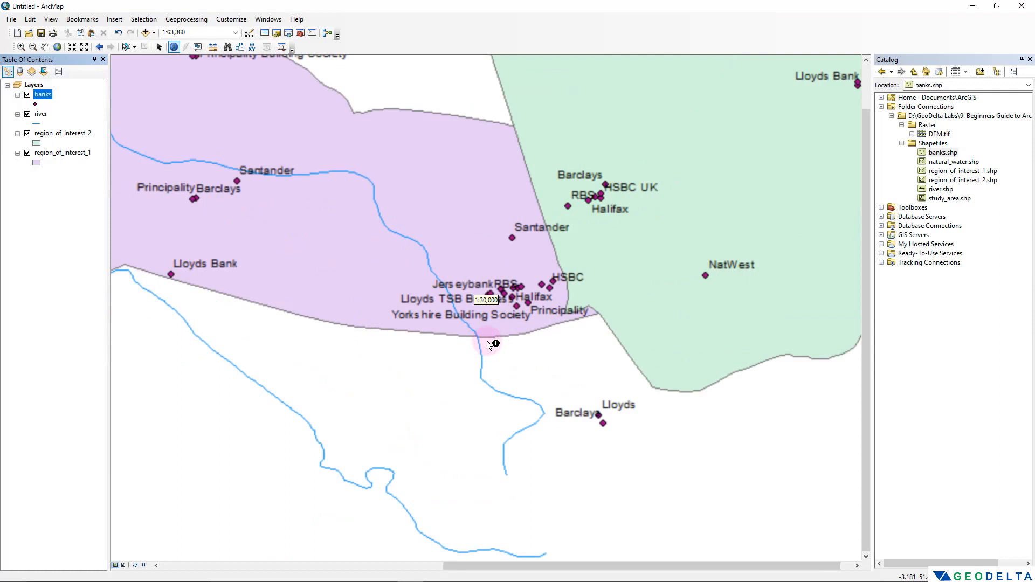
scroll(522, 296, up, 3)
scroll(529, 300, down, 3)
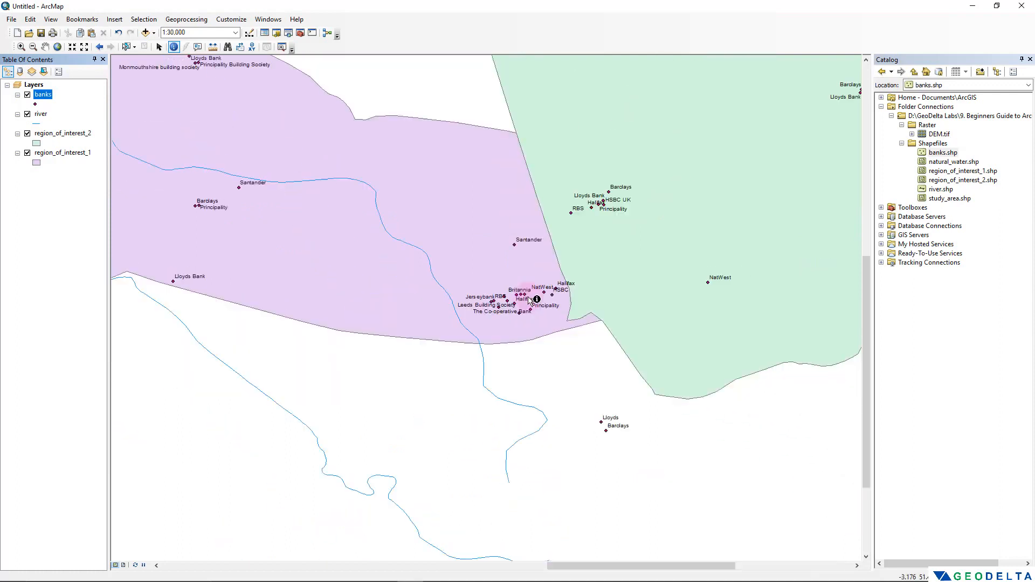
scroll(529, 299, down, 3)
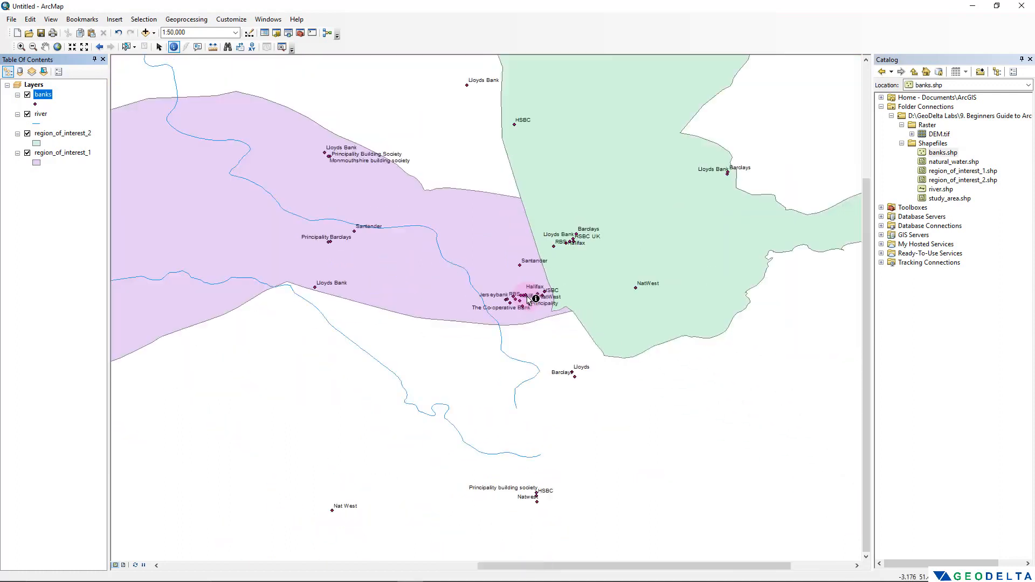
right_click(40, 97)
drag(317, 332, 313, 357)
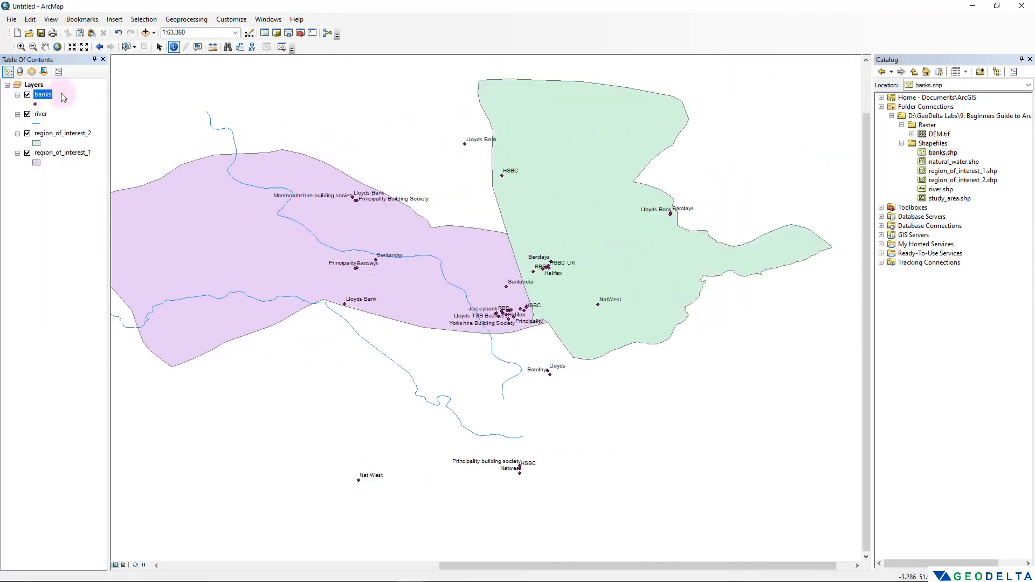
click(40, 93)
drag(396, 319, 477, 302)
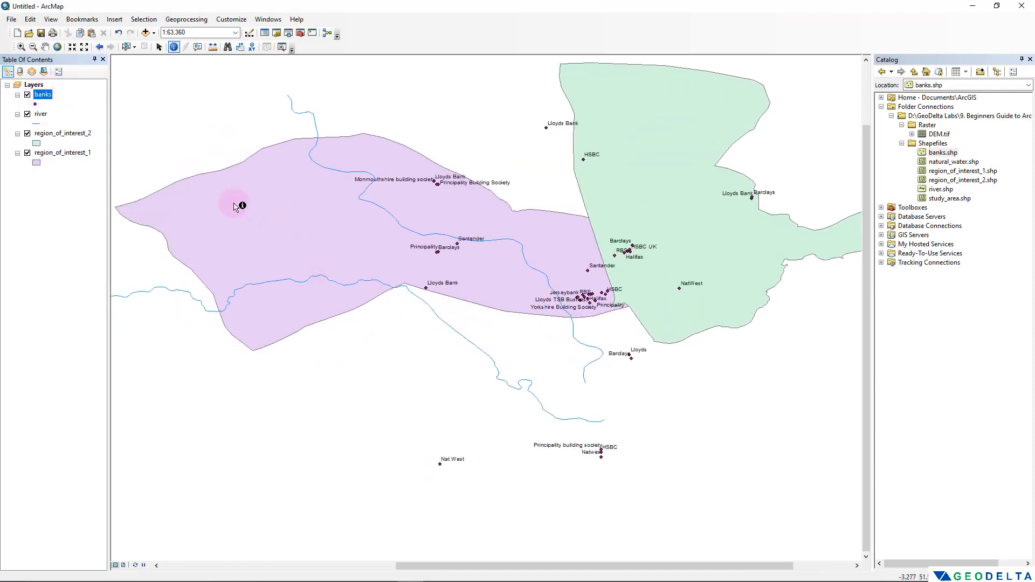
Step: Format the banks labels as bold italic Arial at size 11 and apply the change to the map
right_click(48, 96)
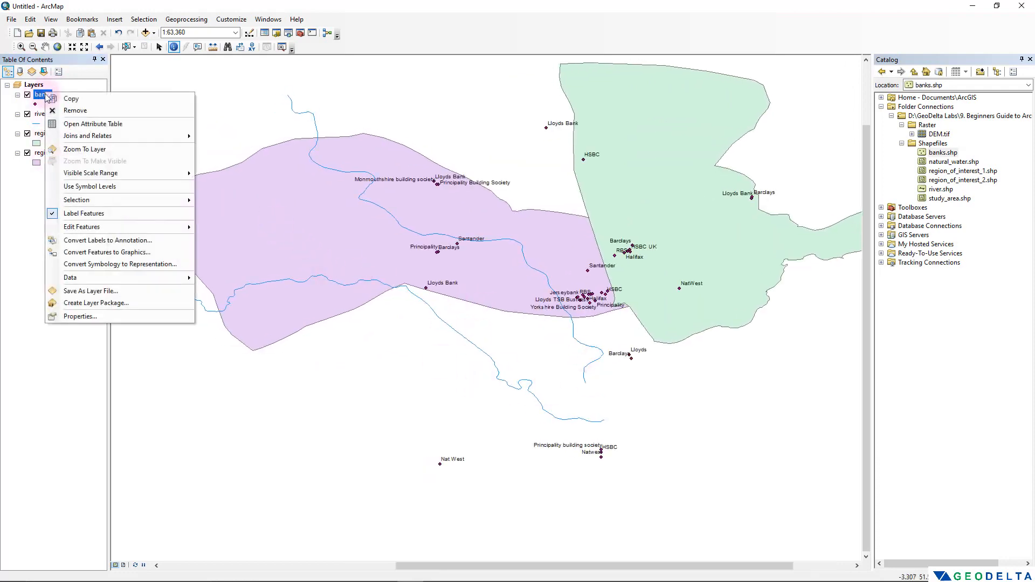
click(78, 317)
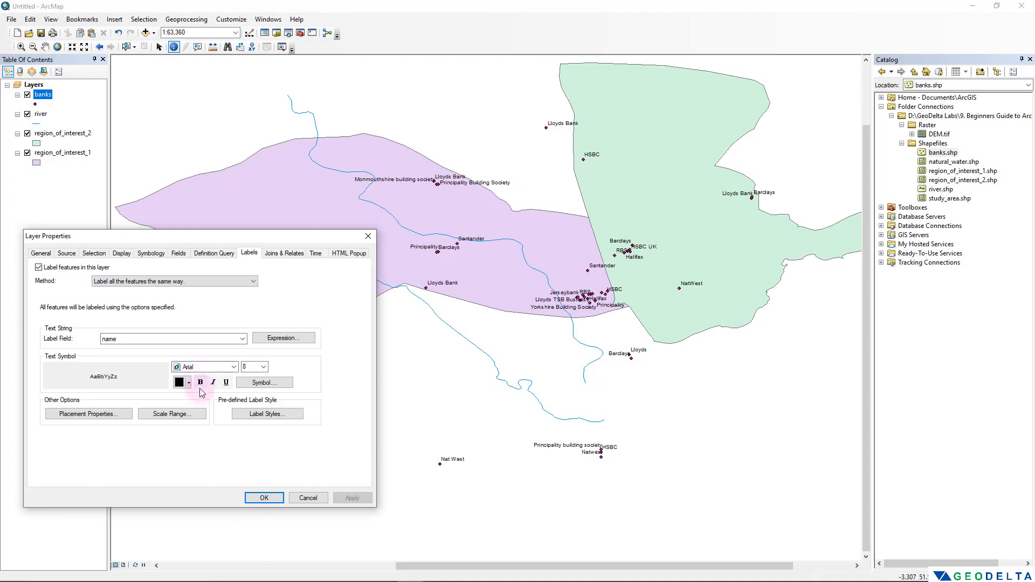
click(200, 384)
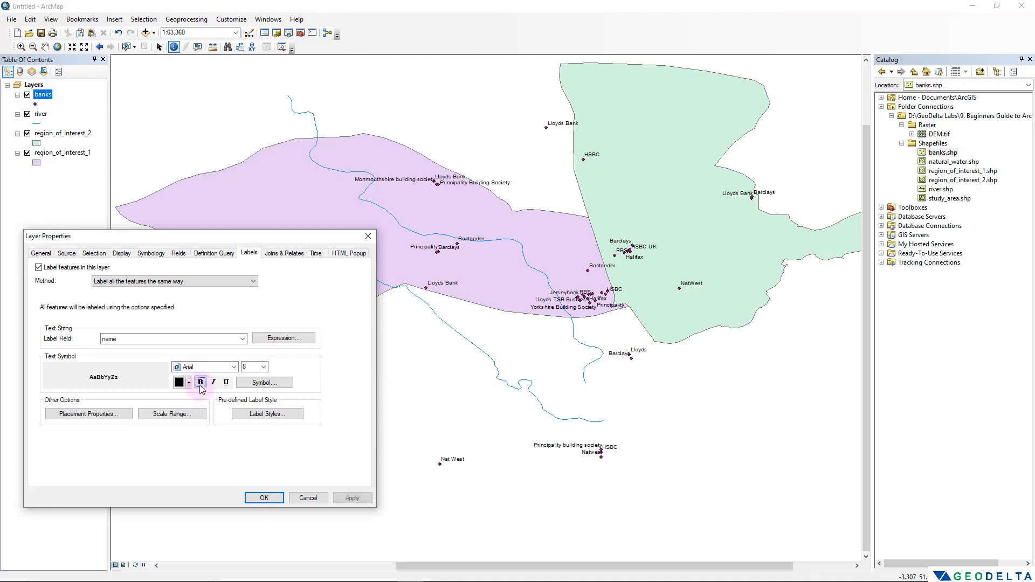
click(234, 366)
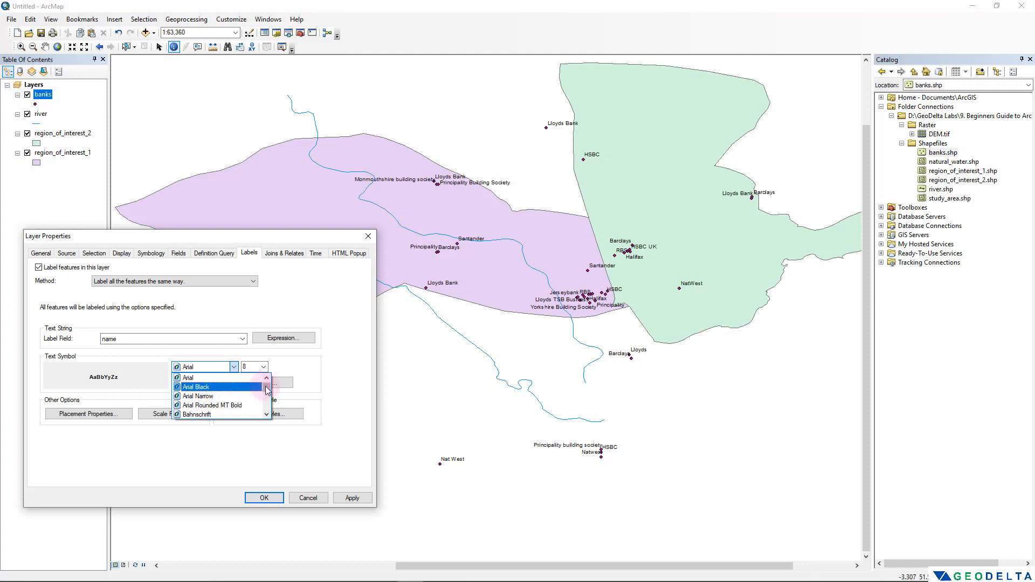
mouse_move(267, 387)
mouse_down()
mouse_move(266, 404)
mouse_move(266, 381)
mouse_up()
click(329, 352)
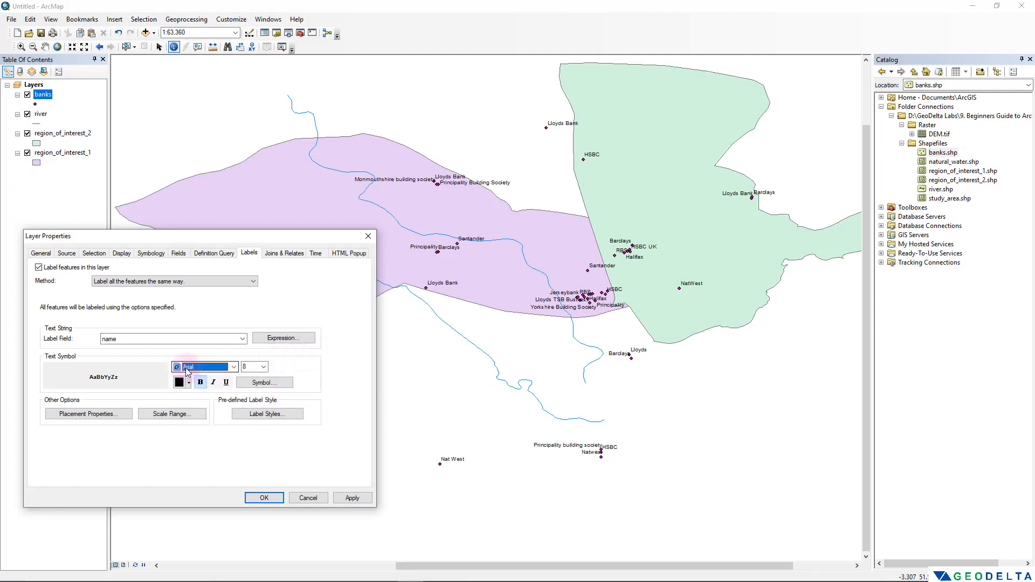
click(264, 367)
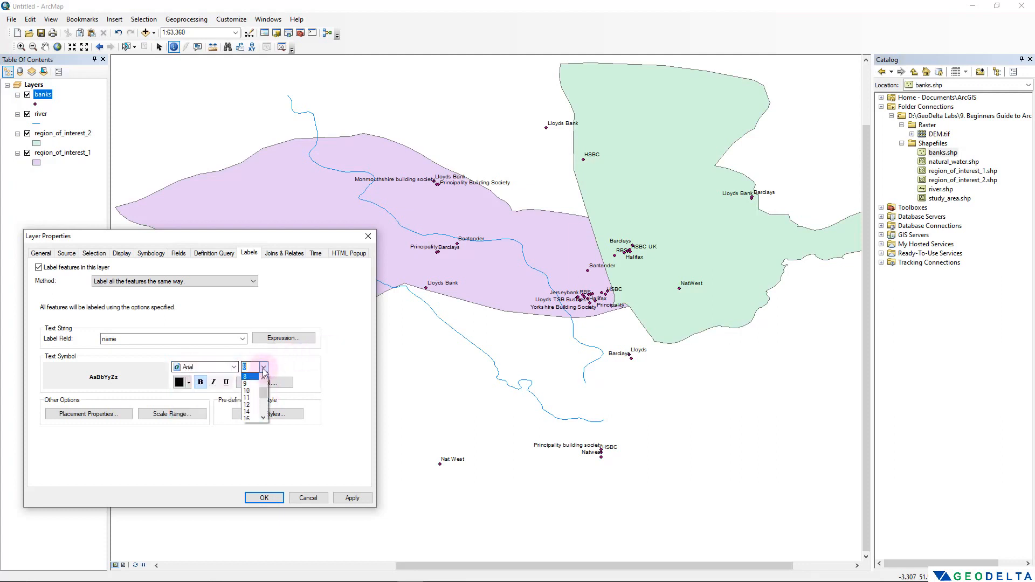
click(250, 398)
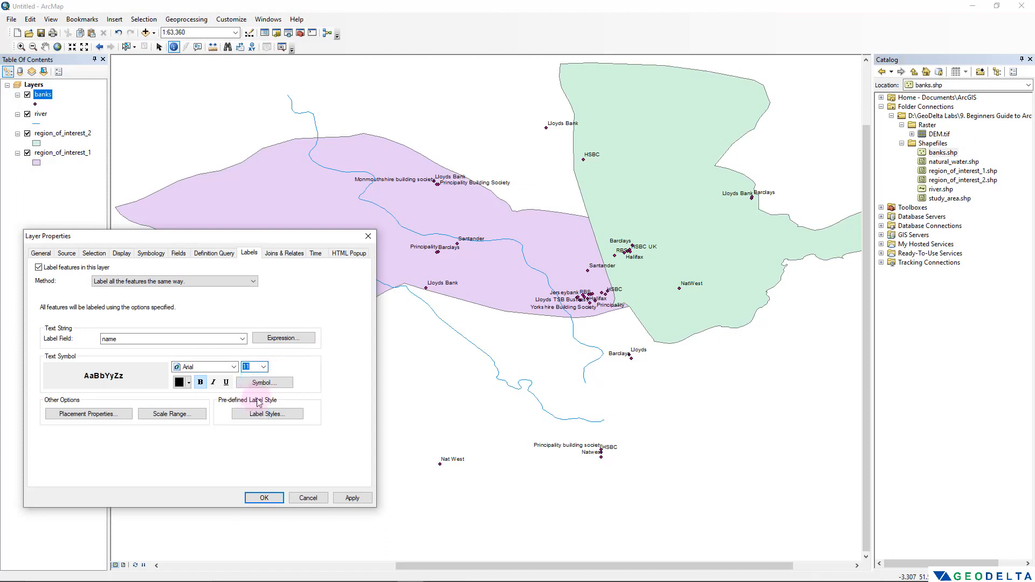
click(214, 382)
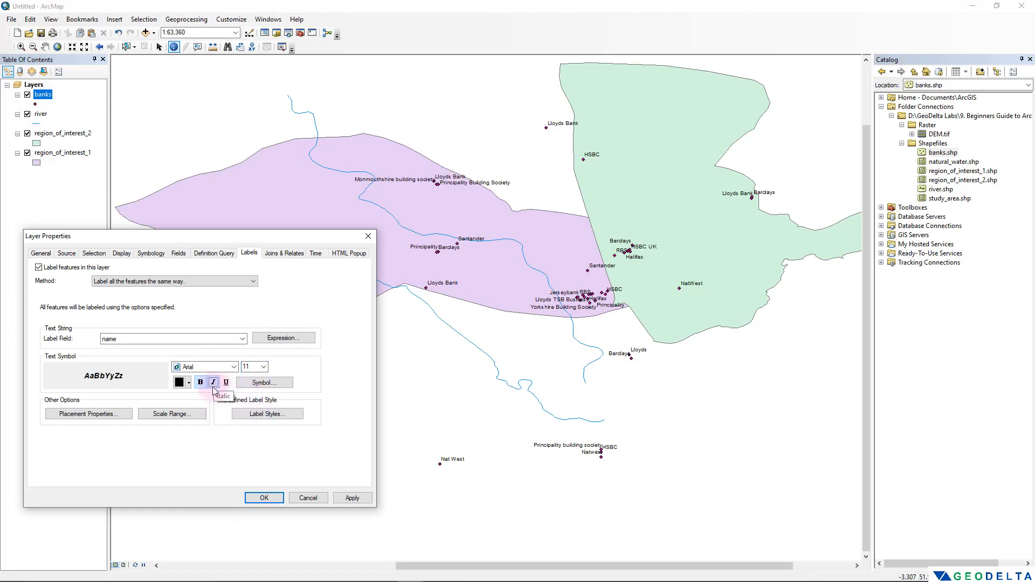
click(351, 498)
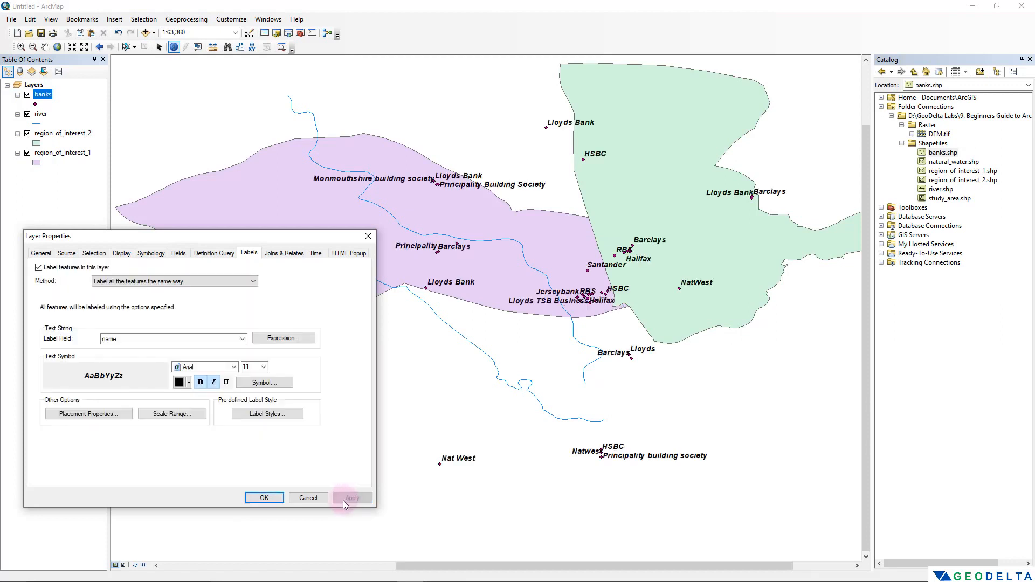
Step: Close the banks layer properties and examine the reformatted bank name labels across both regions at several map scales
click(264, 498)
drag(649, 273, 480, 410)
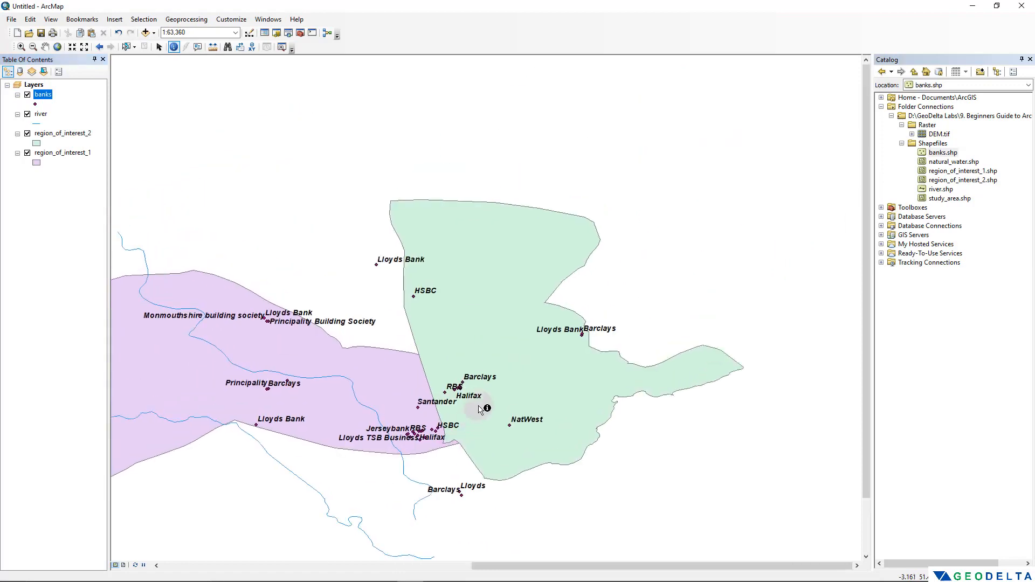
scroll(393, 296, up, 2)
scroll(365, 326, down, 4)
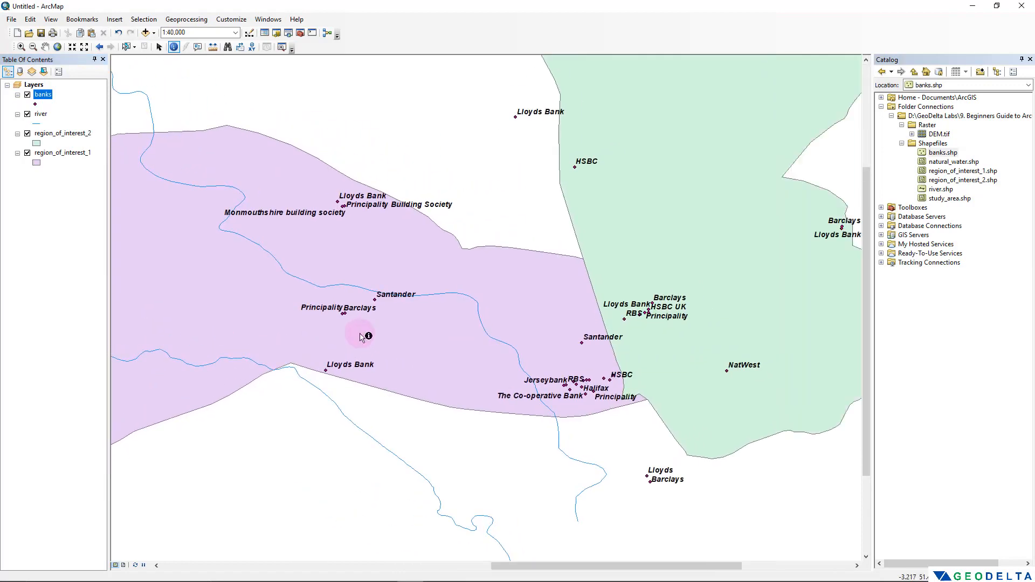
drag(584, 279, 387, 354)
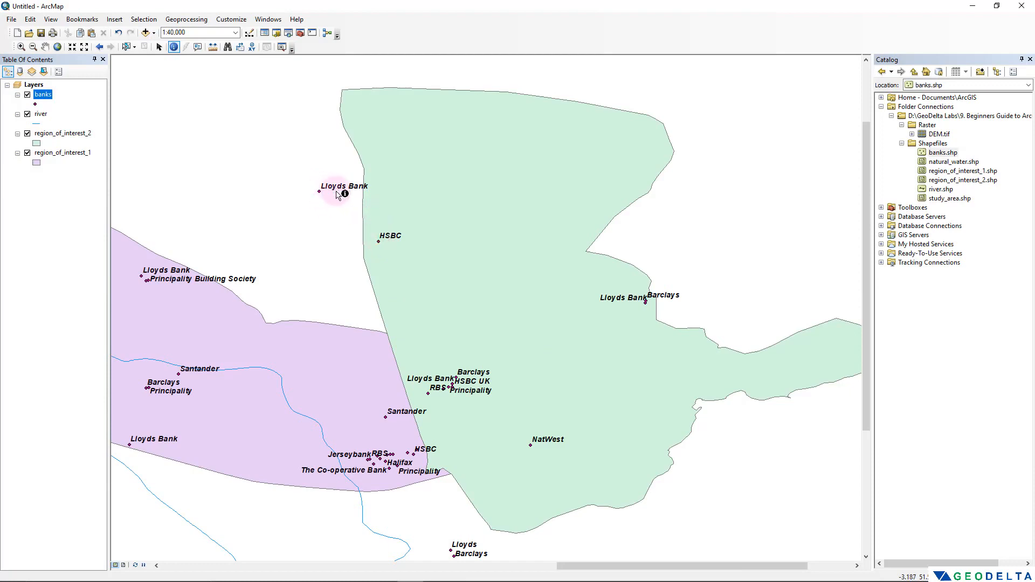
drag(580, 435, 566, 255)
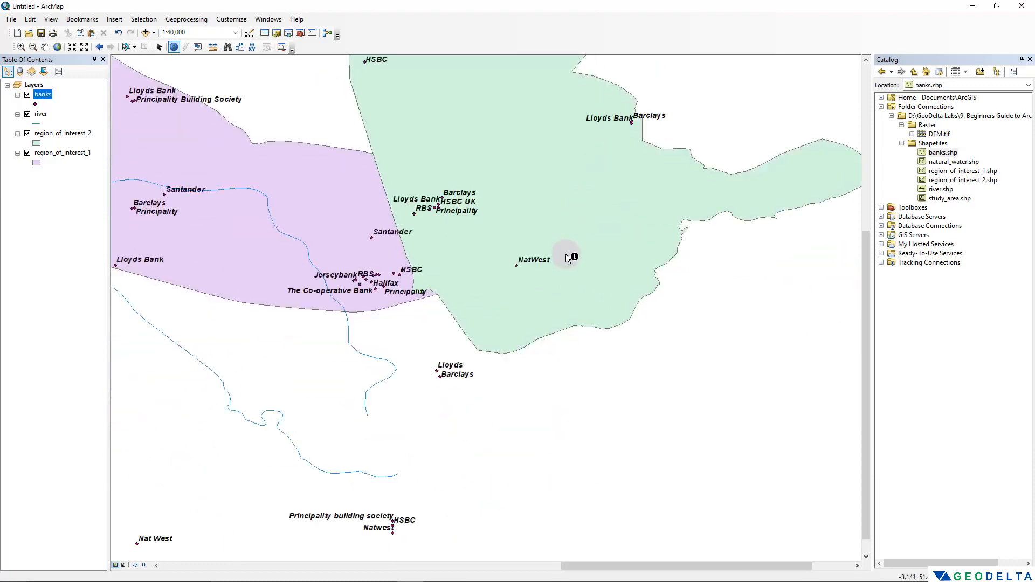
drag(501, 408, 640, 289)
scroll(580, 356, down, 1)
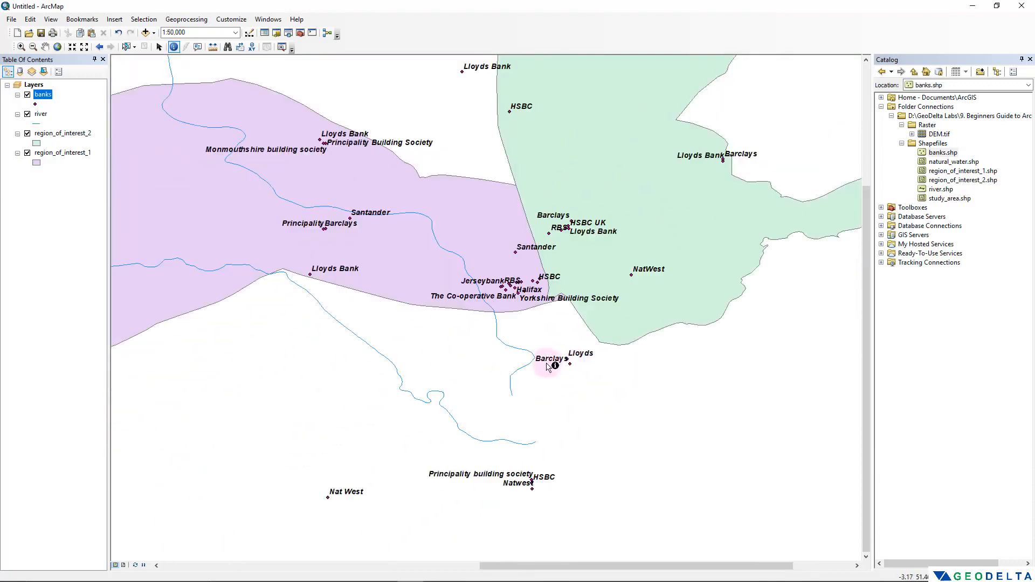
scroll(574, 370, down, 1)
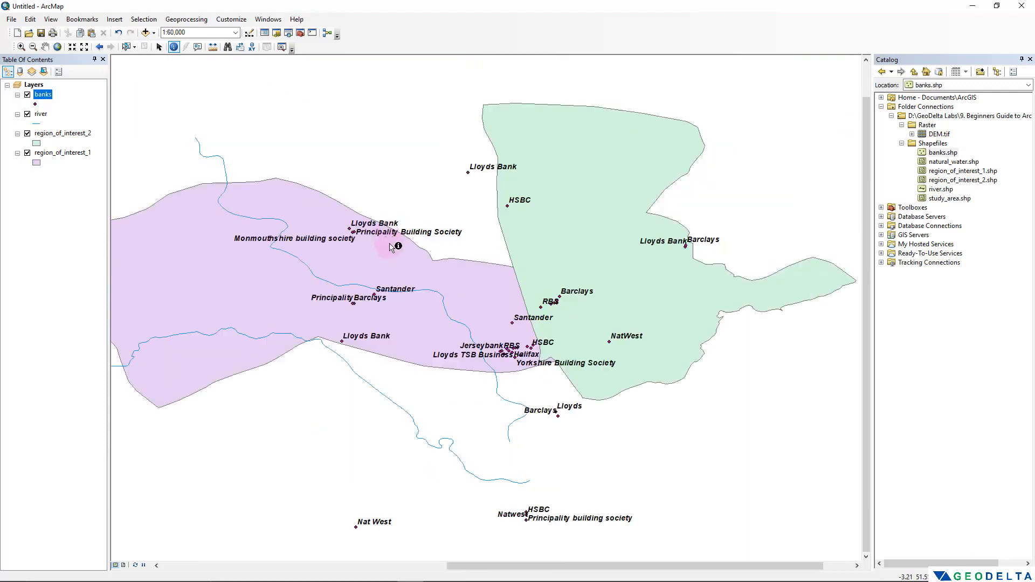
scroll(397, 247, down, 1)
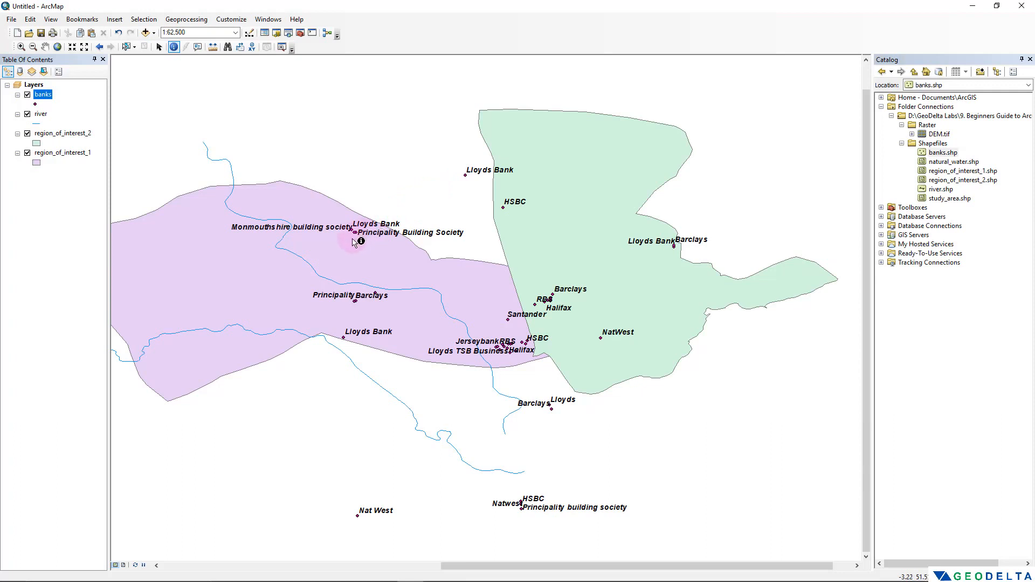
Step: Change the banks layer's point symbol to Circle 7 in red at size 14
right_click(41, 95)
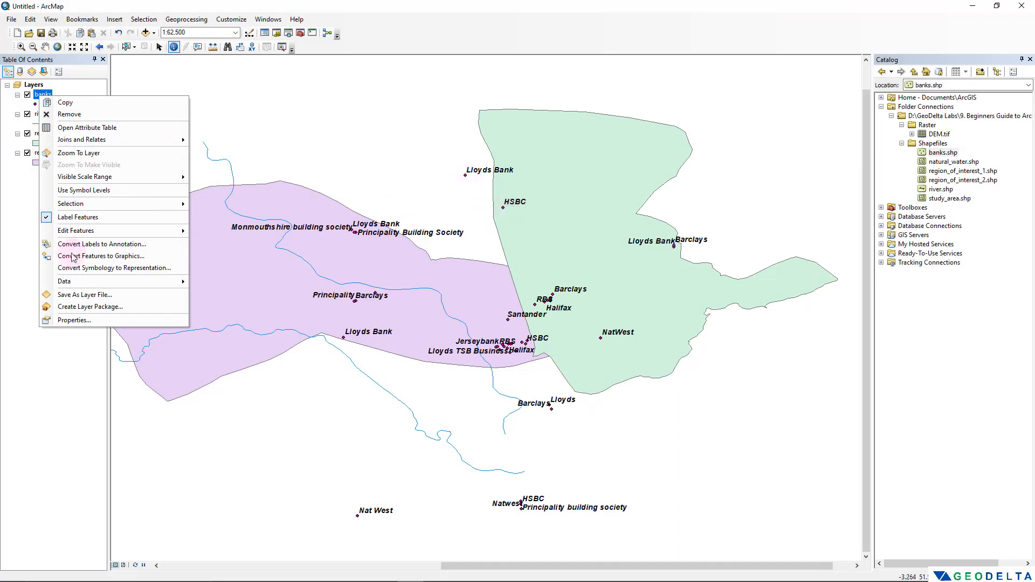
click(85, 320)
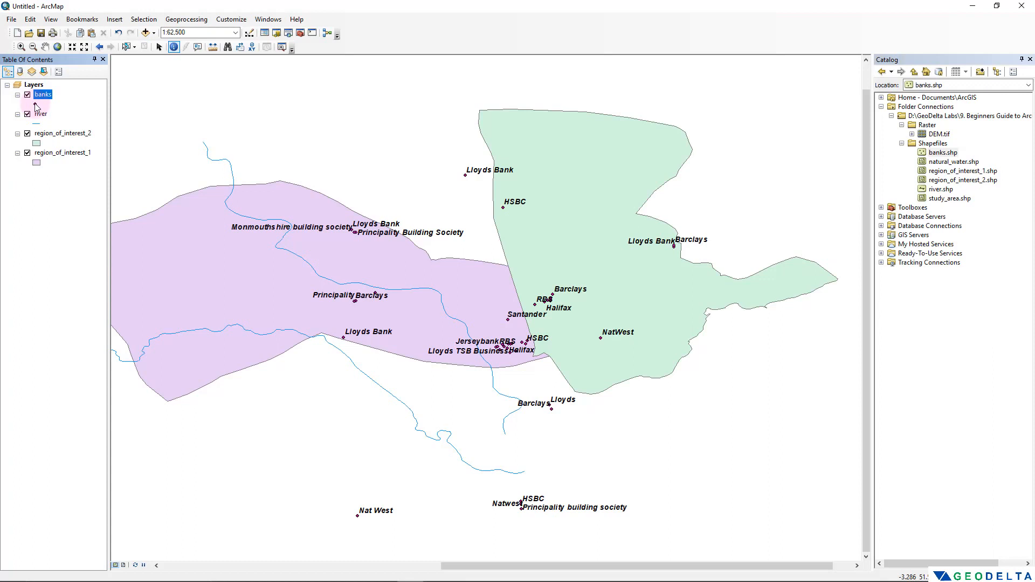
click(35, 105)
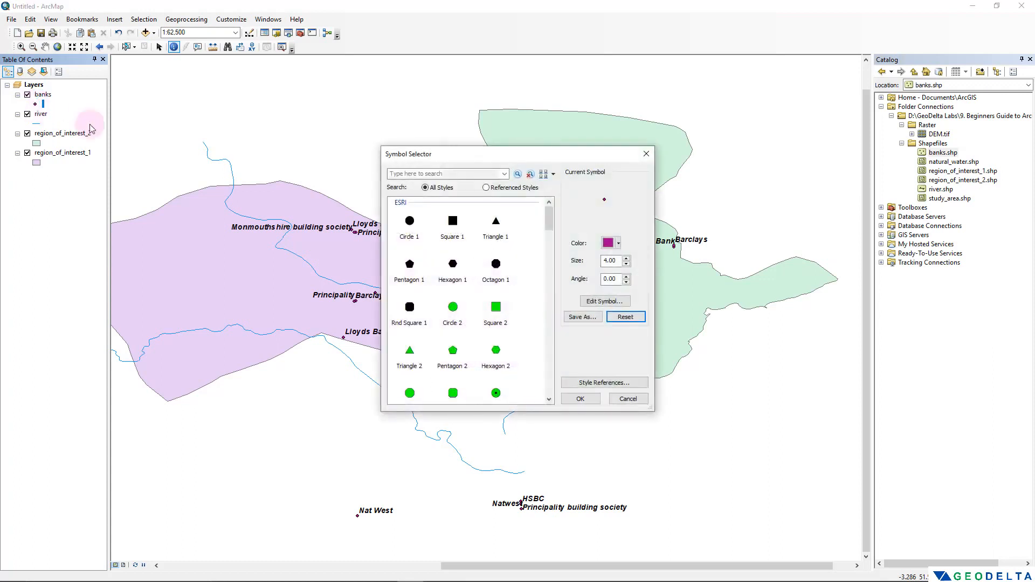
drag(604, 157, 255, 215)
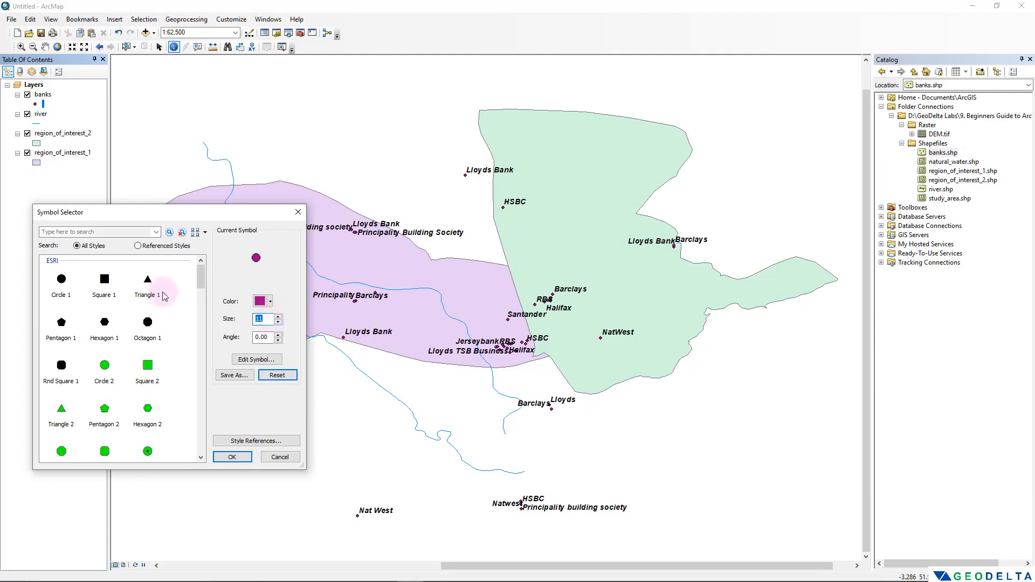
drag(200, 277, 203, 384)
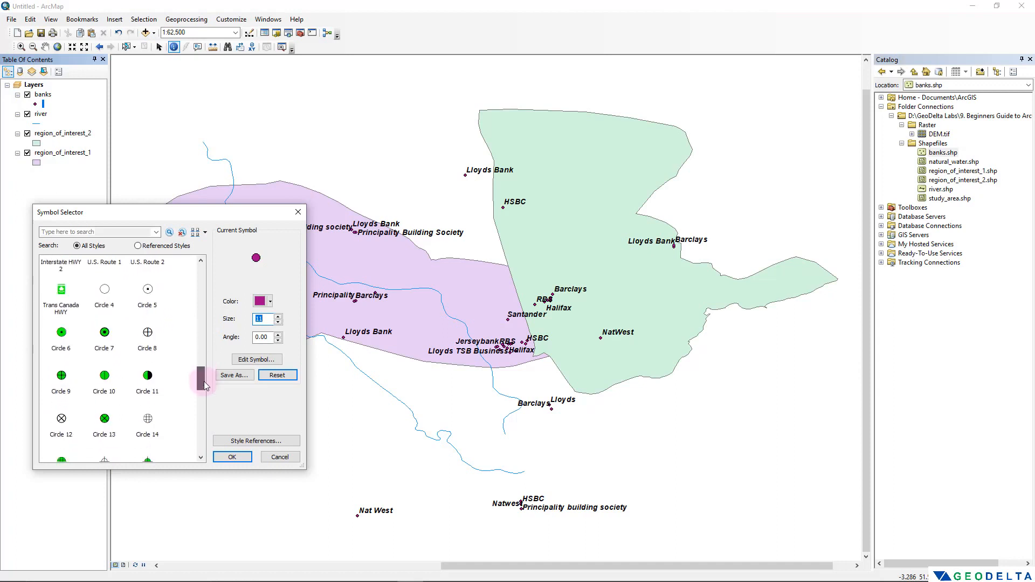
click(106, 340)
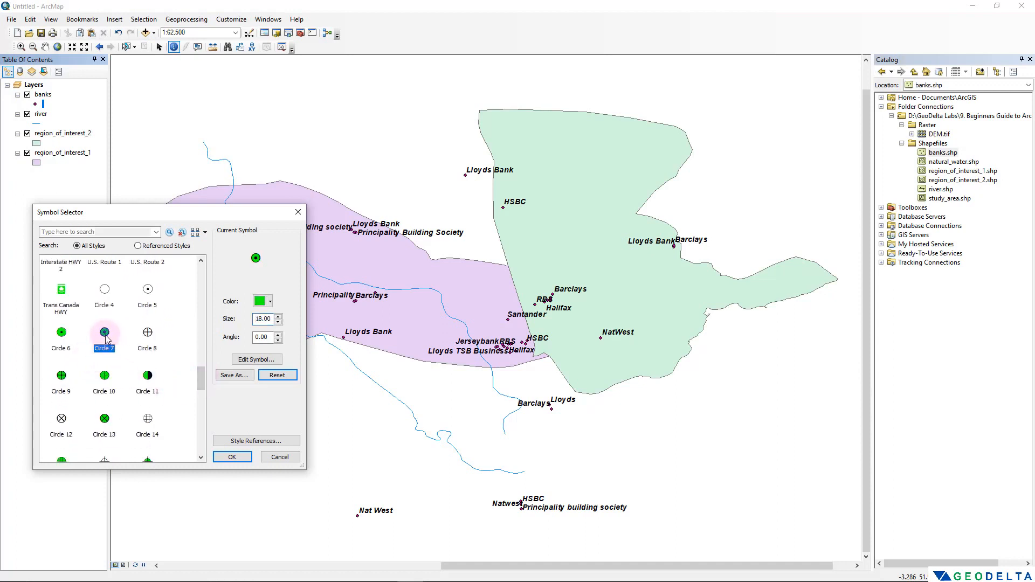
click(260, 302)
click(269, 349)
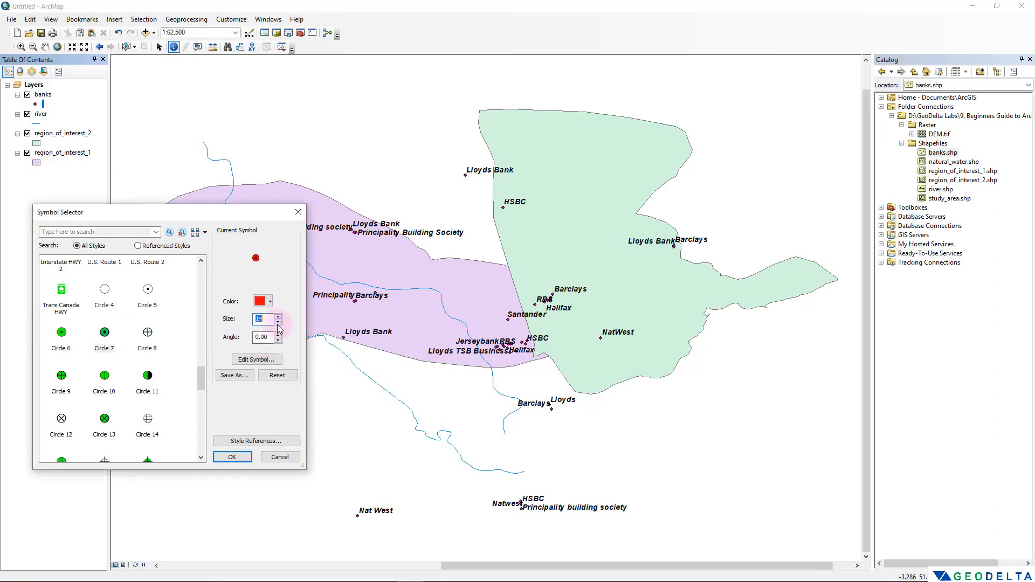
click(235, 459)
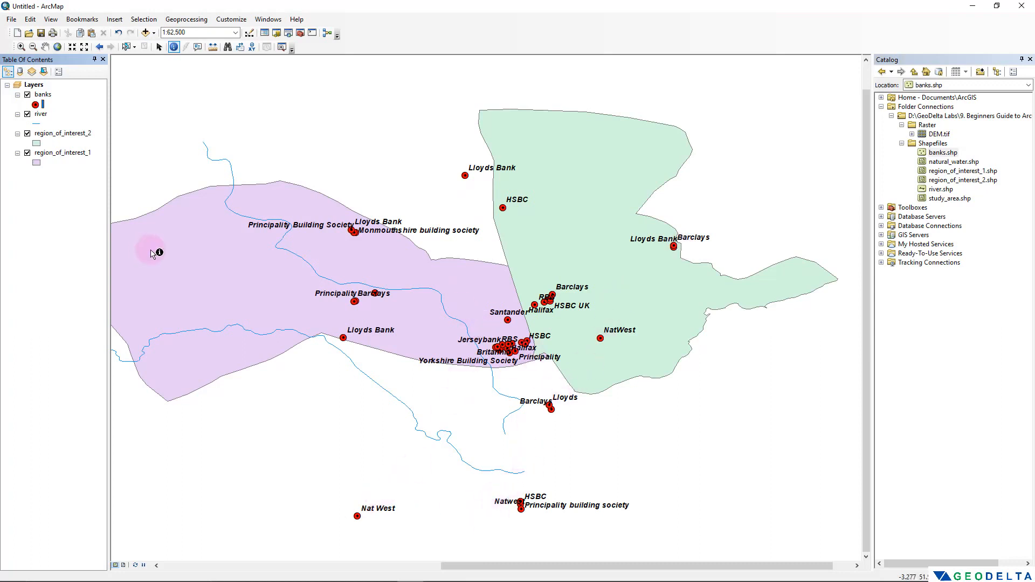
Step: Turn off the name labels for the banks layer and apply the change to the map
right_click(44, 94)
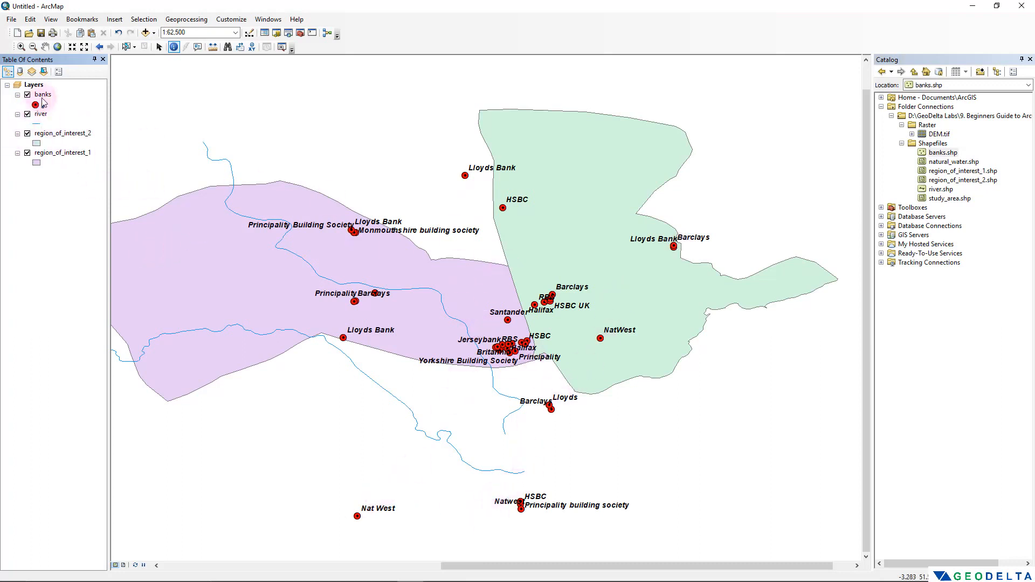
click(99, 320)
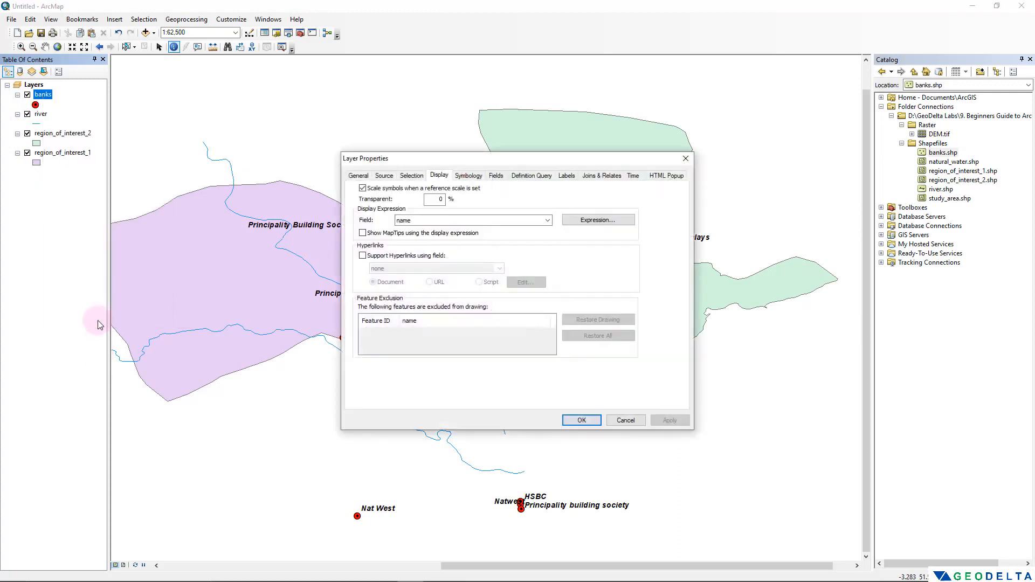
click(571, 178)
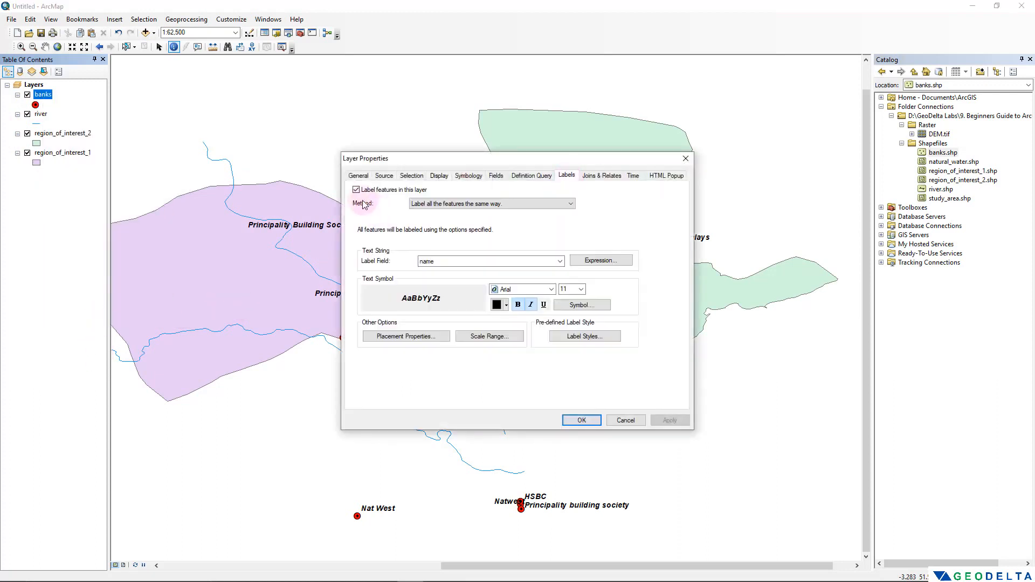
click(356, 190)
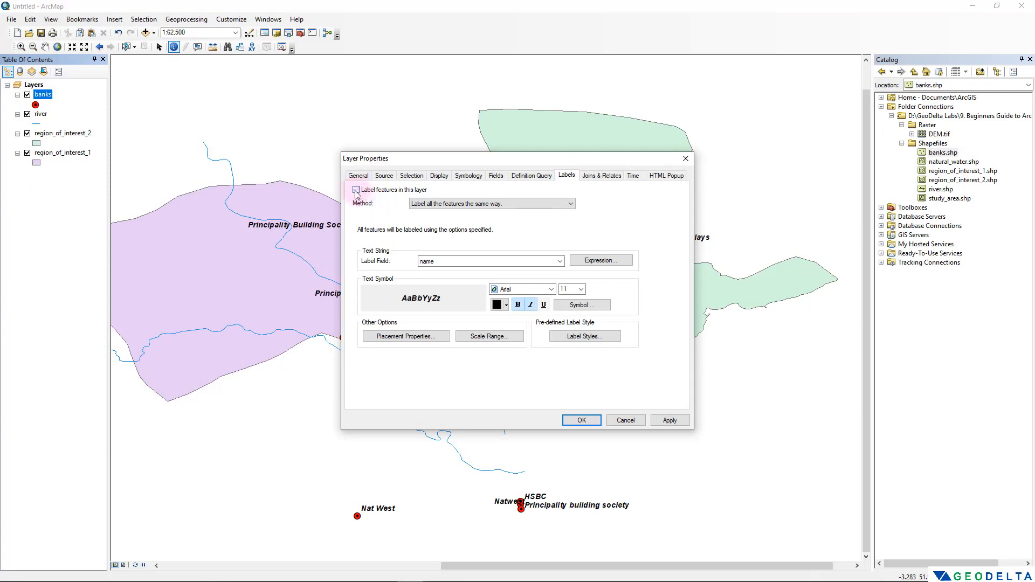
click(670, 420)
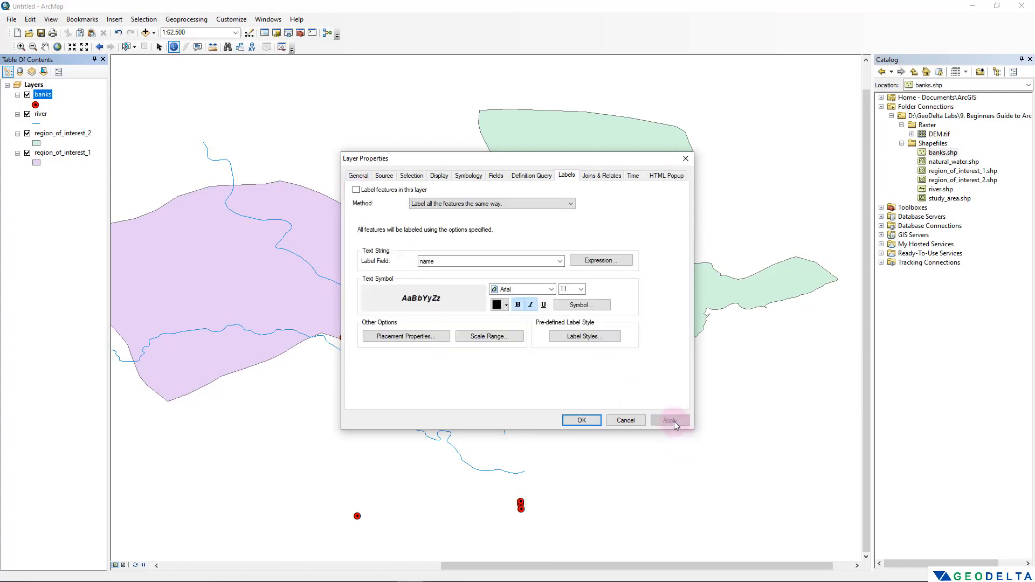
click(584, 420)
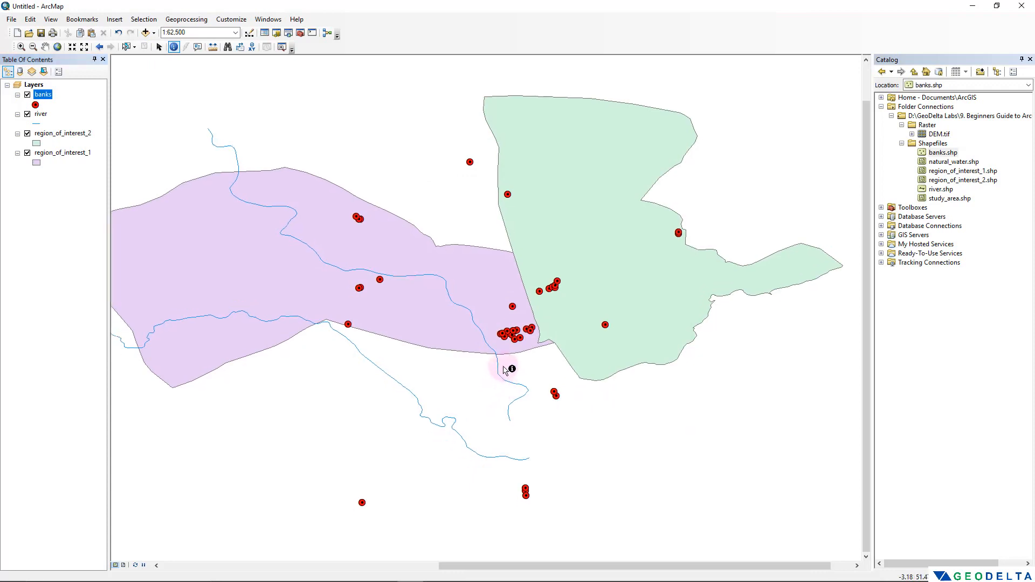
Step: Restyle the river layer's line symbol in dark blue with a width of 1.7
drag(477, 346, 513, 353)
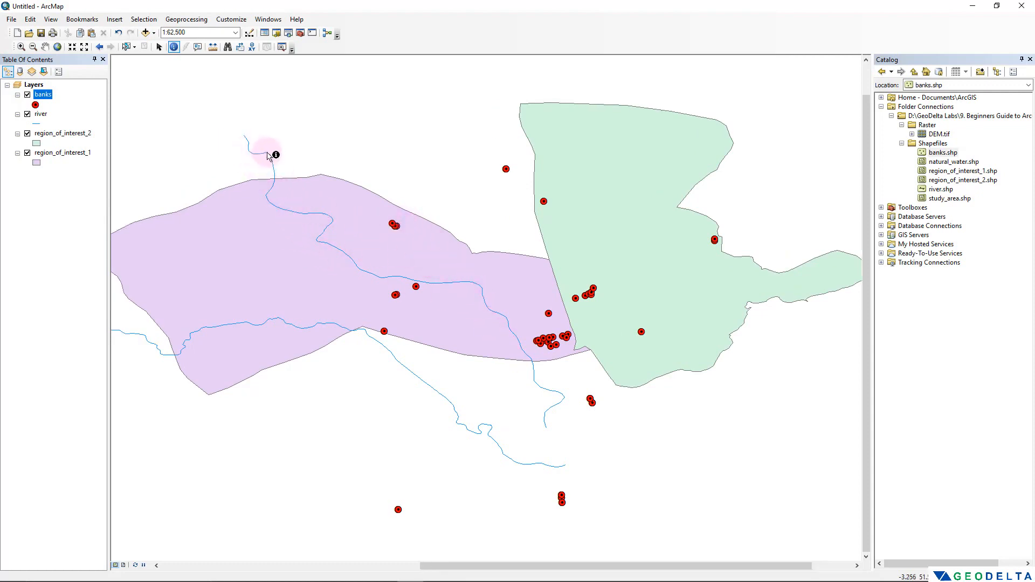
click(36, 125)
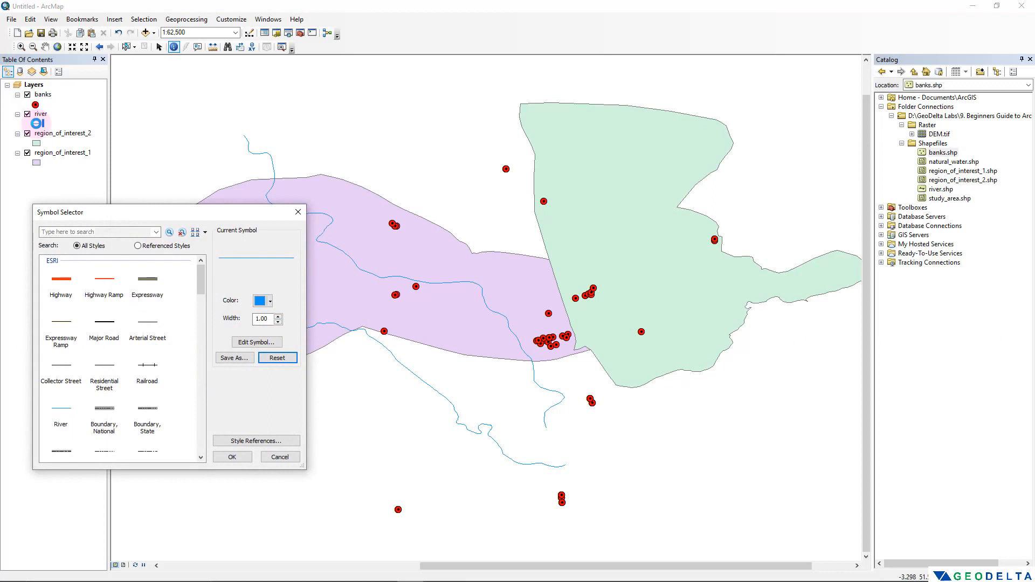
mouse_move(234, 215)
mouse_down()
mouse_move(226, 190)
mouse_move(227, 211)
mouse_up()
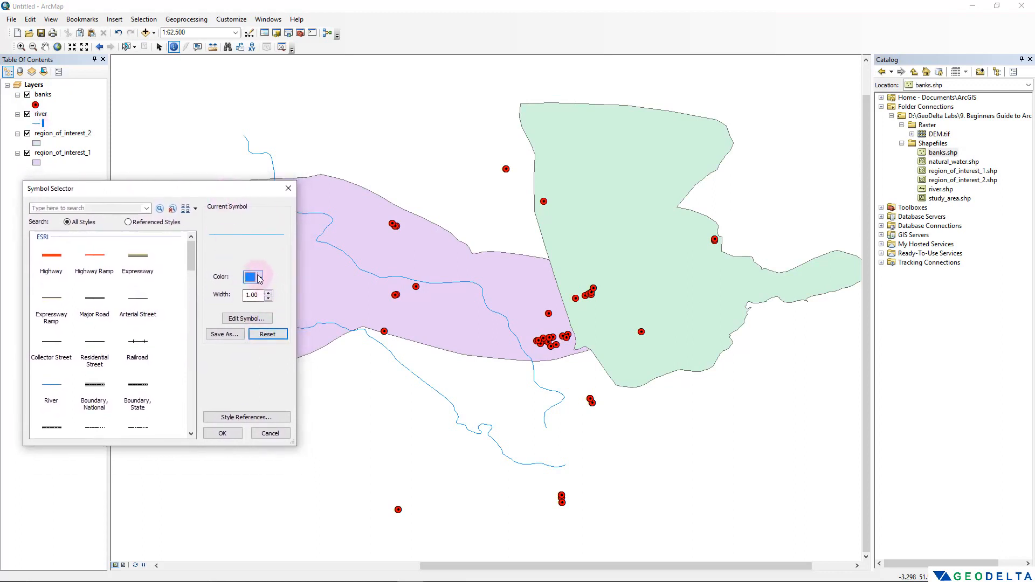
click(259, 278)
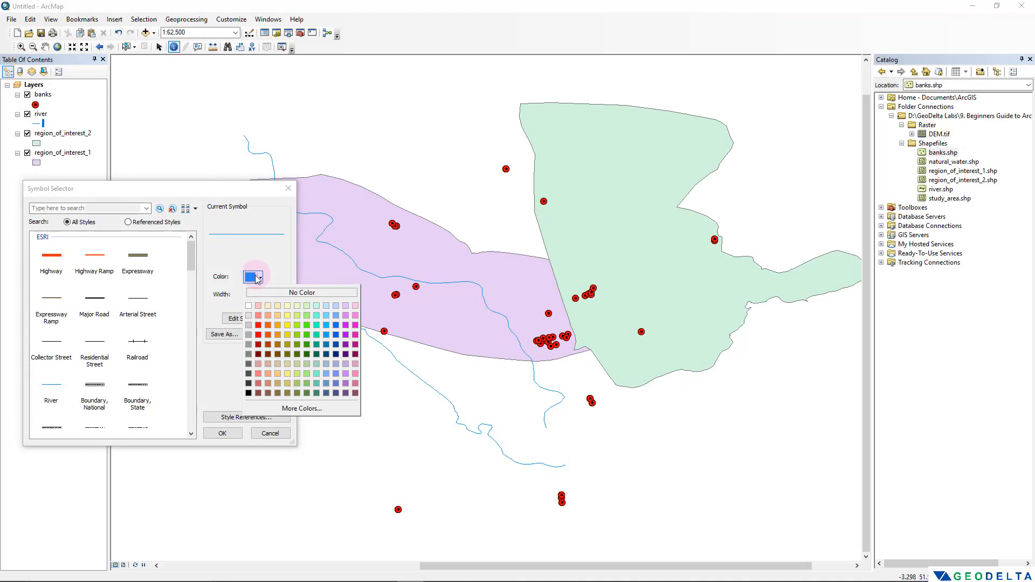
click(206, 271)
click(259, 278)
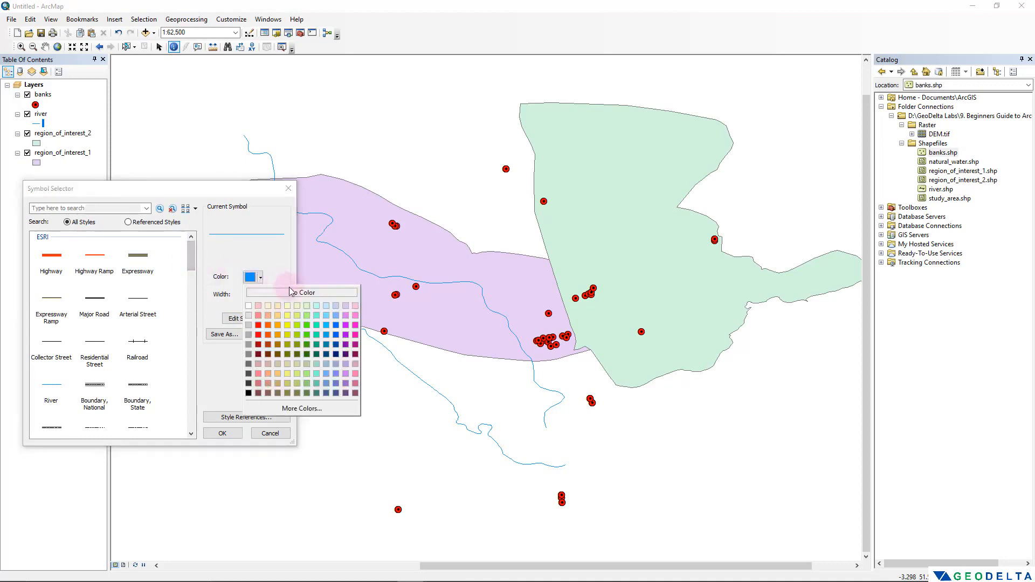
click(335, 344)
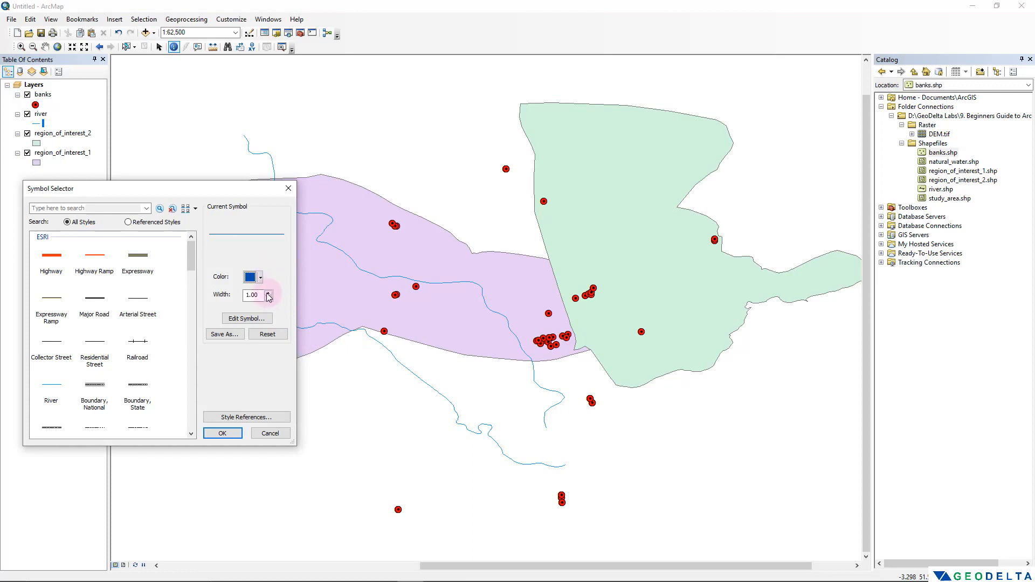
click(268, 292)
click(268, 292)
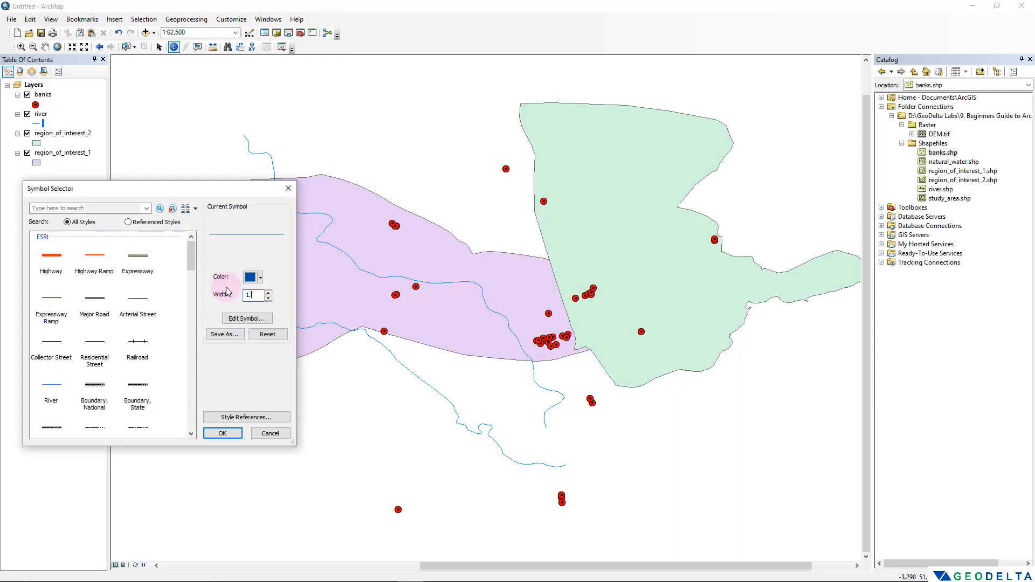
click(229, 435)
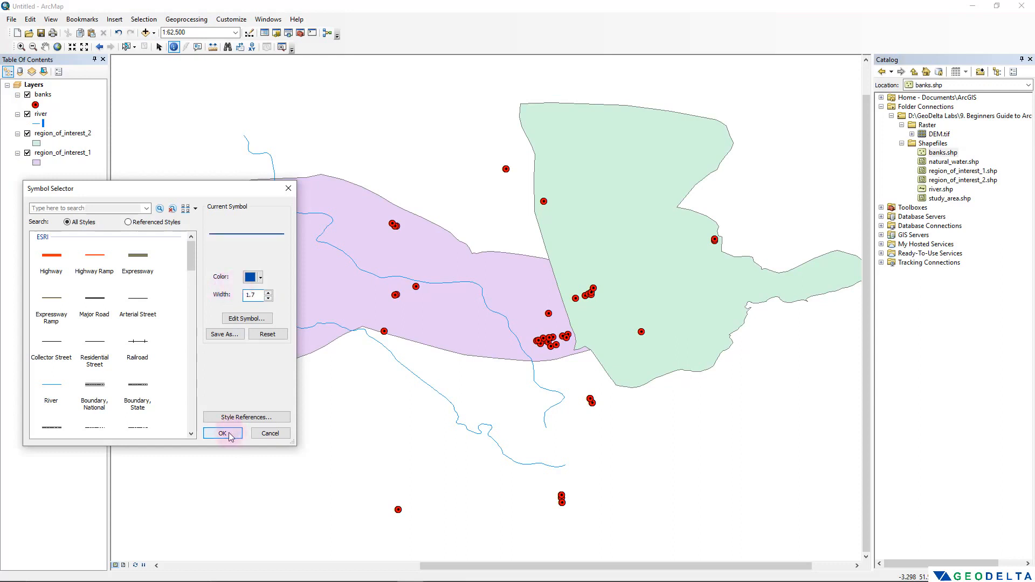
Step: Change the region_of_interest_2 polygon's fill colour to bright light purple
drag(274, 367, 411, 369)
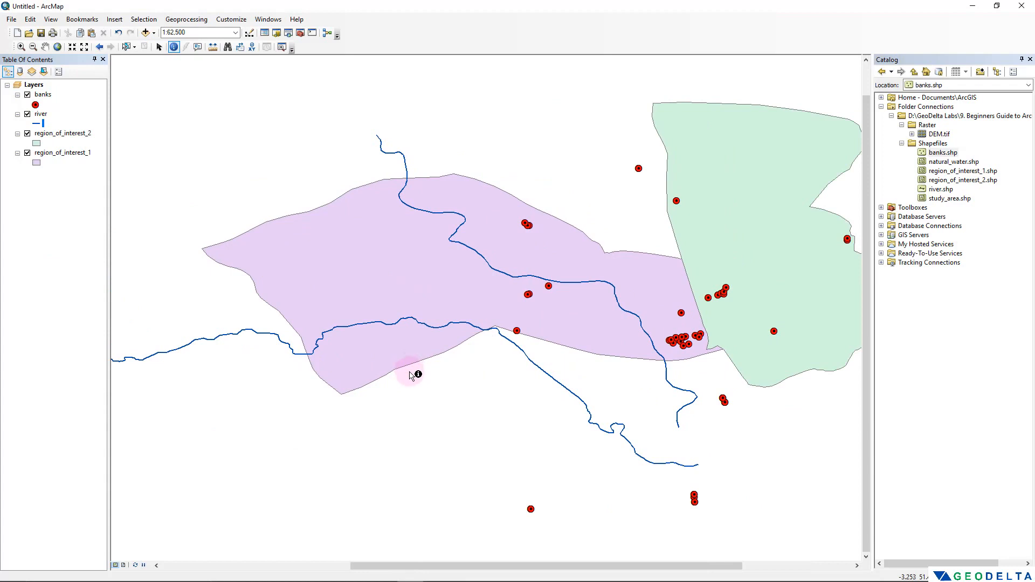
scroll(408, 372, down, 1)
mouse_move(494, 370)
mouse_down()
mouse_move(384, 395)
mouse_move(481, 379)
mouse_up()
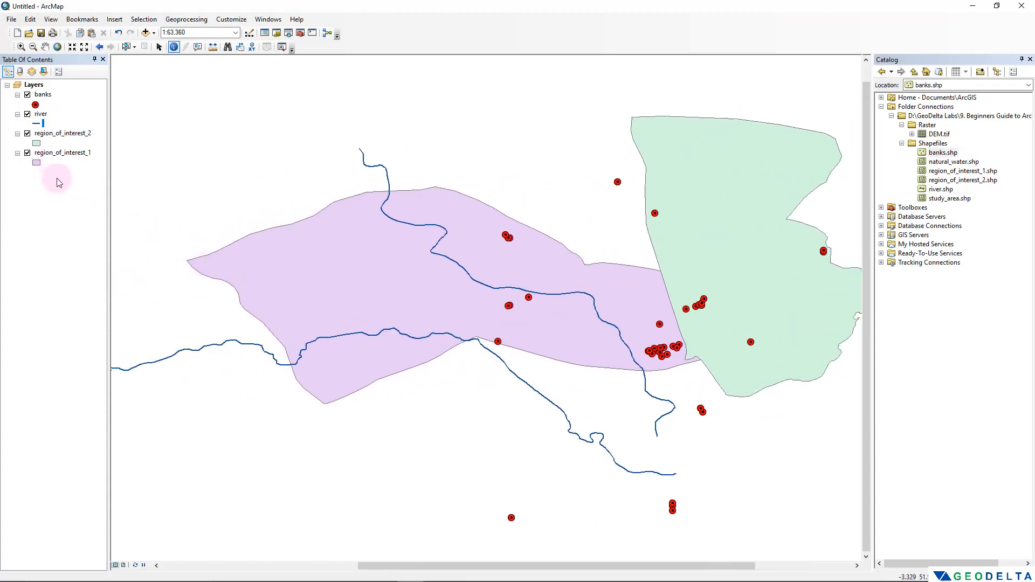
click(36, 144)
click(263, 280)
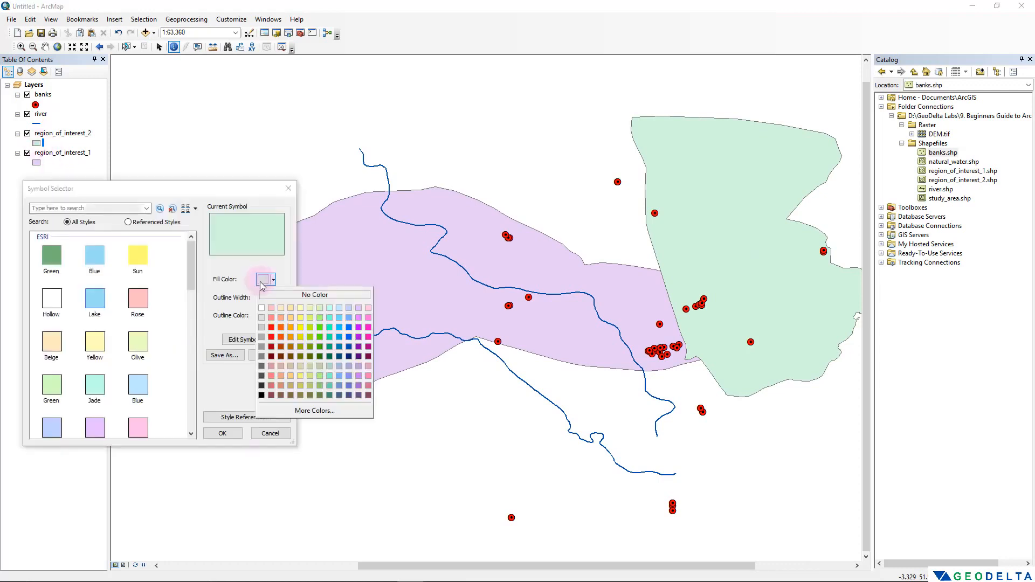
click(368, 318)
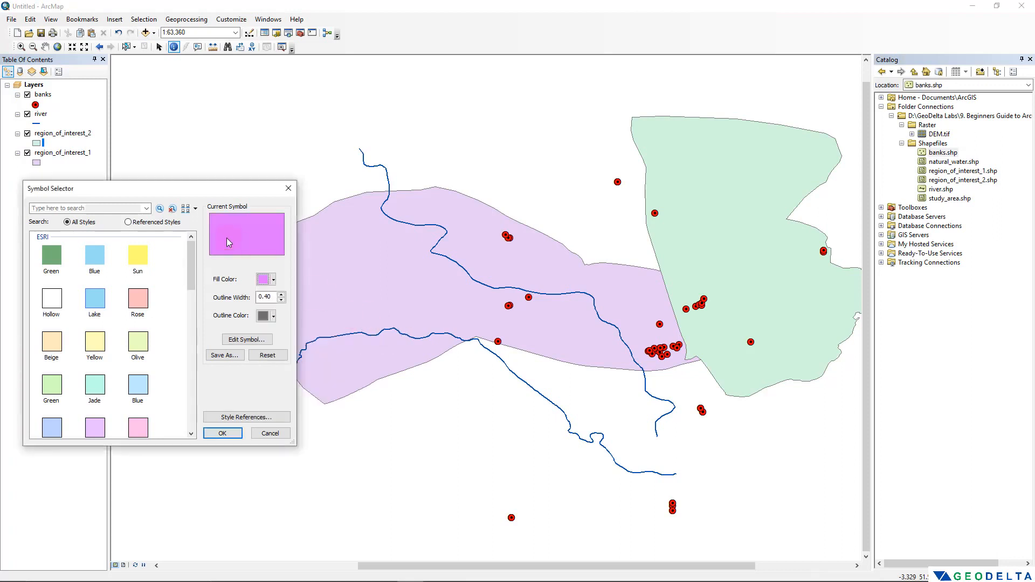
click(222, 434)
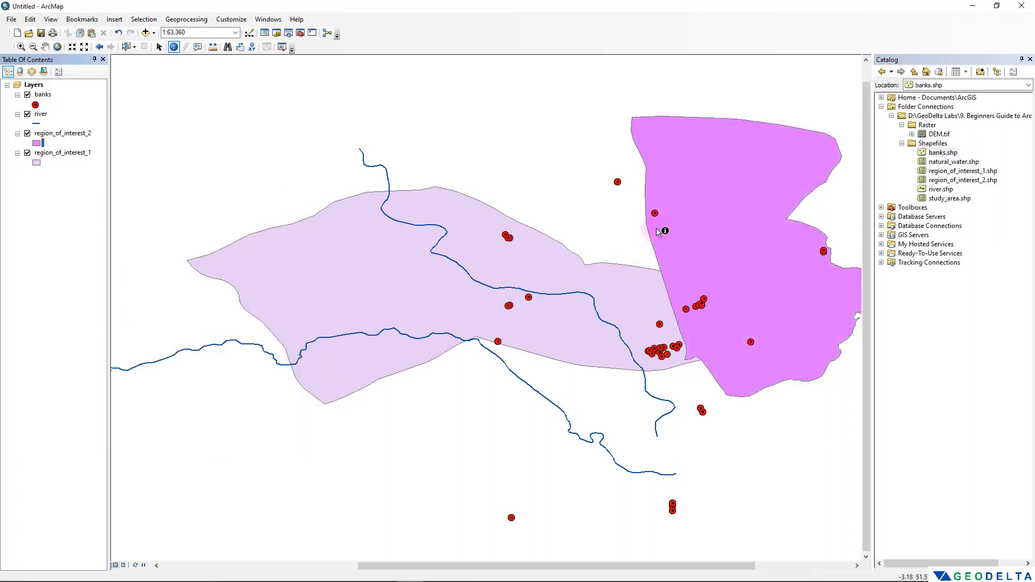
Step: Change the region_of_interest_1 polygon's fill colour to bright green
click(36, 163)
click(266, 279)
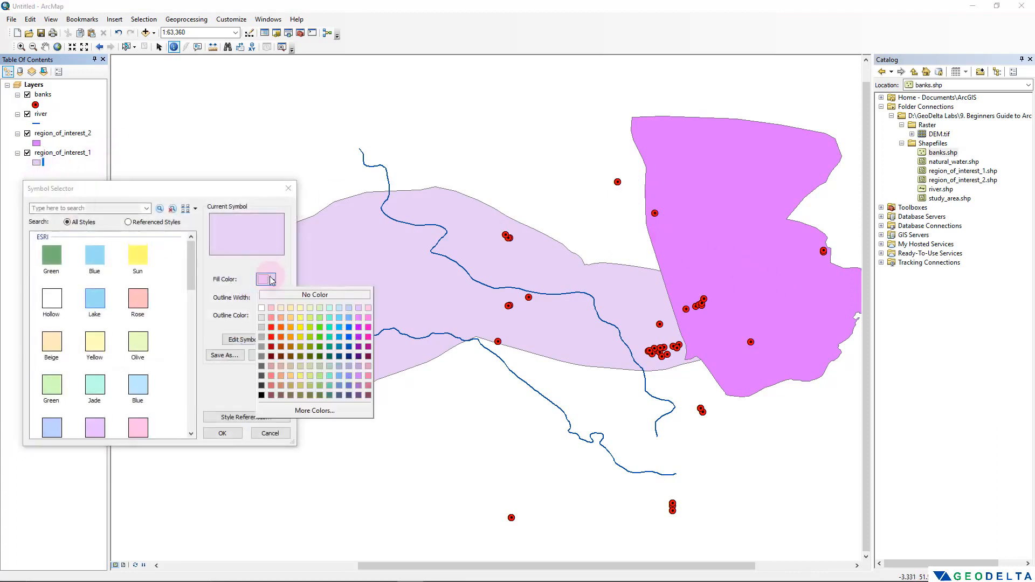
click(320, 337)
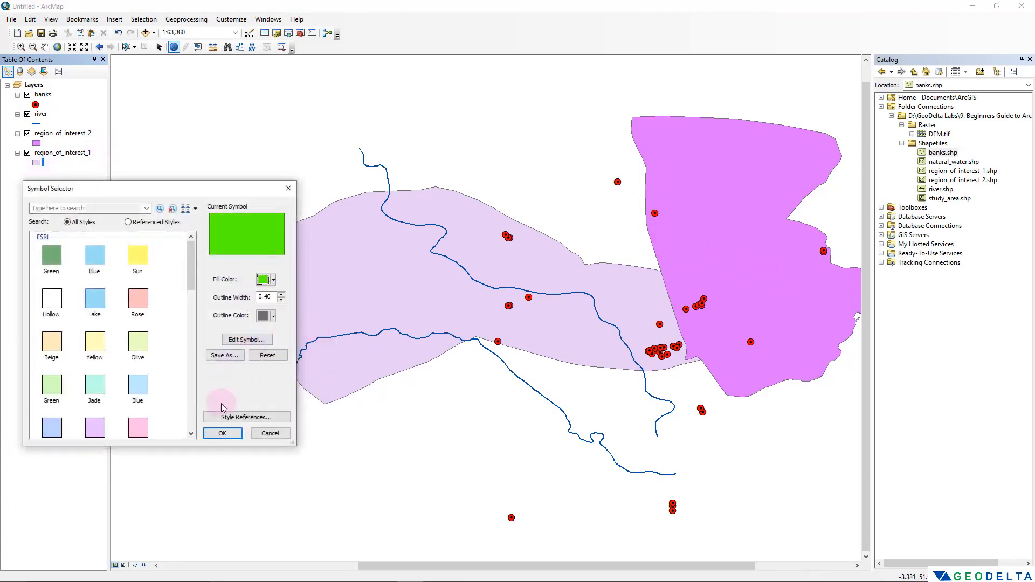
click(223, 433)
drag(489, 357, 430, 348)
scroll(466, 357, down, 1)
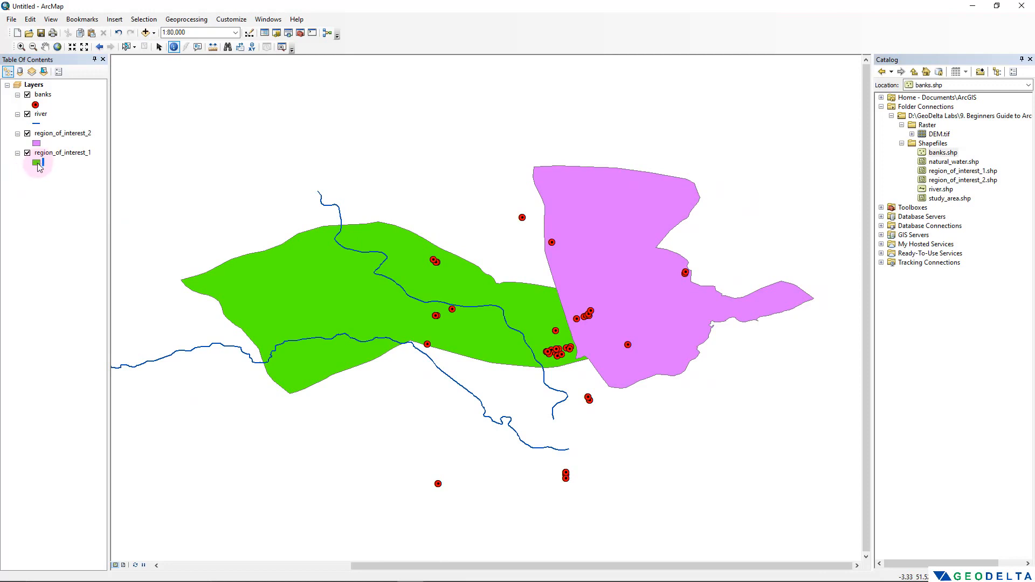
click(70, 154)
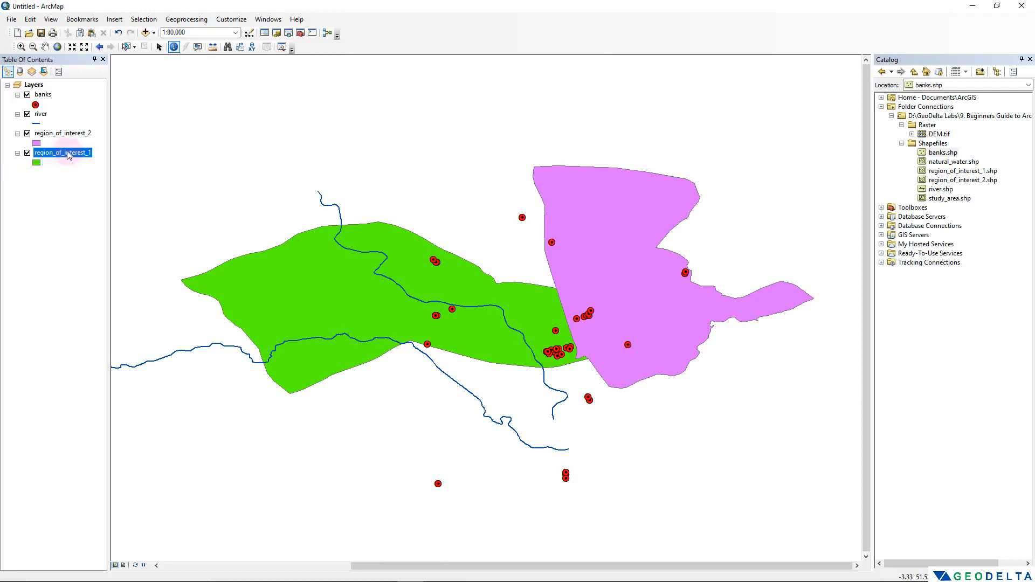
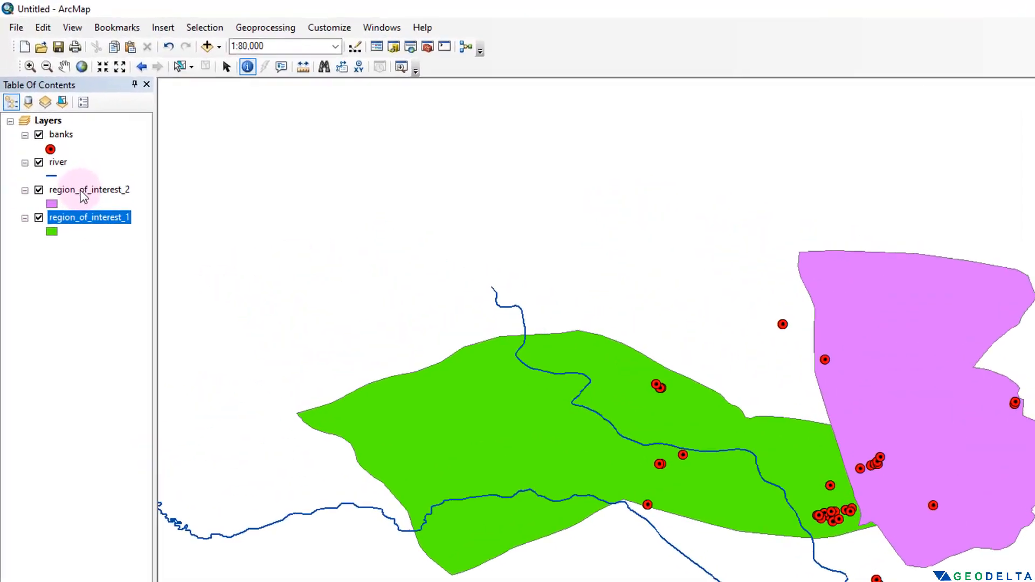
click(60, 135)
click(65, 153)
click(124, 263)
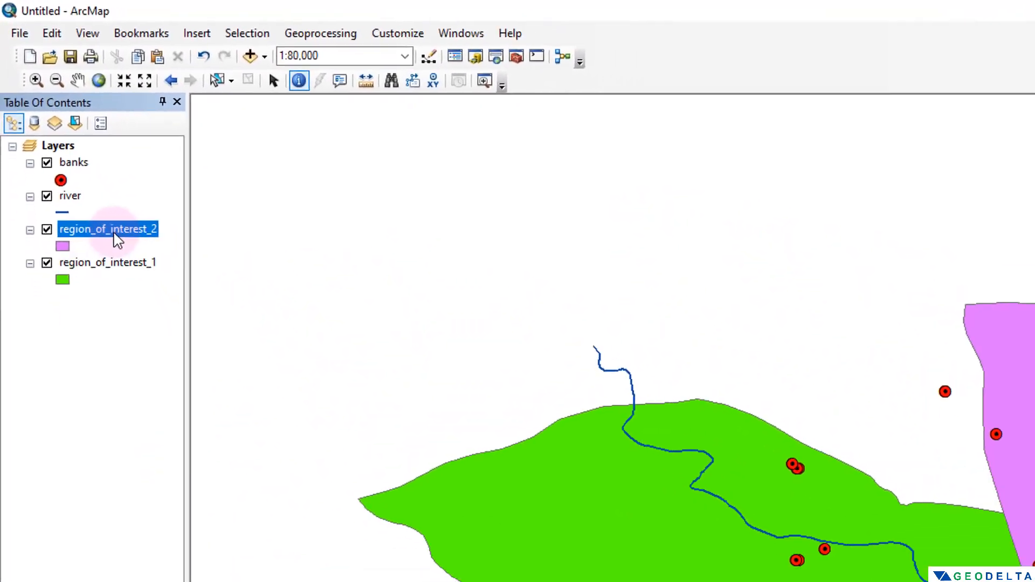
click(80, 224)
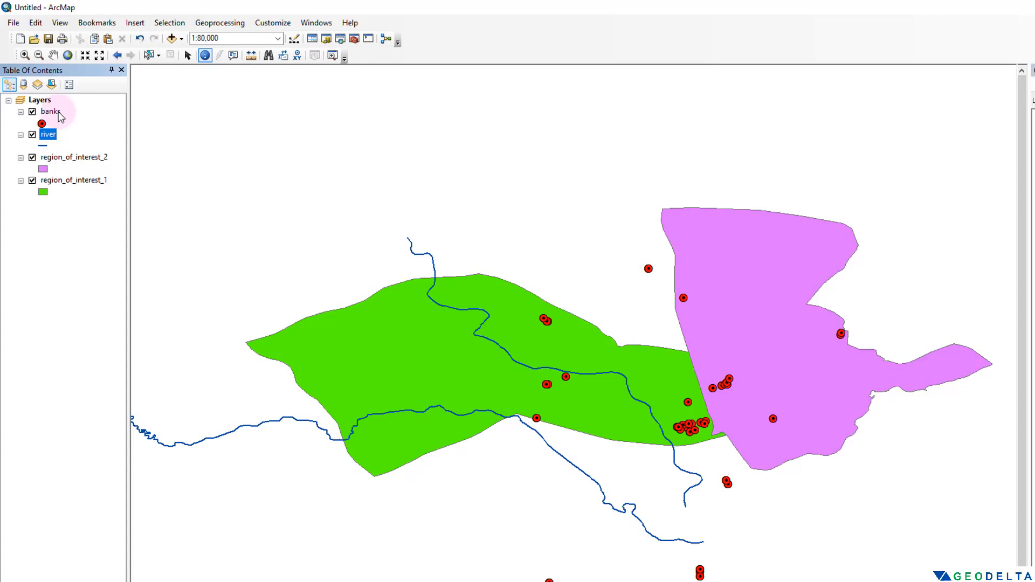
click(58, 113)
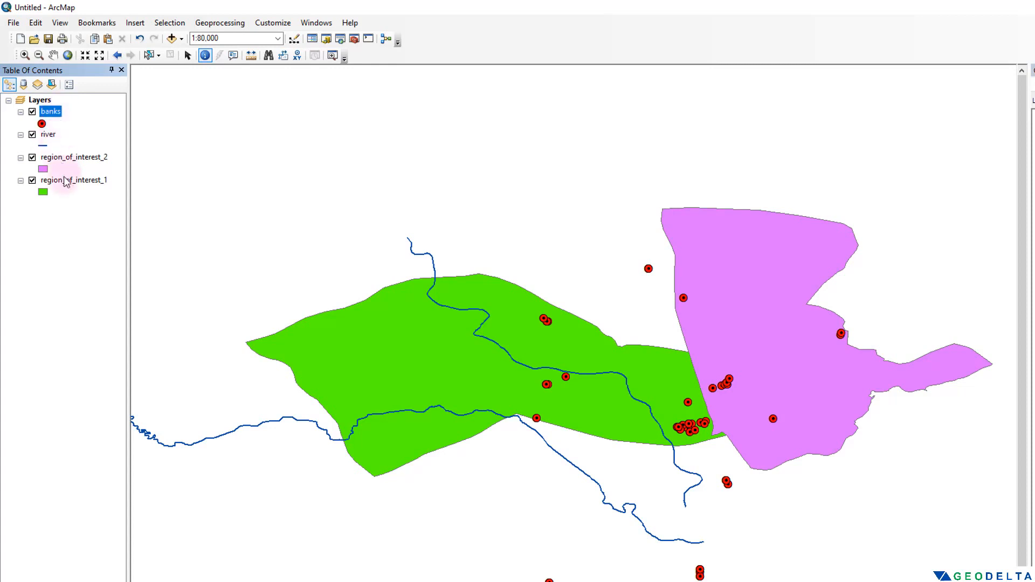
Step: Move the region_of_interest_1 layer above region_of_interest_2 in the drawing order and return it below
click(68, 181)
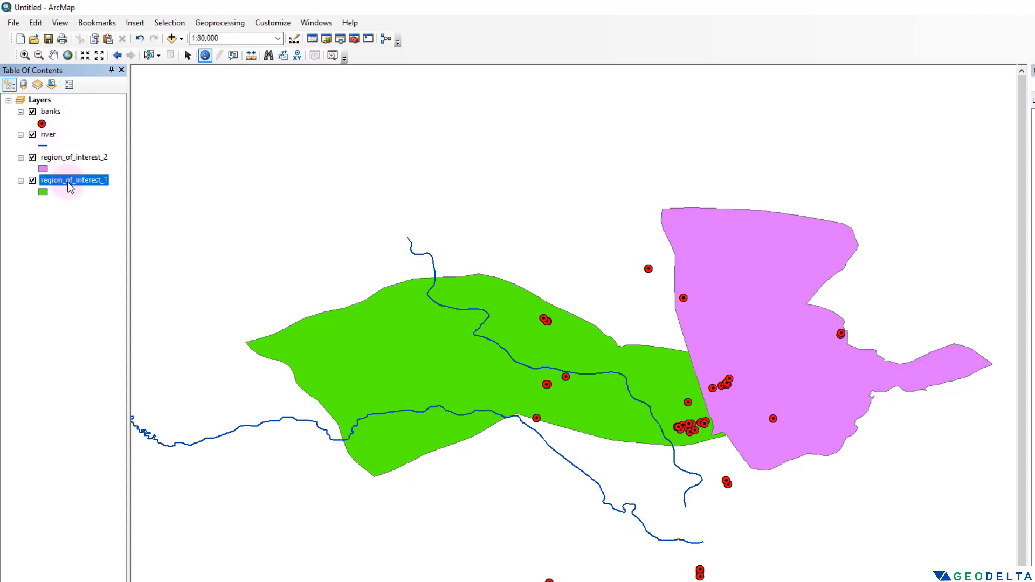
drag(67, 181, 69, 149)
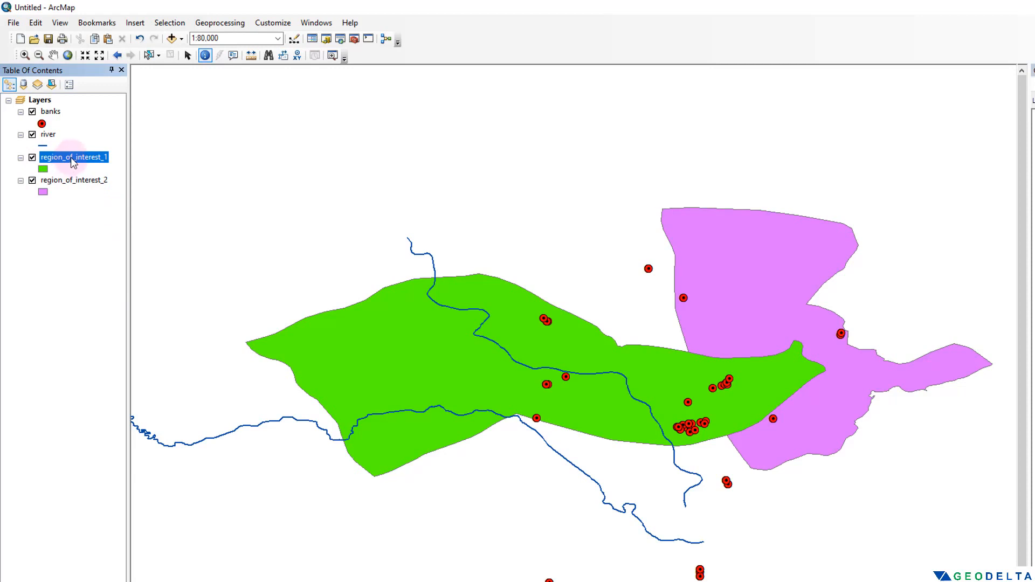
drag(74, 163, 71, 196)
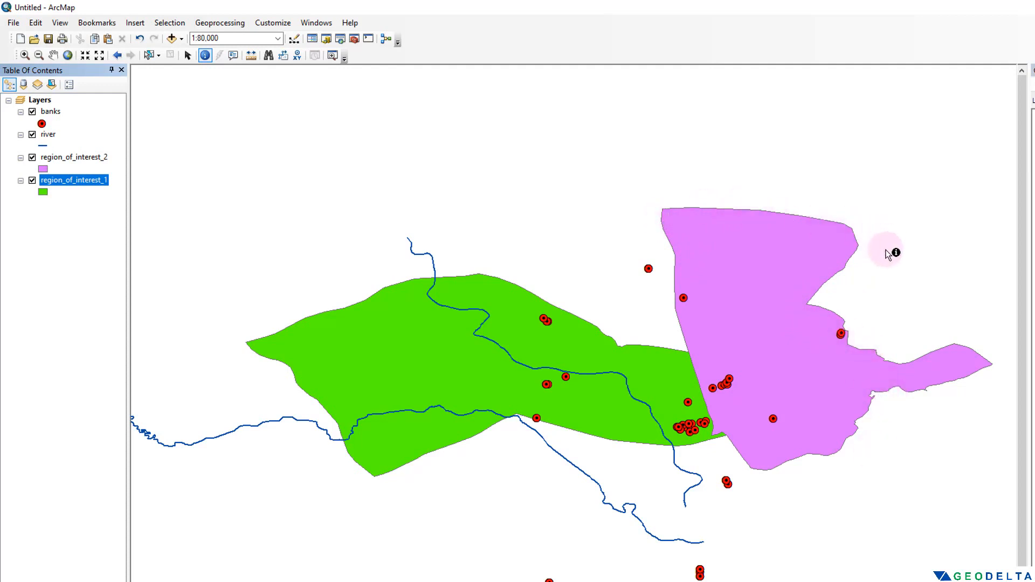
Step: Restyle the region_of_interest_2 polygon with no fill colour and a black outline of width 2
click(43, 169)
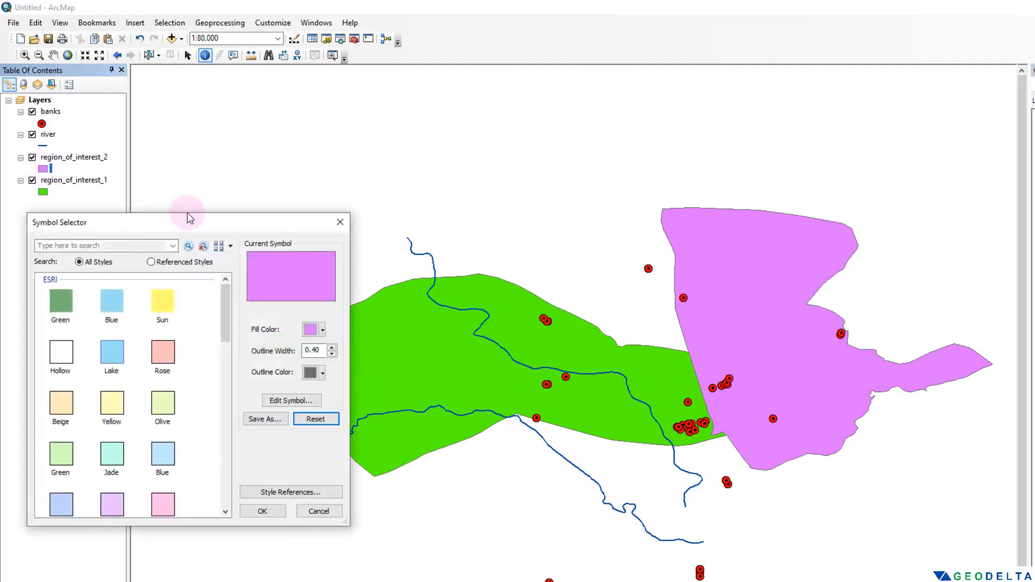
click(311, 330)
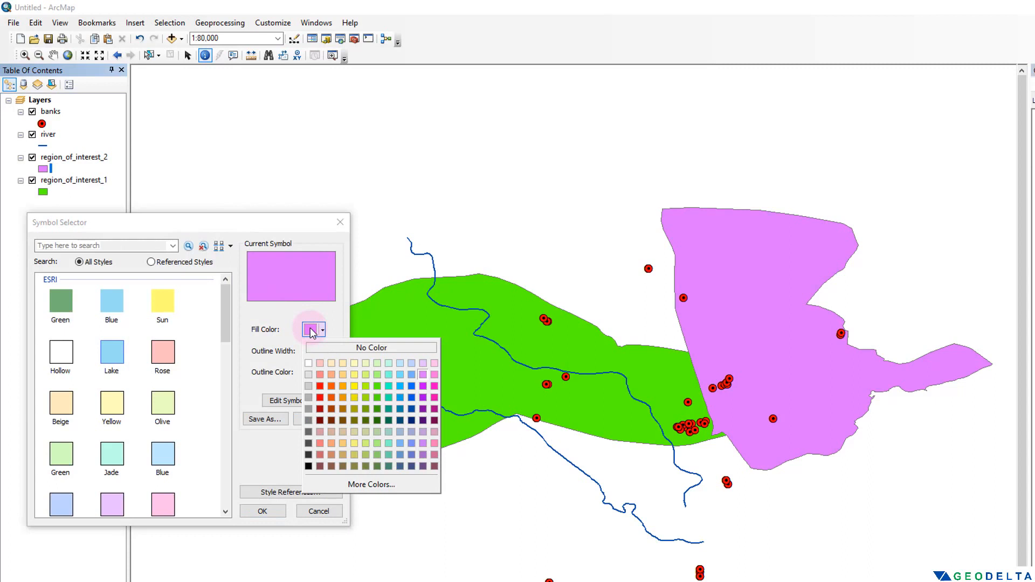
click(328, 347)
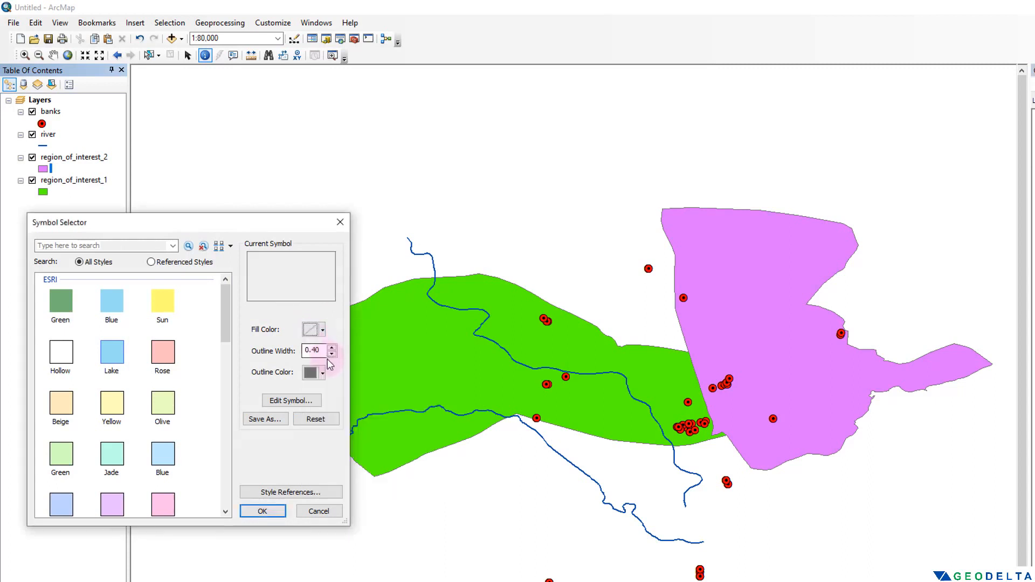
click(322, 375)
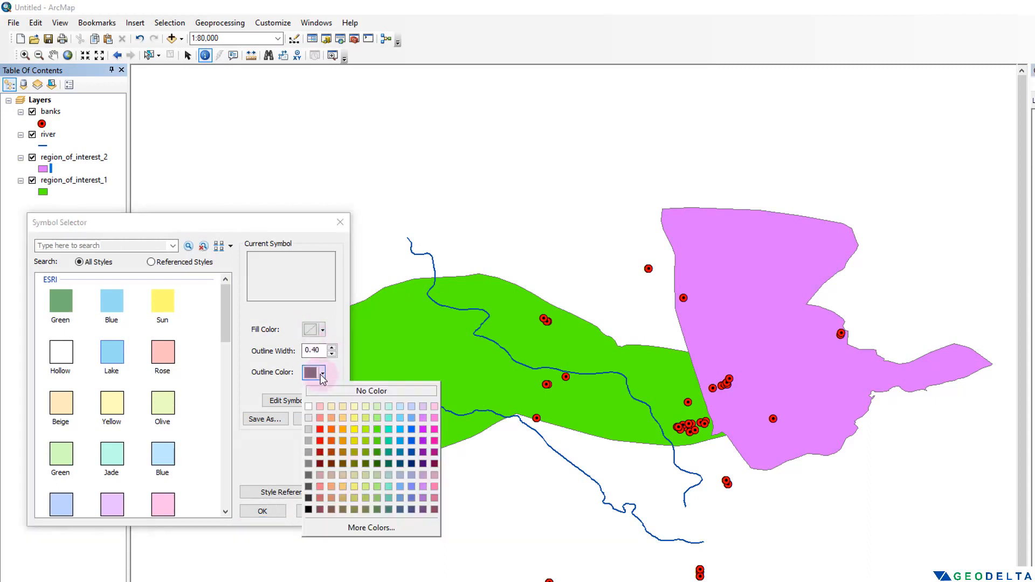
click(308, 510)
click(332, 348)
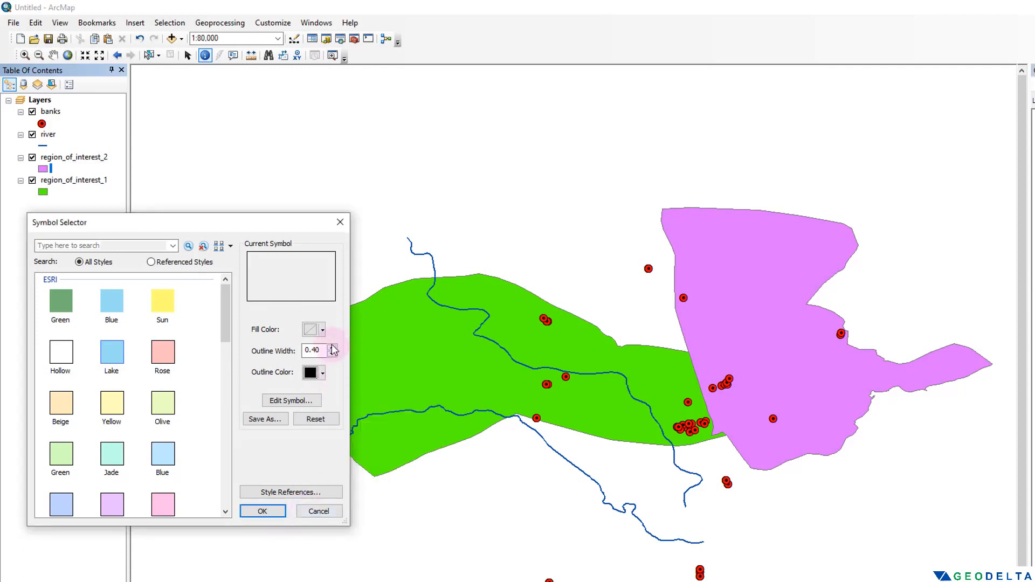
click(331, 348)
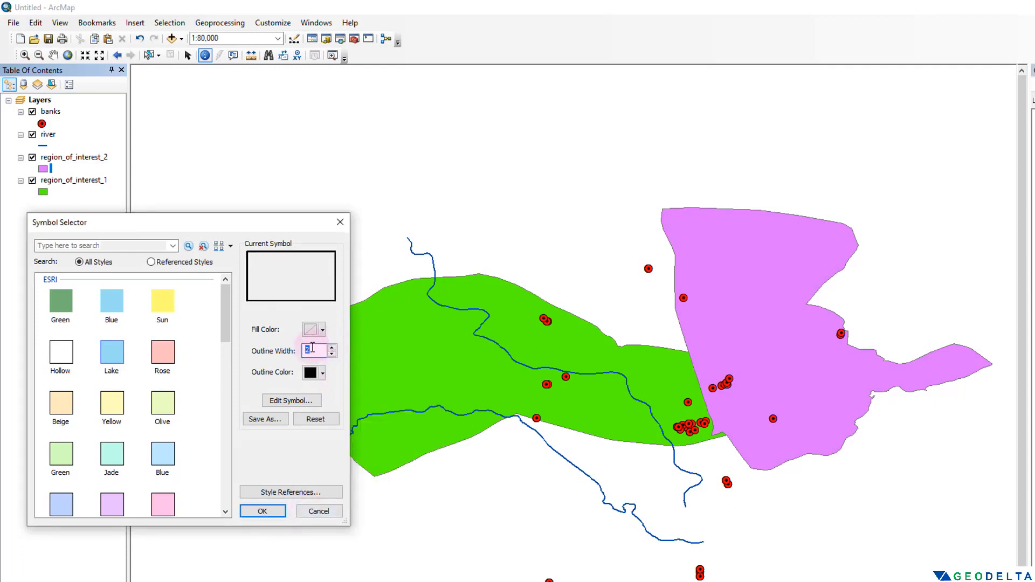
click(268, 511)
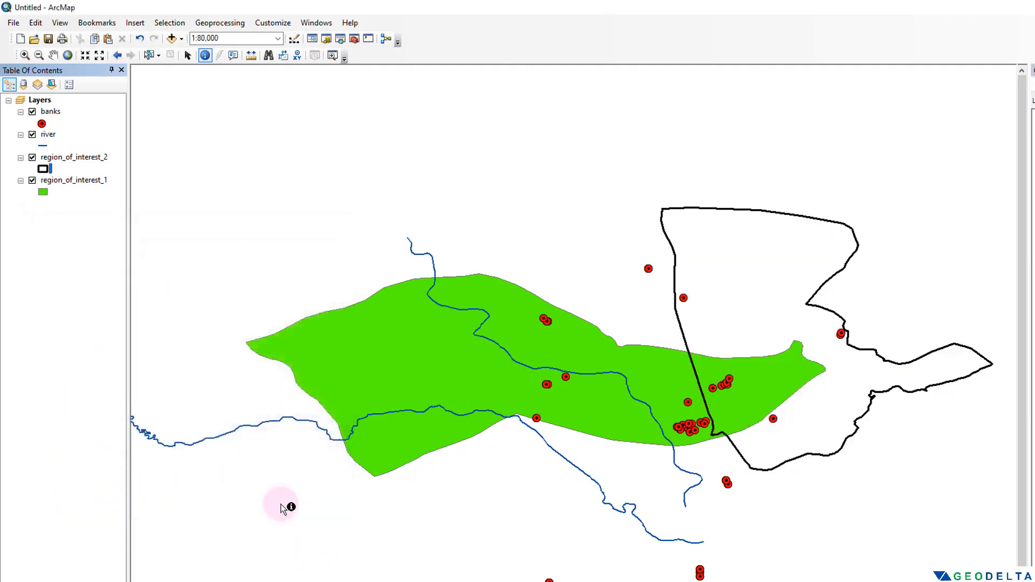
Step: Set the region_of_interest_1 polygon's fill to no colour
drag(855, 397, 804, 422)
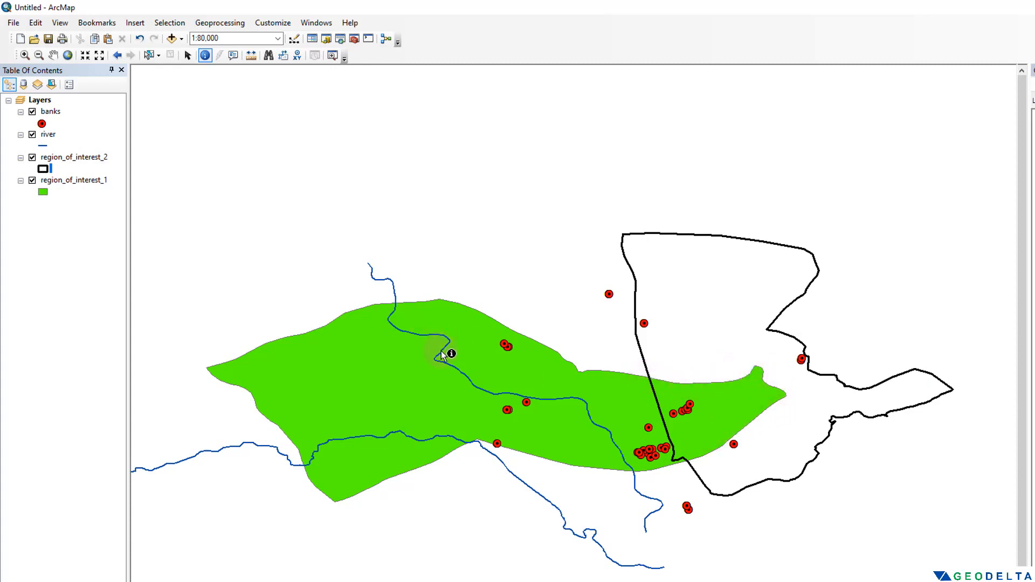
click(42, 191)
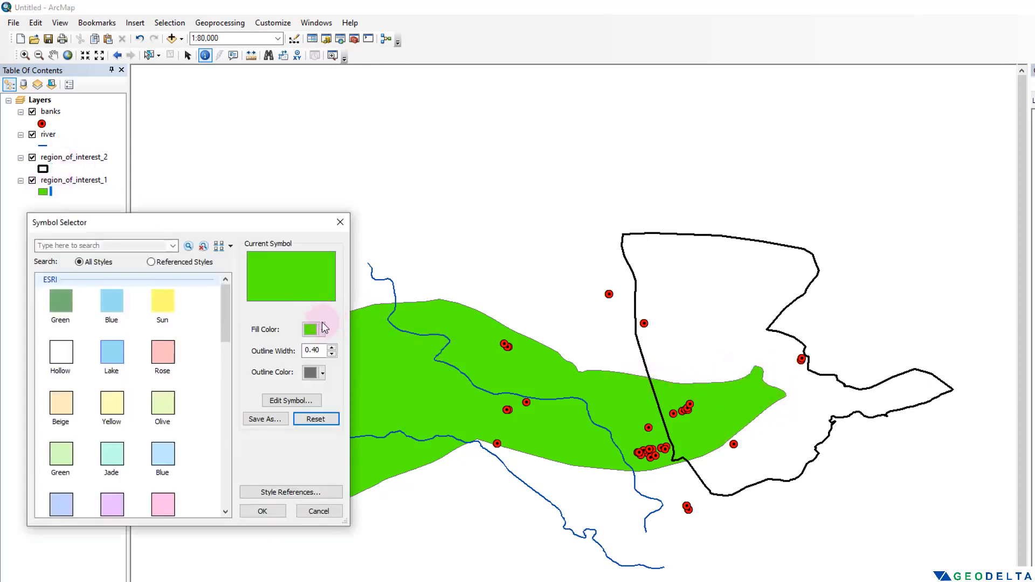
click(323, 330)
click(327, 347)
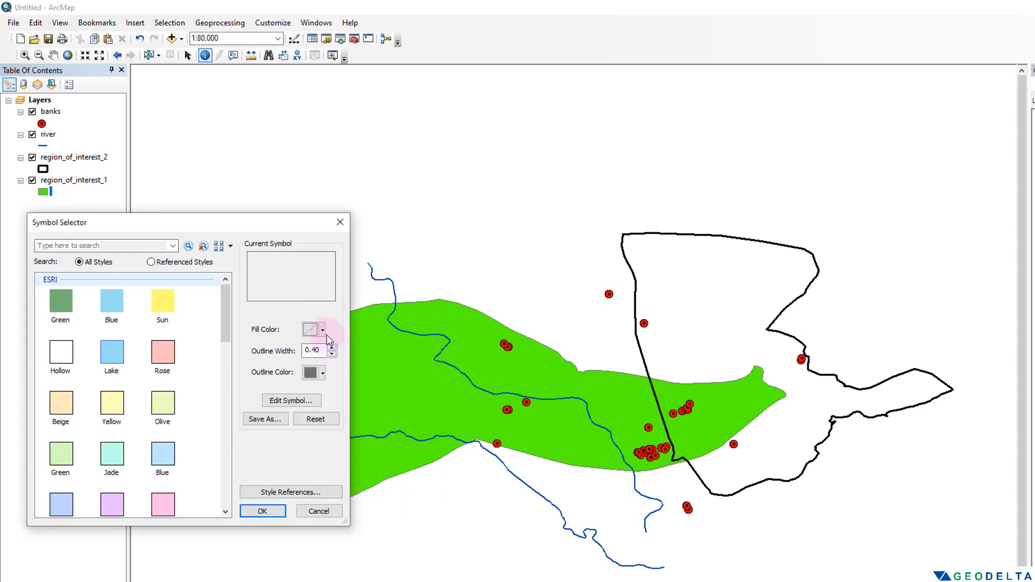
Step: Set the outline of the region_of_interest_1 layer symbol to orange with a width of 2
click(323, 329)
click(332, 344)
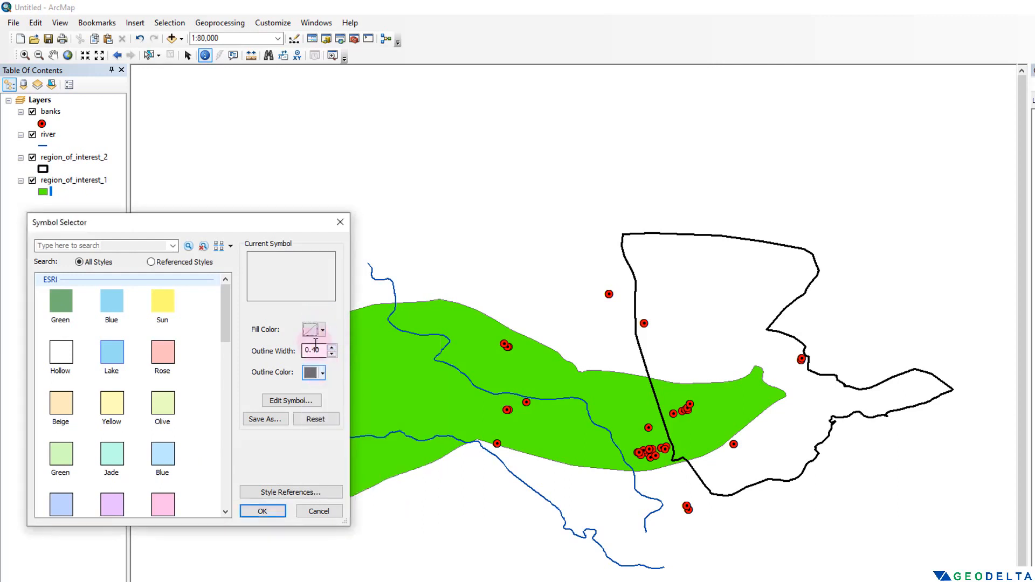
click(323, 373)
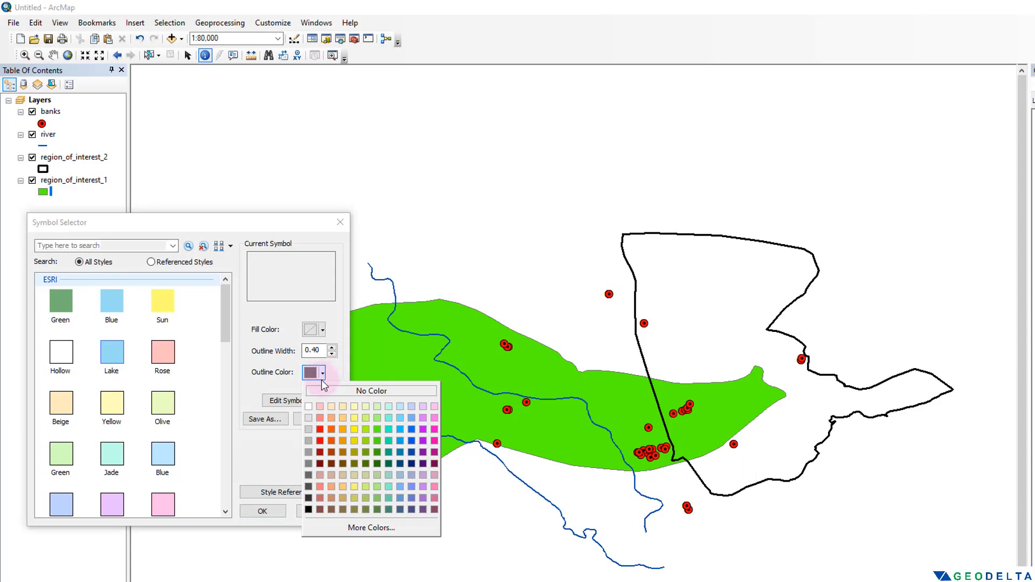
click(331, 429)
click(332, 349)
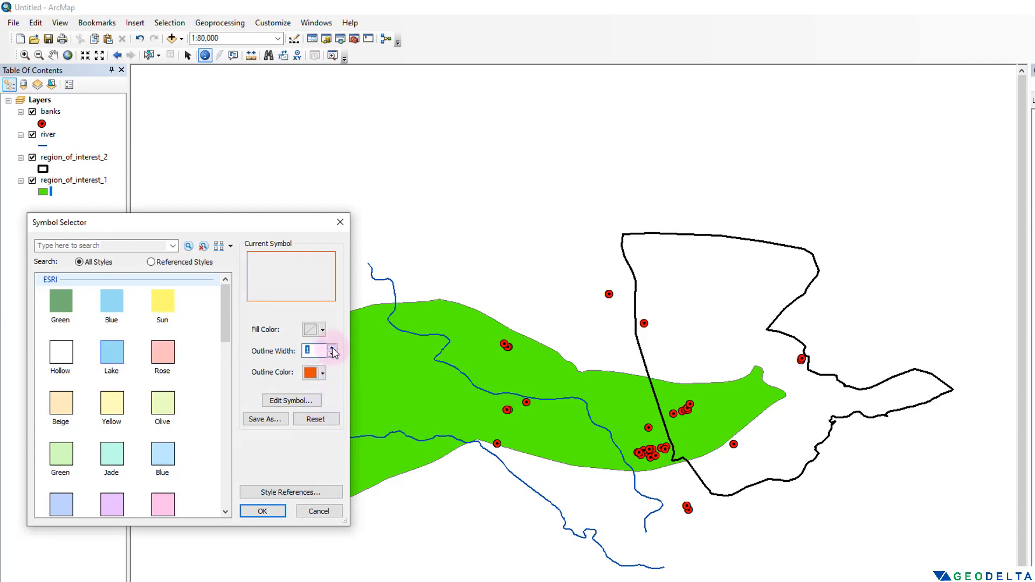
click(331, 348)
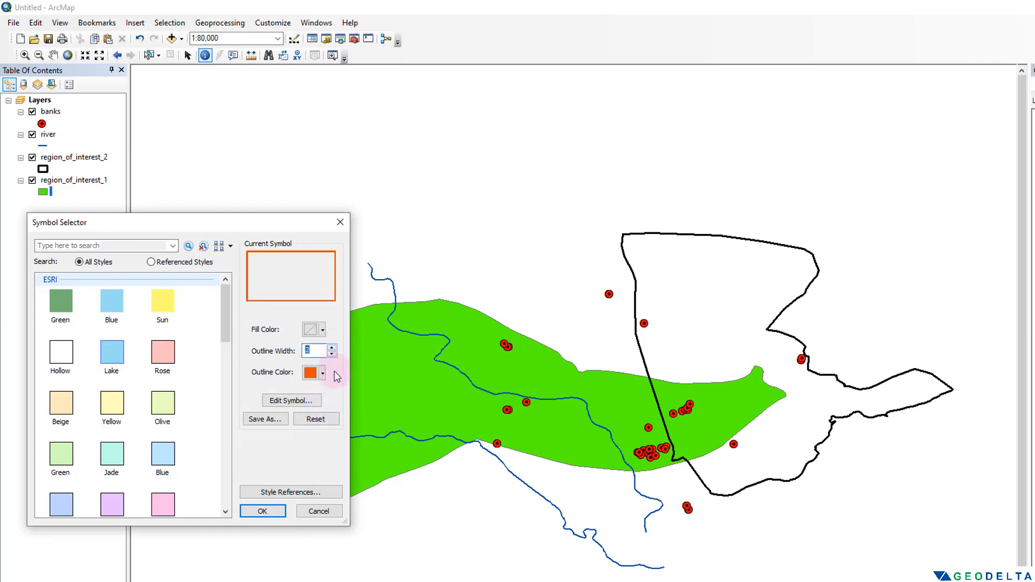
click(264, 511)
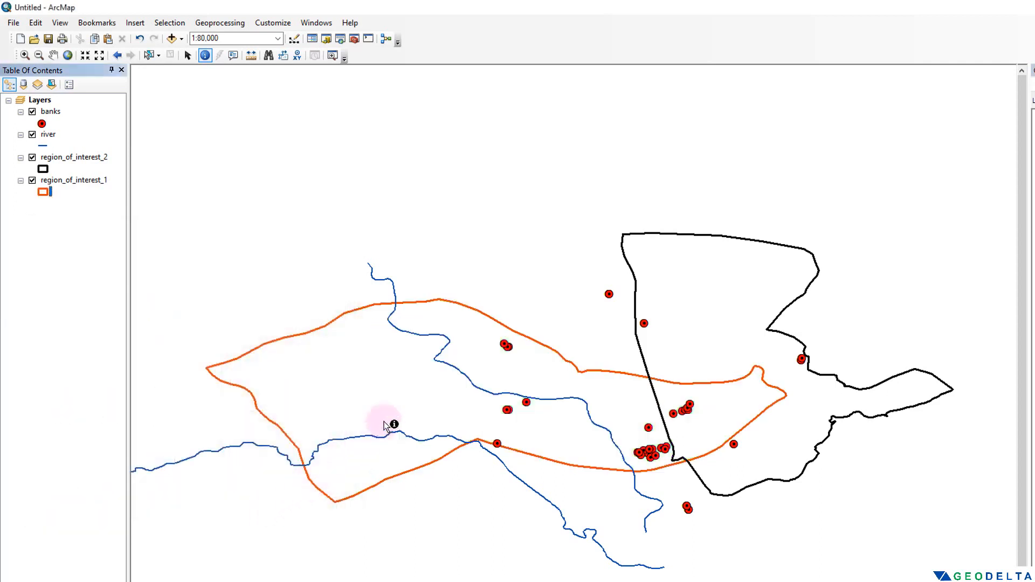
Step: Apply the predefined River, Navigable line symbol to the river layer
drag(393, 423, 451, 373)
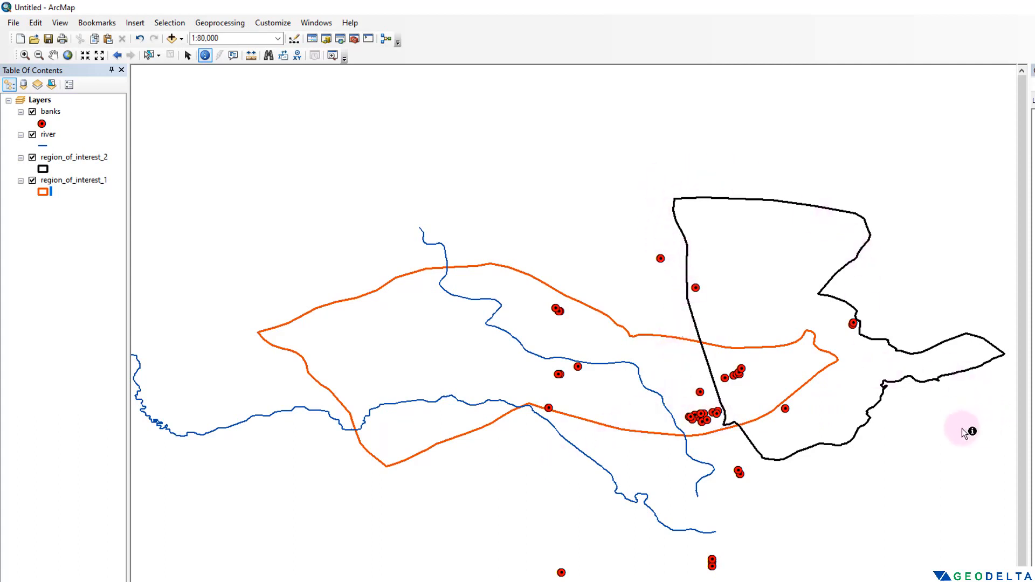
drag(970, 430, 926, 470)
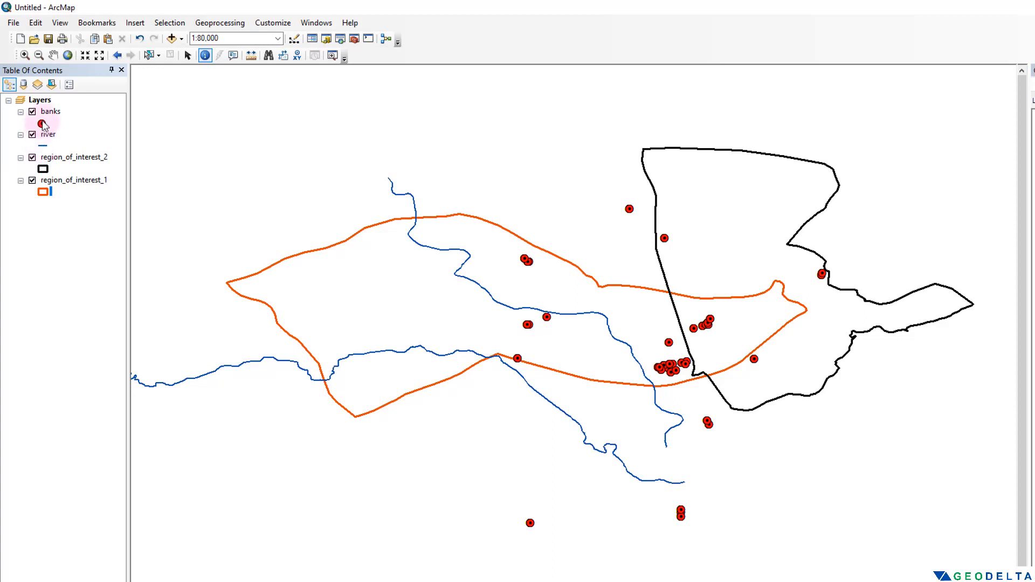
click(43, 147)
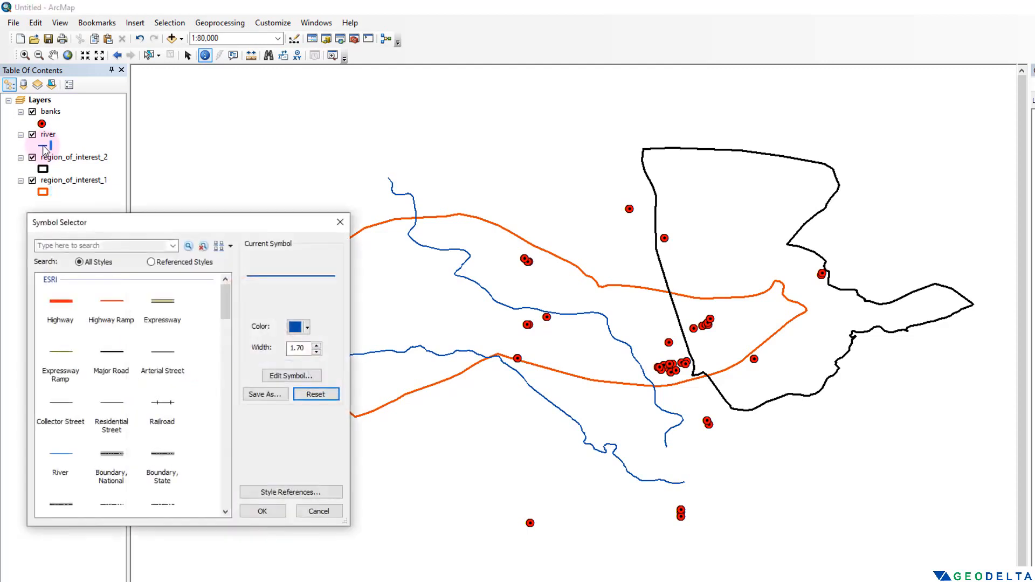
mouse_move(225, 306)
mouse_down()
mouse_move(215, 348)
mouse_move(209, 295)
mouse_up()
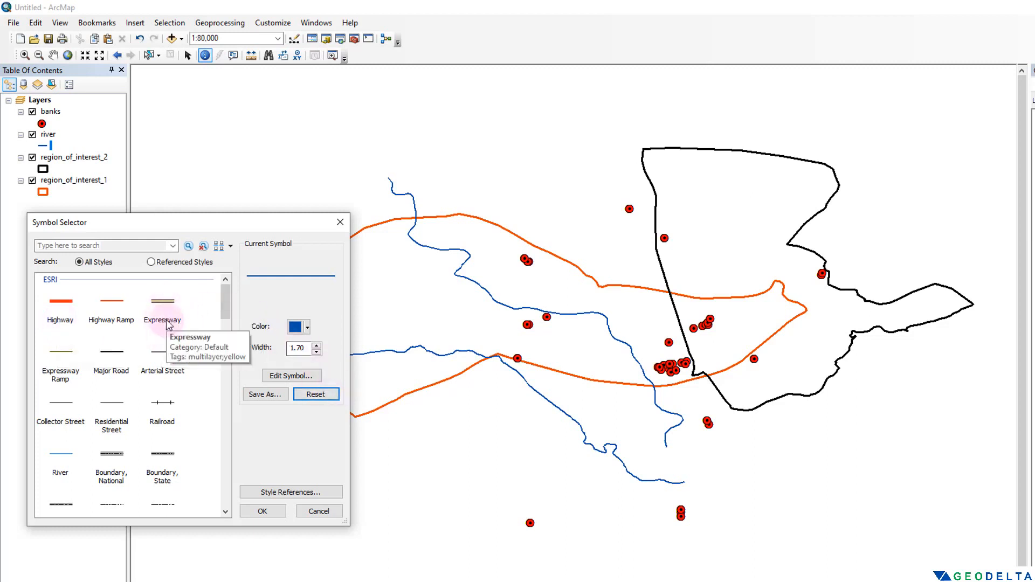
scroll(174, 351, down, 5)
scroll(173, 352, down, 8)
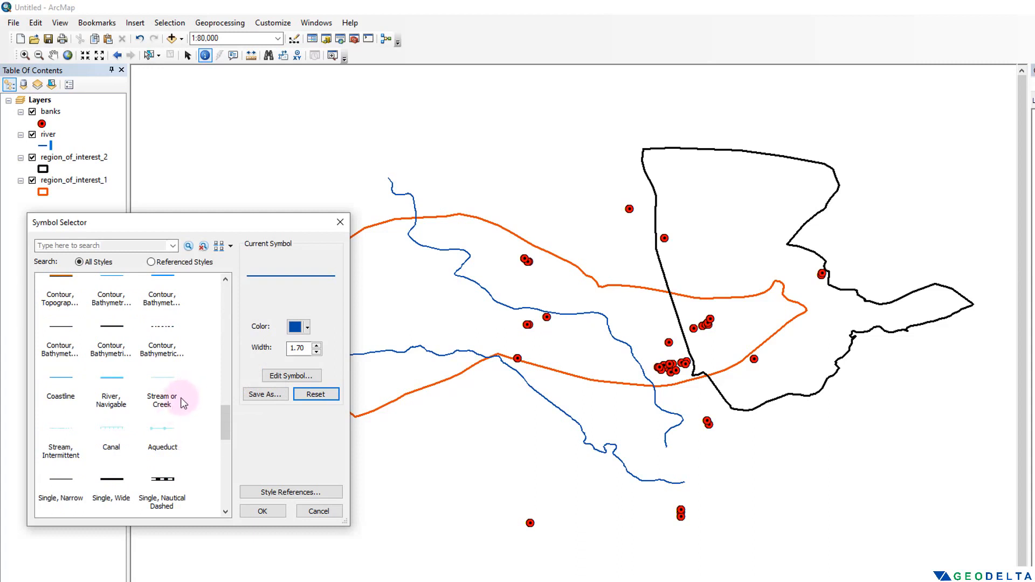
click(115, 383)
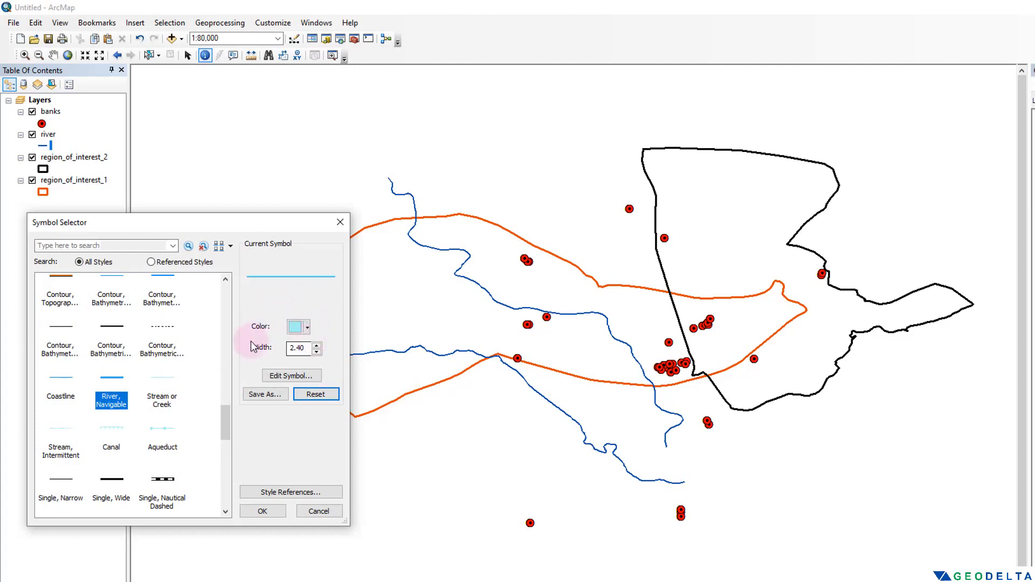
click(262, 511)
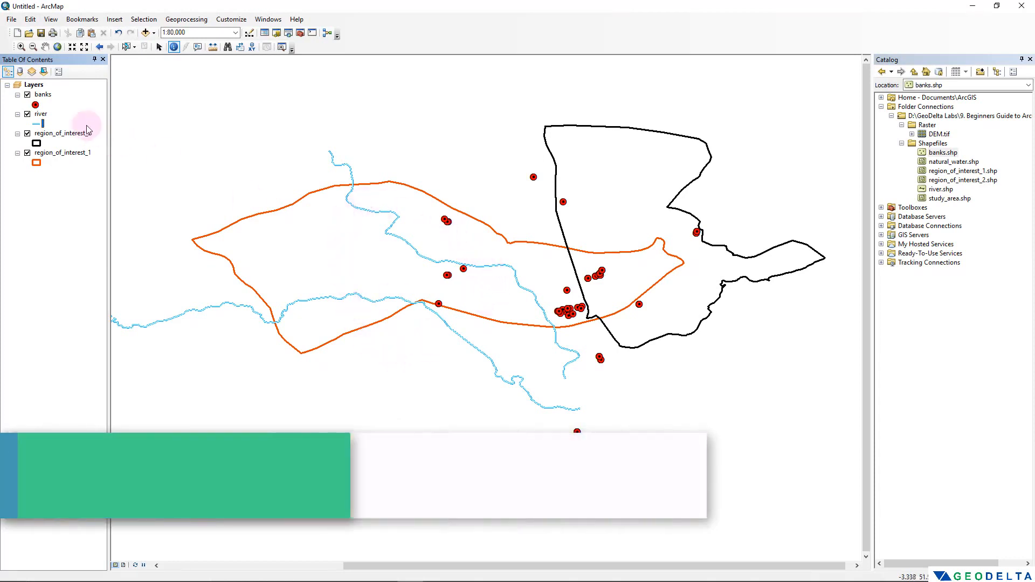
Step: Turn off the display of the banks, river, region_of_interest_2 and region_of_interest_1 layers
click(28, 96)
click(28, 115)
click(28, 134)
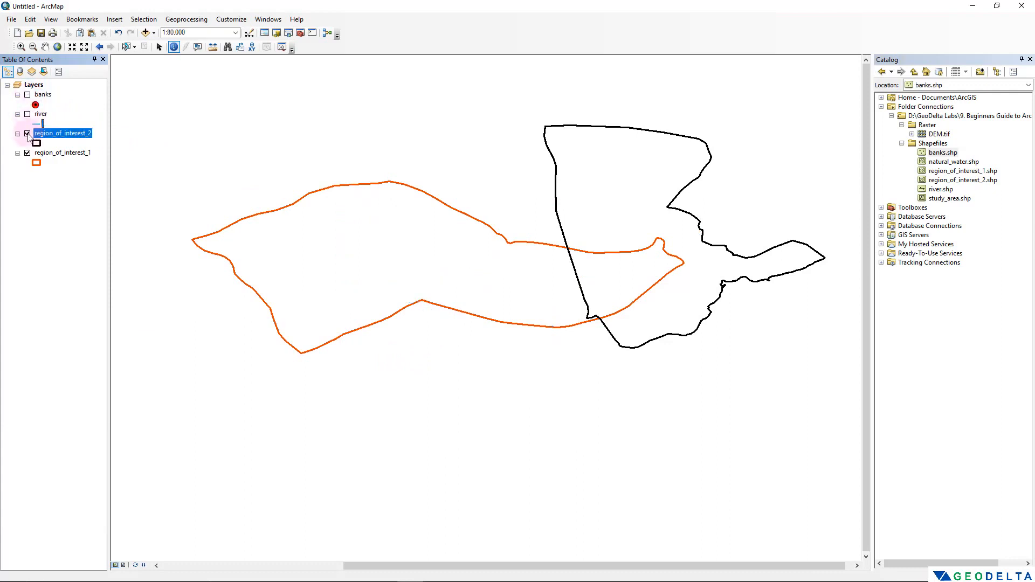
click(27, 153)
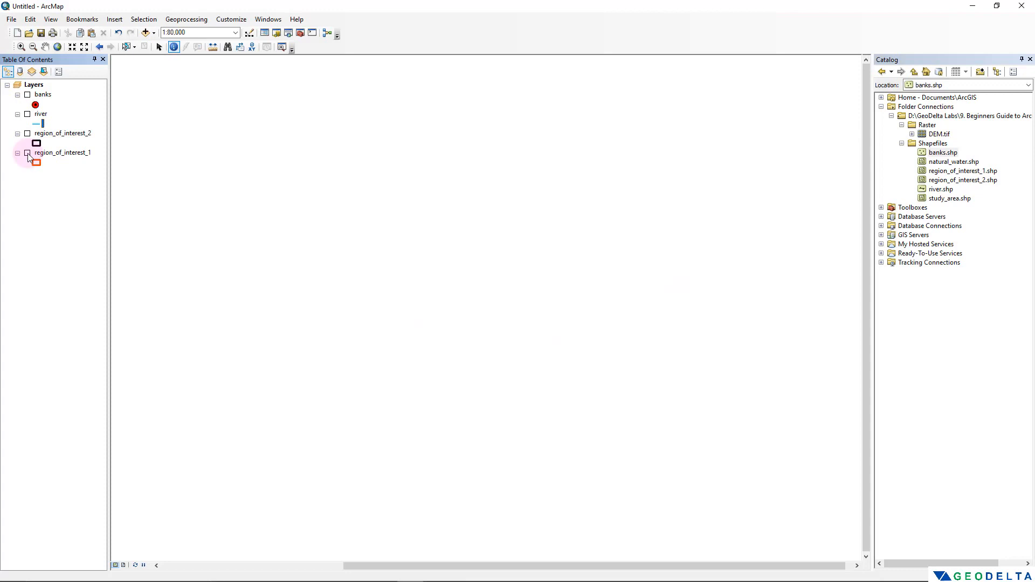
Step: Turn all four layers back on, starting with region_of_interest_1 and banks
click(27, 153)
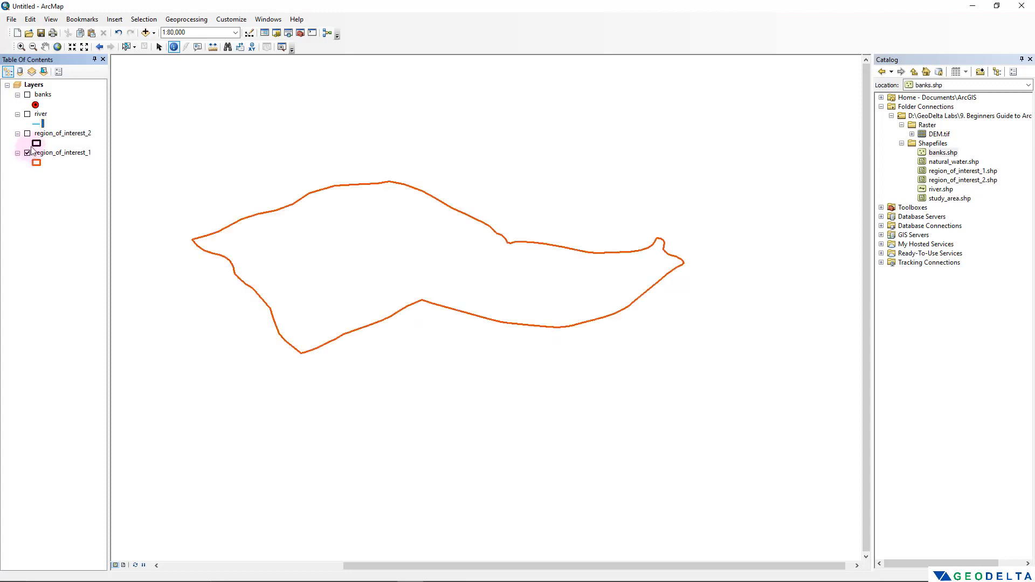
click(27, 95)
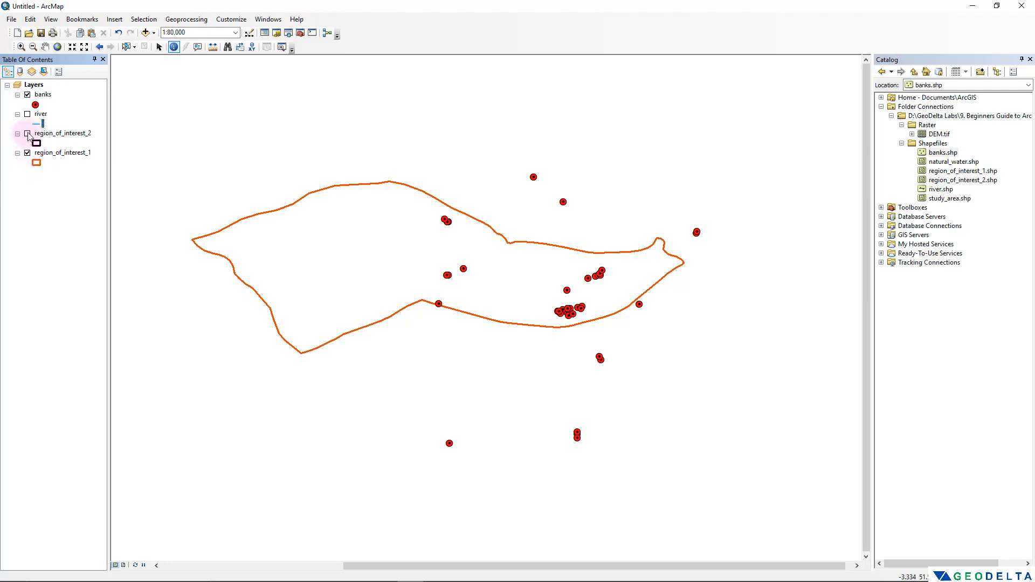
click(27, 134)
click(27, 114)
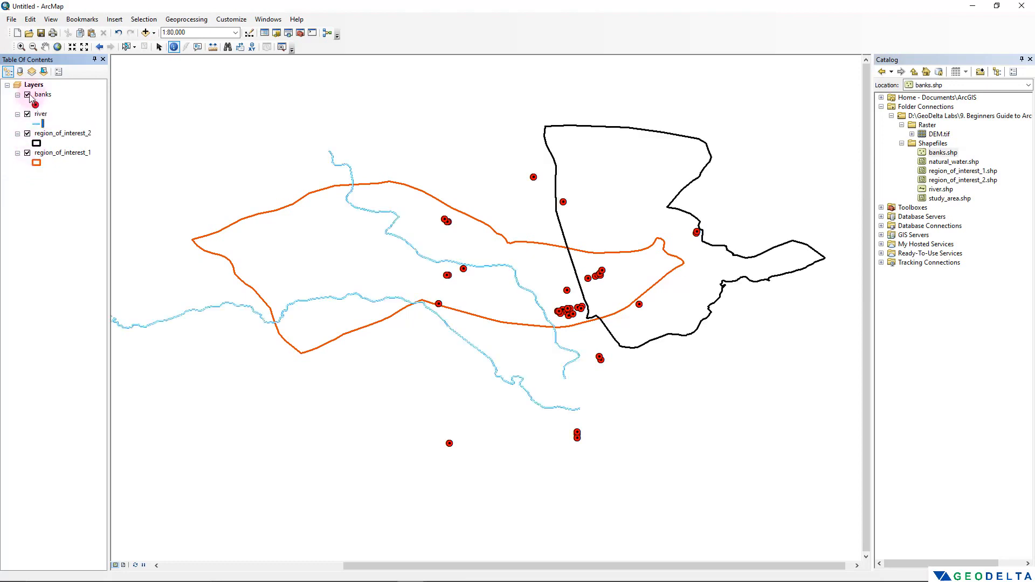
Step: Hide the banks and region_of_interest_2 layers, keeping only river and region_of_interest_1 displayed
click(27, 95)
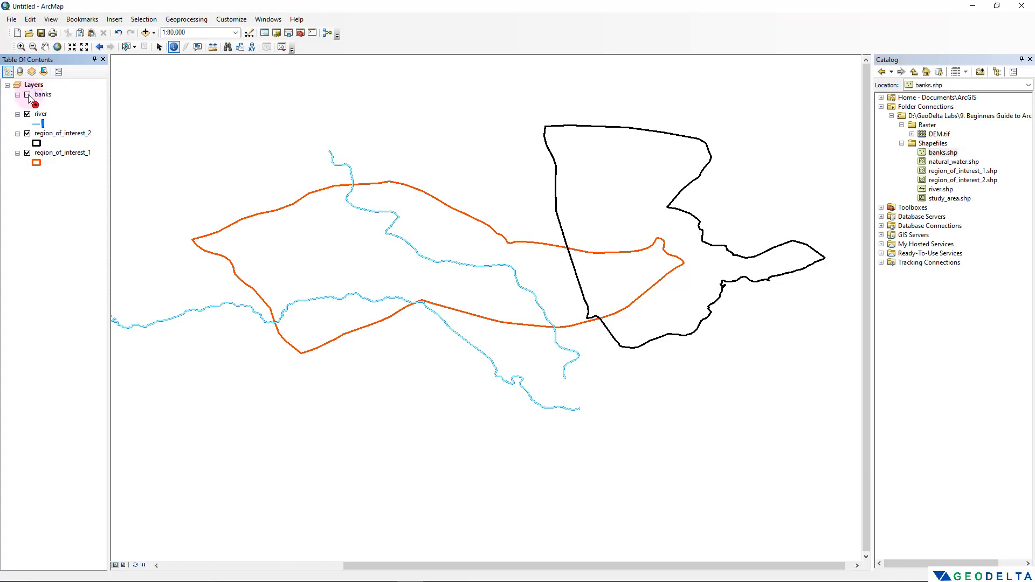
click(27, 153)
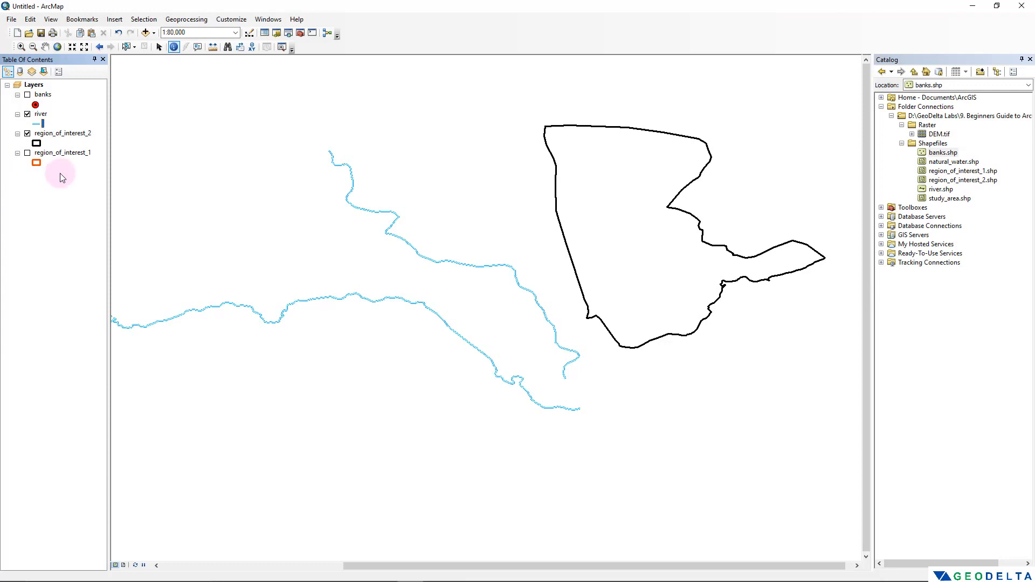
click(27, 154)
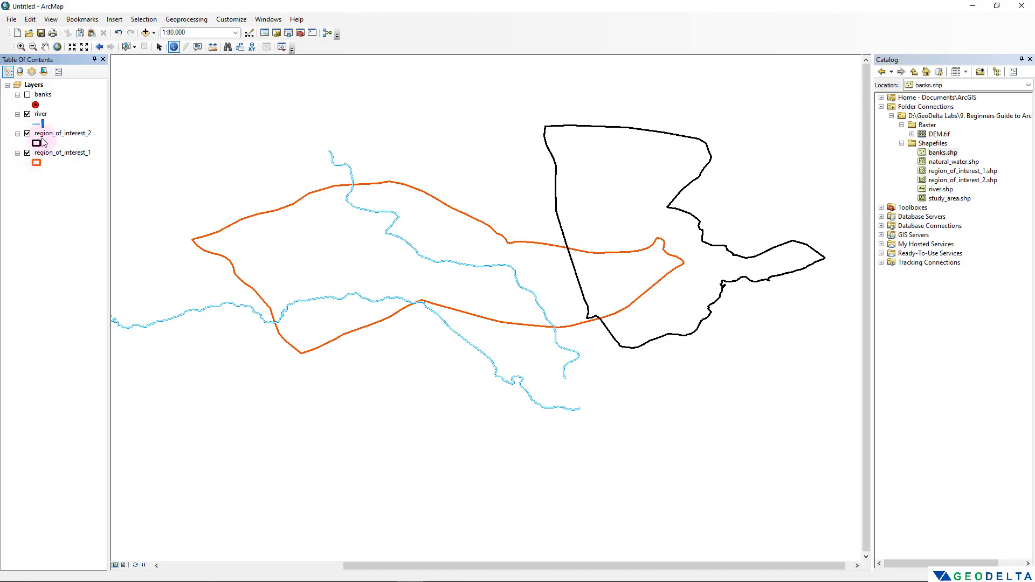
click(27, 134)
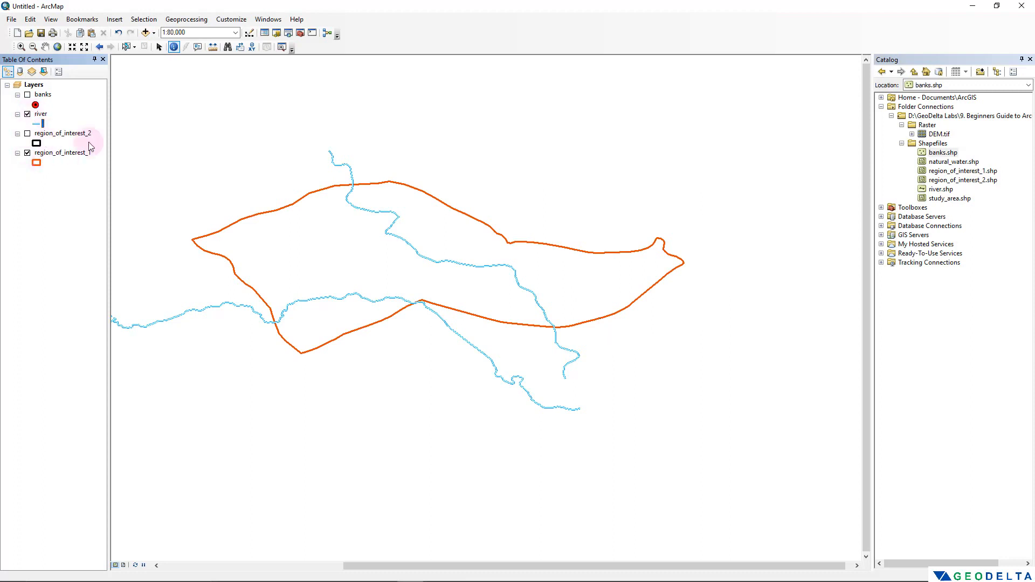
Step: Examine where the river lines cross and extend beyond the region_of_interest_1 boundary
drag(433, 275, 580, 297)
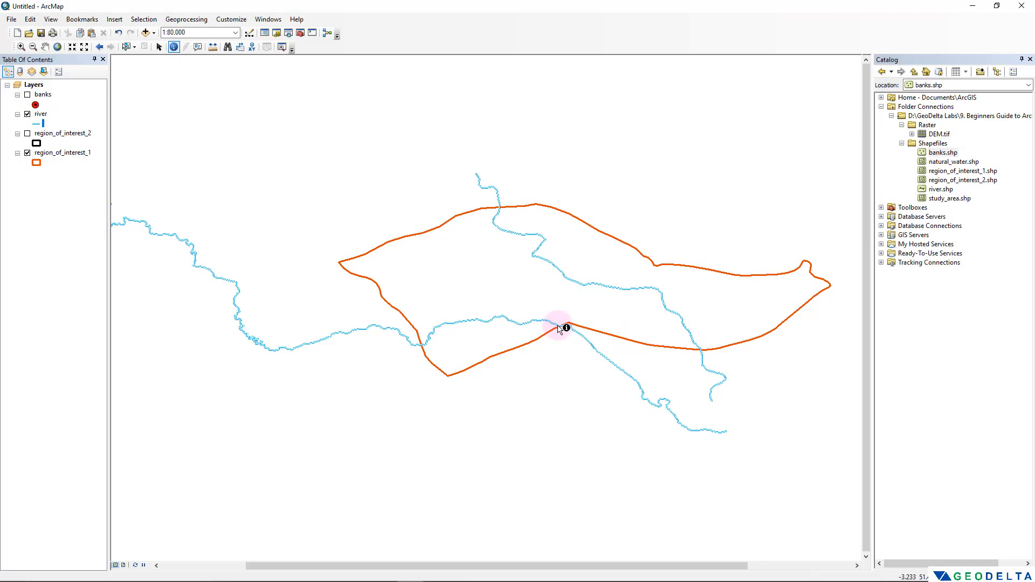
scroll(566, 334, down, 2)
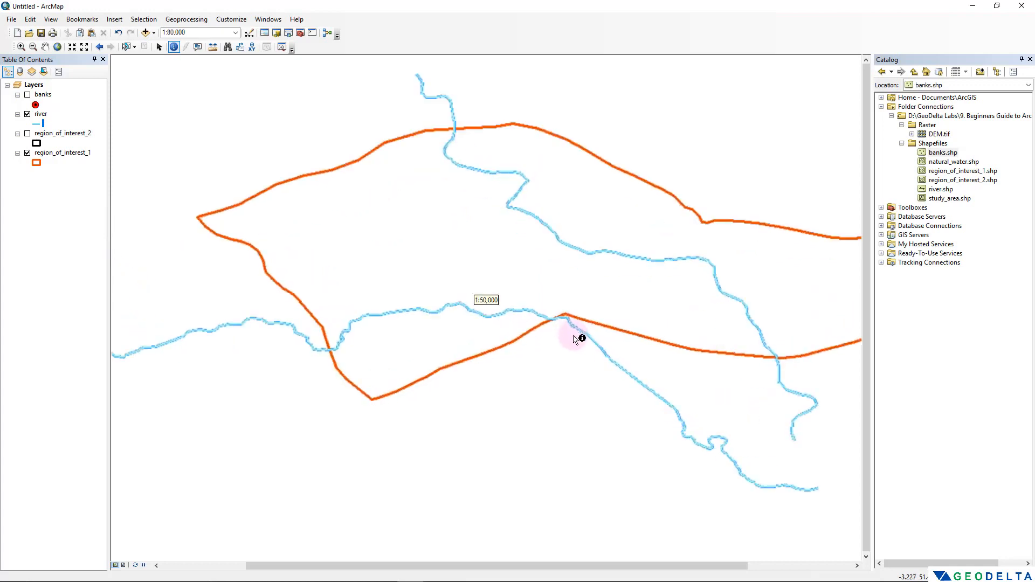
scroll(576, 340, down, 1)
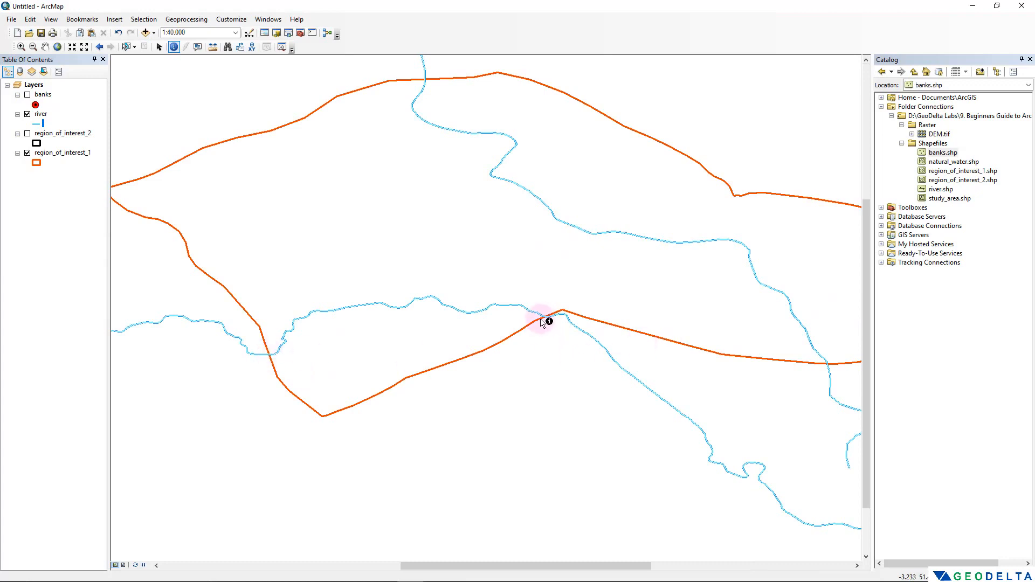
drag(635, 240, 527, 383)
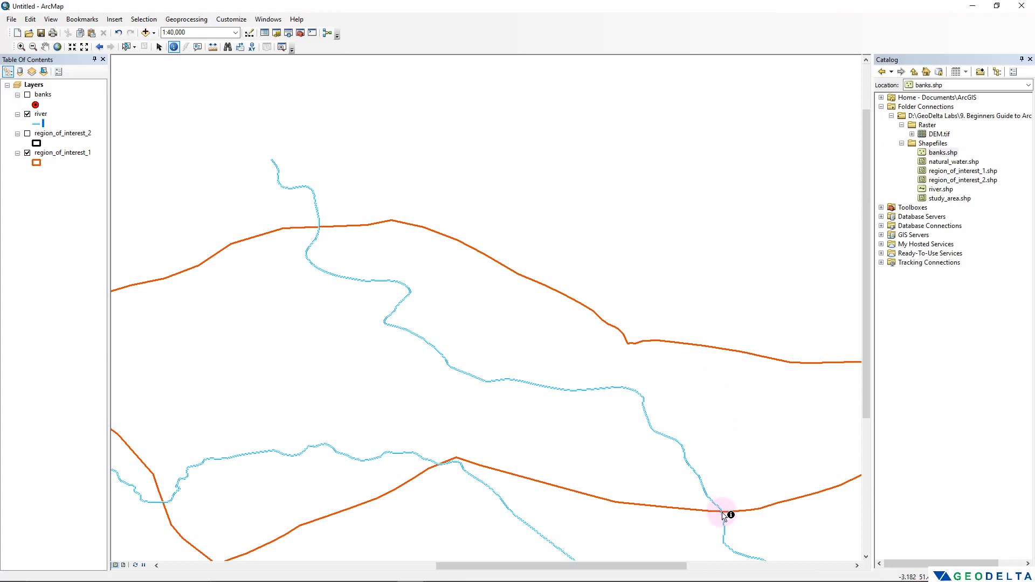
scroll(730, 462, up, 3)
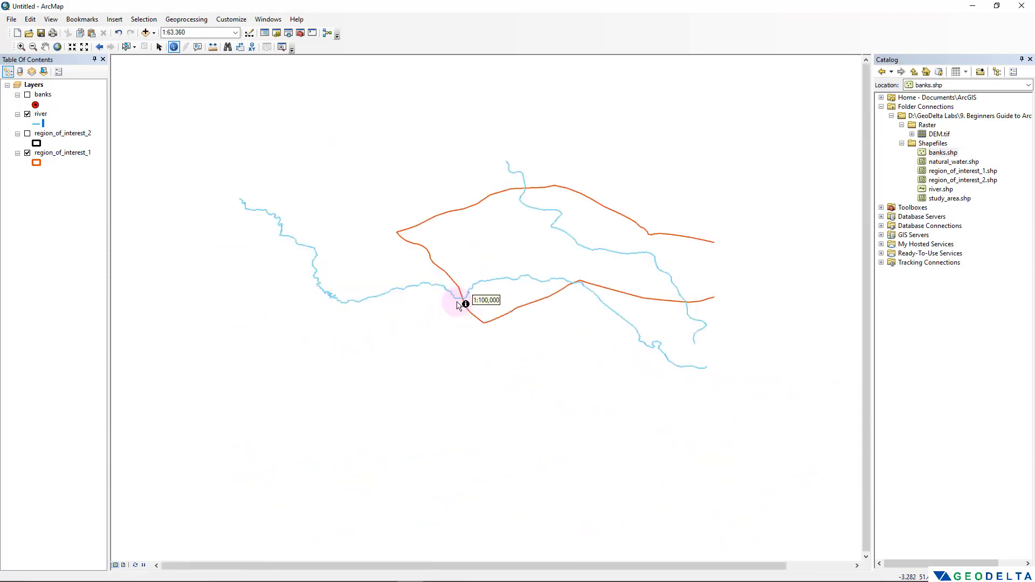
drag(460, 300, 471, 397)
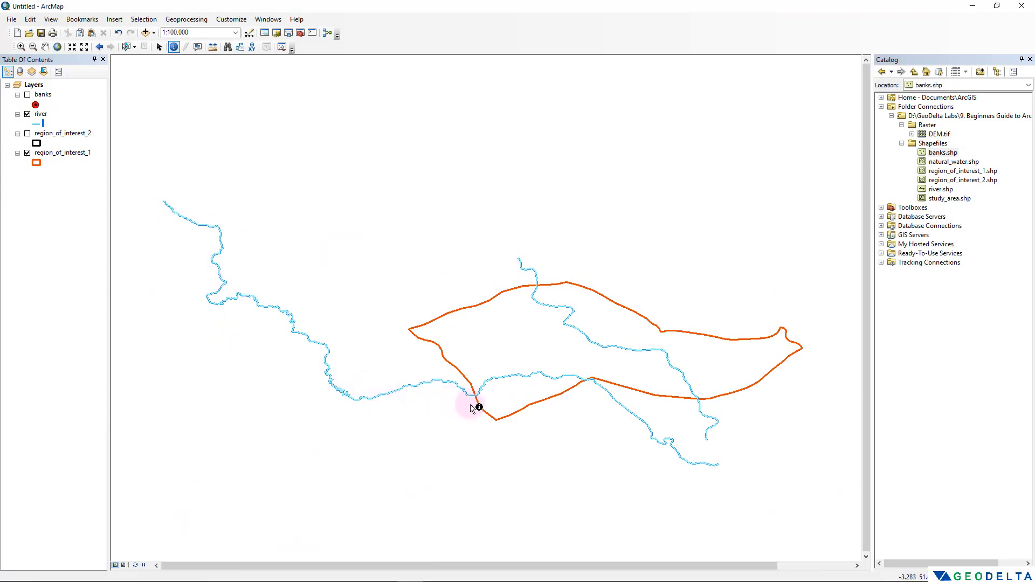
drag(474, 404, 358, 351)
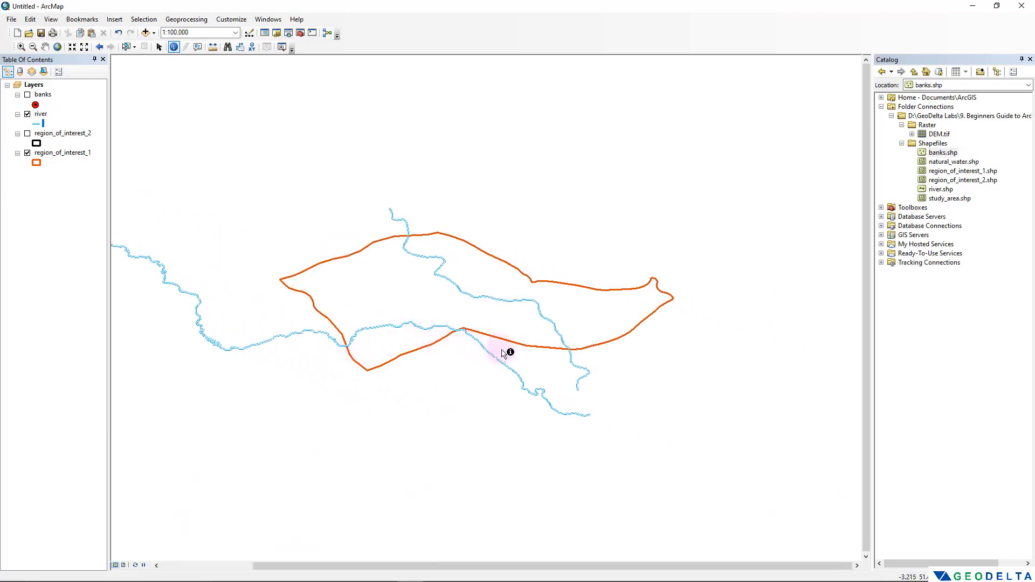
drag(521, 347, 533, 341)
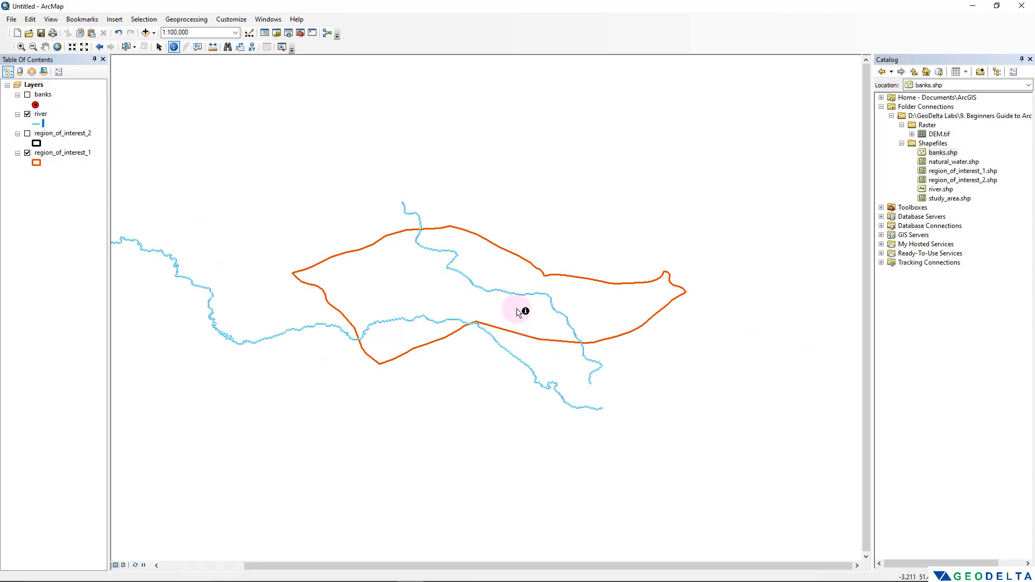
Step: Search the geoprocessing tools for "clip", replacing the previous search term
click(300, 33)
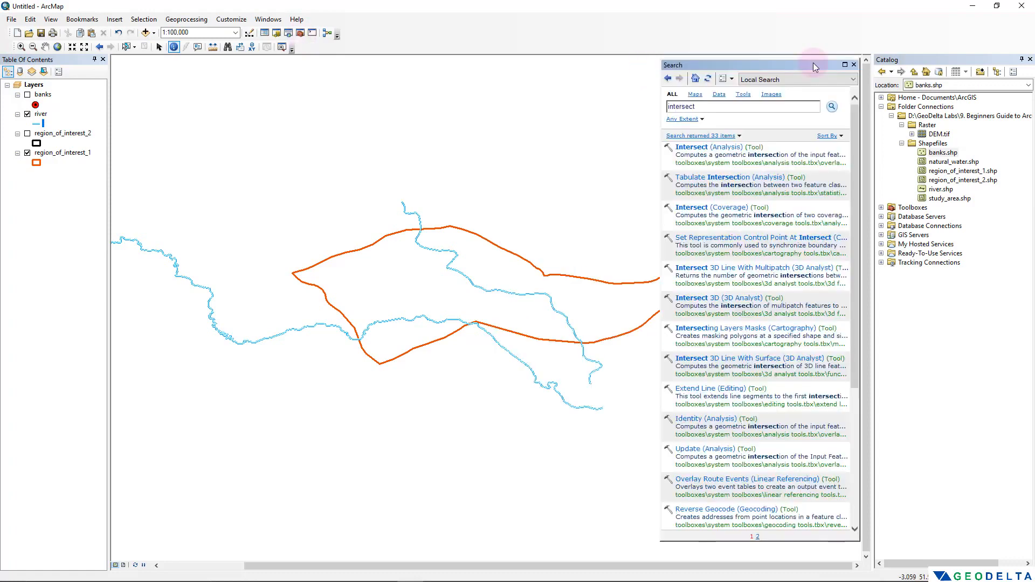
click(730, 106)
drag(730, 107, 619, 108)
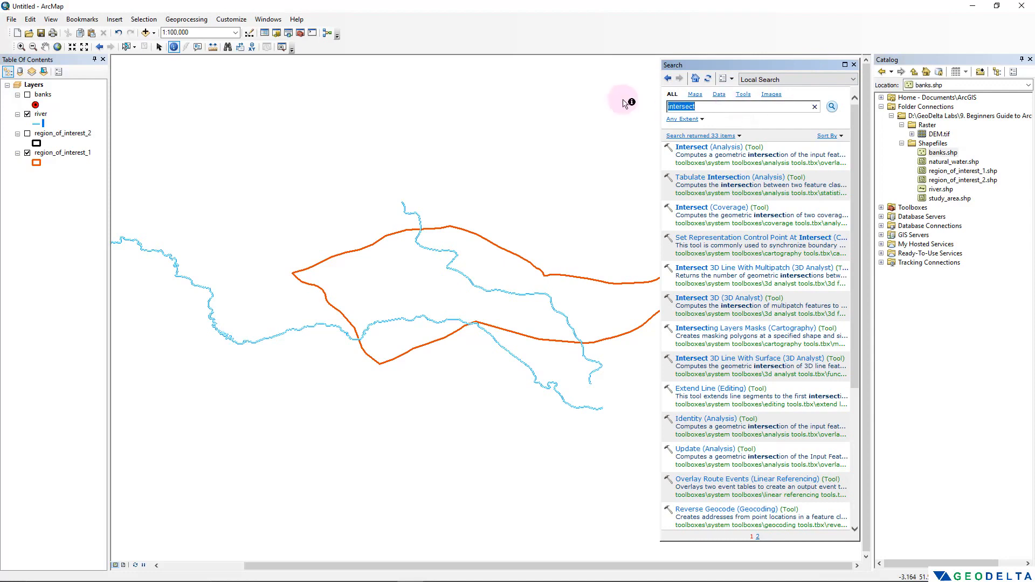
text(clip)
key(Return)
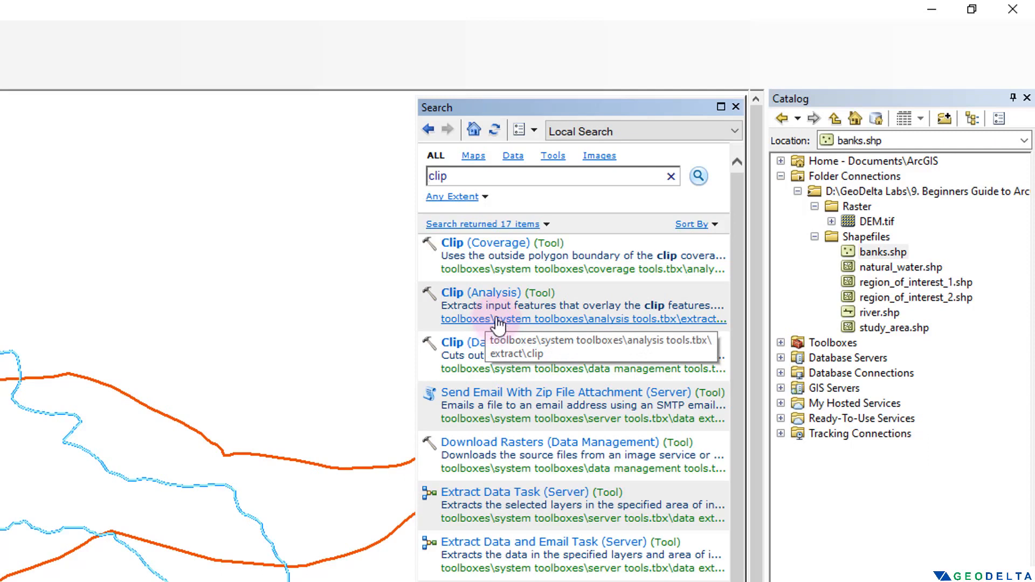
Step: Locate the Clip (Analysis) tool in the system toolboxes, collapse the Overlay toolset and select the Analysis Tools toolbox
click(497, 319)
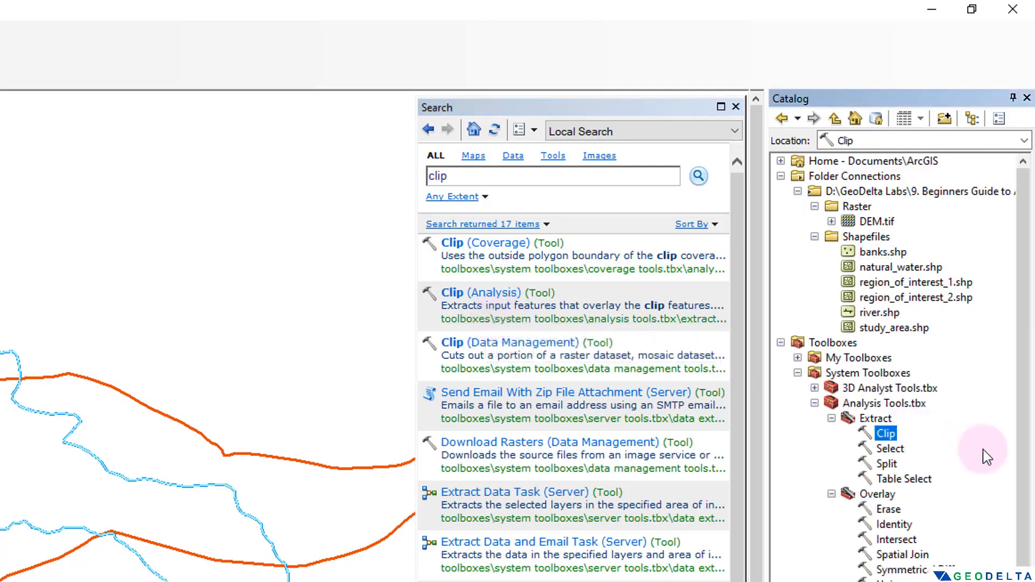
click(832, 494)
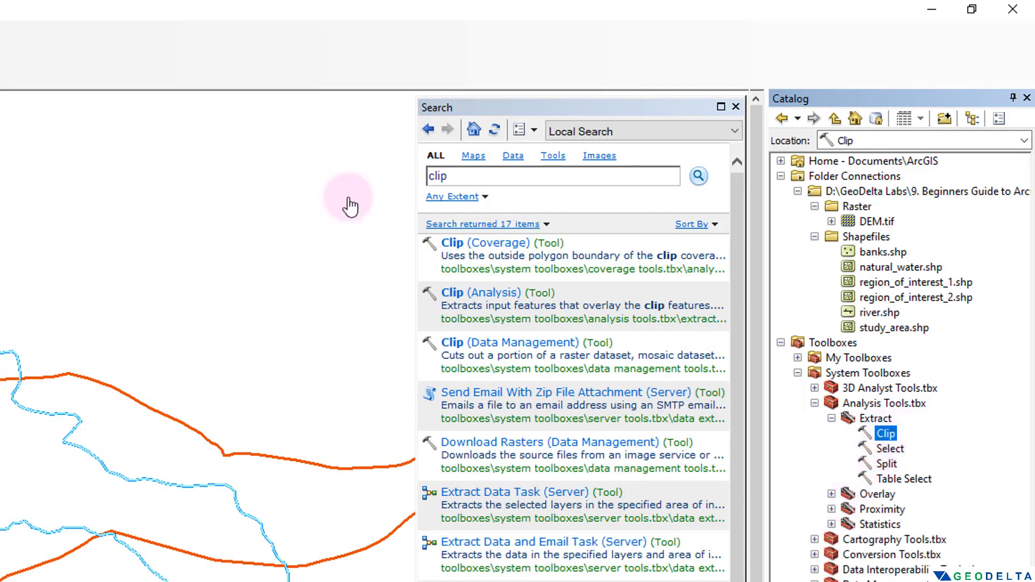
click(871, 405)
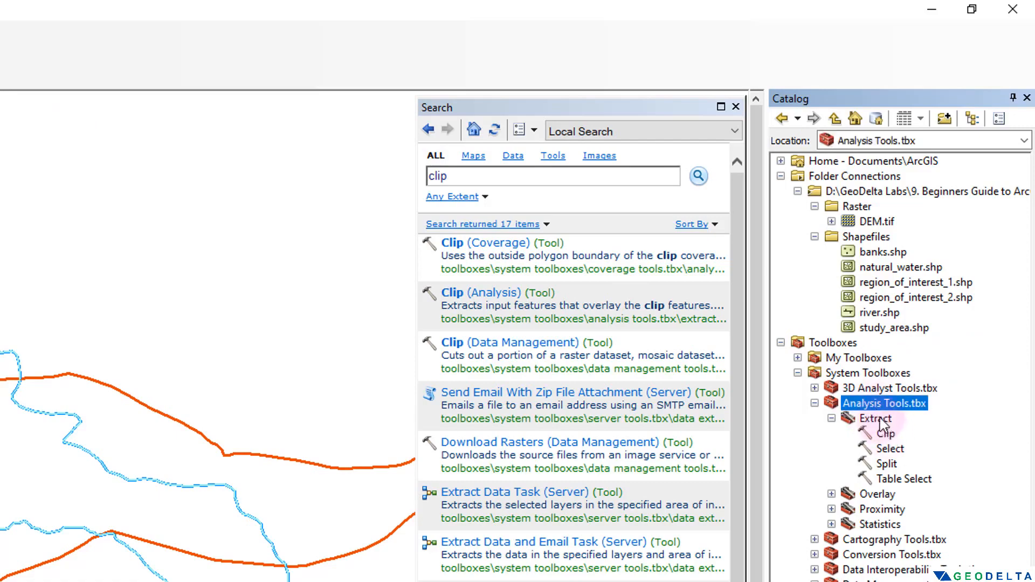
Step: Locate Clip in the Extract toolset, open the Clip (Analysis) tool and close the search results
click(880, 420)
click(889, 434)
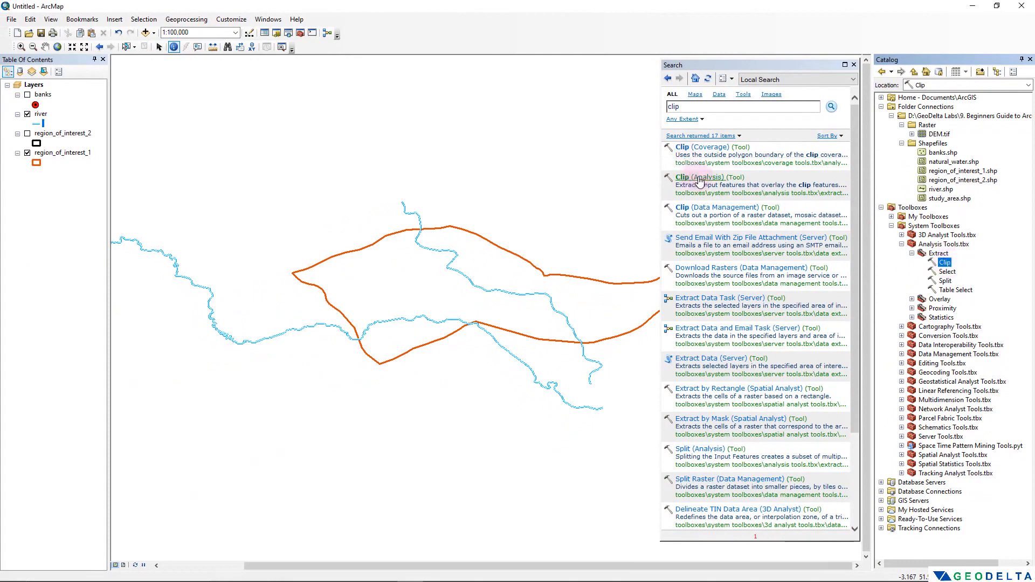
click(699, 181)
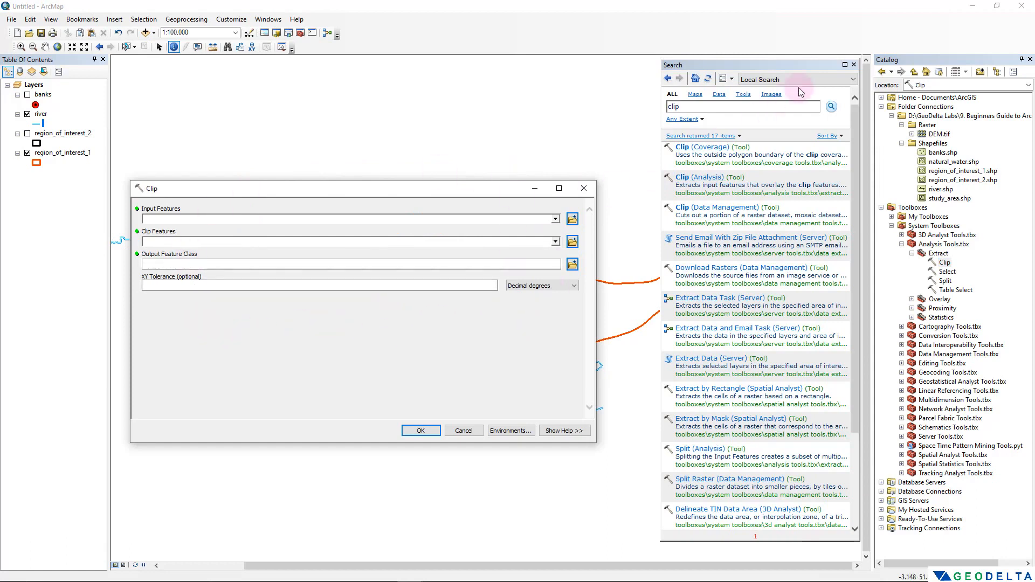
click(854, 65)
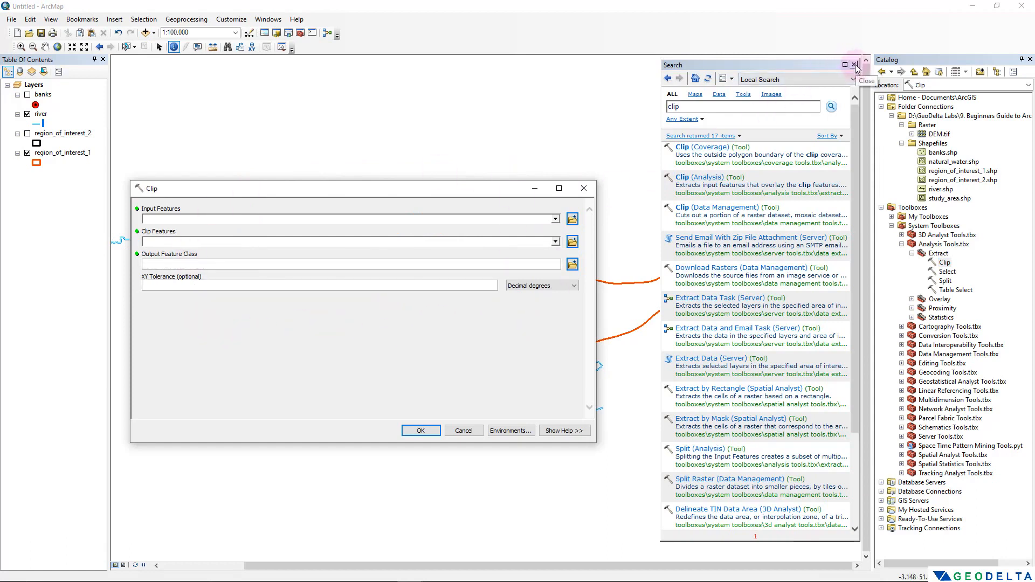
drag(354, 186, 482, 167)
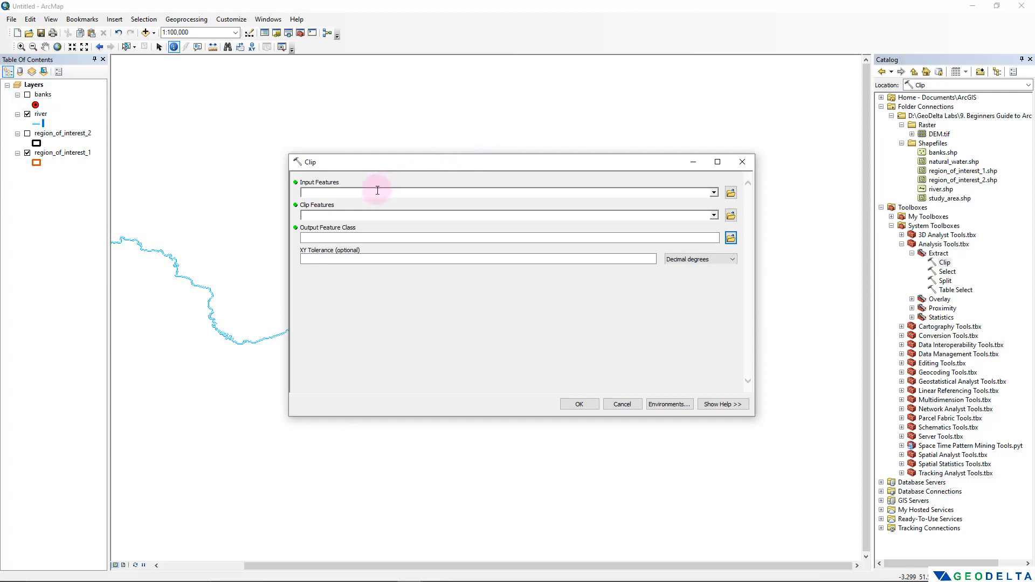
Step: Set the river layer as the input features of the Clip tool
click(714, 193)
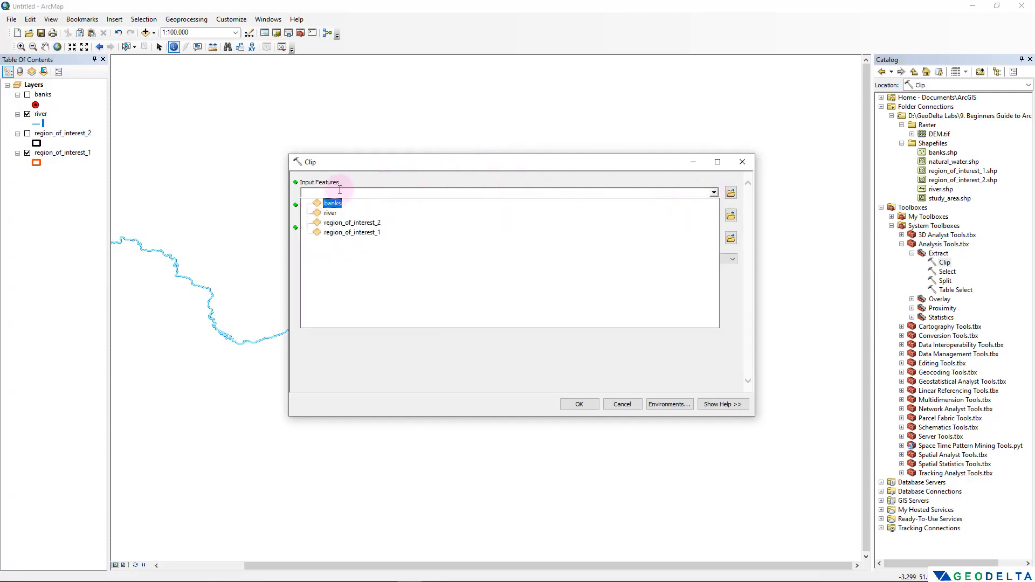
click(331, 214)
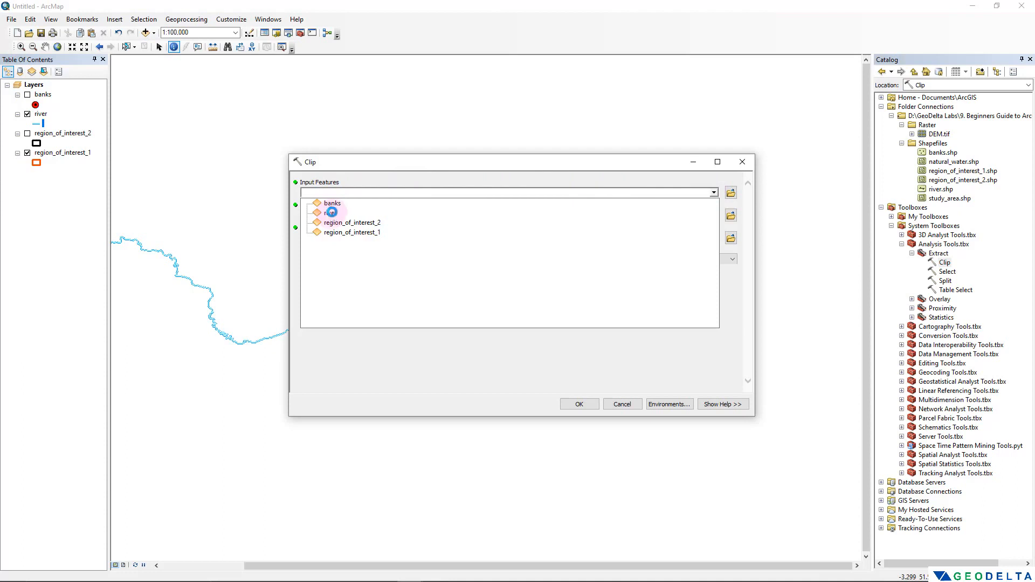
click(40, 113)
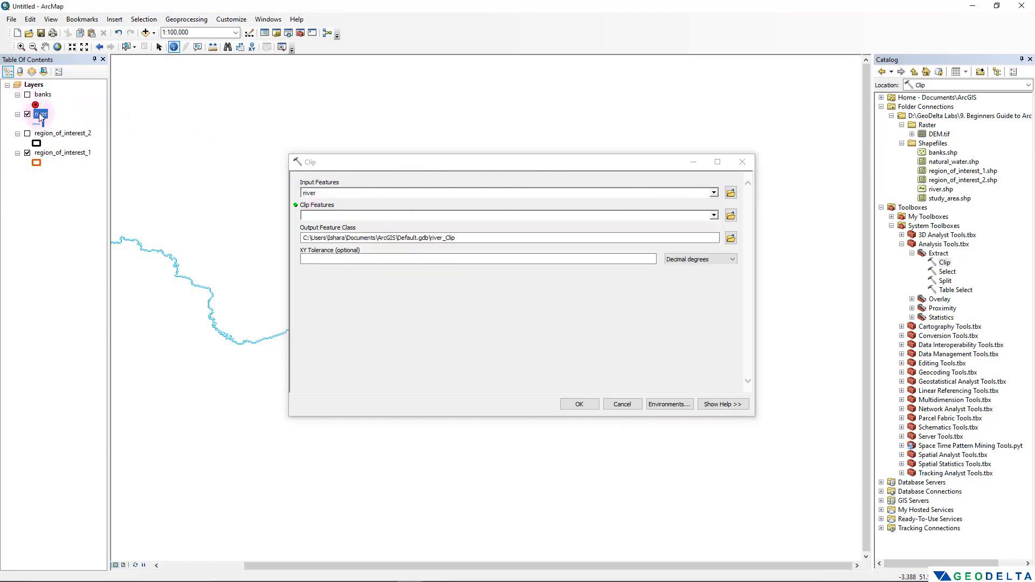
drag(38, 116, 339, 193)
click(345, 213)
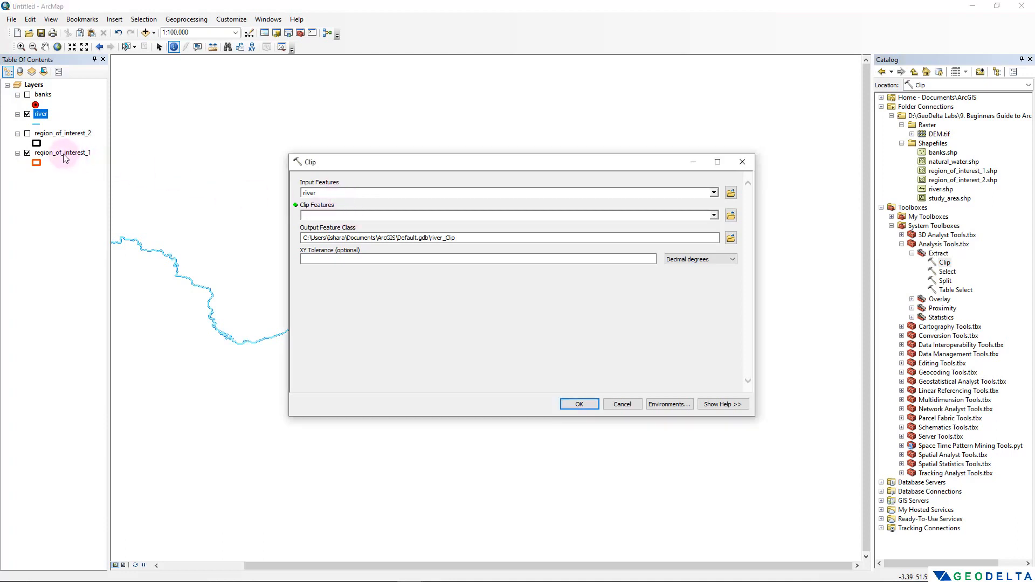
Step: Move the Clip dialog to expose the map and set region_of_interest_1 as the clip features
drag(533, 162, 298, 211)
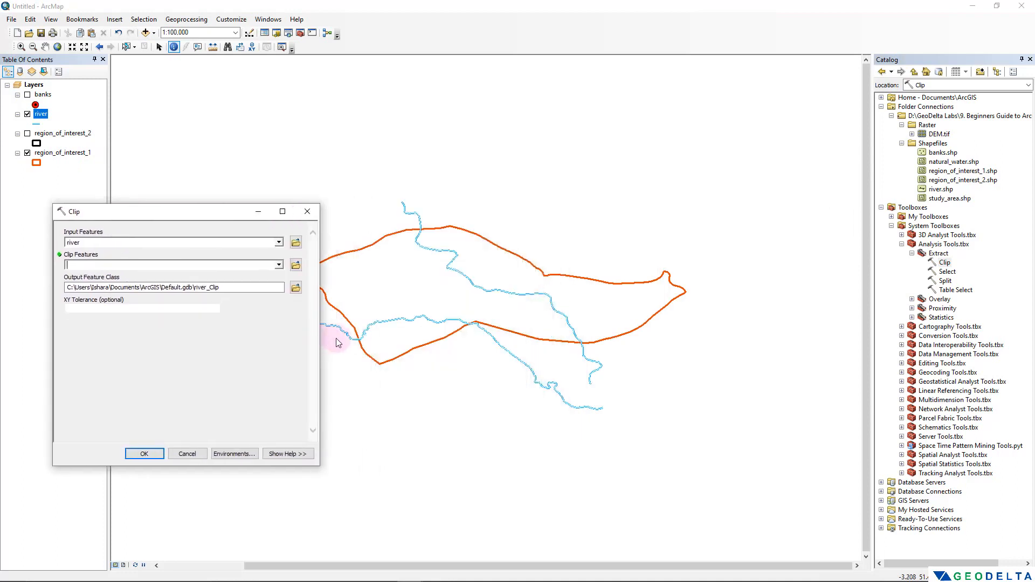
drag(336, 343, 397, 340)
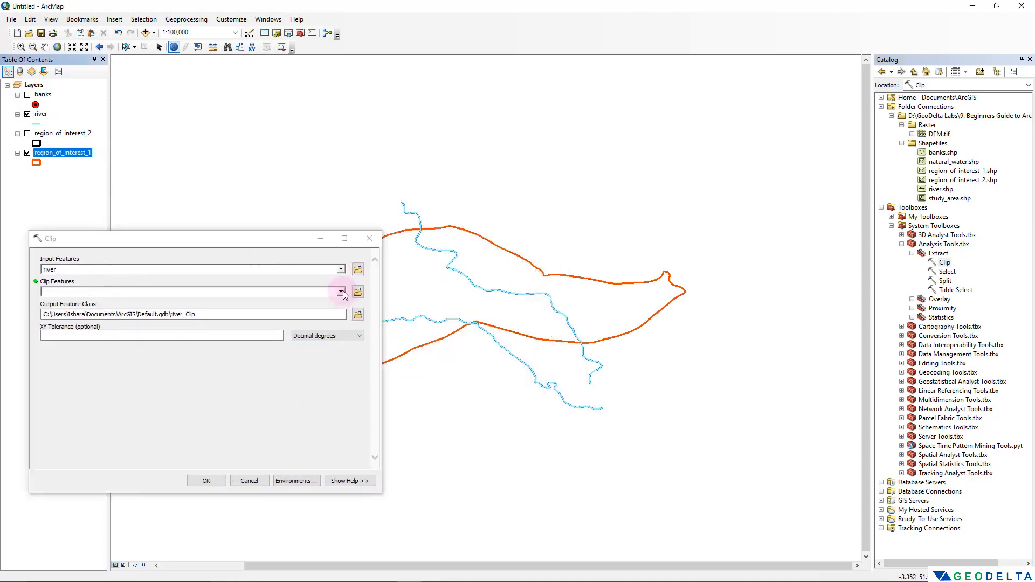
click(341, 292)
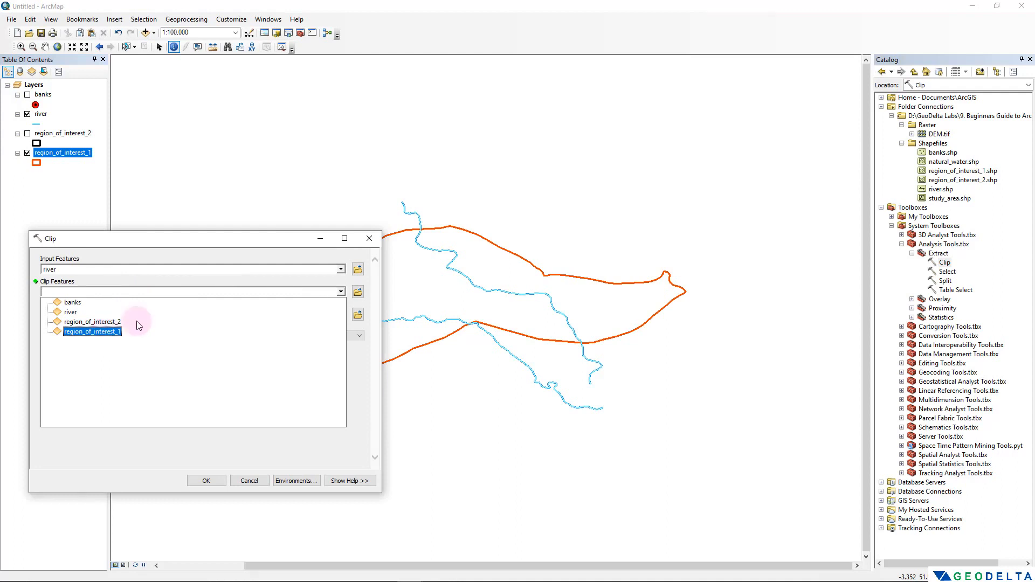
click(298, 241)
drag(56, 157, 84, 293)
drag(84, 293, 82, 289)
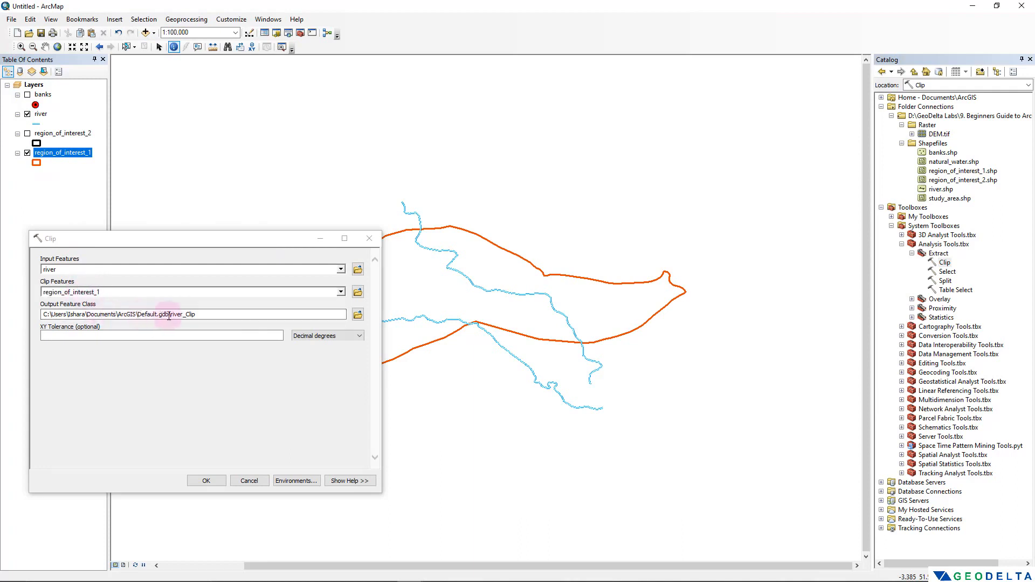
Step: Set the clip output to a feature class named clip_rivers in the Shapefiles folder of the connected ArcGIS Desktop guide folder
click(358, 315)
click(192, 292)
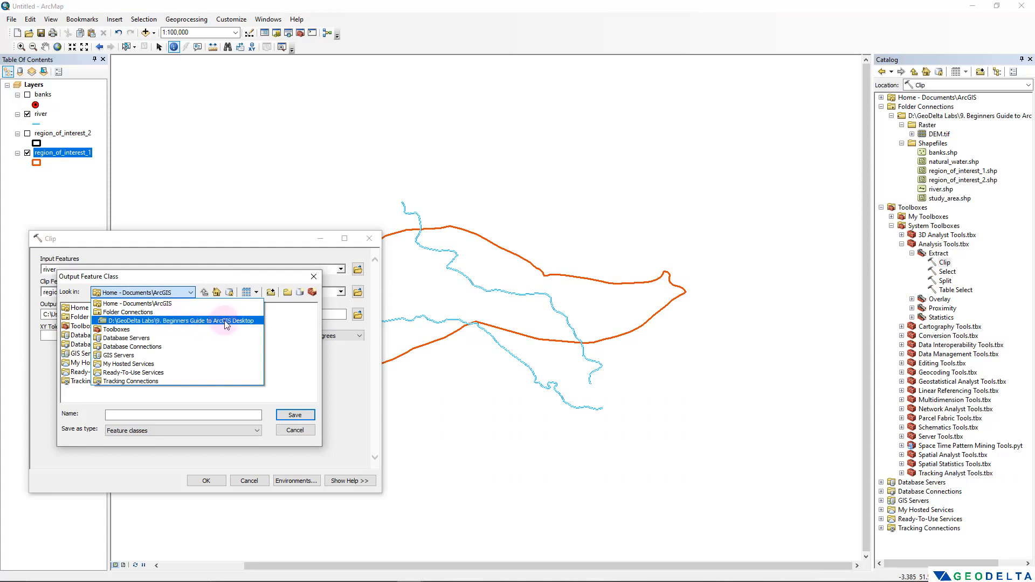
click(258, 273)
click(189, 292)
click(173, 320)
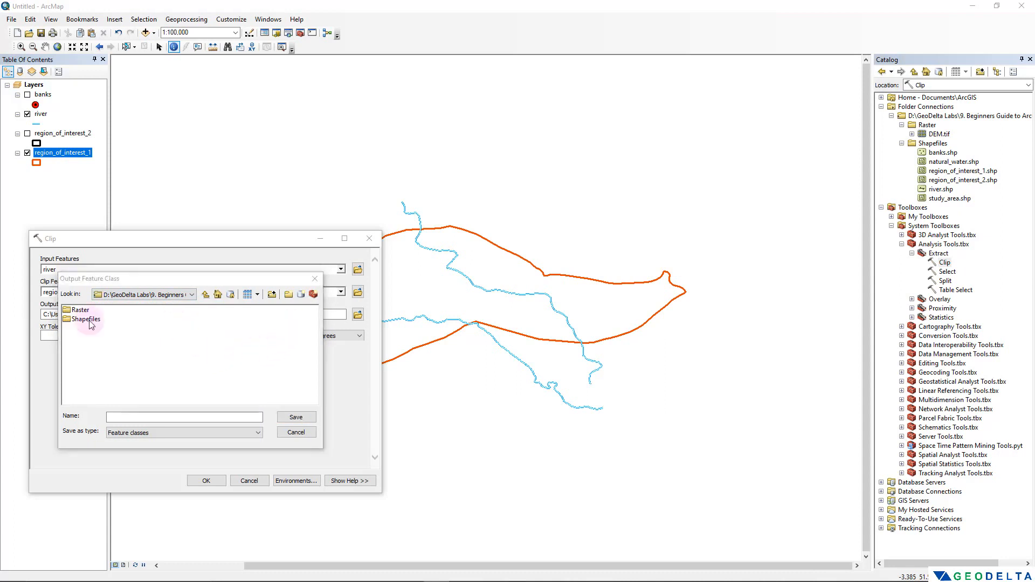
double_click(89, 322)
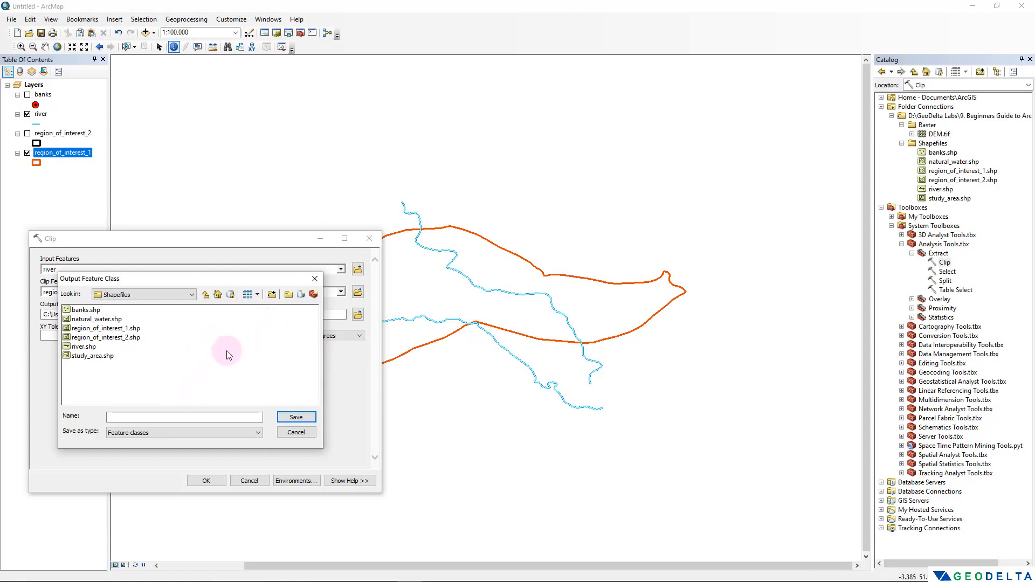
click(148, 416)
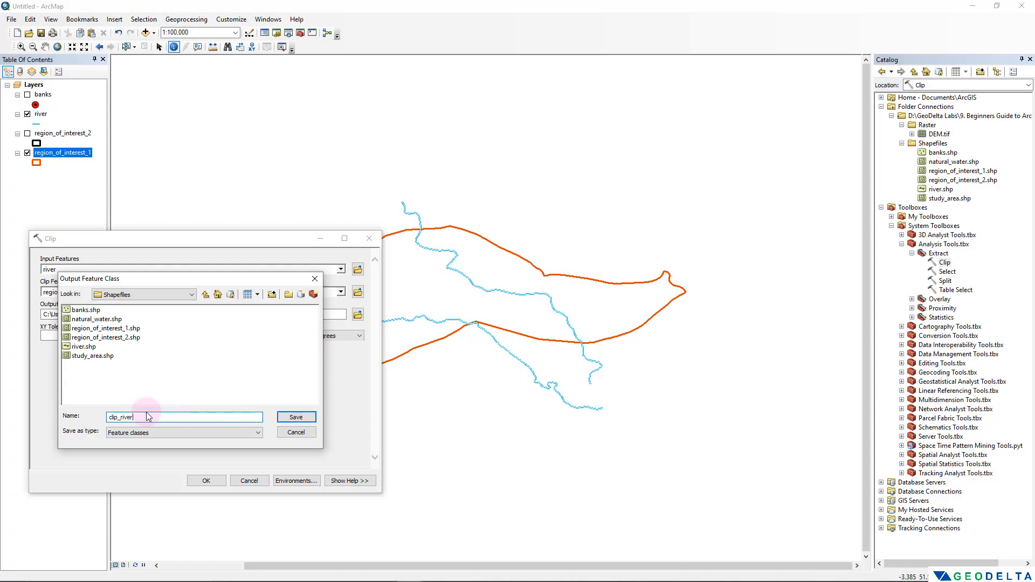
click(285, 416)
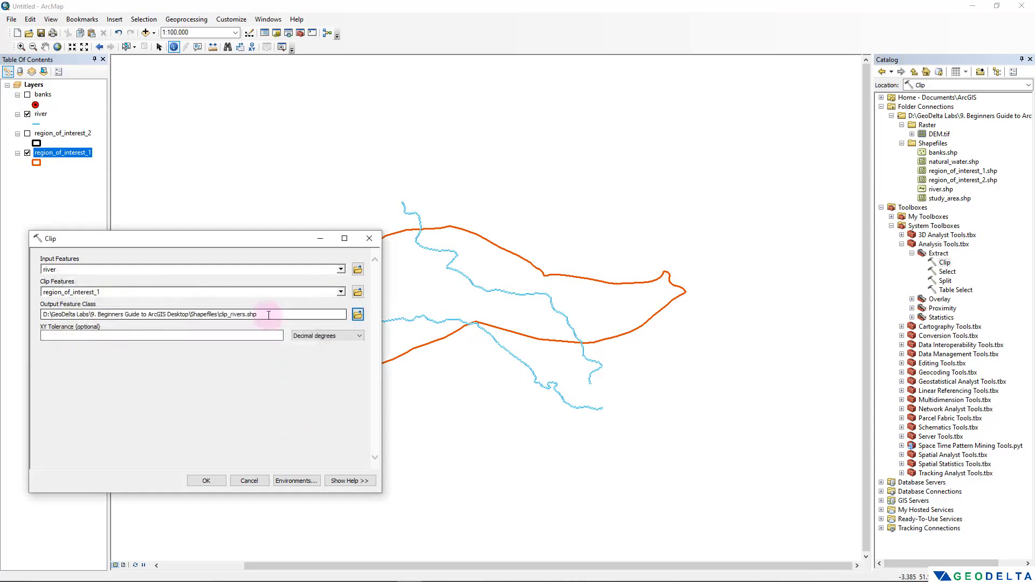
Step: Check the clip_rivers.shp output name and run the Clip tool on the river layer
drag(259, 316, 220, 317)
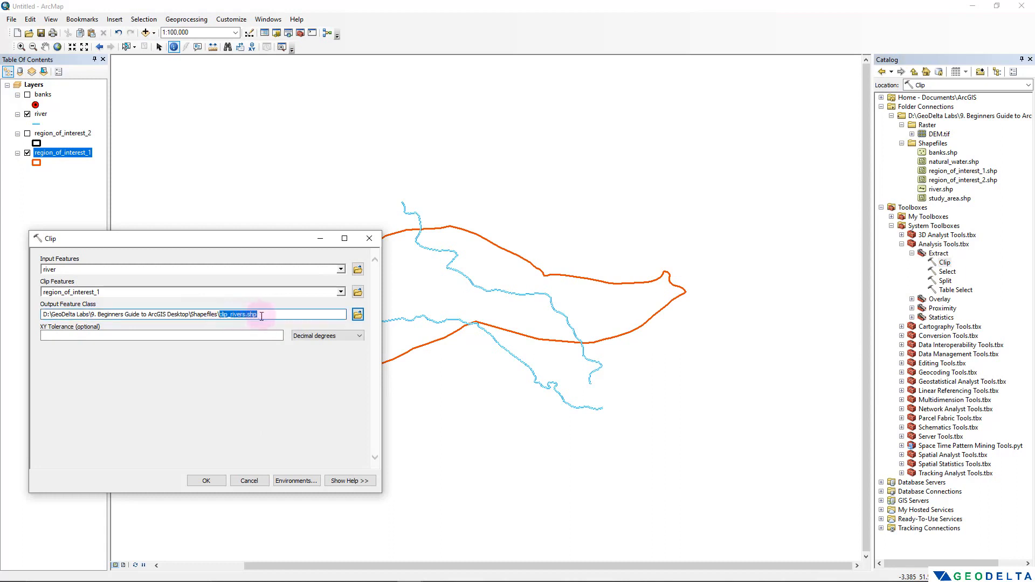
click(261, 316)
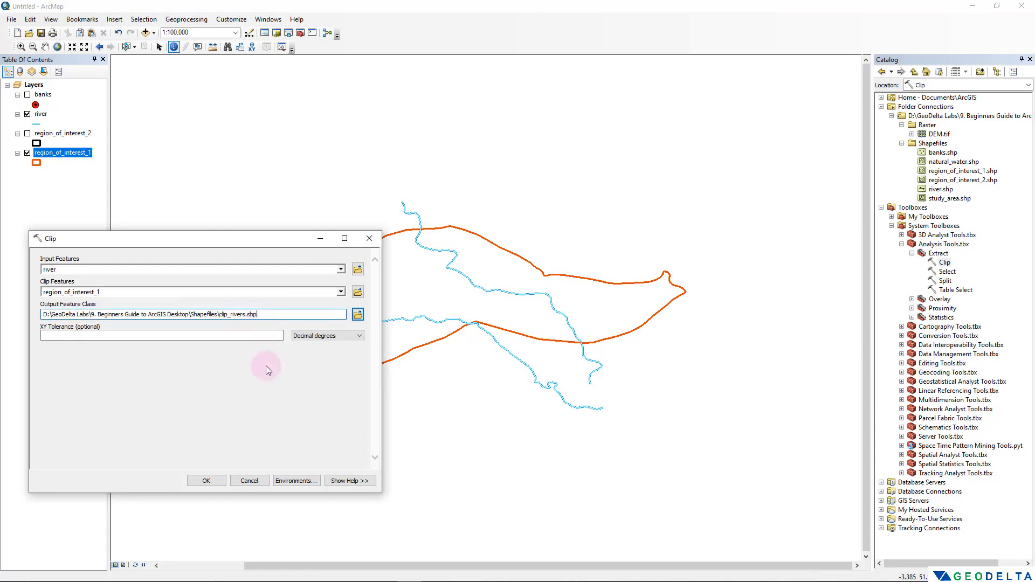
click(211, 486)
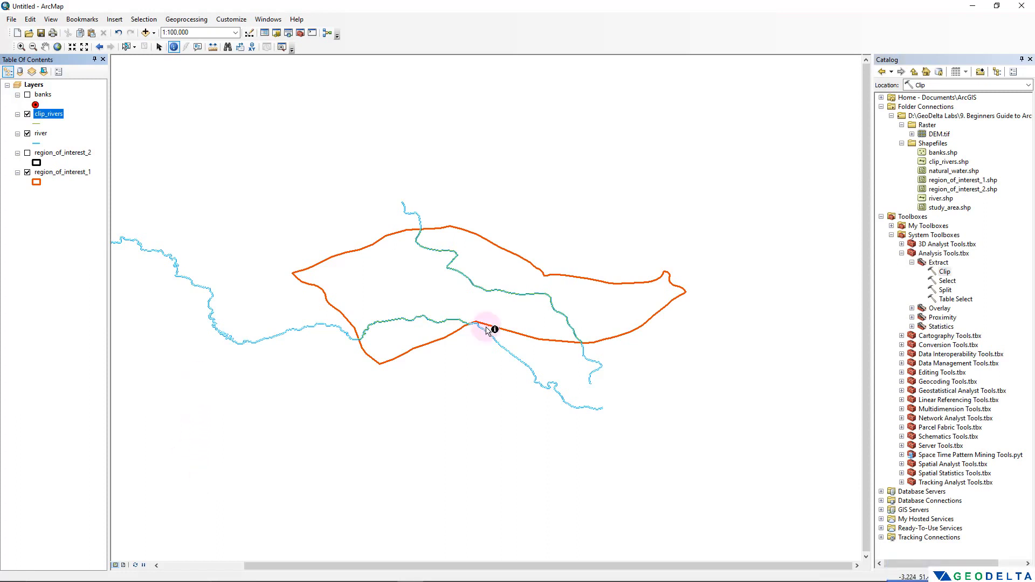
scroll(488, 330, up, 2)
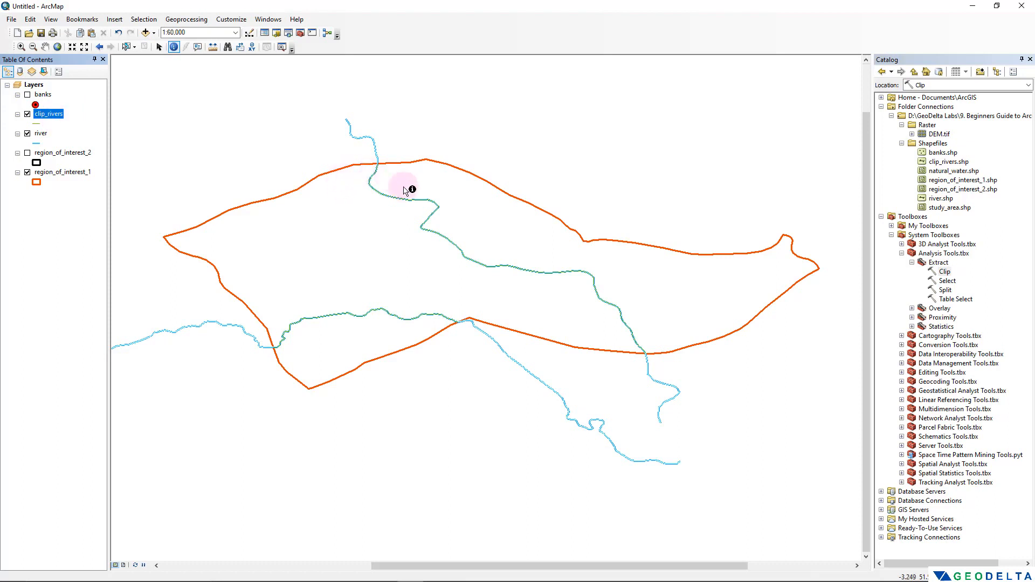
Step: Restyle the clip_rivers line symbol with a strong blue colour and a thicker line width
click(37, 124)
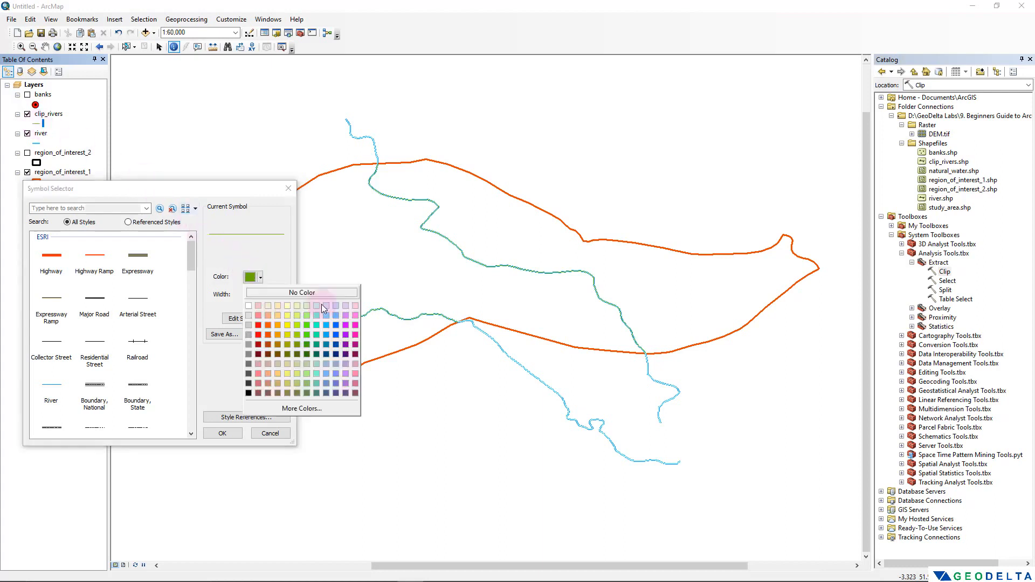
click(255, 277)
click(328, 334)
click(269, 293)
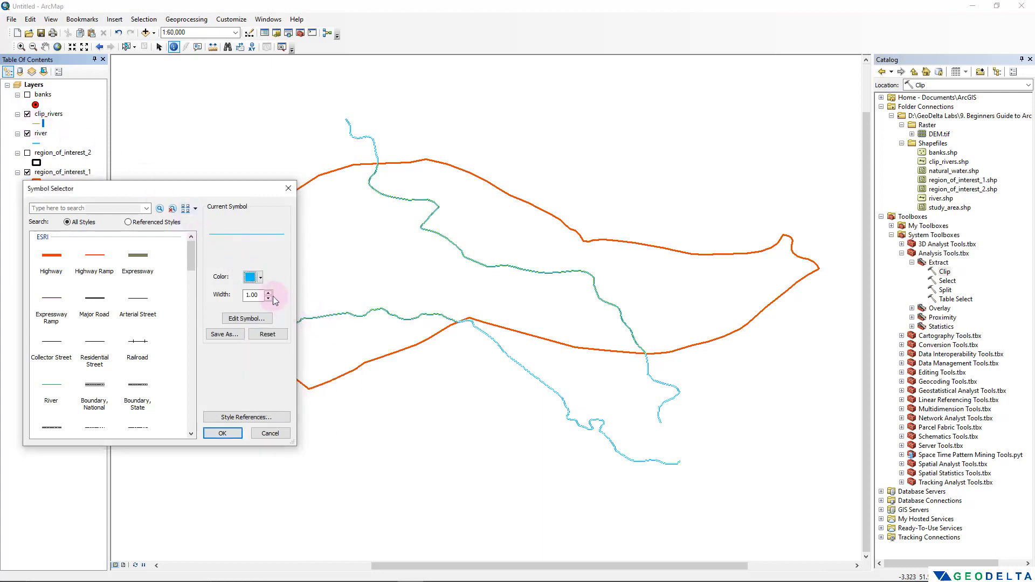
click(269, 292)
click(268, 292)
click(268, 293)
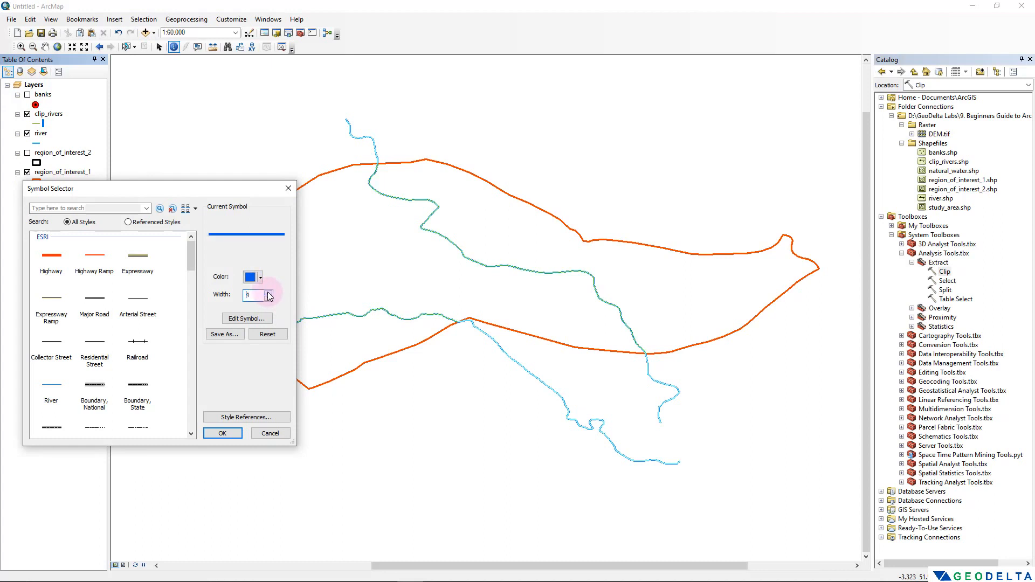
click(269, 297)
click(224, 434)
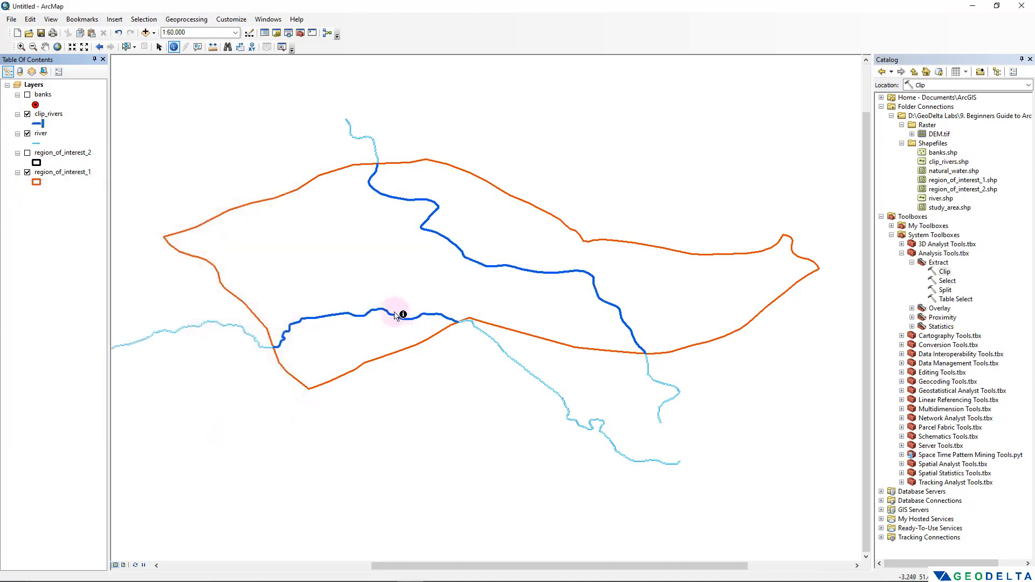
Step: Hide the original river layer, keeping only clip_rivers and region_of_interest_1 displayed, and inspect the clipped lines
drag(399, 300, 430, 351)
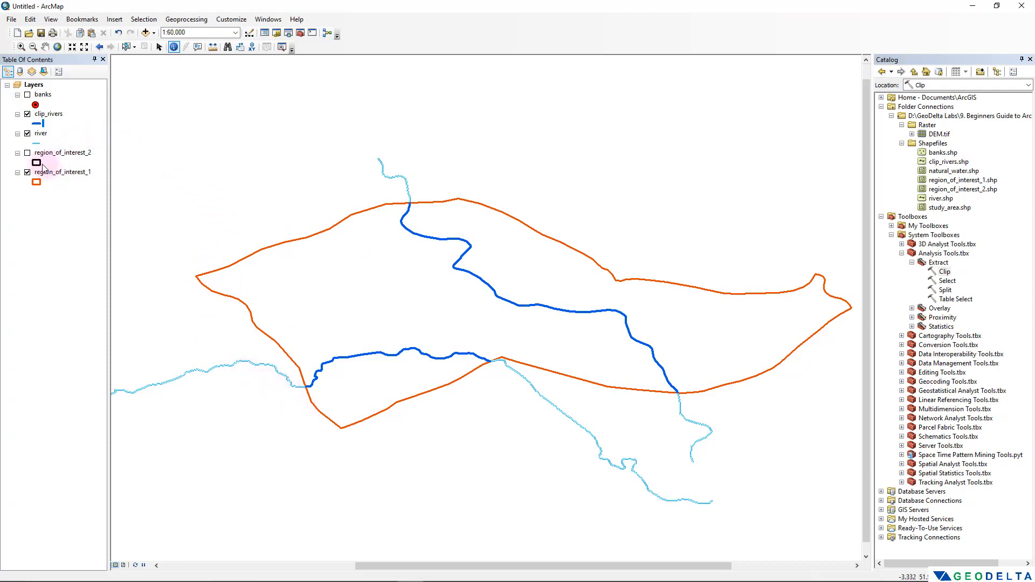
click(27, 134)
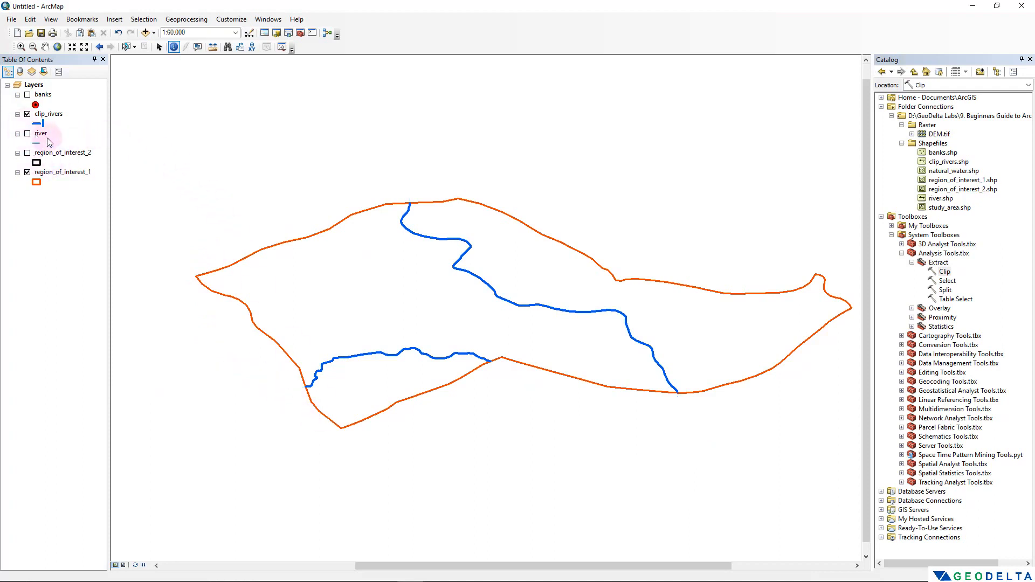
drag(480, 296, 303, 242)
drag(416, 275, 611, 336)
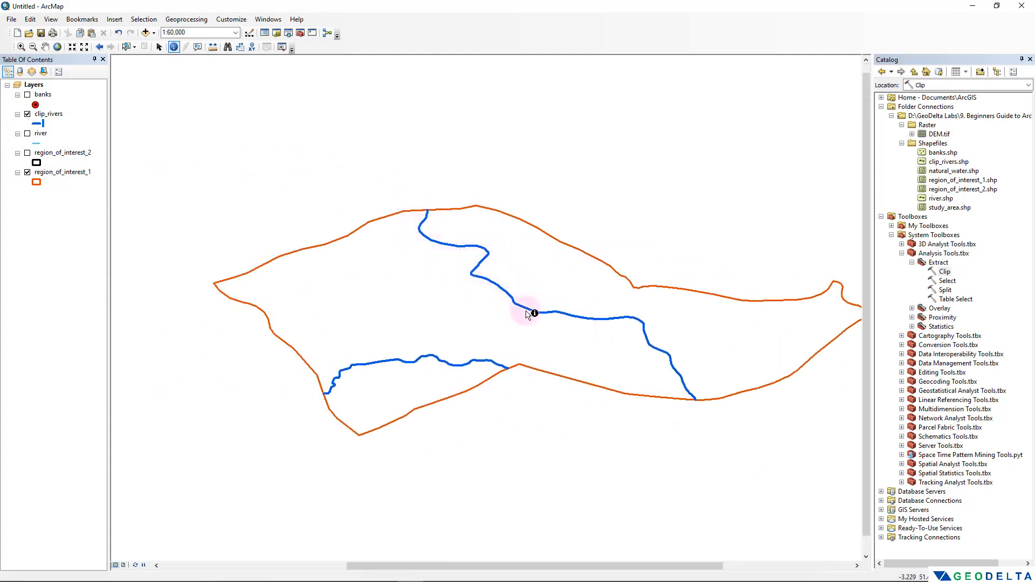
drag(667, 371, 605, 373)
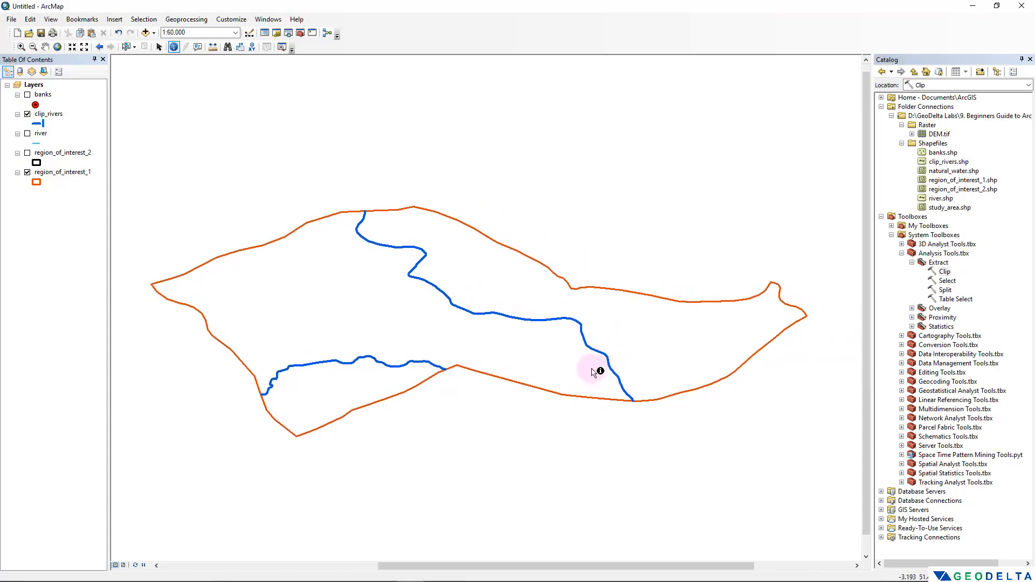
Step: Open the attribute table of clip_rivers, narrow its window and bring the name fields into view
right_click(53, 115)
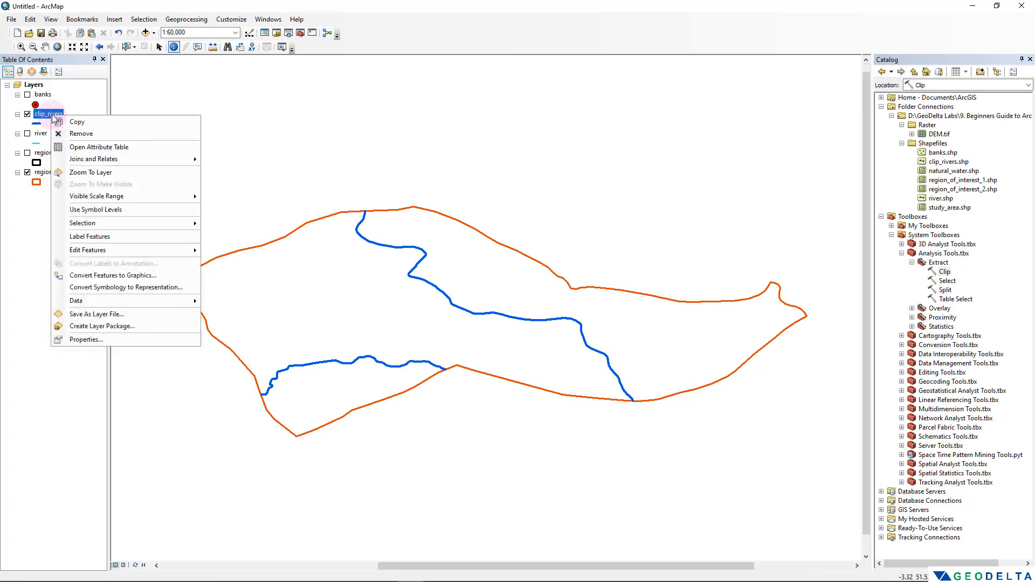
click(100, 149)
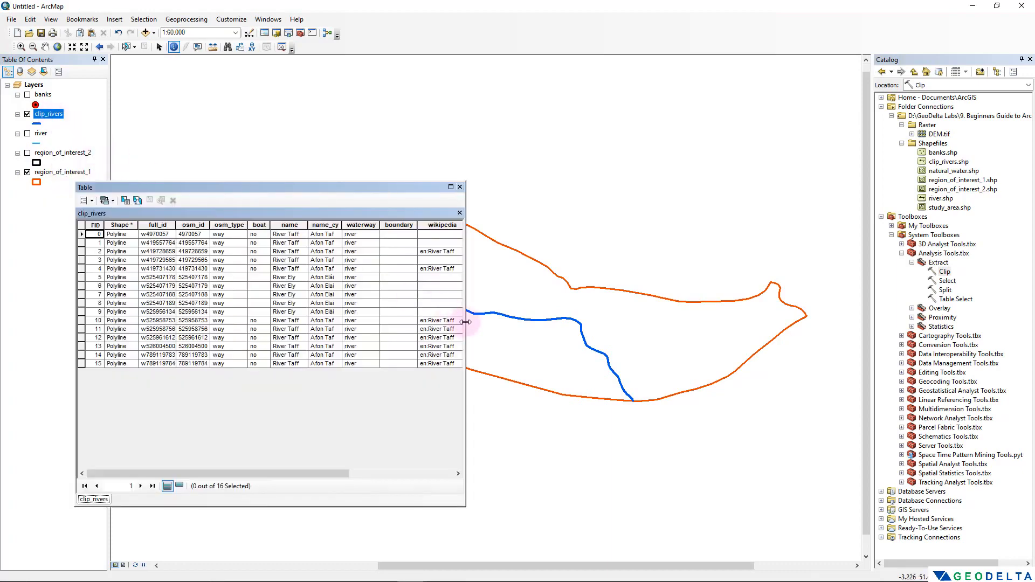
drag(465, 322, 304, 302)
drag(130, 473, 177, 472)
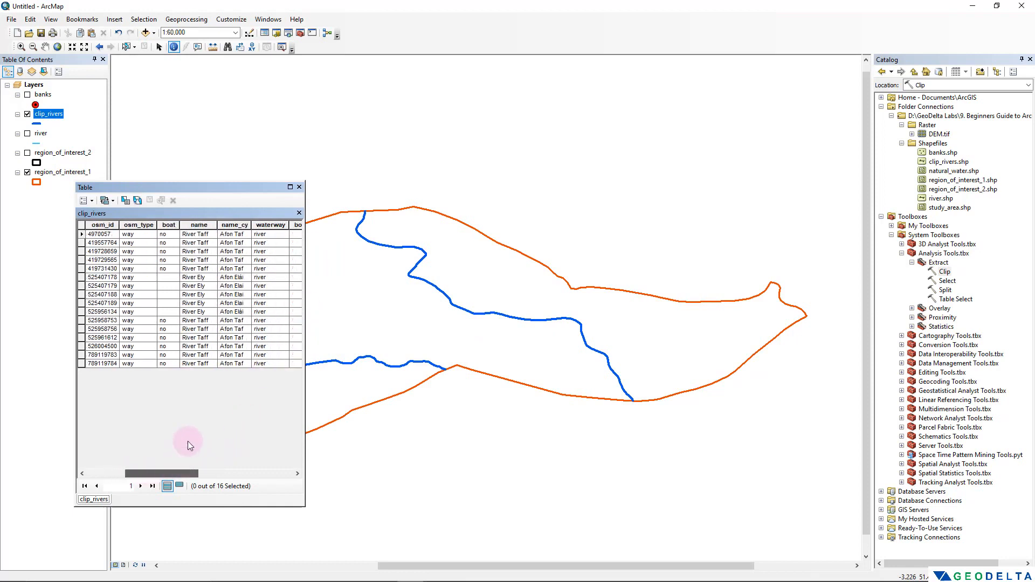
Step: Sort the clip_rivers table by the name field, select all River Ely records and move the table clear of their map lines
double_click(200, 224)
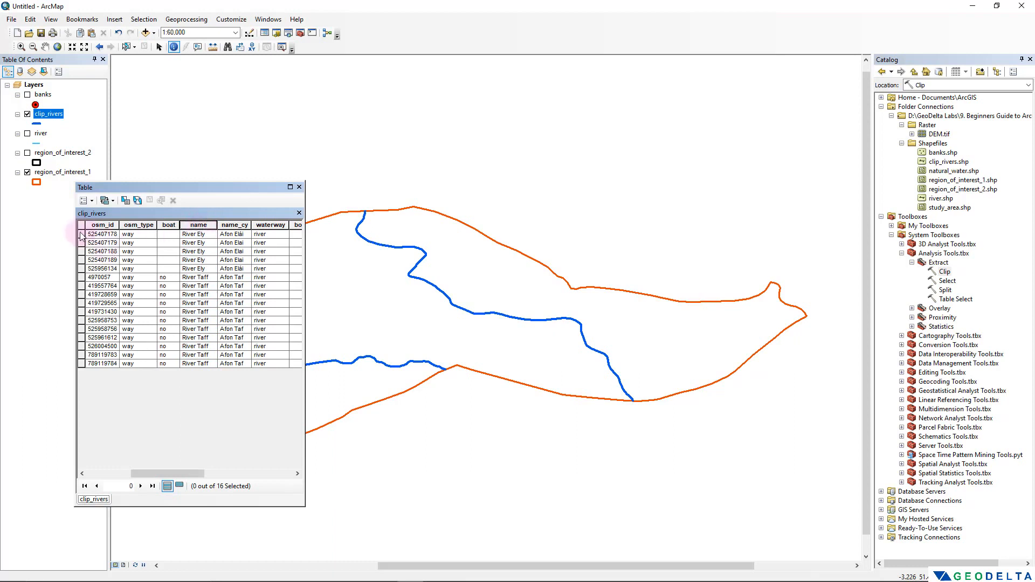
drag(81, 235, 81, 269)
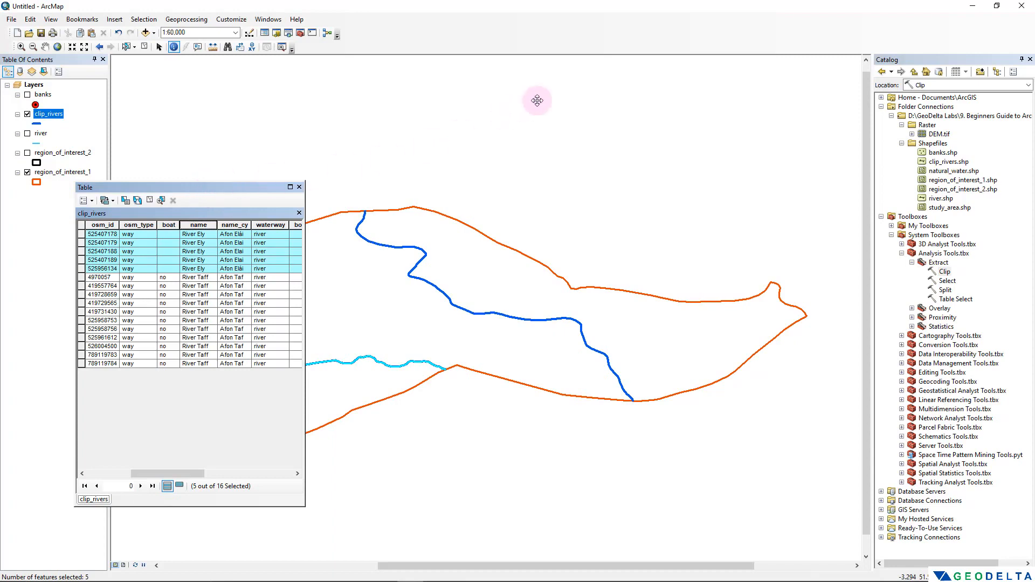
drag(537, 101, 638, 120)
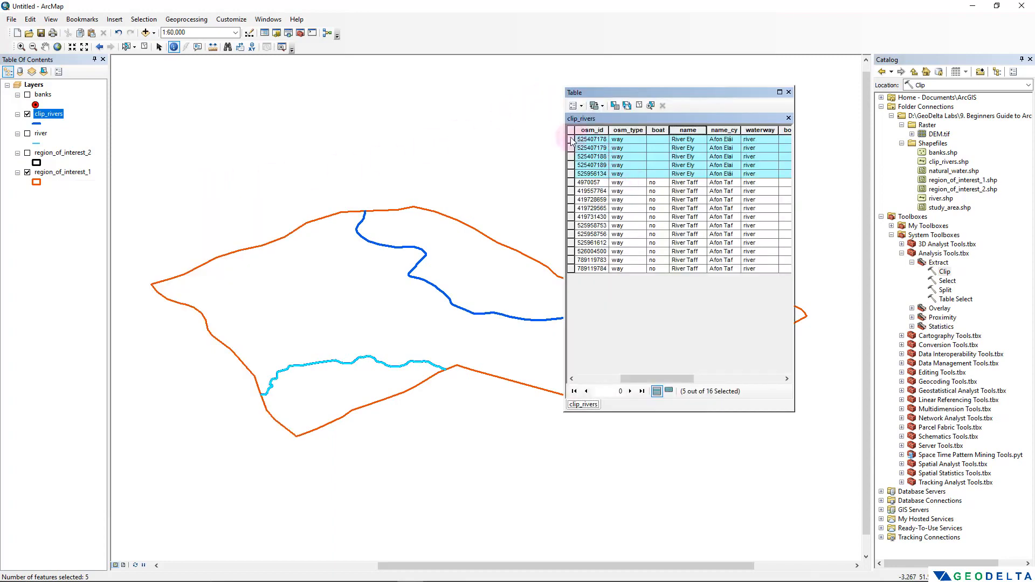
Step: Highlight the River Ely records of clip_rivers one by one and then all together to see their segments on the map
click(572, 148)
click(572, 157)
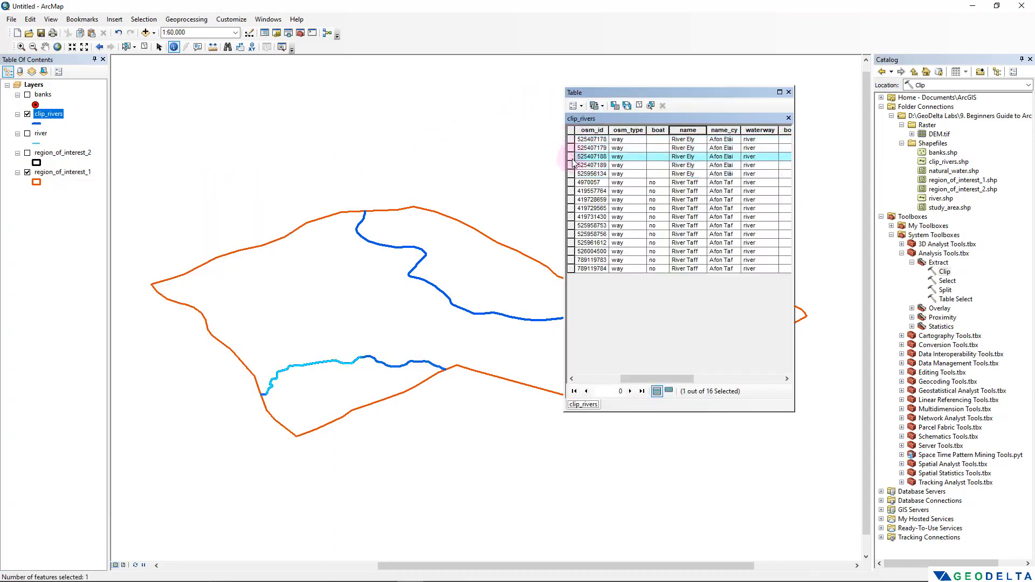
click(572, 165)
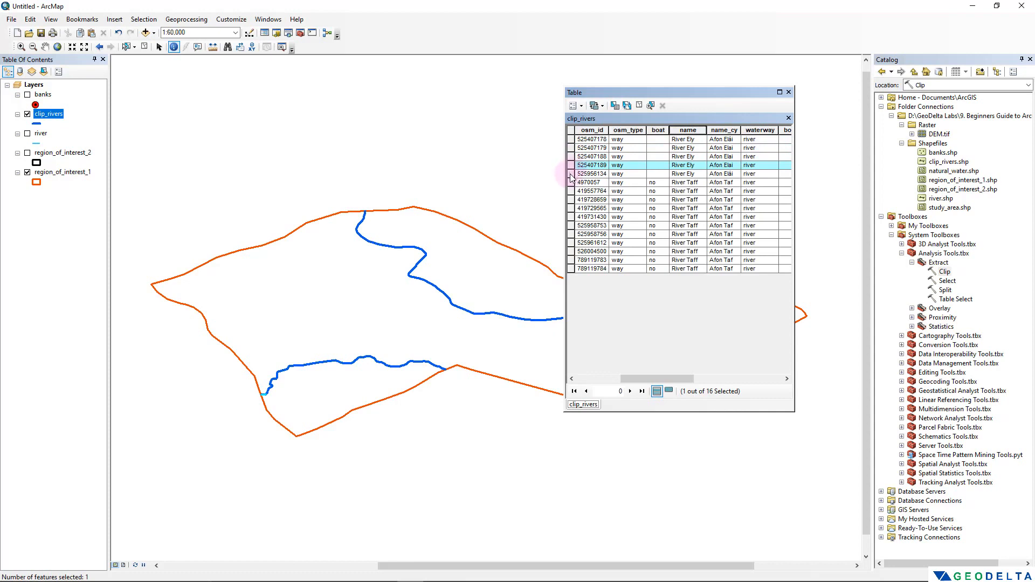
click(572, 174)
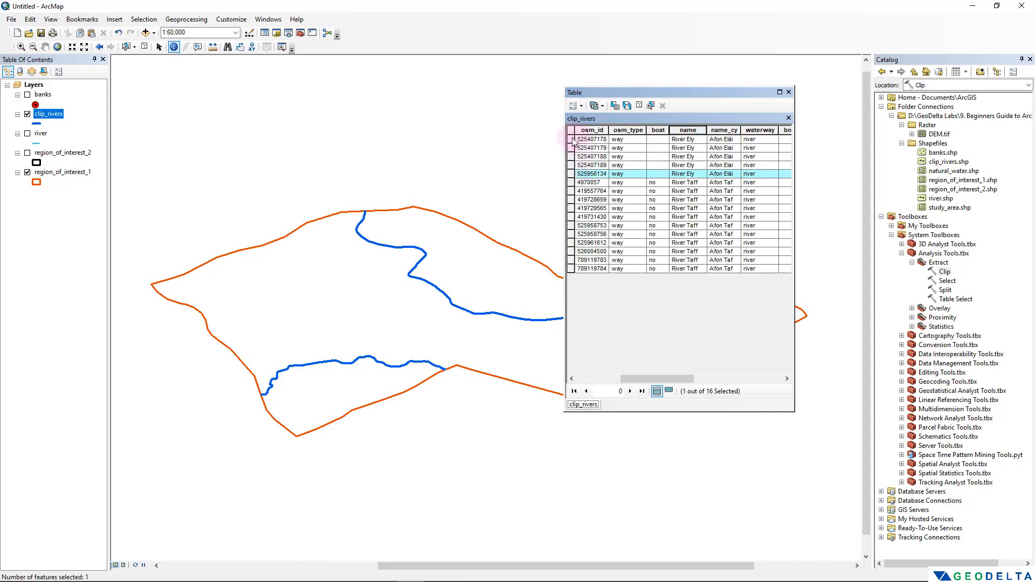
drag(572, 140, 571, 175)
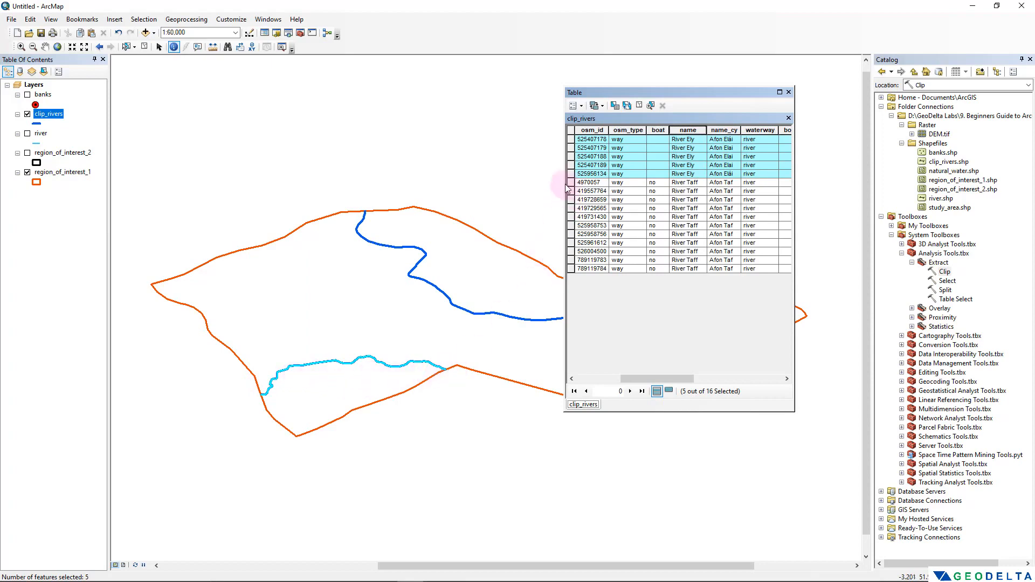
Step: Select all River Taff records and move the table clear of their map lines, then clear the selection and close the table
drag(571, 186, 572, 269)
drag(640, 92, 139, 223)
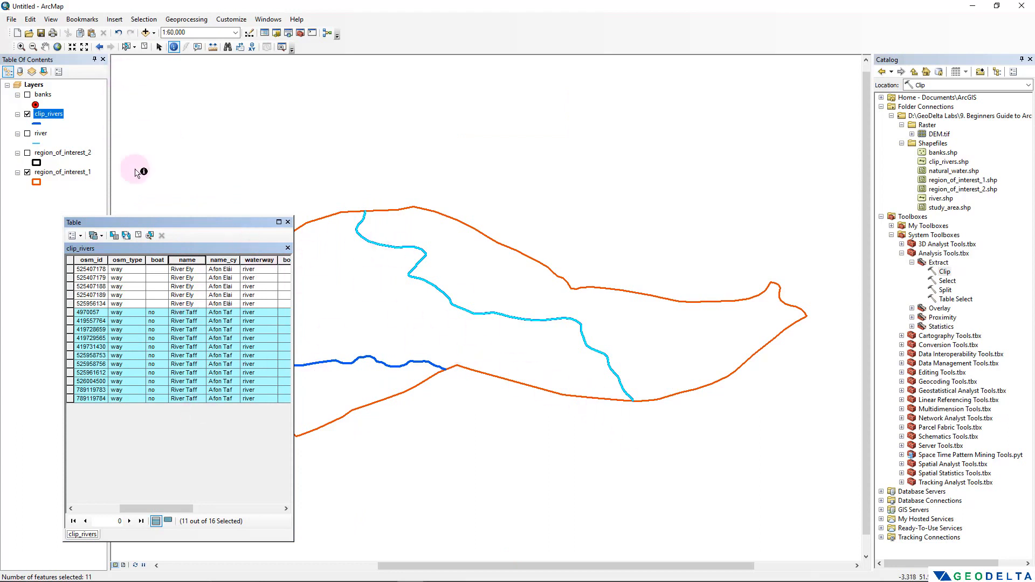
click(137, 236)
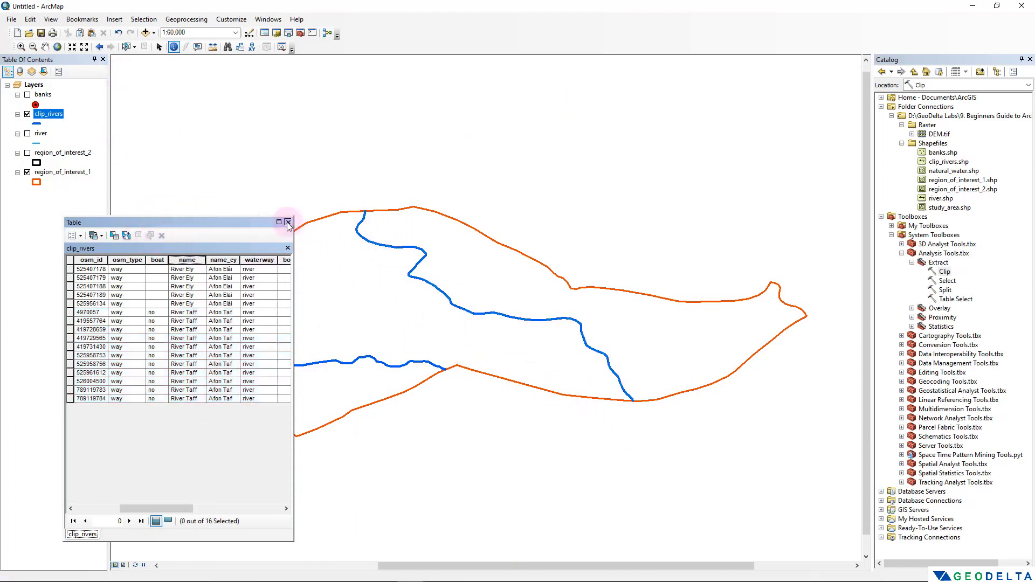
click(287, 222)
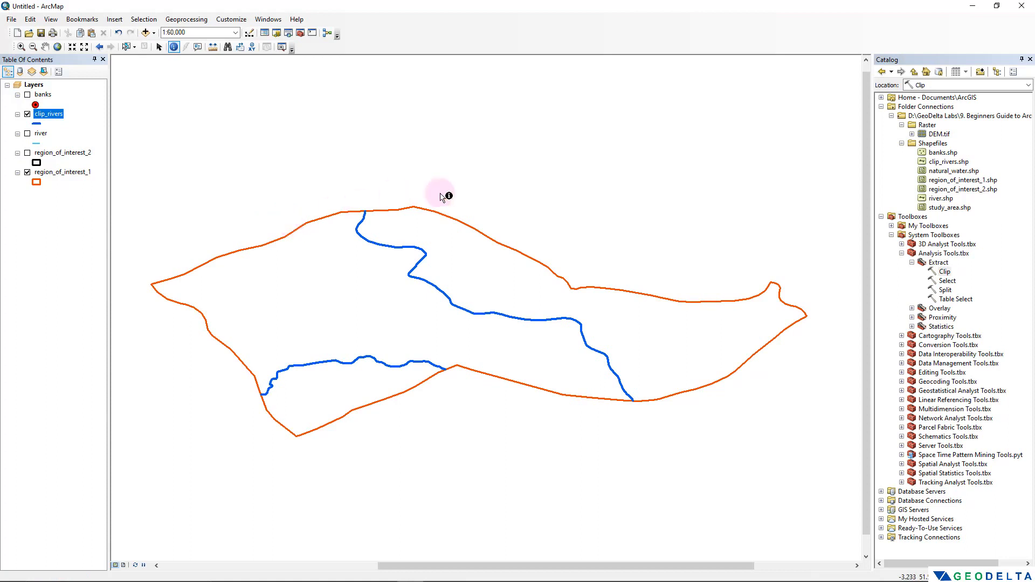
Step: Display the banks and region_of_interest_2 layers and hide region_of_interest_1 and clip_rivers
click(27, 95)
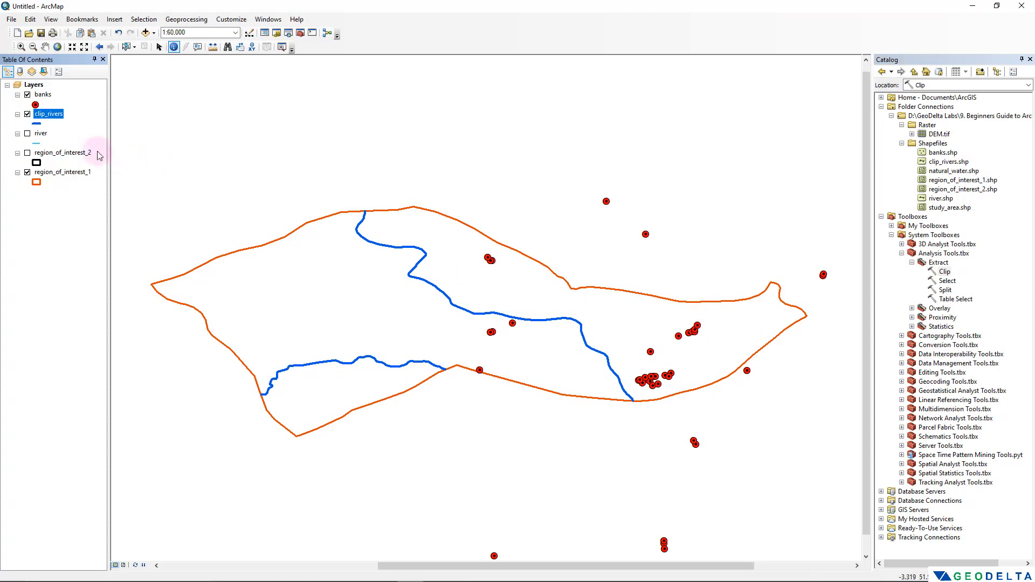
drag(627, 309, 419, 301)
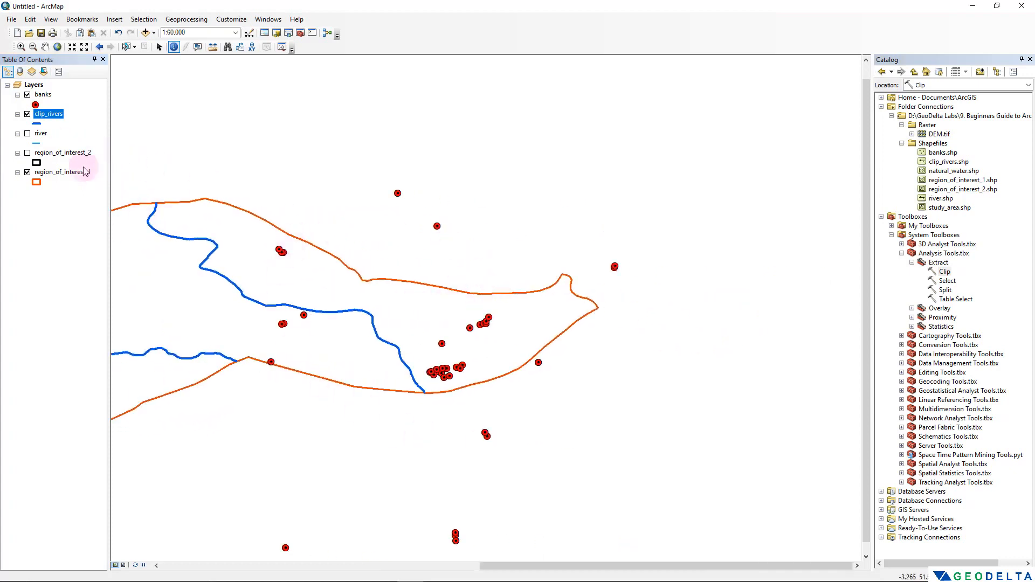
click(28, 153)
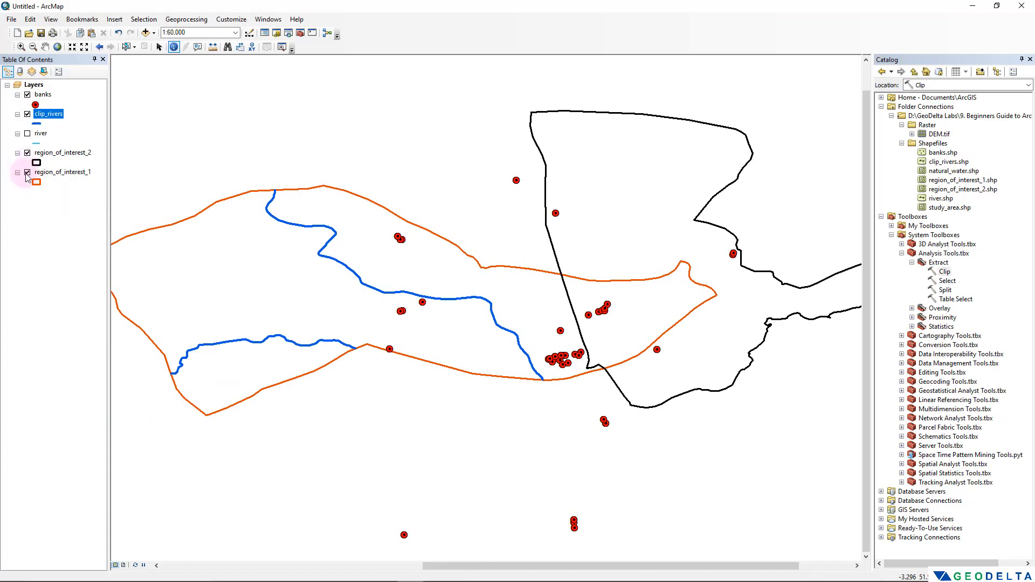
click(28, 173)
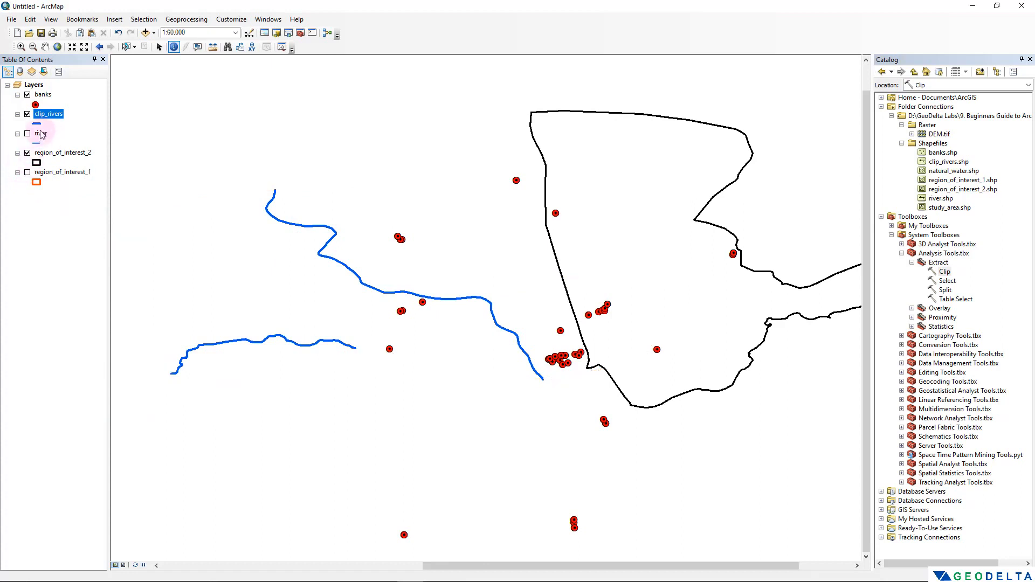
click(27, 114)
drag(238, 234, 235, 212)
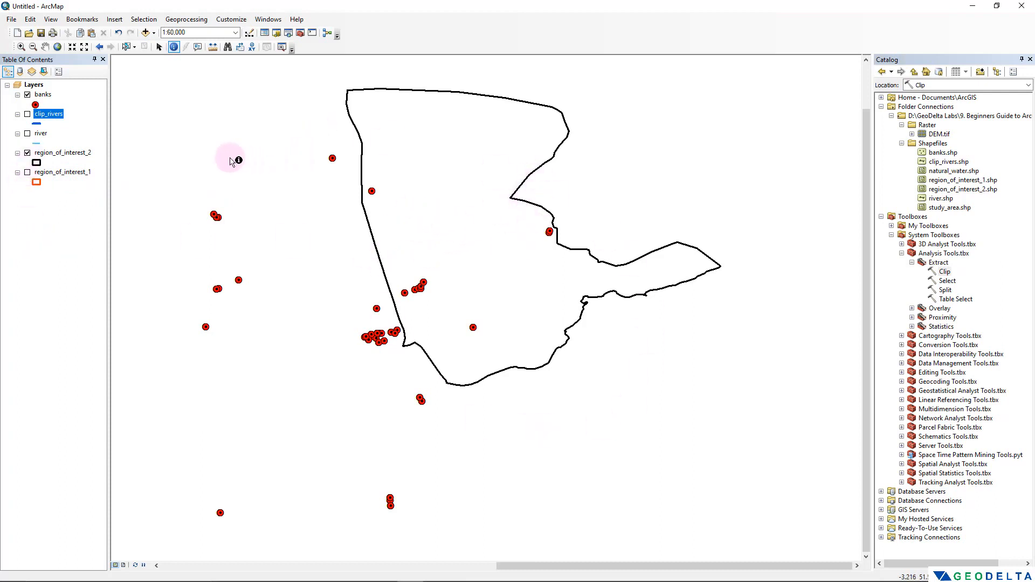
Step: Open the Clip tool from the Extract toolset in ArcToolbox, close ArcToolbox and place the Clip dialog beside the layer list
click(945, 272)
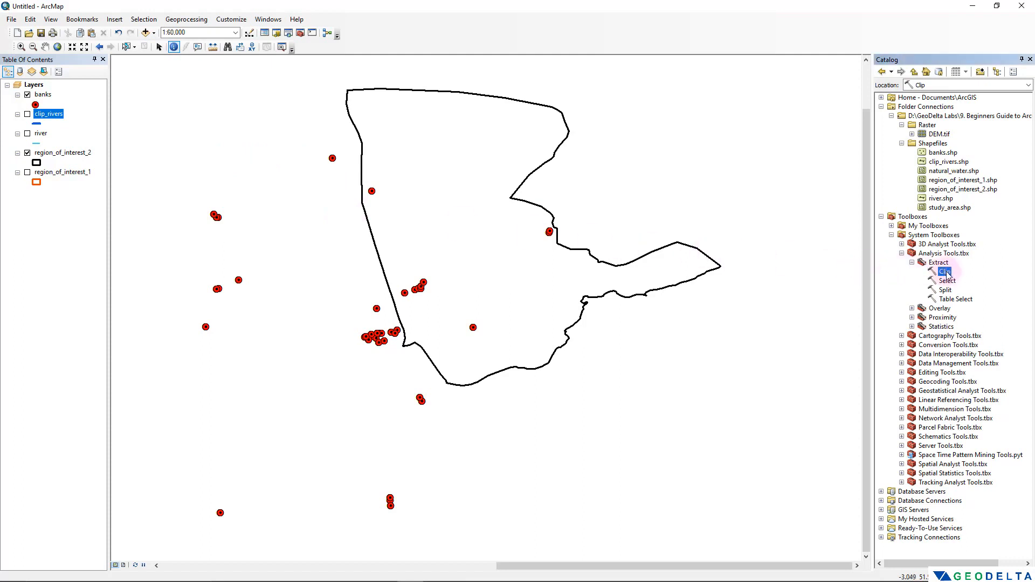
click(300, 33)
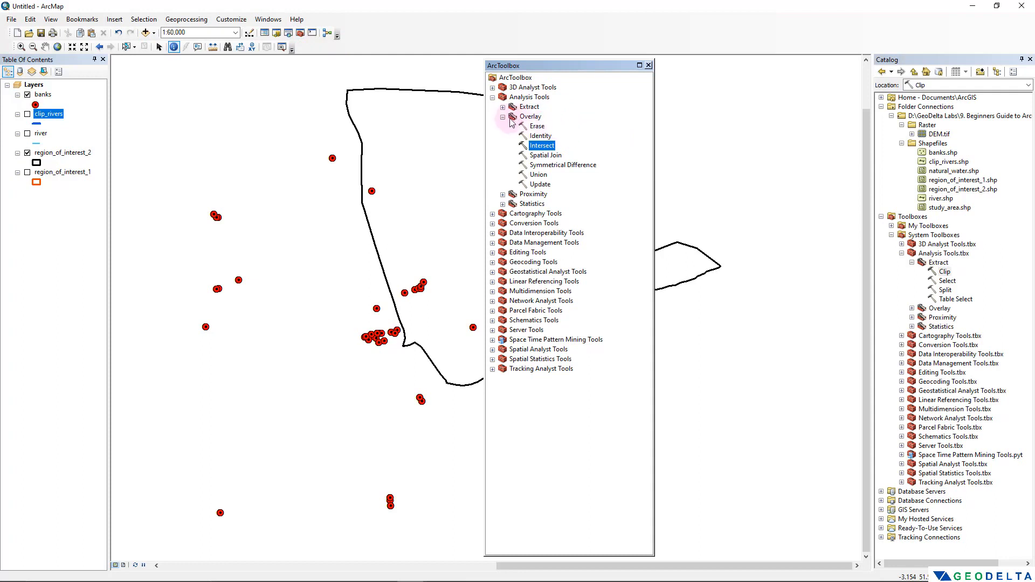
double_click(530, 117)
click(532, 107)
double_click(537, 108)
click(536, 117)
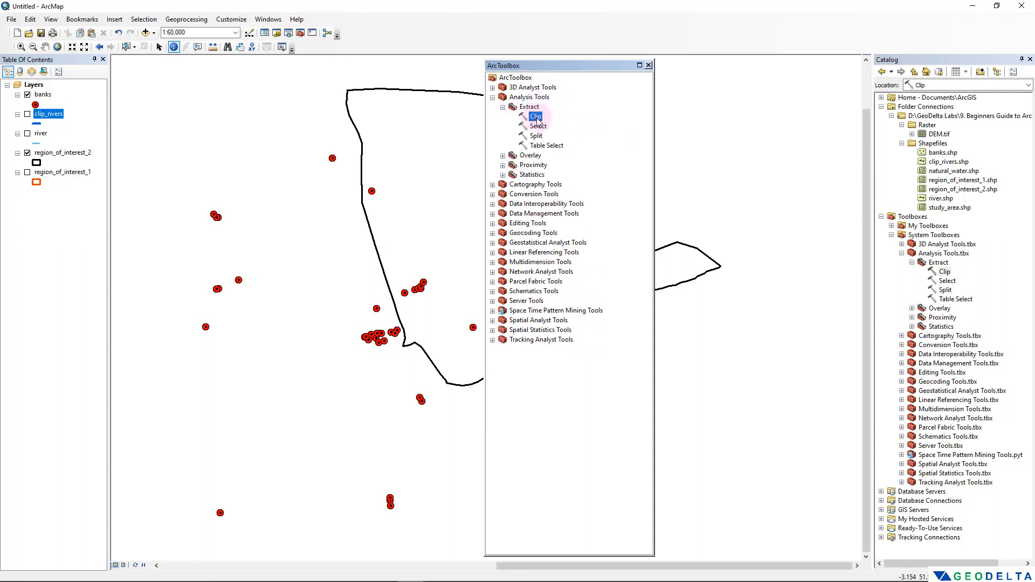
double_click(536, 117)
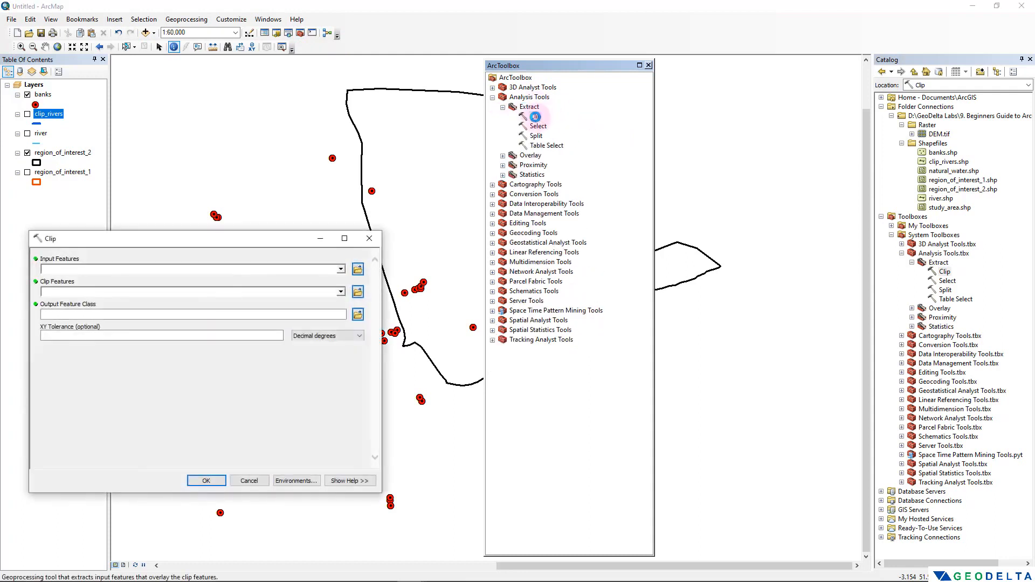
click(648, 65)
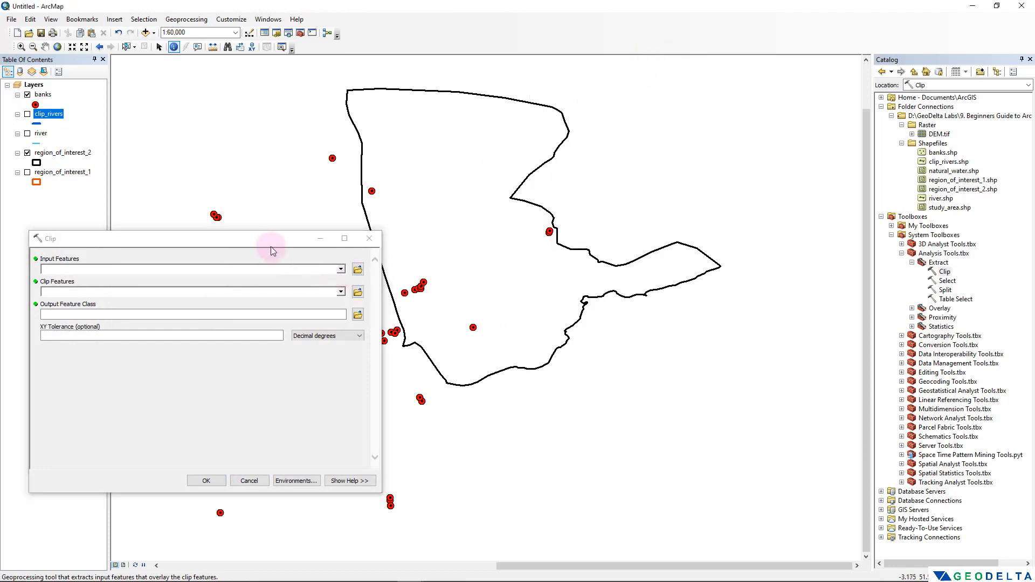
drag(269, 242, 690, 144)
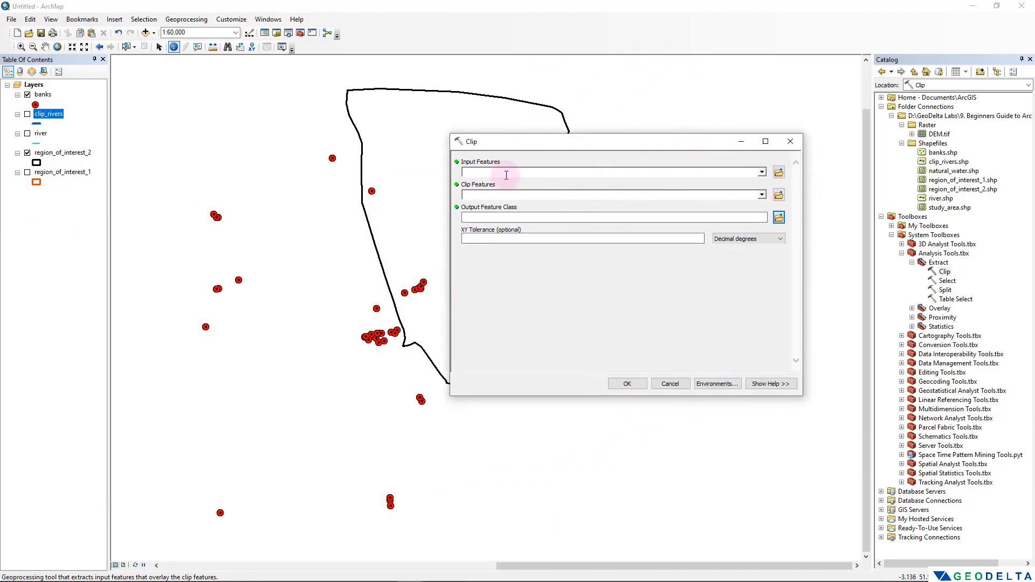
Step: Clip the banks layer to region_of_interest_2, saving the output as banks_roi2 in the Shapefiles folder
drag(42, 95, 530, 173)
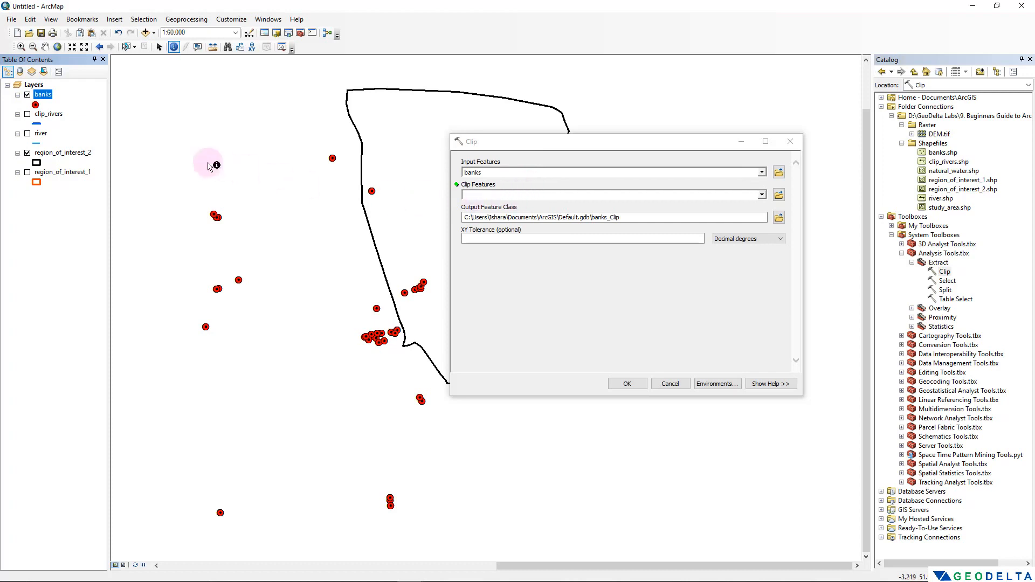
drag(62, 153, 508, 193)
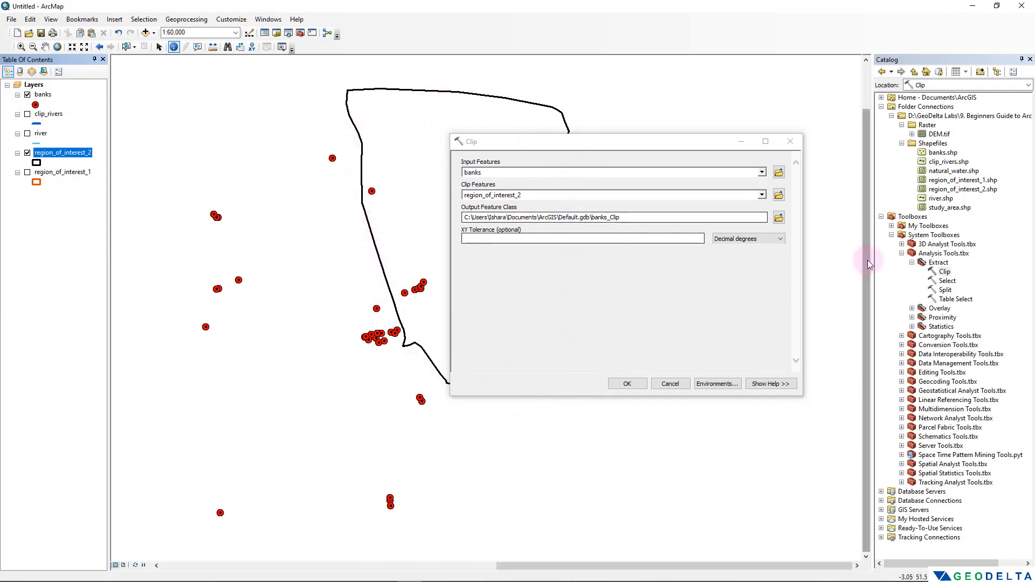
click(779, 217)
drag(636, 189, 605, 221)
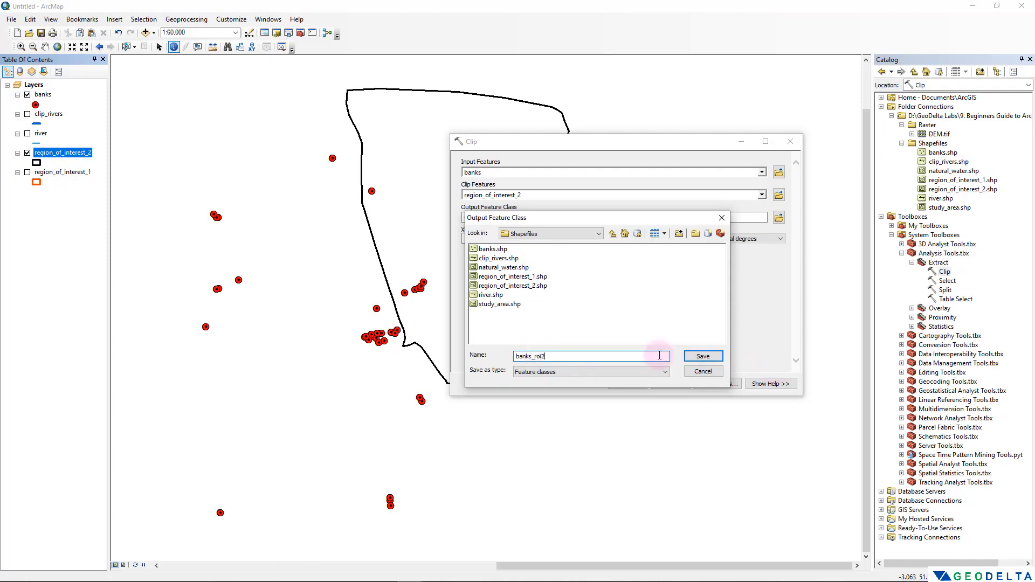
click(702, 357)
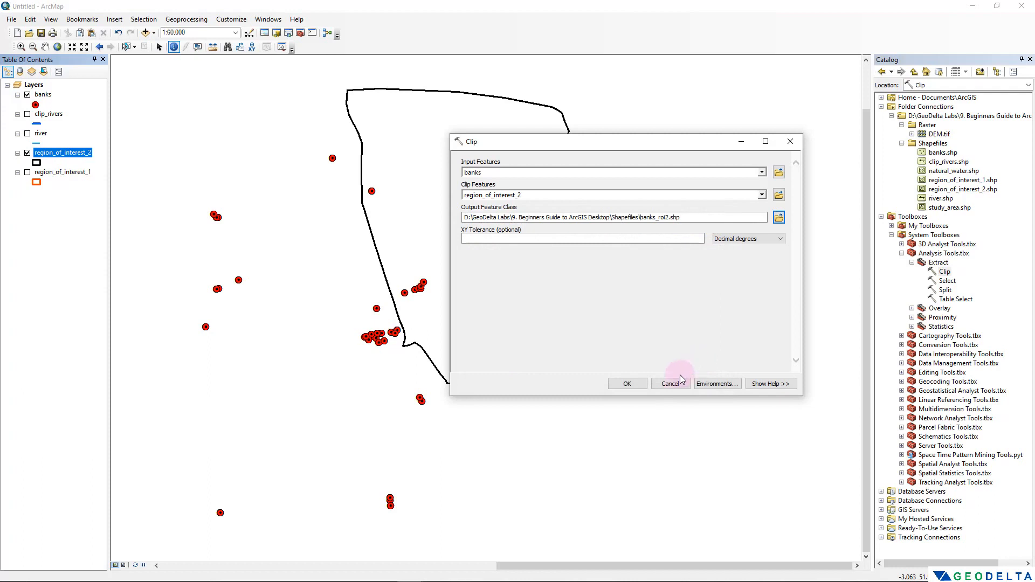
click(629, 383)
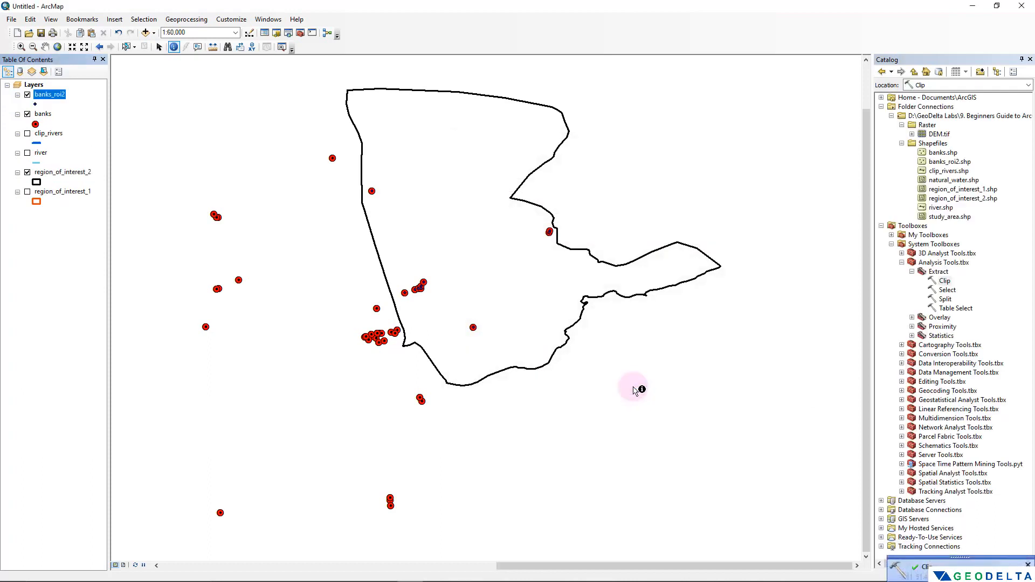
Step: Hide the original banks layer and inspect the clipped bank points inside region_of_interest_2 at 1:40,000
click(27, 114)
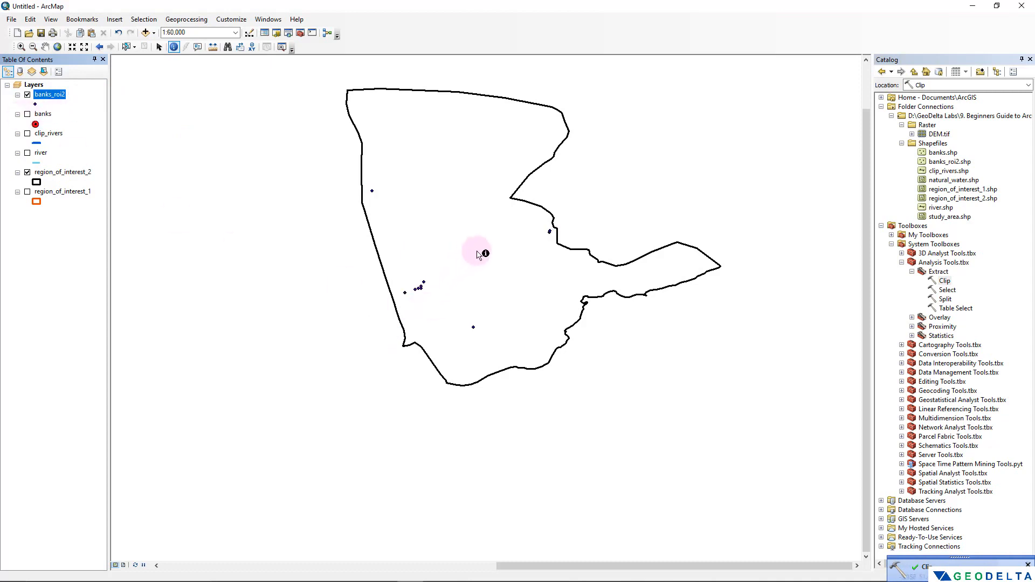
drag(497, 248, 480, 291)
scroll(479, 291, up, 2)
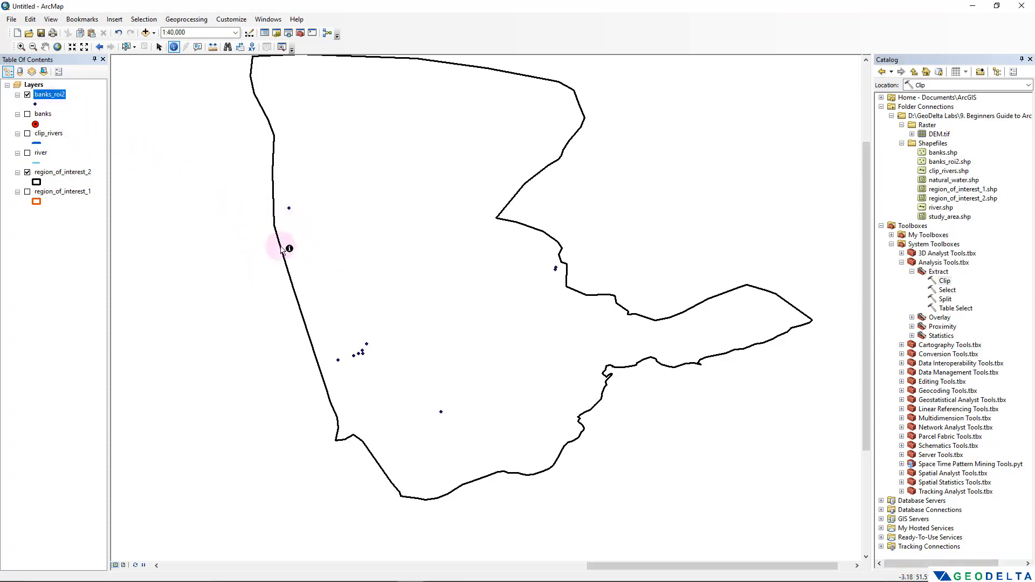
drag(282, 259, 282, 289)
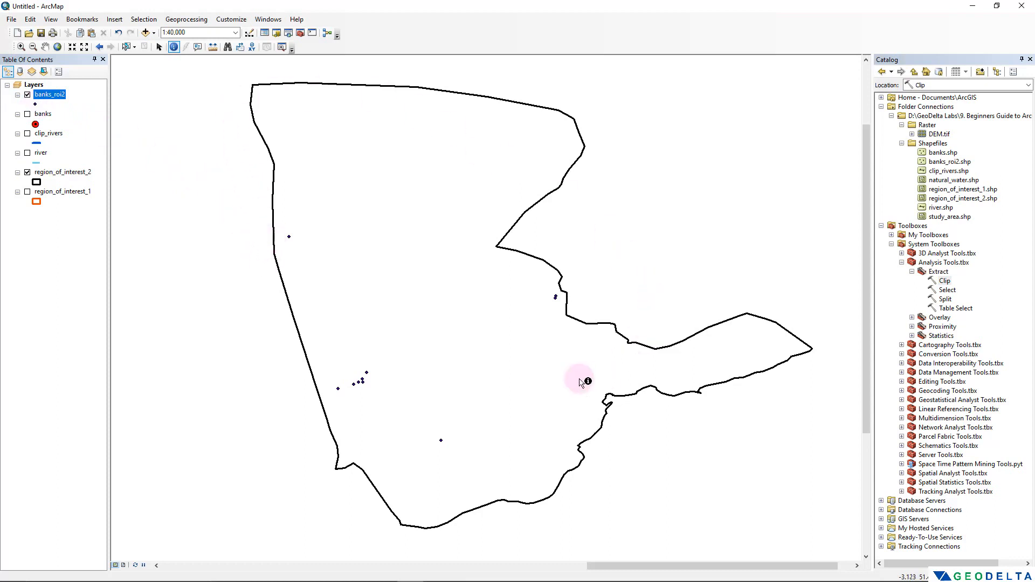
Step: Change the banks_roi2 point symbol to Triangle 1 in bright pink at size 18
click(36, 104)
mouse_move(191, 249)
mouse_down()
mouse_move(190, 277)
mouse_move(190, 249)
mouse_up()
click(138, 257)
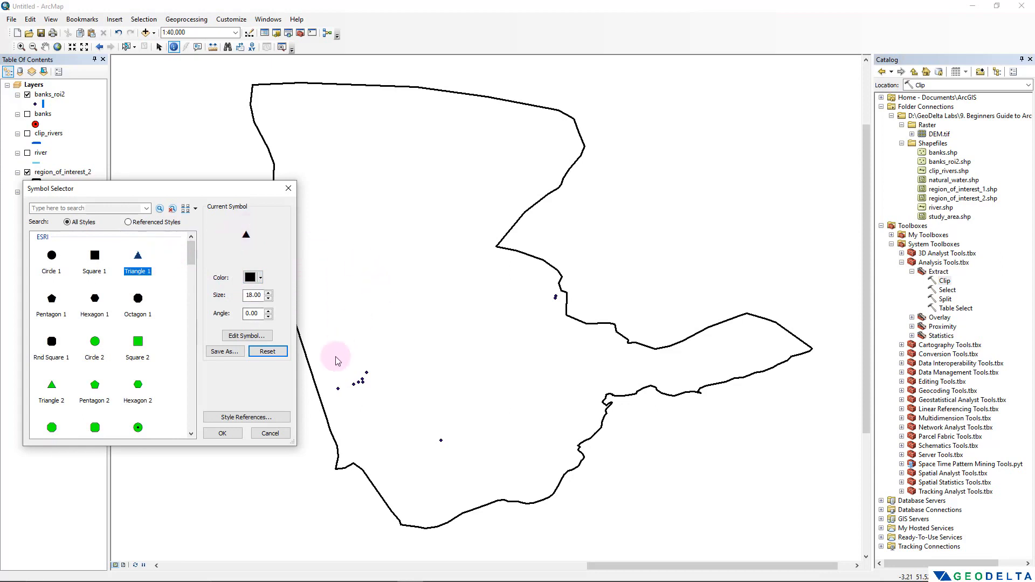
click(261, 280)
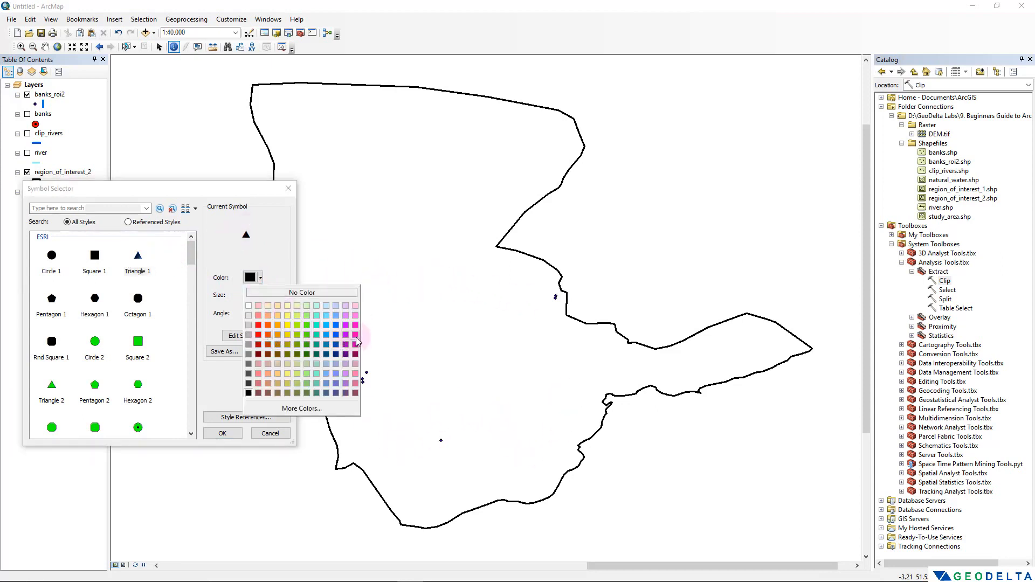
click(355, 335)
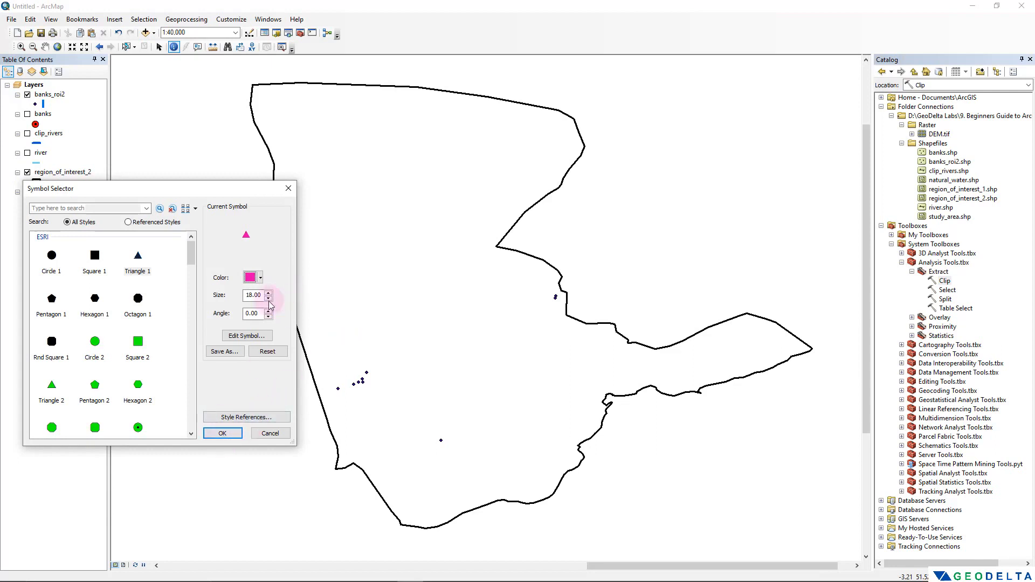
click(222, 433)
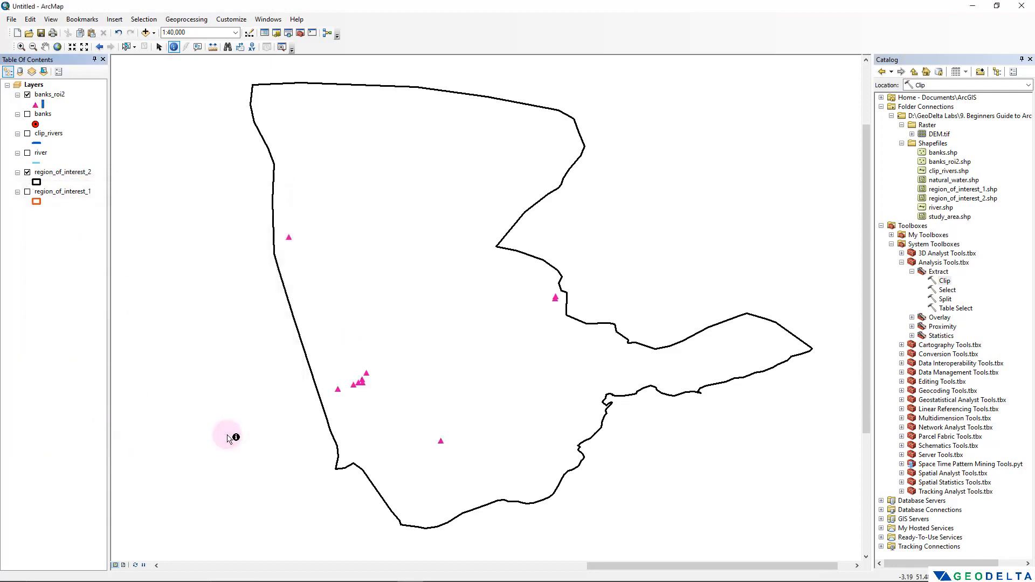
Step: Turn on labels for the banks_roi2 layer using the name field, with bold label text
click(51, 95)
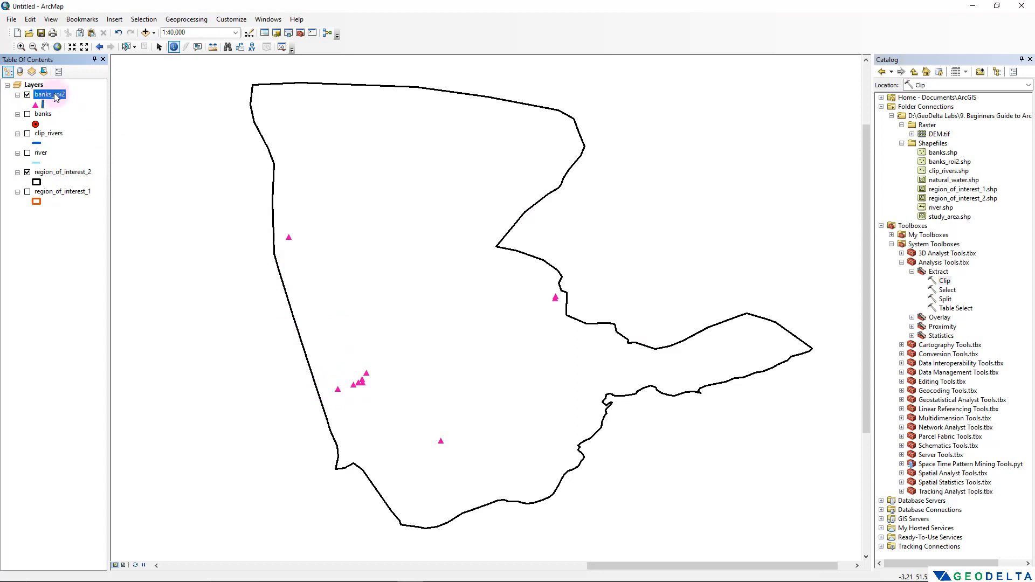
right_click(54, 94)
click(130, 317)
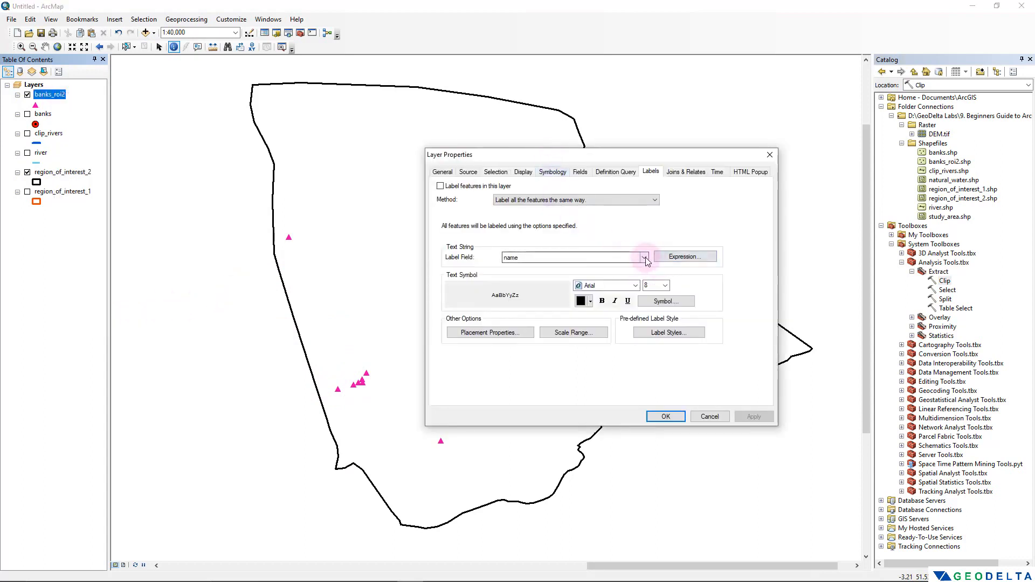
click(645, 257)
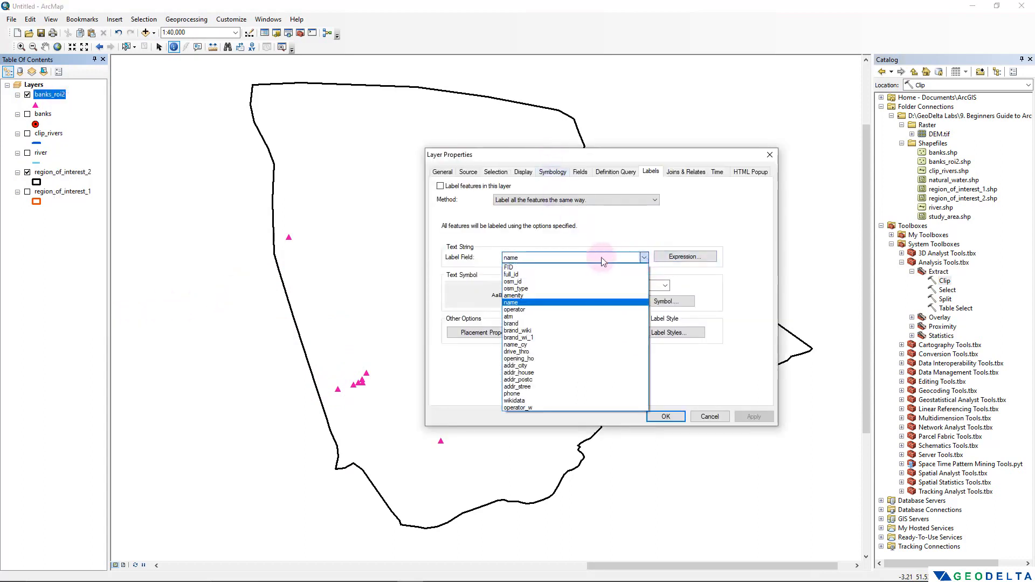
click(524, 304)
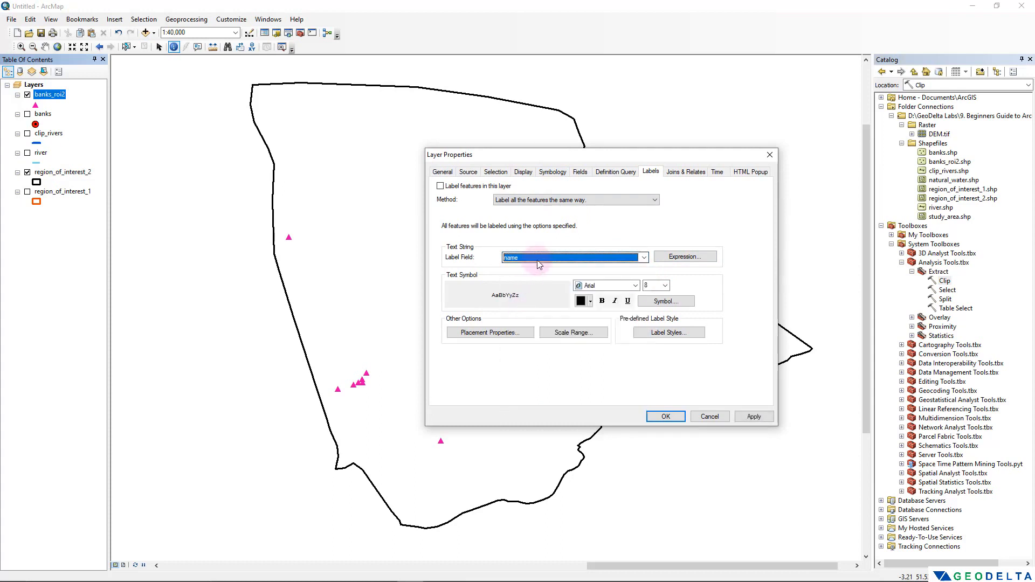
click(601, 301)
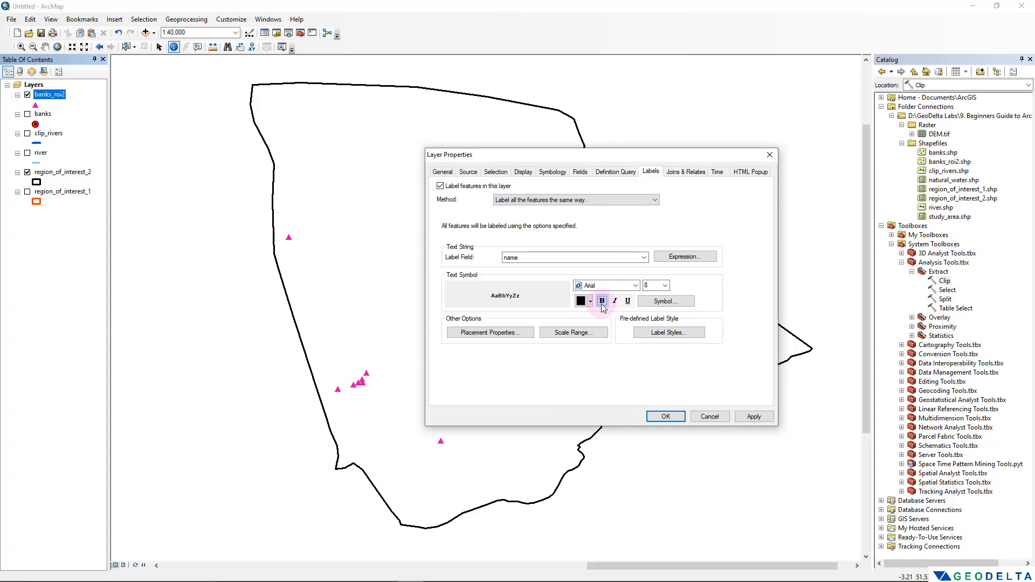
click(757, 418)
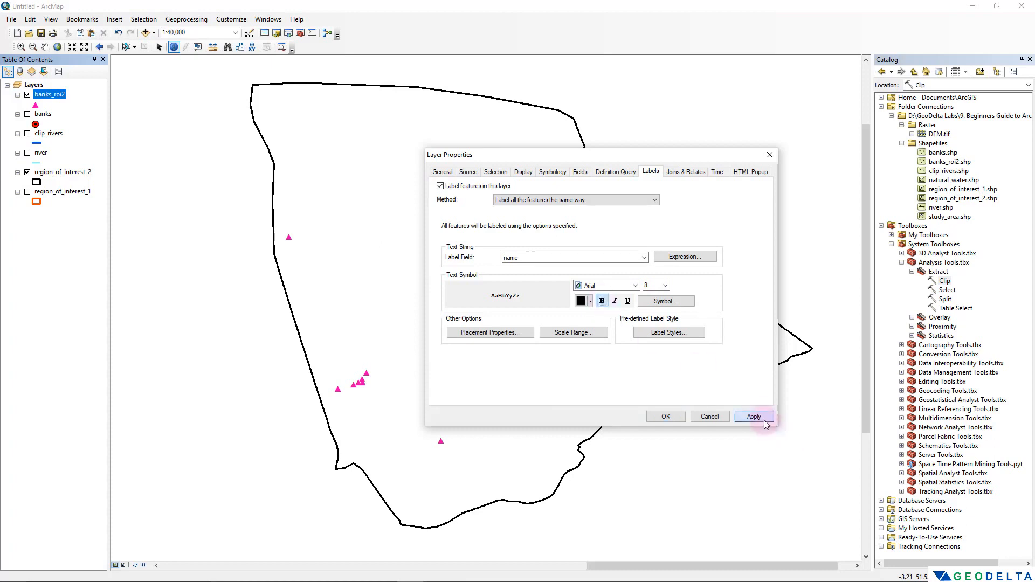
click(671, 419)
Step: Examine the bank name labels inside region_of_interest_2 at 1:40,000 and hide the banks_roi2 layer
scroll(497, 315, up, 1)
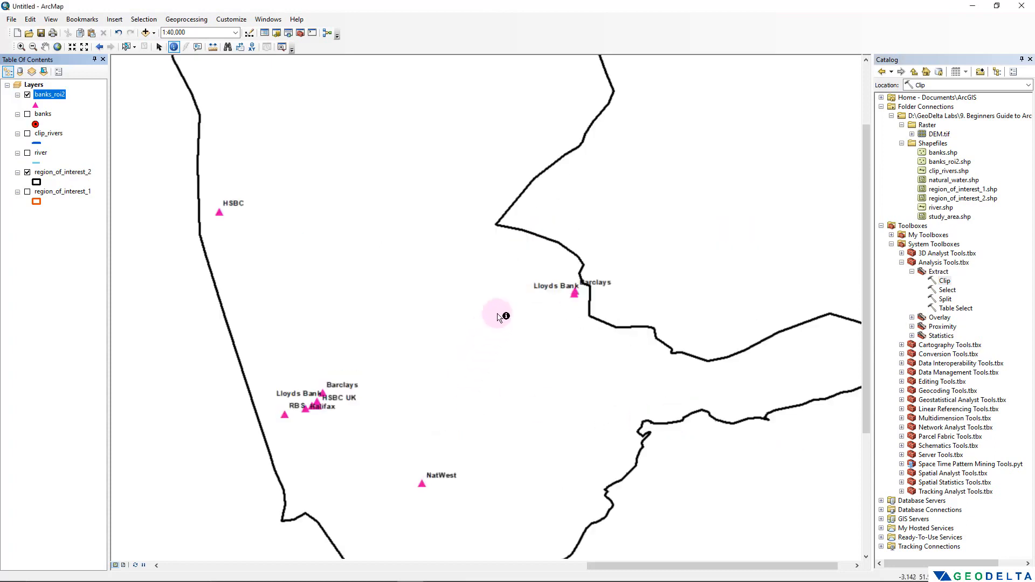
scroll(506, 356, down, 1)
scroll(462, 412, up, 1)
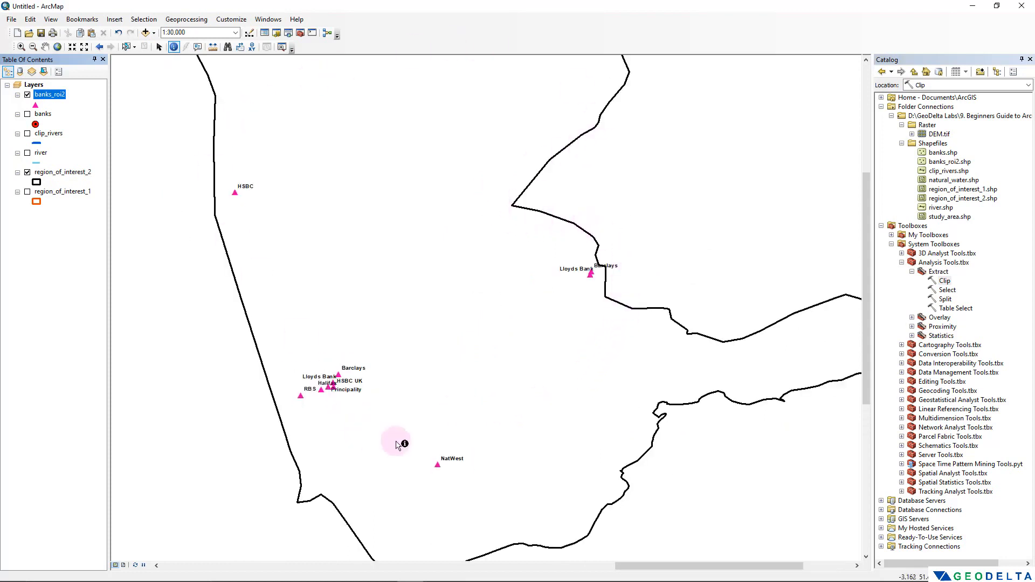
scroll(615, 423, down, 2)
scroll(601, 419, up, 1)
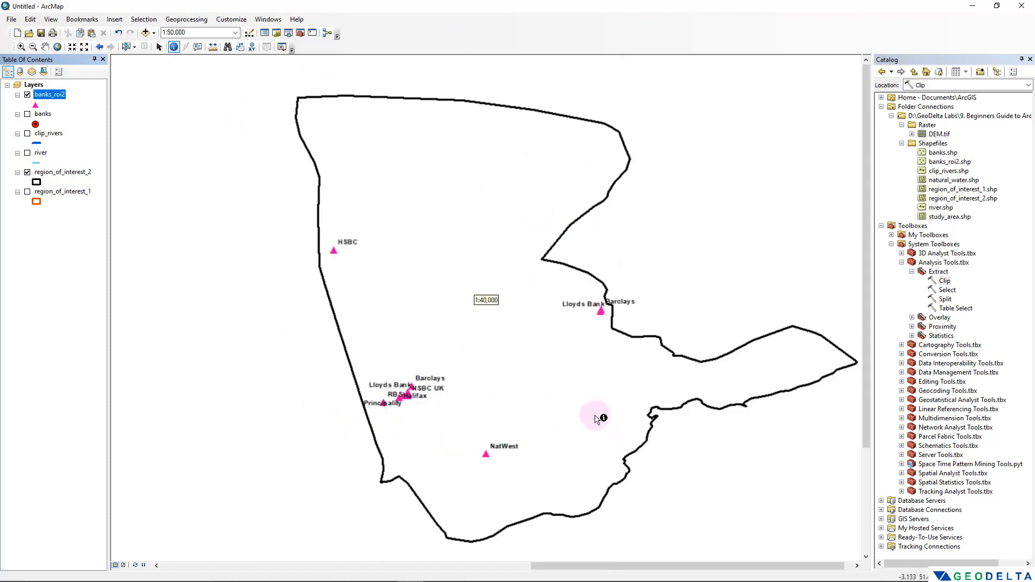
drag(591, 416, 565, 407)
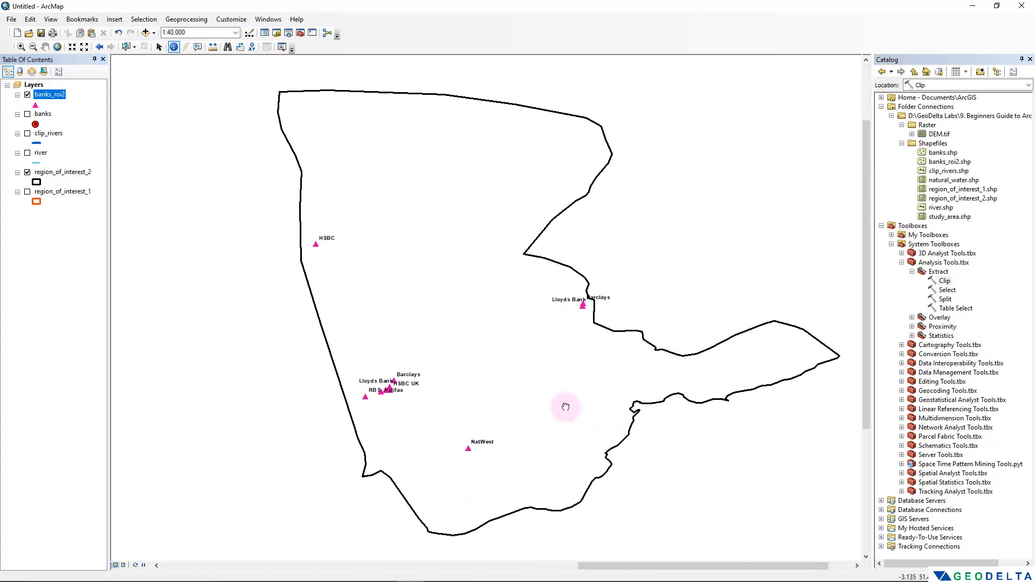
click(27, 96)
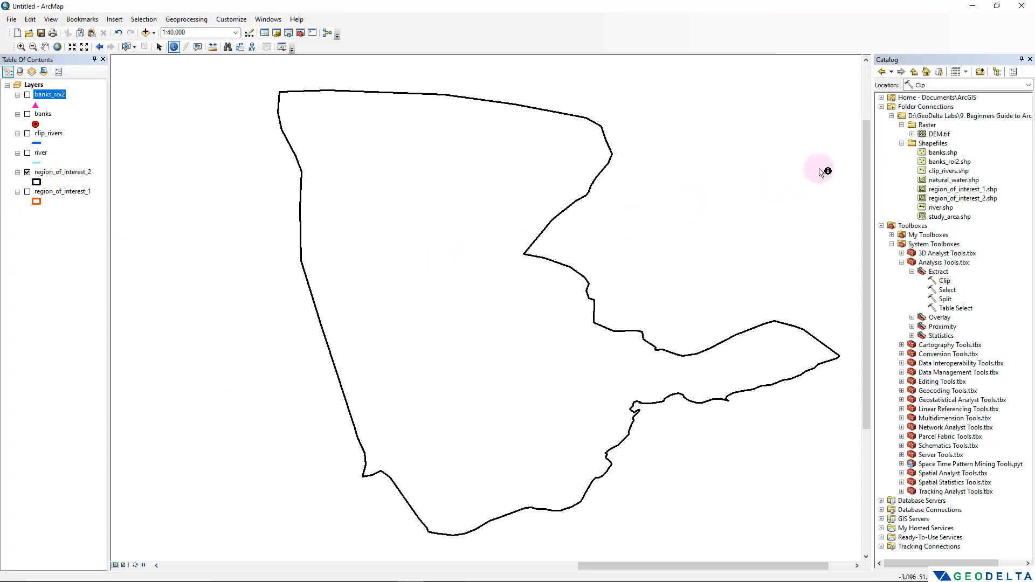
Step: Collapse Toolboxes in the Catalog, check banks_roi2.shp and clip_rivers.shp, and refresh the Shapefiles folder
double_click(895, 226)
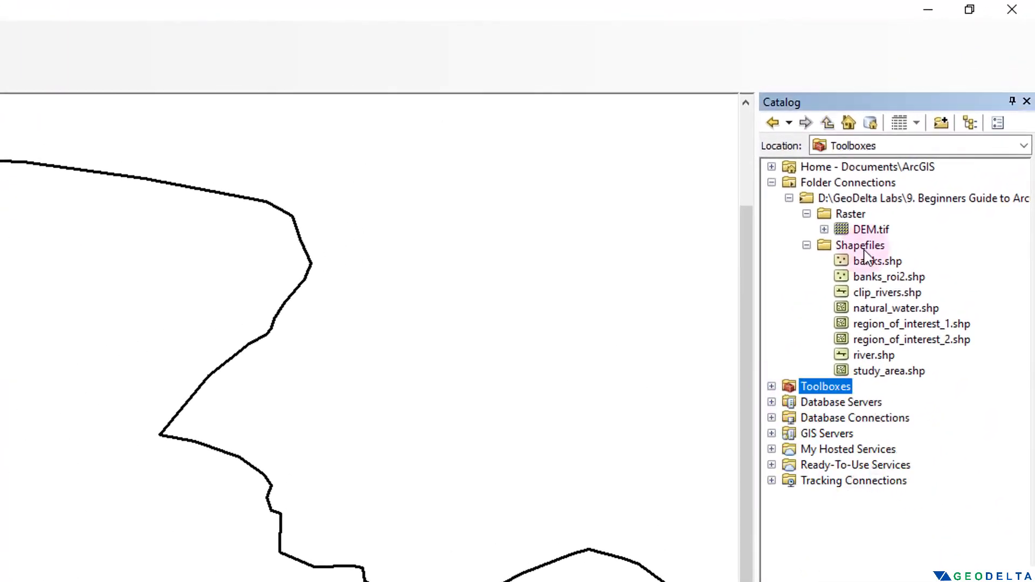
click(888, 277)
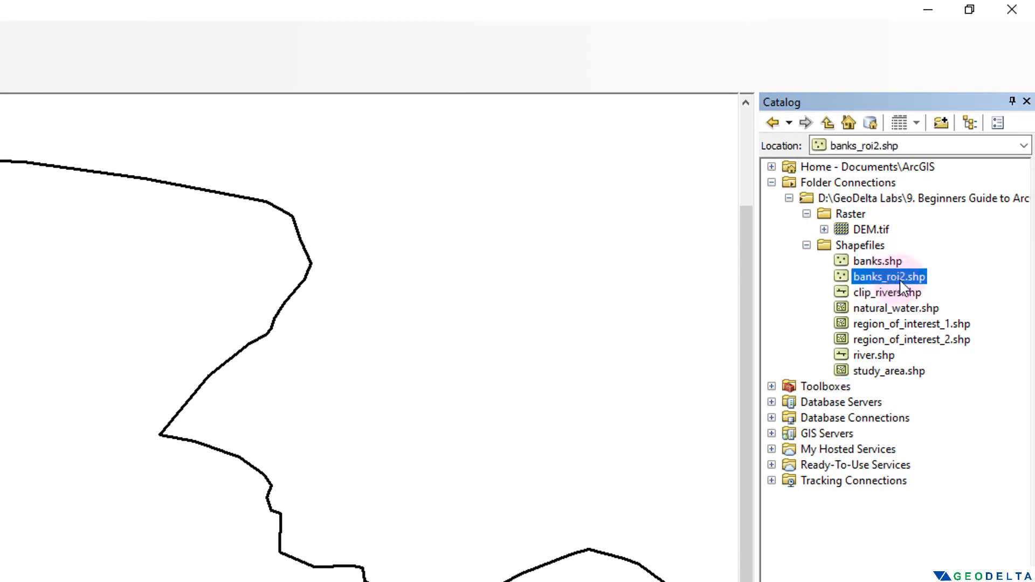
click(898, 464)
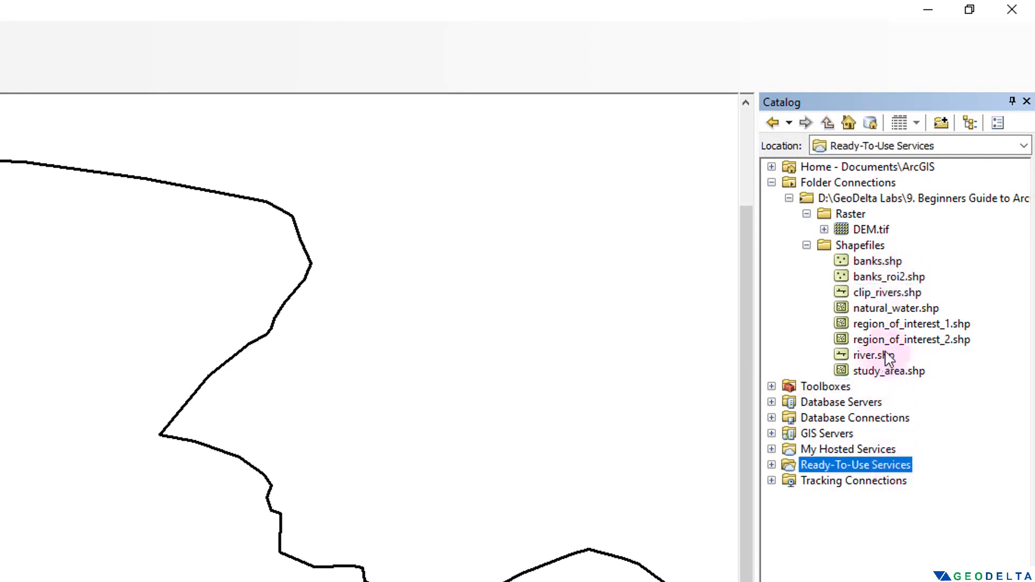
click(883, 295)
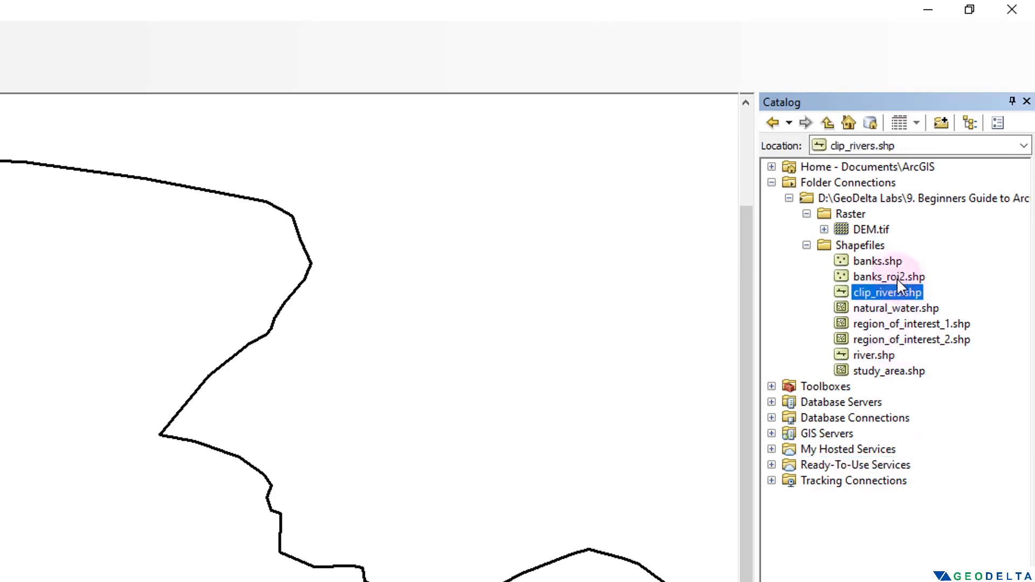
click(864, 251)
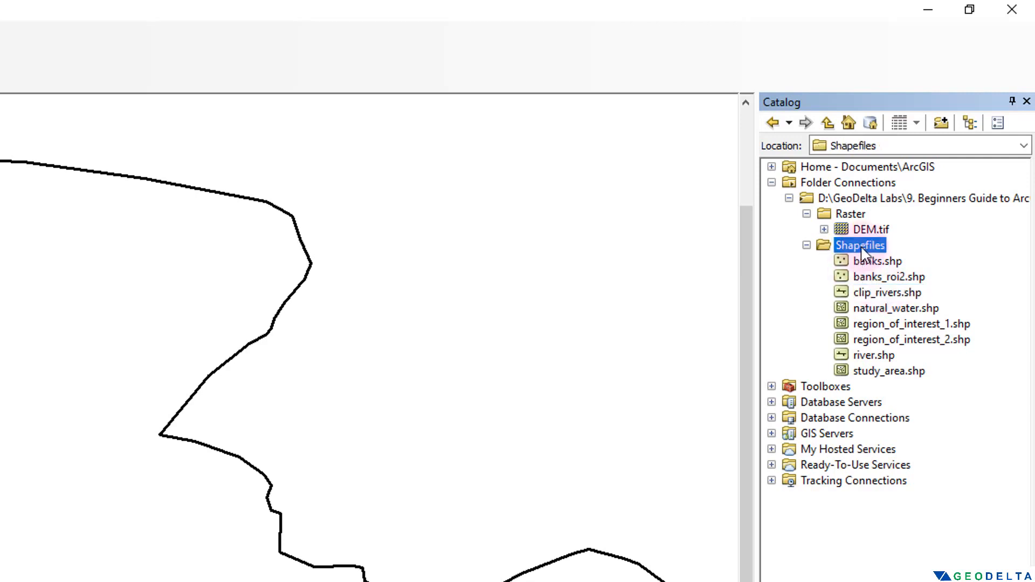
right_click(860, 245)
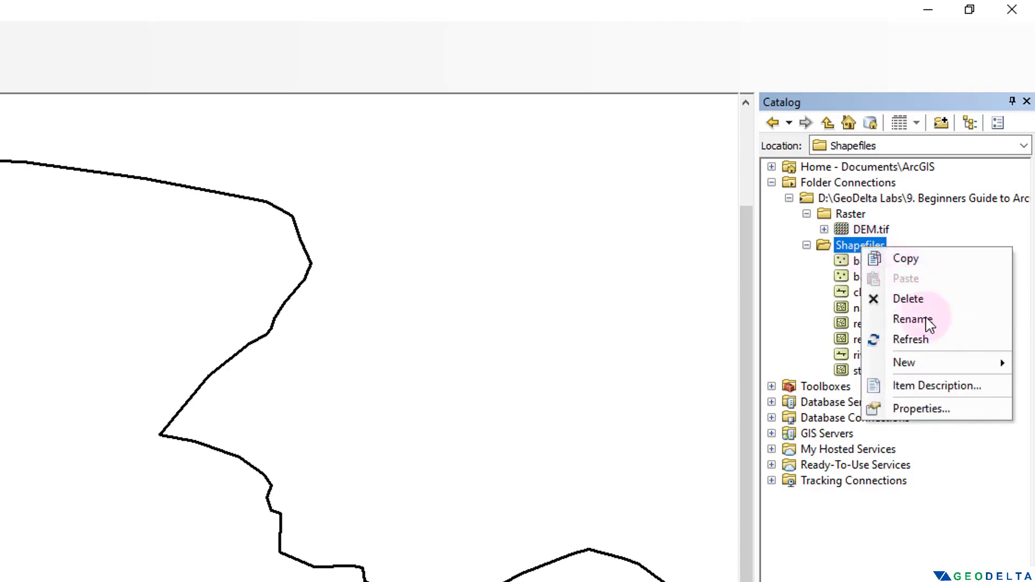
click(932, 347)
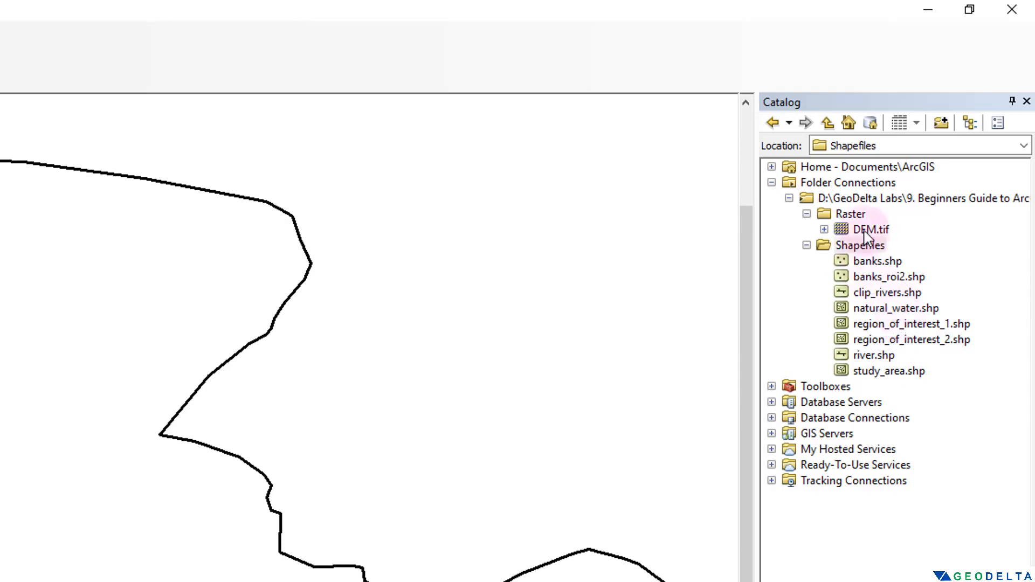
Step: Switch to File Explorer, highlight the files that make up banks_roi2 in the Shapefiles folder, and close the window
click(822, 246)
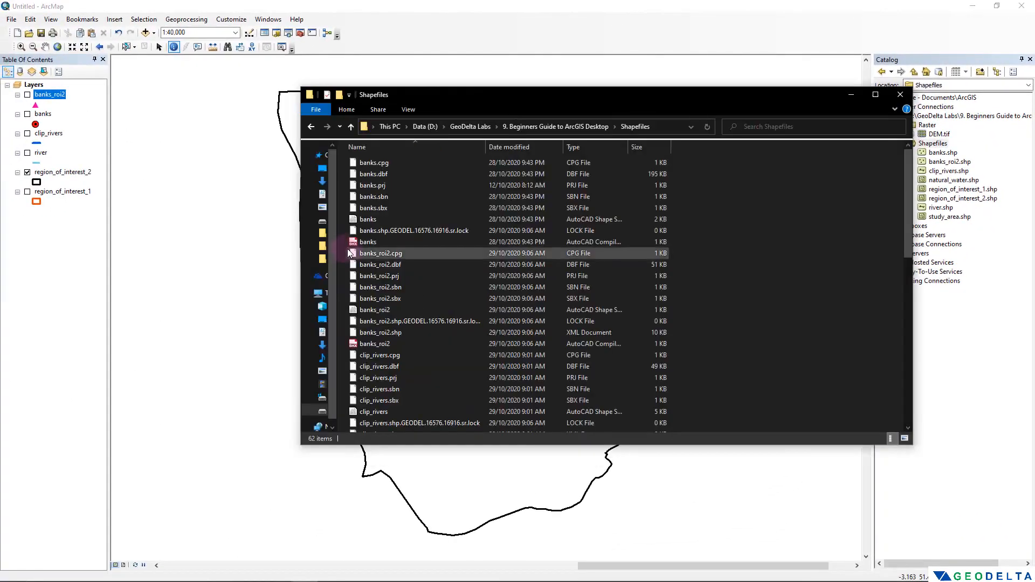
drag(347, 249, 412, 335)
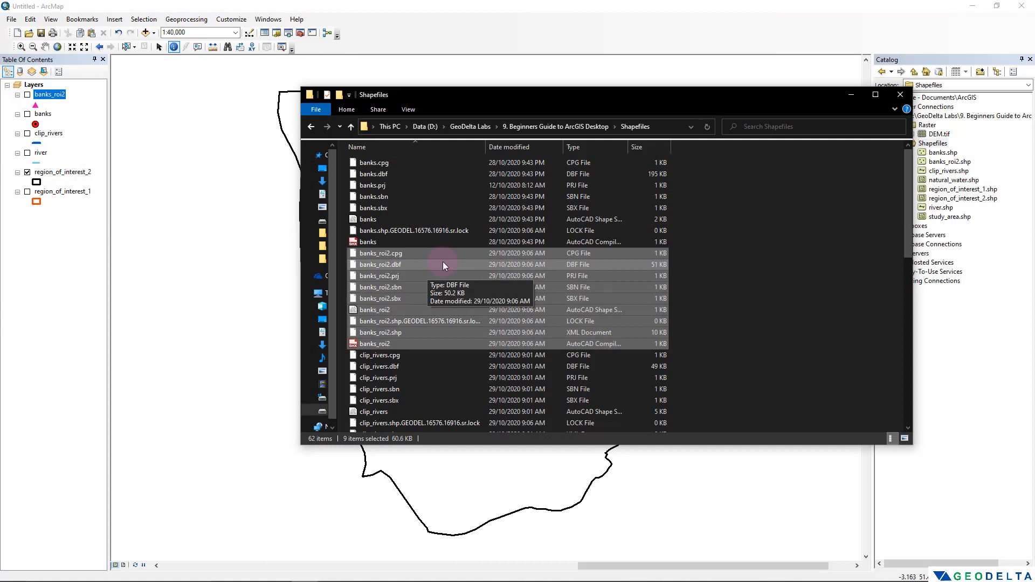
click(749, 238)
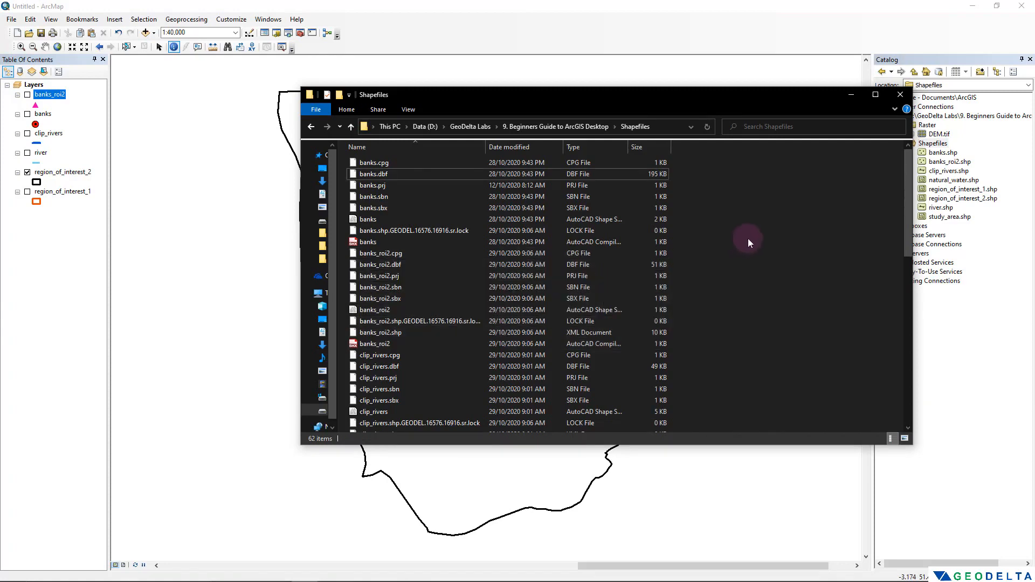
click(900, 95)
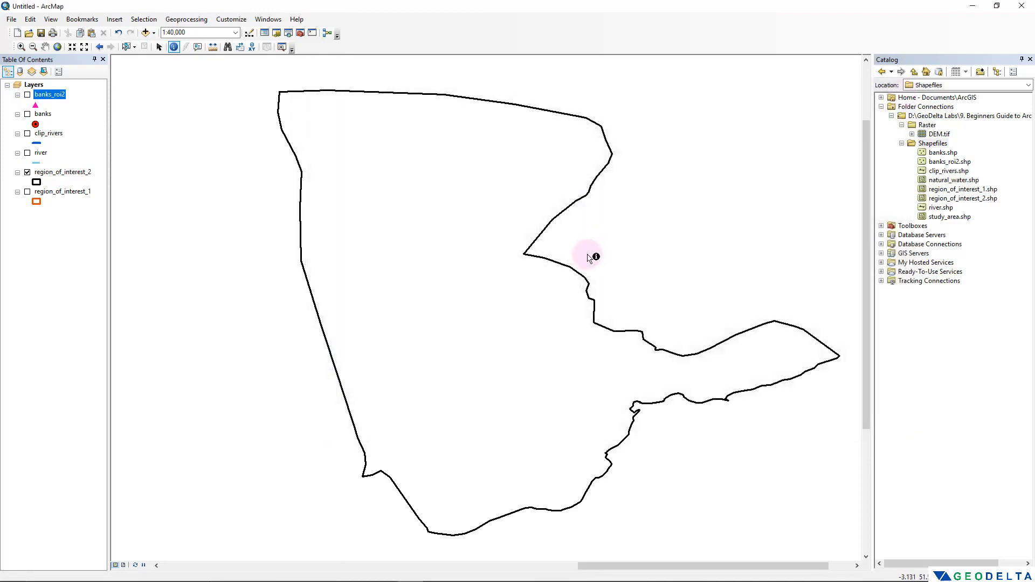
Step: Show region_of_interest_1 together with region_of_interest_2, with both full outlines in view at 1:80,000
scroll(589, 257, down, 2)
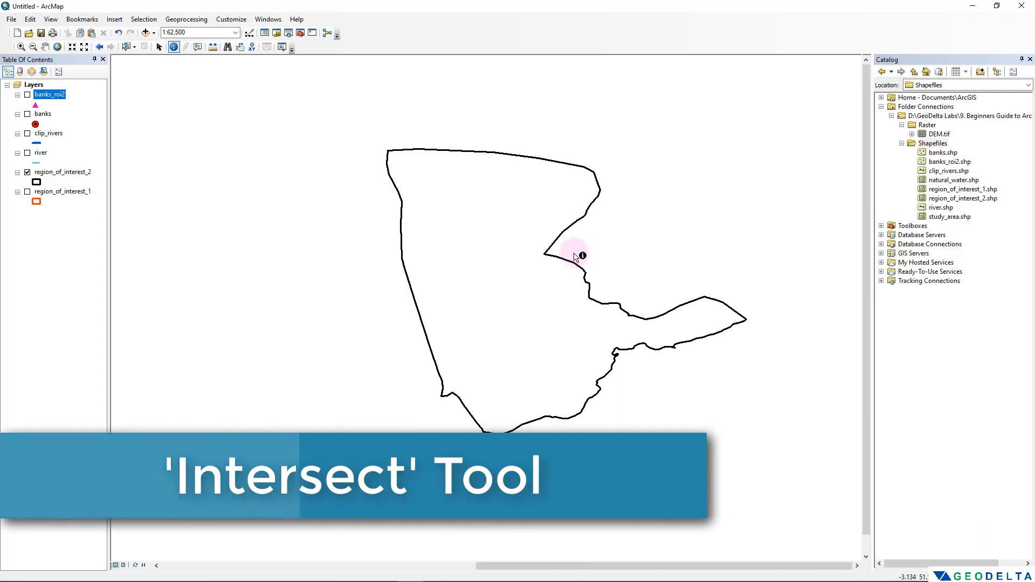
click(27, 192)
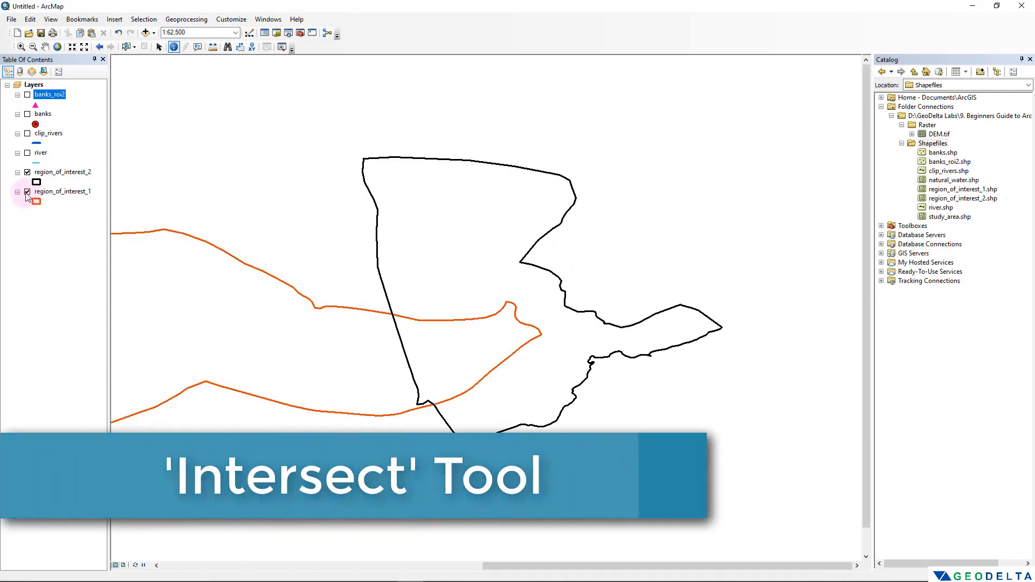
drag(448, 234, 451, 233)
scroll(507, 206, down, 1)
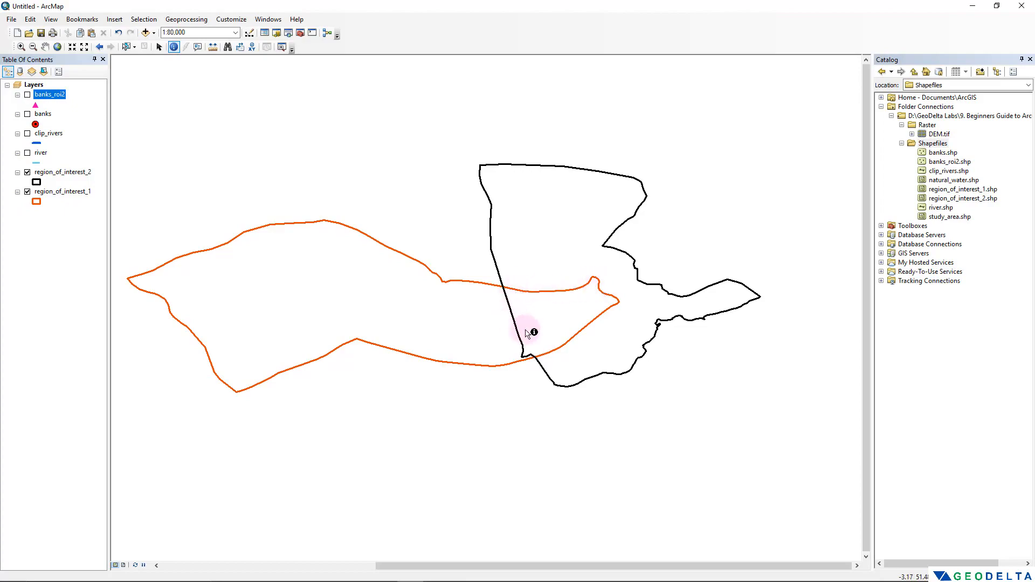
Step: Search for "intersect" and locate the Intersect (Analysis) tool in the Overlay toolset of the Catalog
click(288, 33)
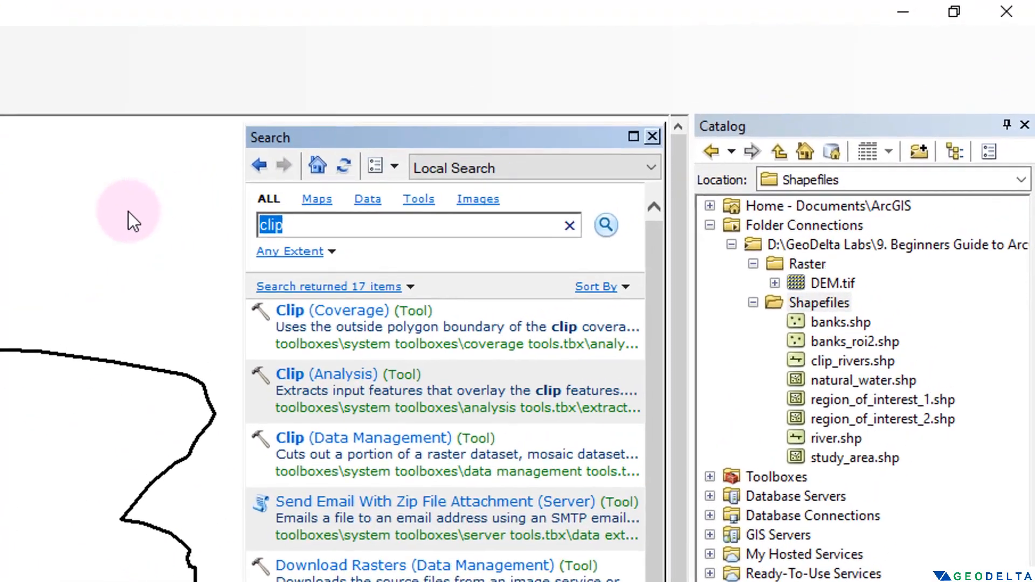
text(intersect)
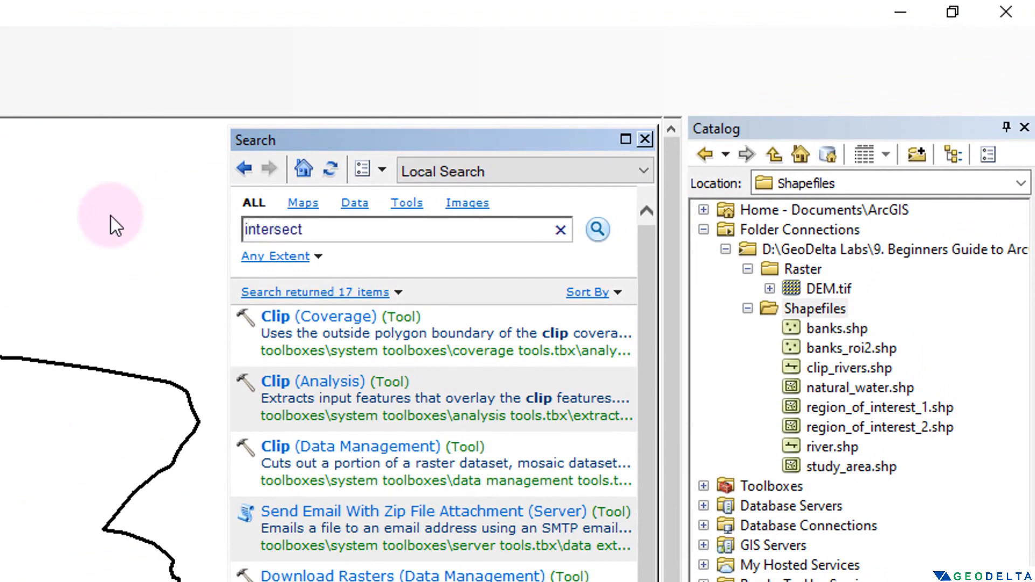
key(Return)
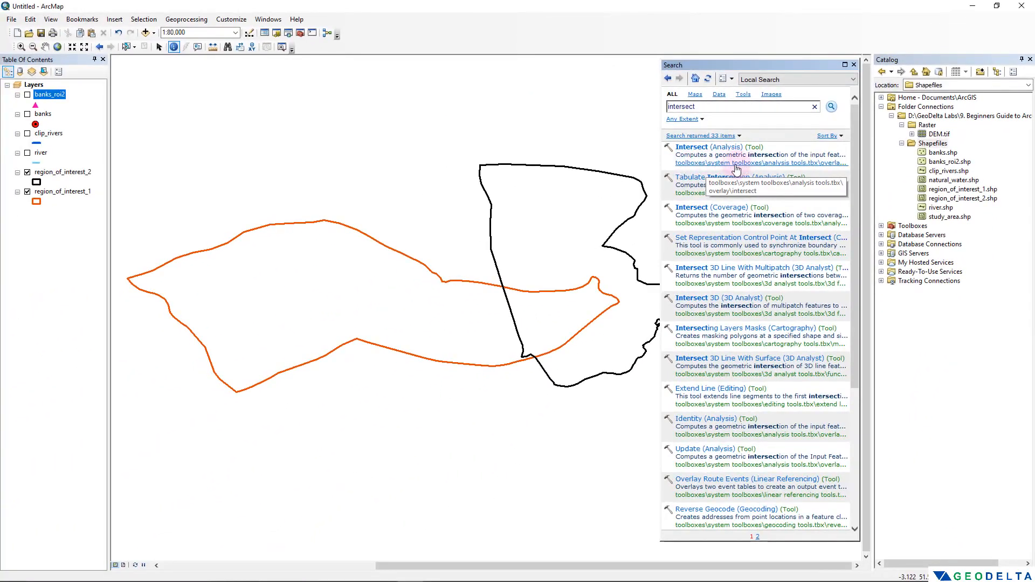
click(736, 162)
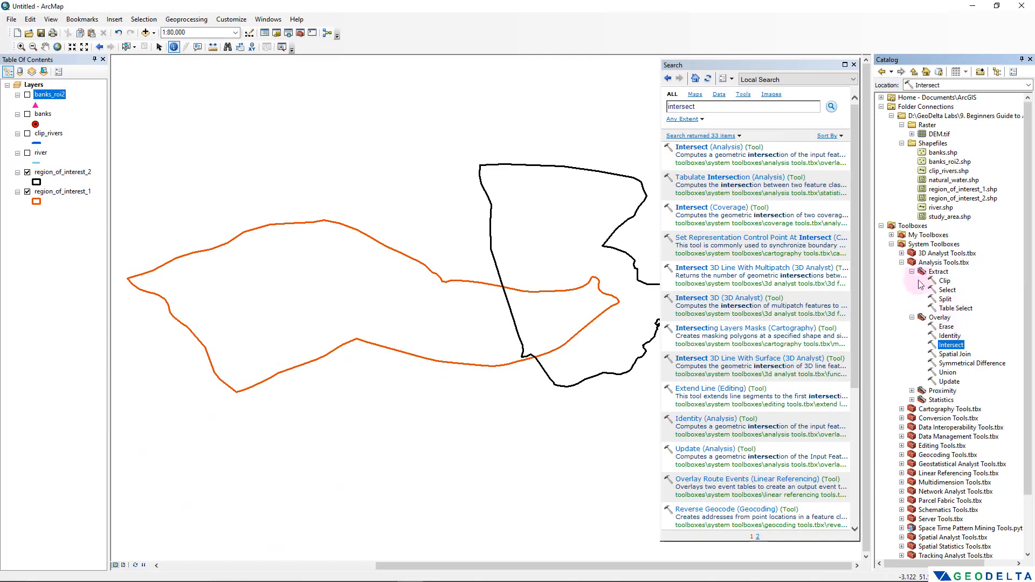
click(912, 271)
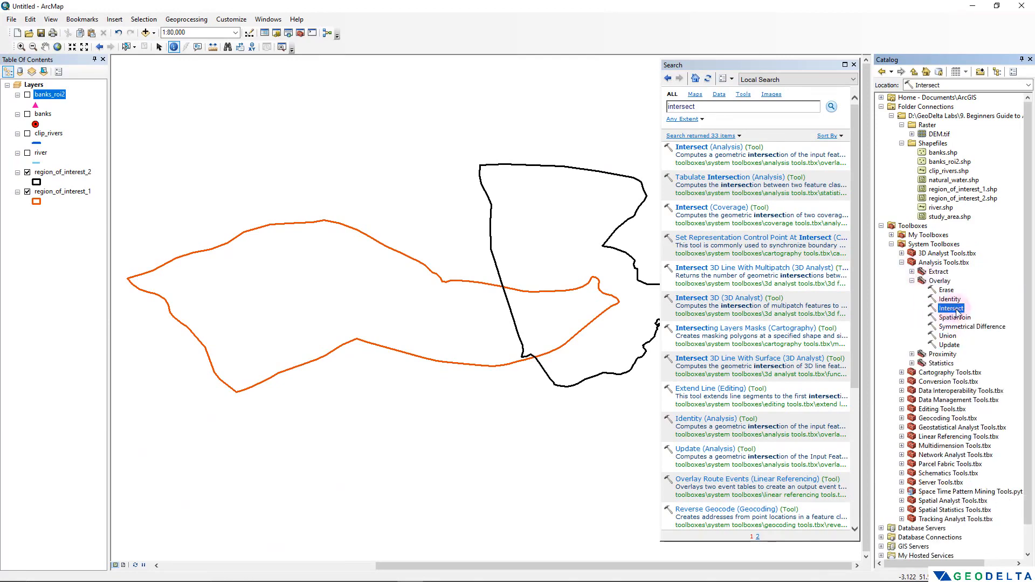
Step: Collapse Toolboxes, narrow the Catalog pane and move the Search window aside to uncover more of the map
click(881, 226)
drag(870, 148, 894, 149)
click(730, 66)
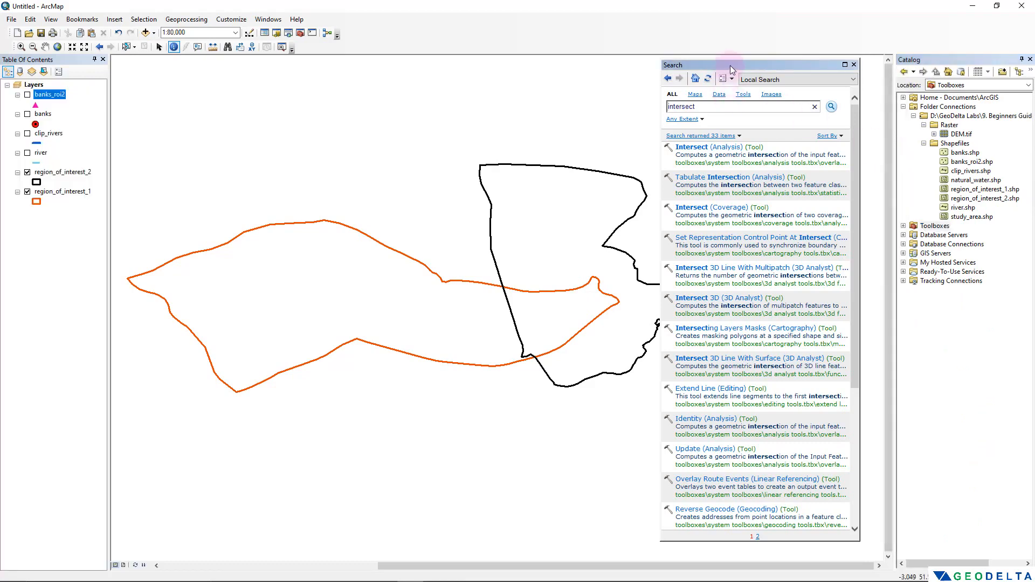
drag(730, 65, 755, 66)
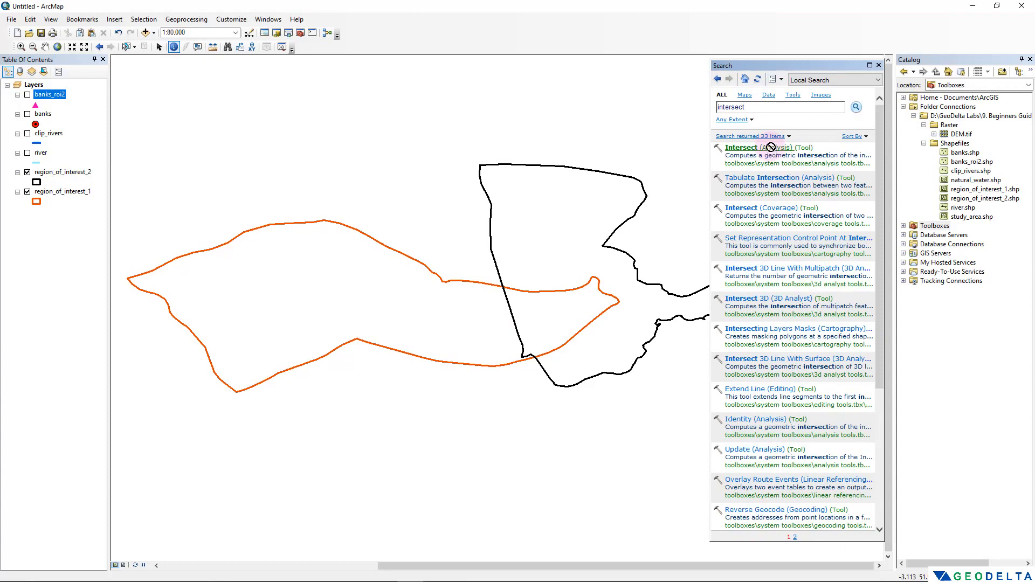
Step: Open the Intersect (Analysis) tool beside the layer list and add region_of_interest_1 and region_of_interest_2 as its input features
click(773, 151)
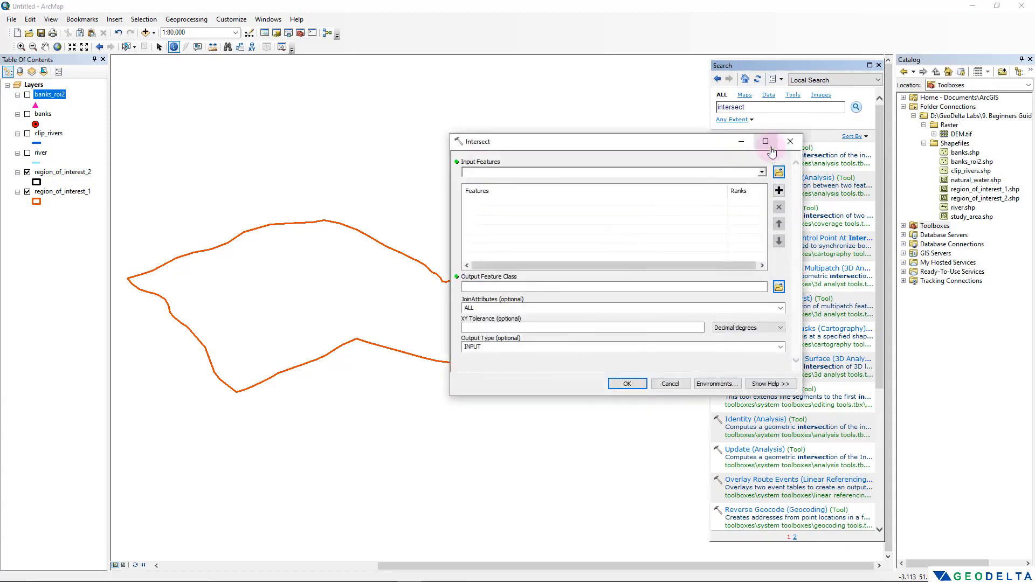
drag(762, 144, 342, 184)
click(217, 210)
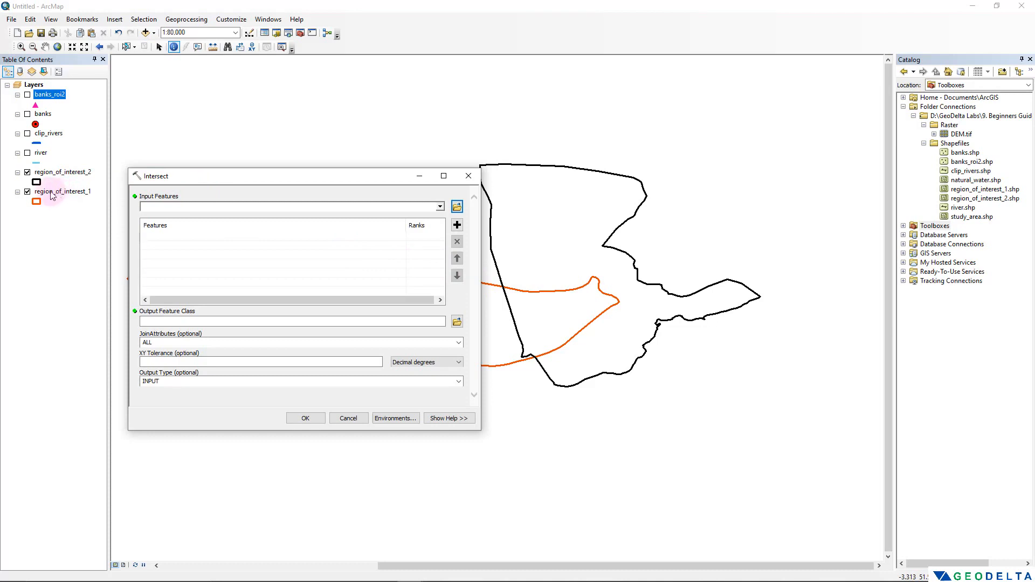
drag(50, 196, 164, 210)
drag(62, 172, 164, 210)
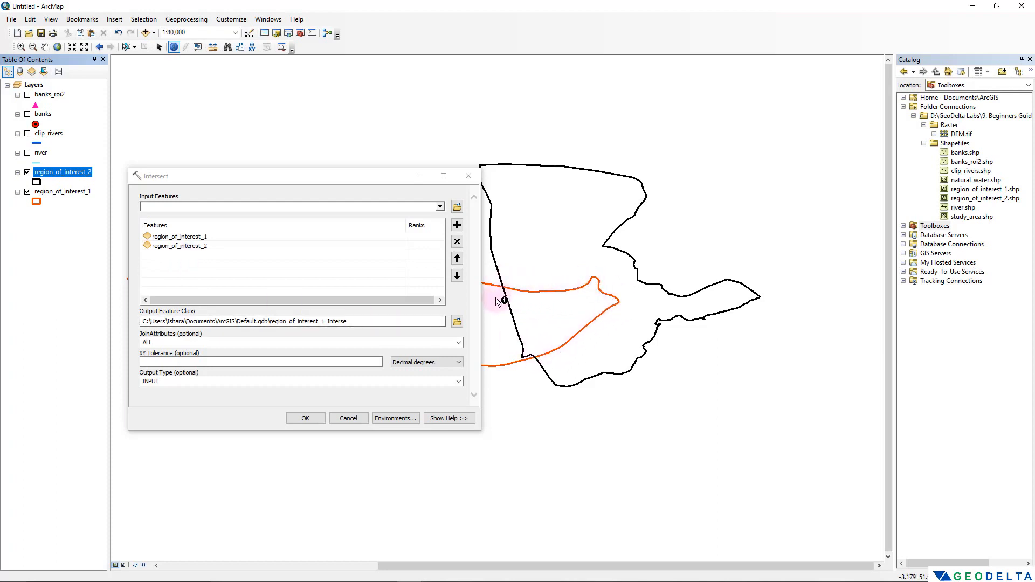
Step: Save the Intersect output as roi_common in the Shapefiles folder and run the tool
click(457, 322)
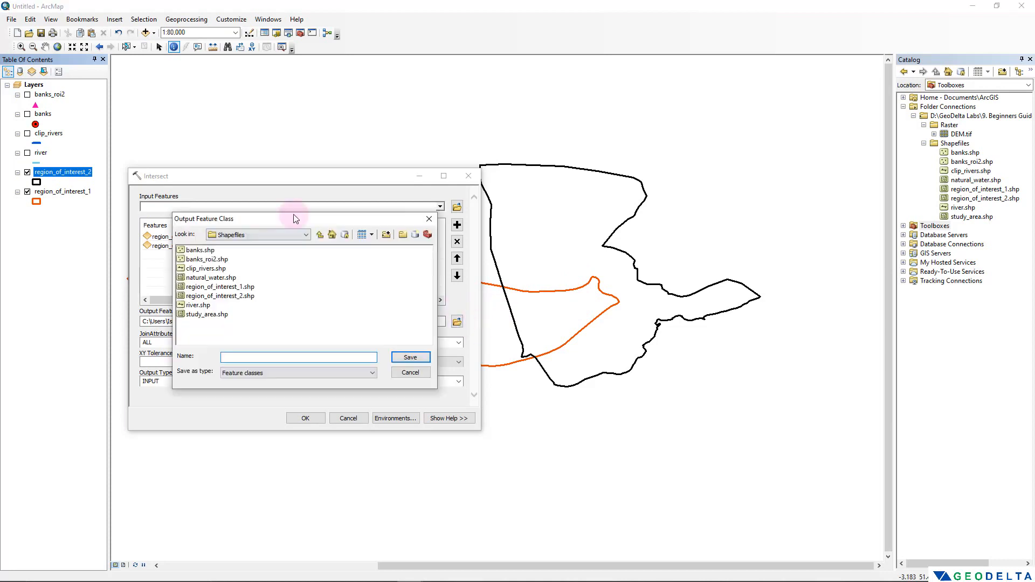
drag(293, 214, 268, 317)
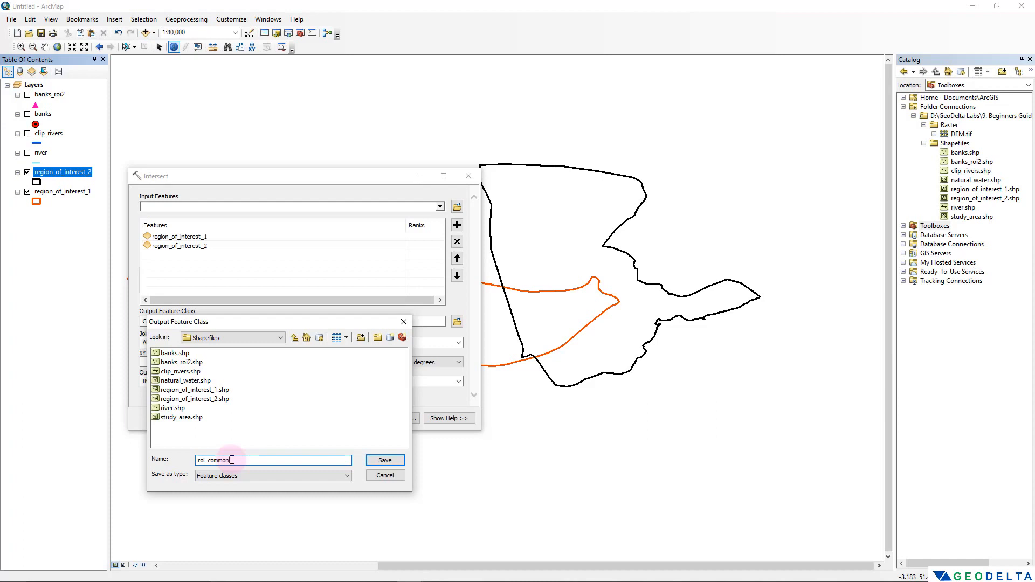
click(397, 467)
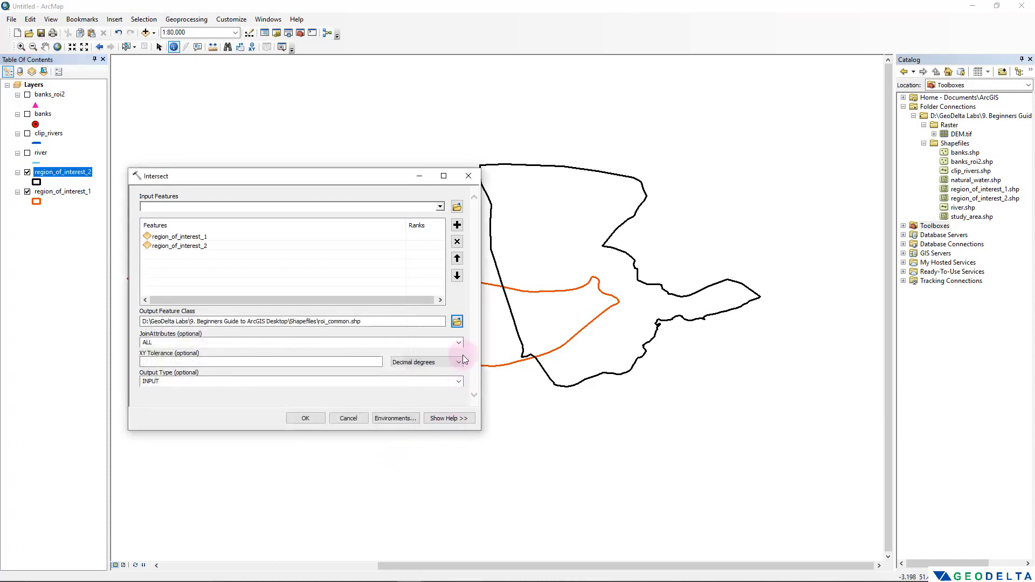
click(305, 420)
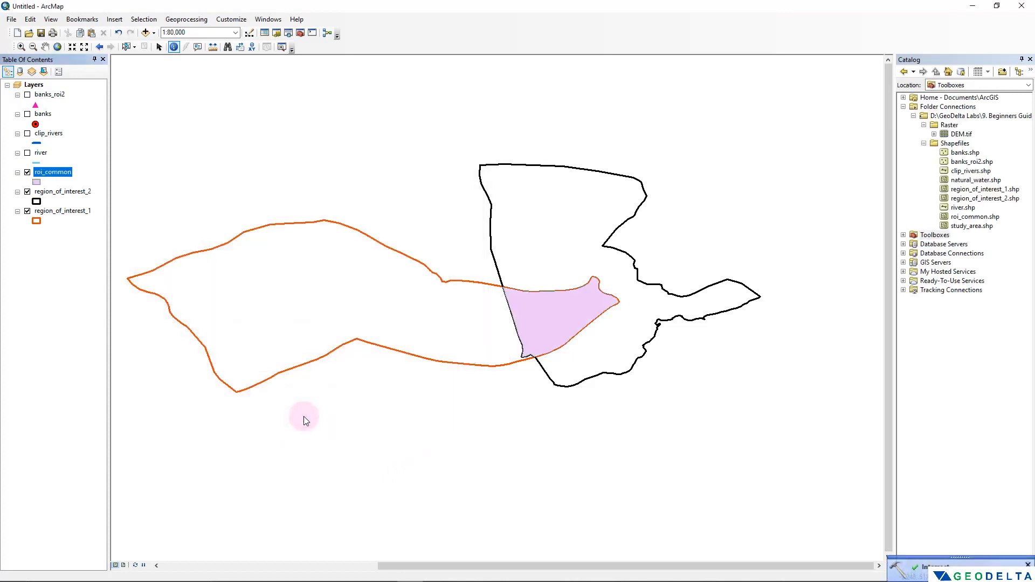
Step: Open the attribute table of roi_common, highlight its polygon record on the map, clear the selection and close the table
right_click(56, 171)
click(94, 204)
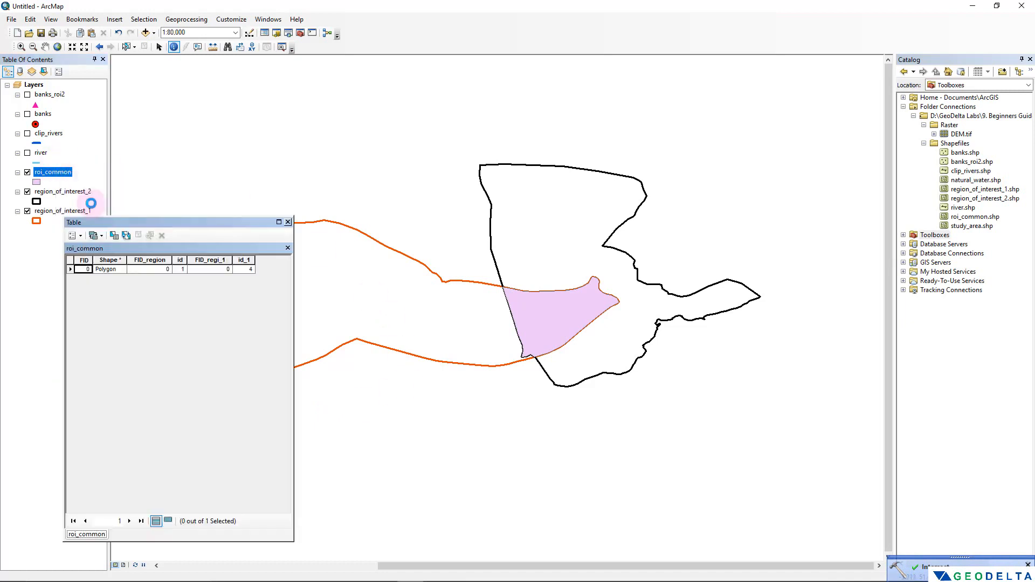
click(109, 261)
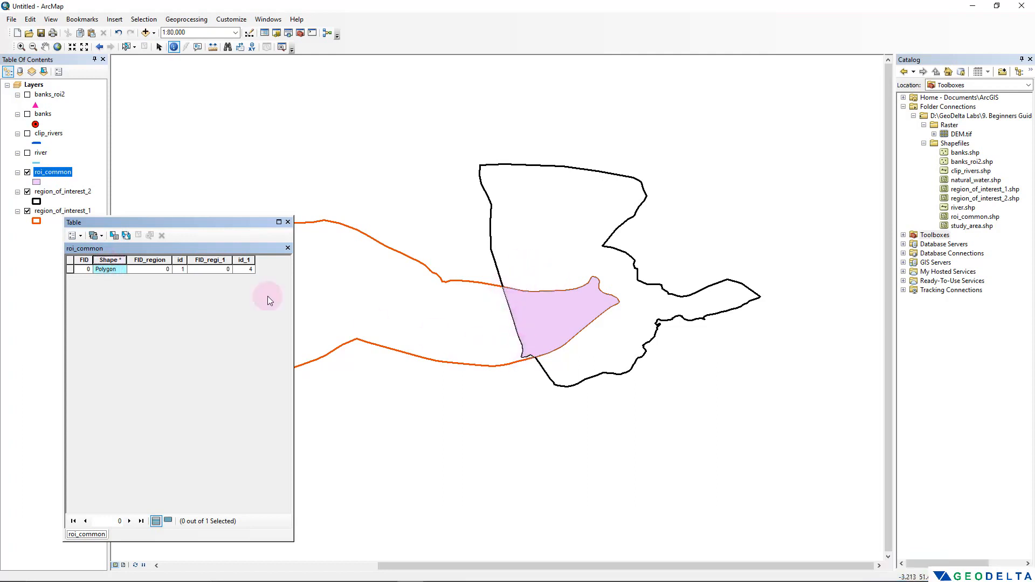
click(70, 269)
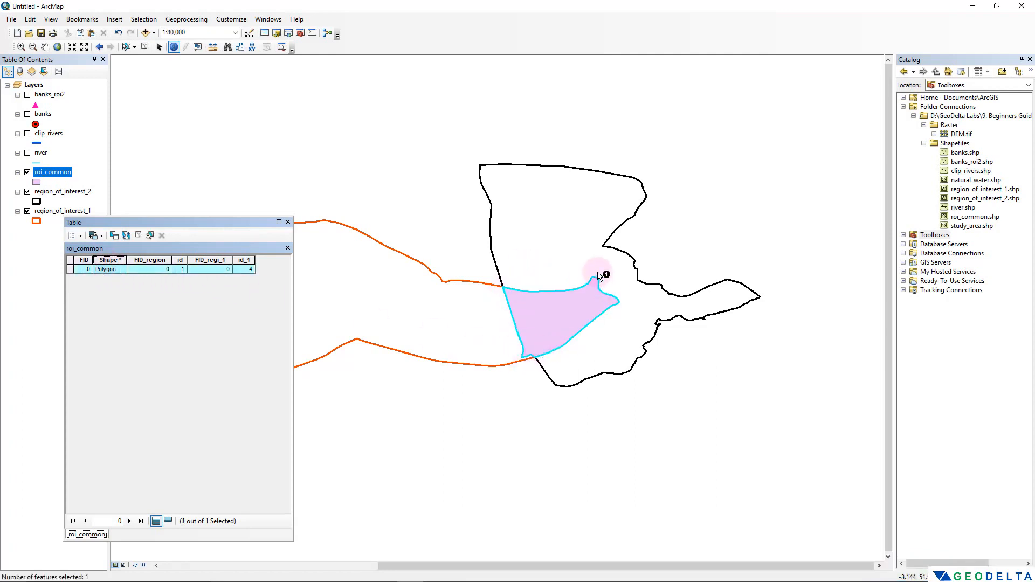
click(140, 234)
click(287, 221)
Step: Hide region_of_interest_2 and region_of_interest_1 to view the roi_common polygon alone on the map
click(27, 191)
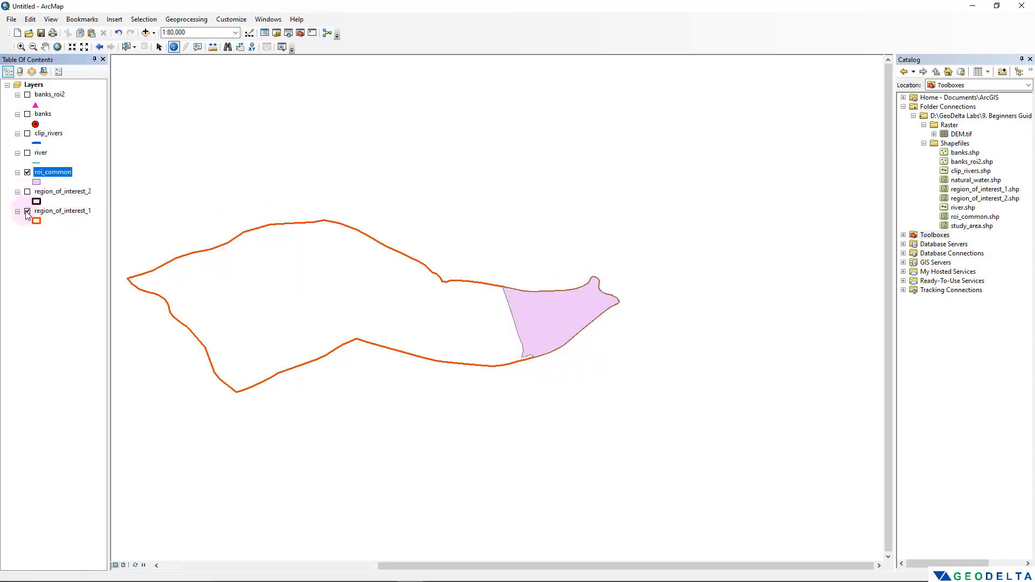
click(27, 211)
scroll(580, 318, down, 4)
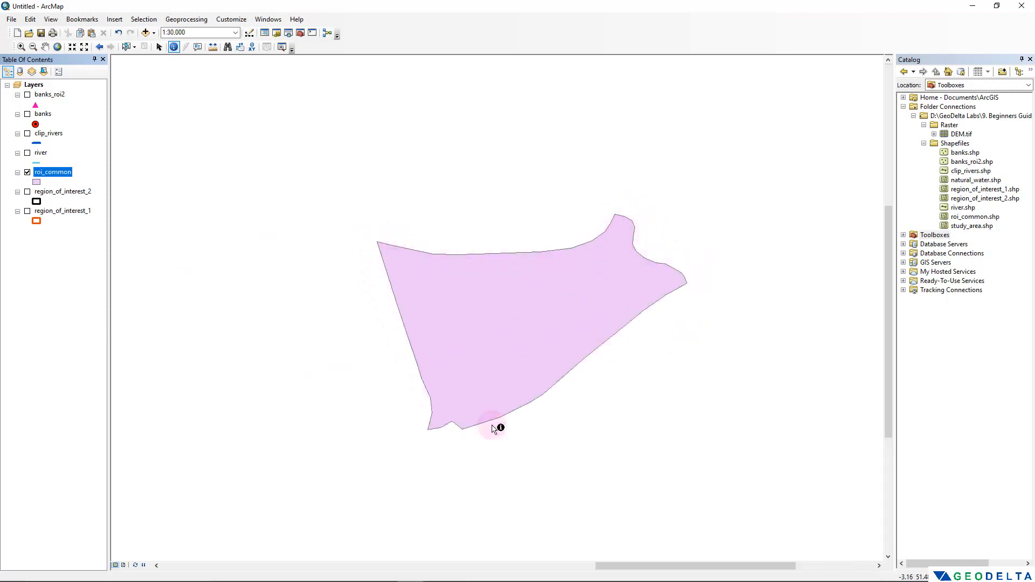
scroll(470, 380, up, 2)
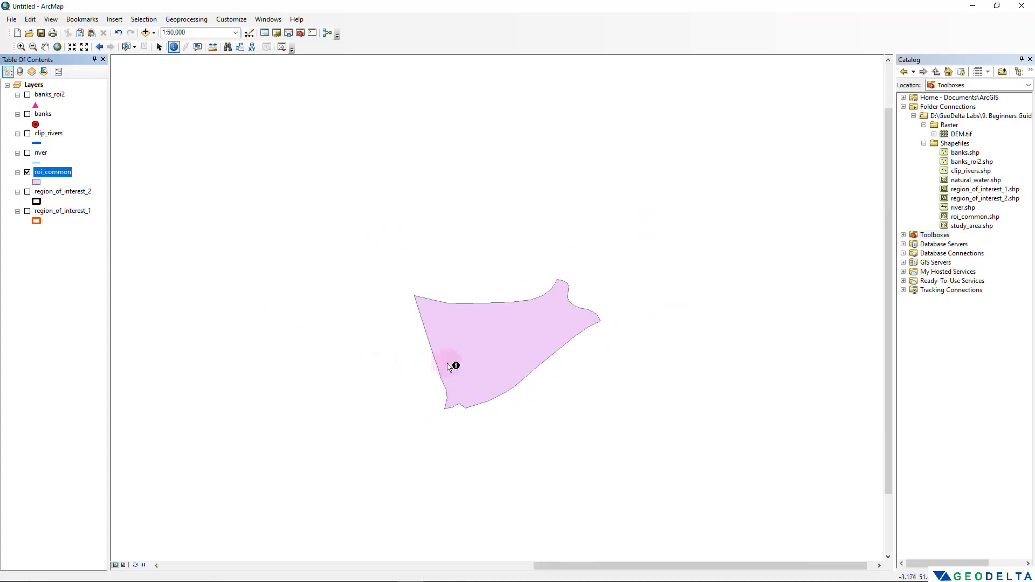
Step: Show the banks layer over roi_common and examine which banks fall inside the common area
click(28, 115)
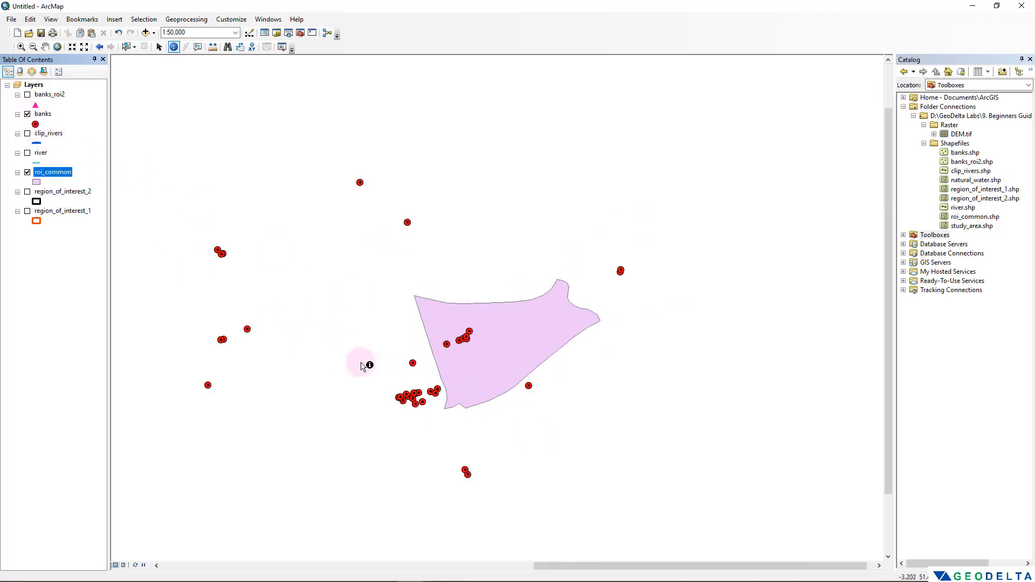
scroll(469, 357, up, 1)
scroll(468, 357, down, 2)
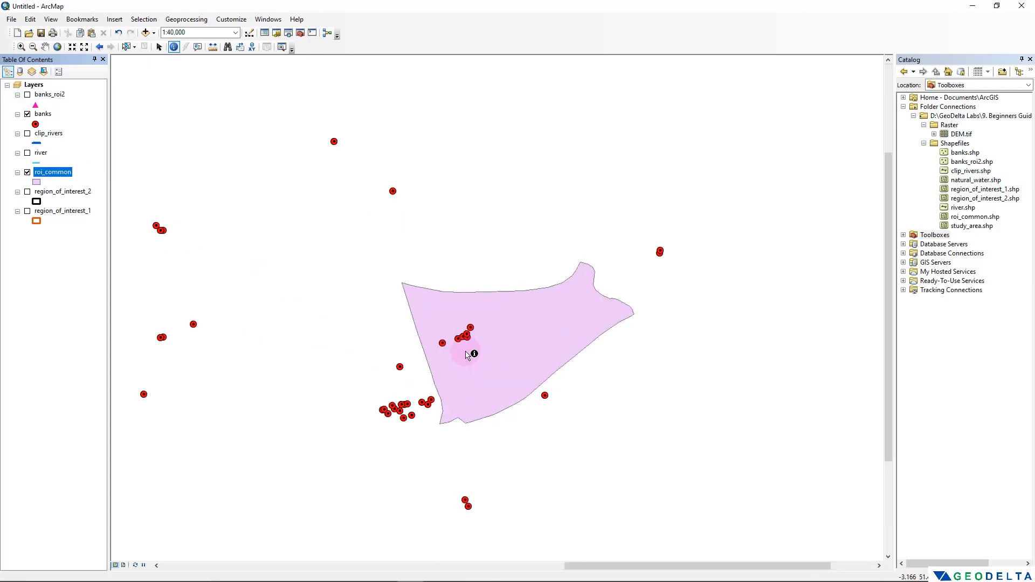
scroll(468, 356, down, 2)
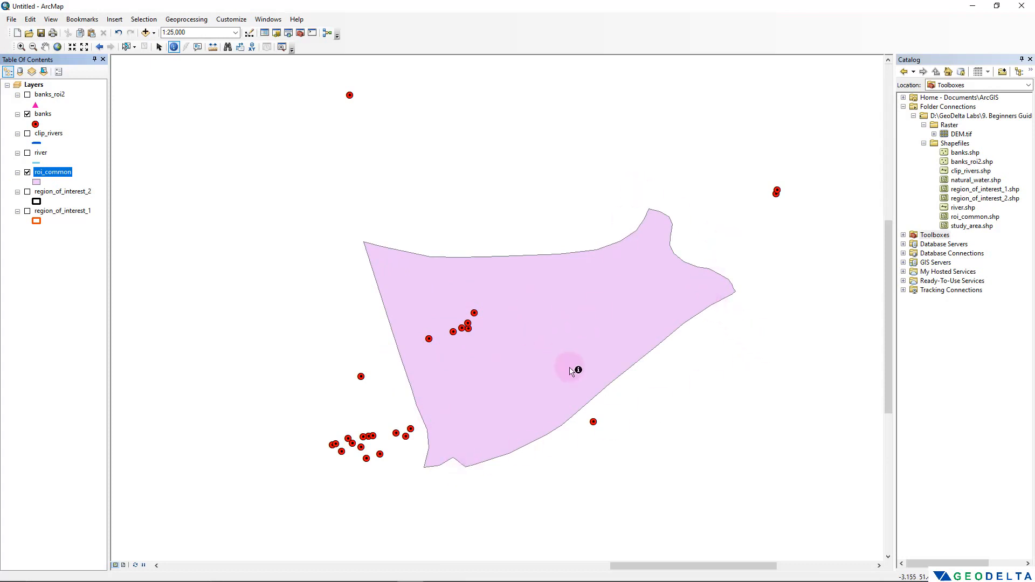
scroll(573, 371, up, 2)
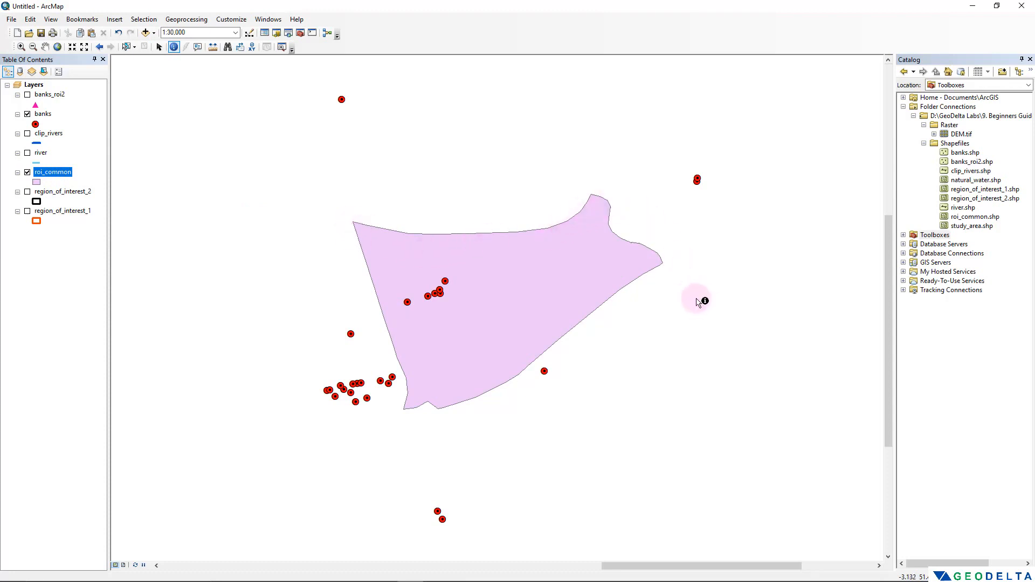
scroll(684, 191, down, 1)
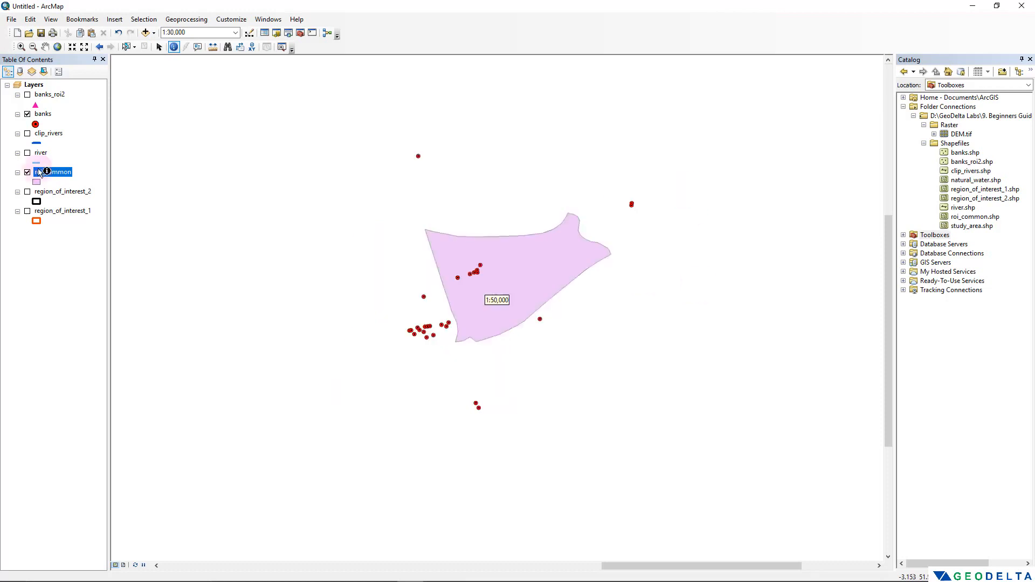
Step: Hide roi_common and banks, and show region_of_interest_1 and region_of_interest_2 with both full outlines in view at 1:80,000
click(27, 173)
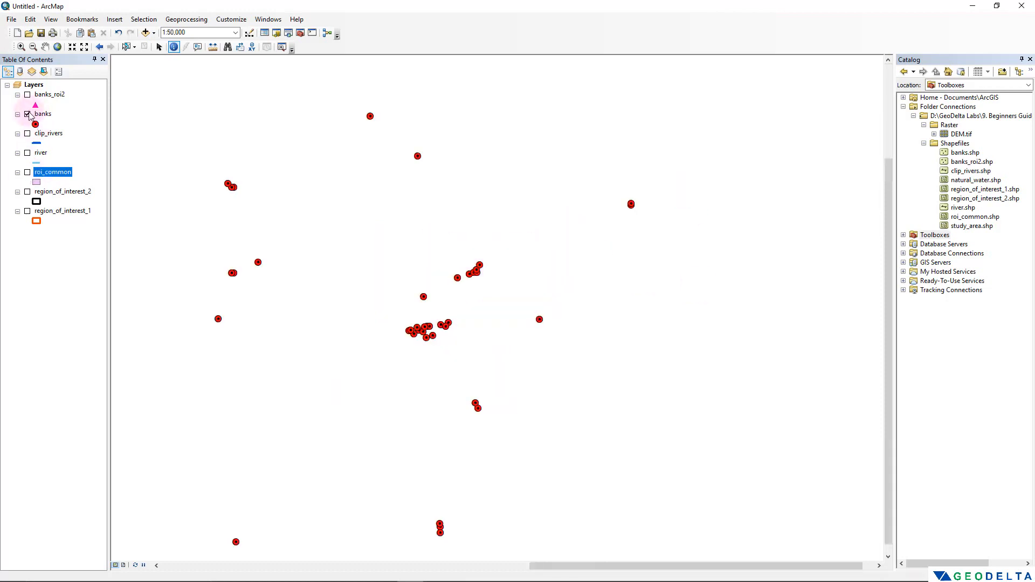
click(28, 114)
click(27, 192)
click(27, 212)
scroll(569, 356, down, 1)
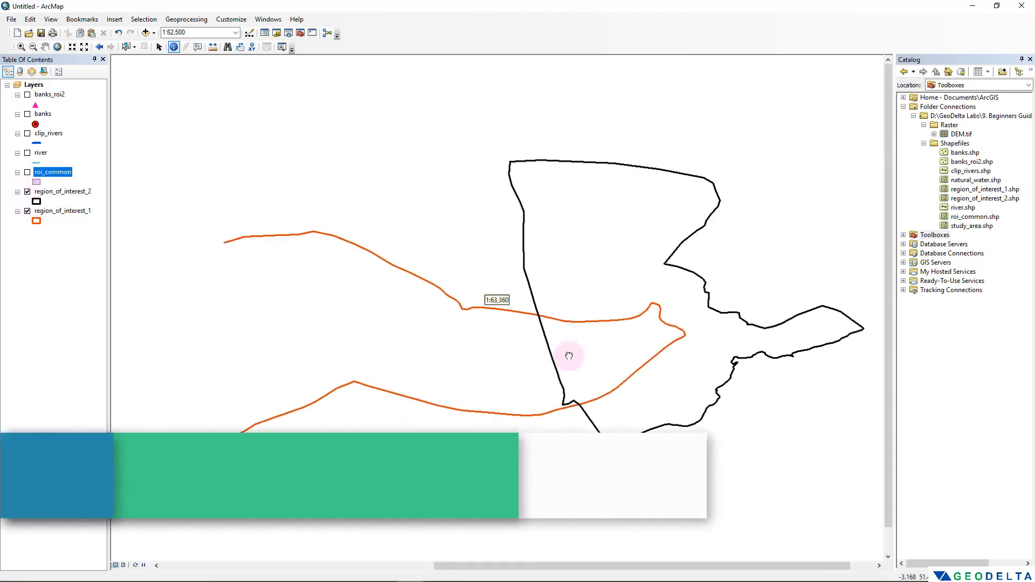
scroll(569, 356, down, 2)
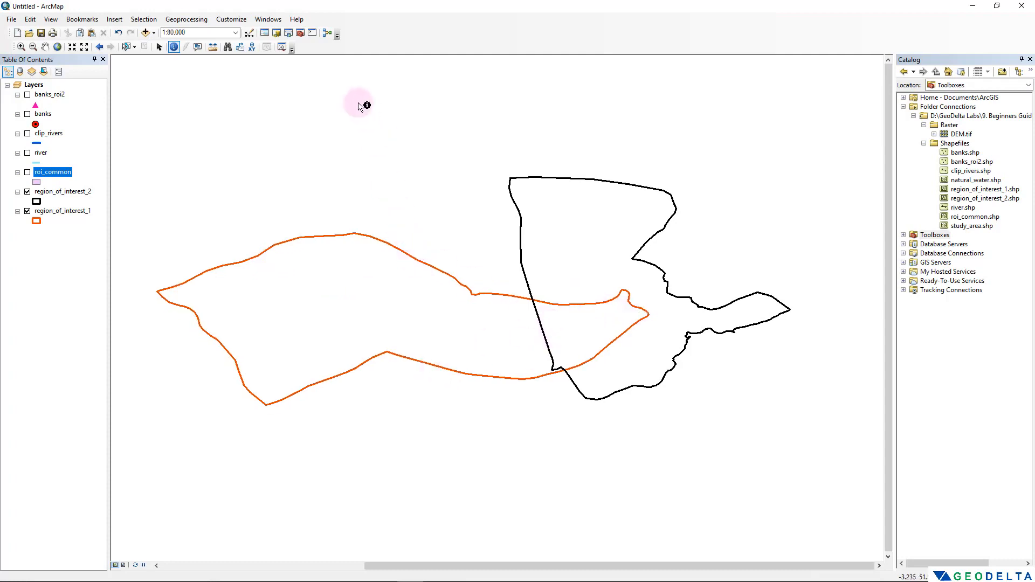
Step: Search for "union" and open the Union (Analysis) tool
click(289, 34)
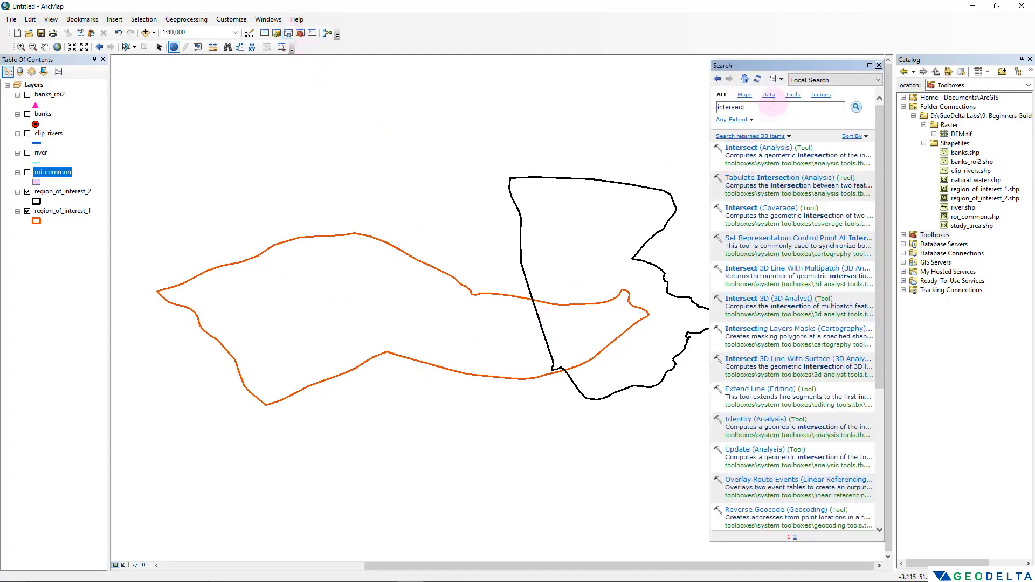
drag(766, 107, 693, 111)
text(un)
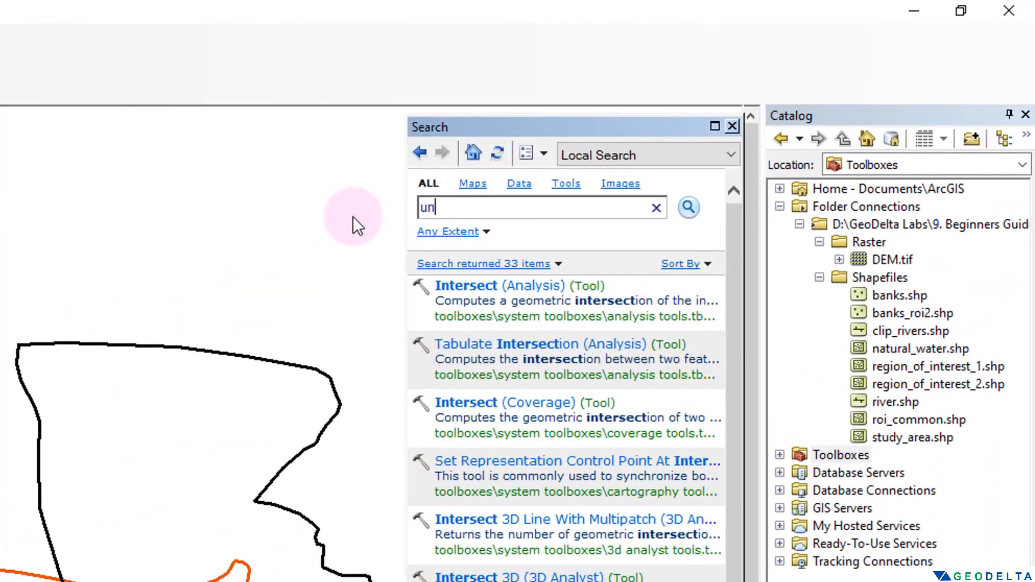
text(ion)
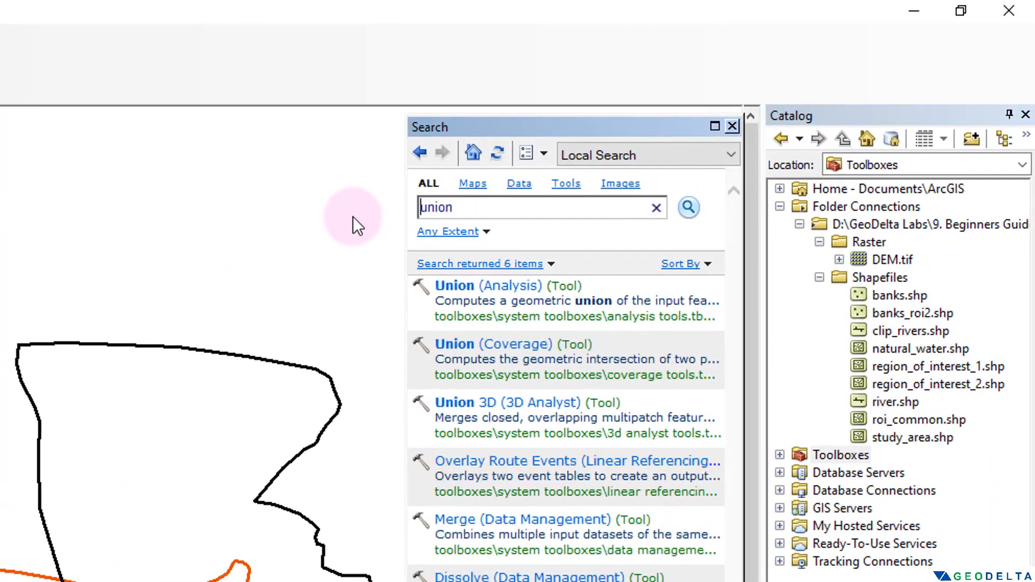
click(495, 290)
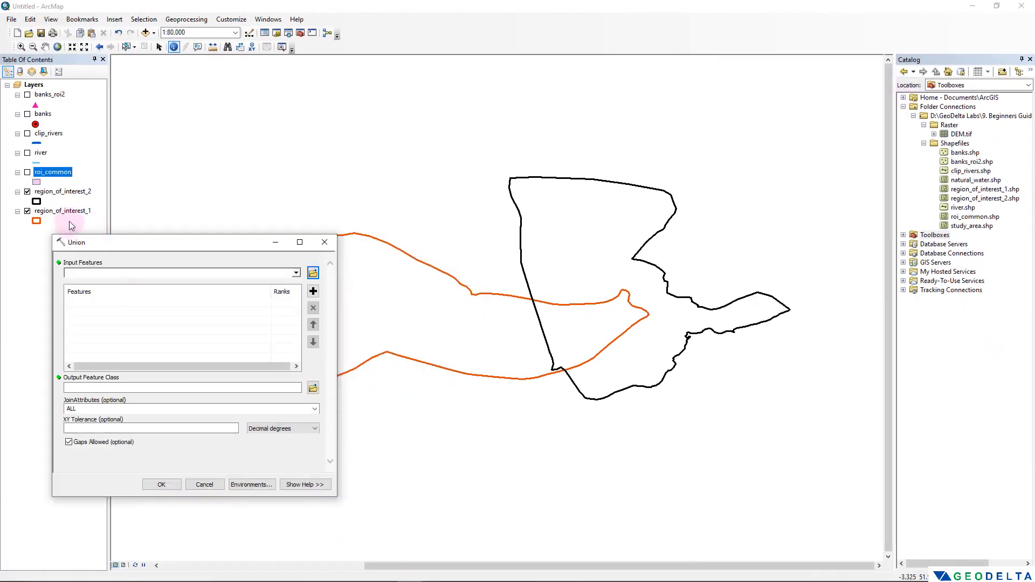
Step: Run Union on region_of_interest_1 and region_of_interest_2, saving the output as roi_union in the Shapefiles folder
drag(62, 211, 104, 278)
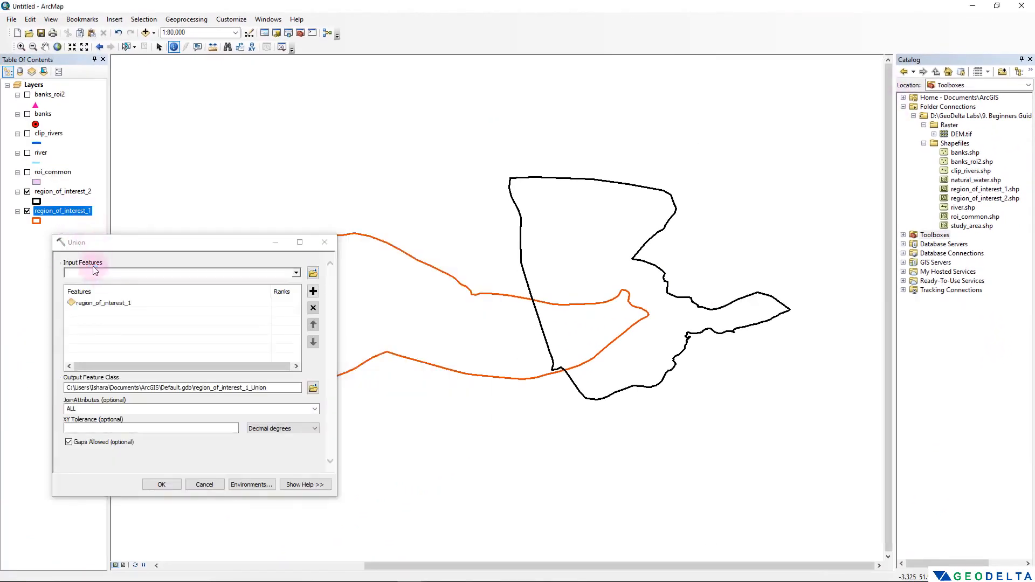
drag(63, 192, 105, 278)
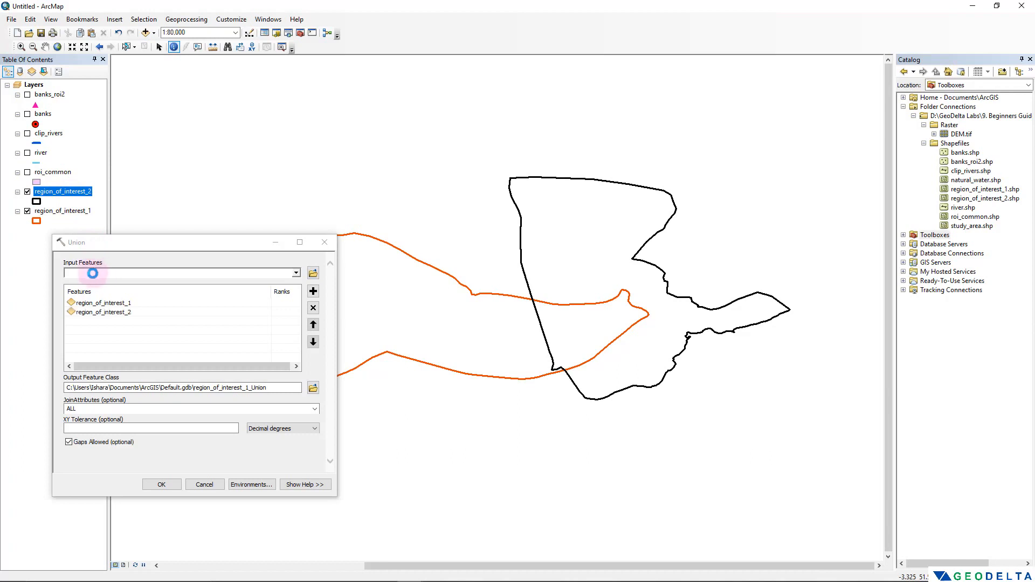
click(313, 388)
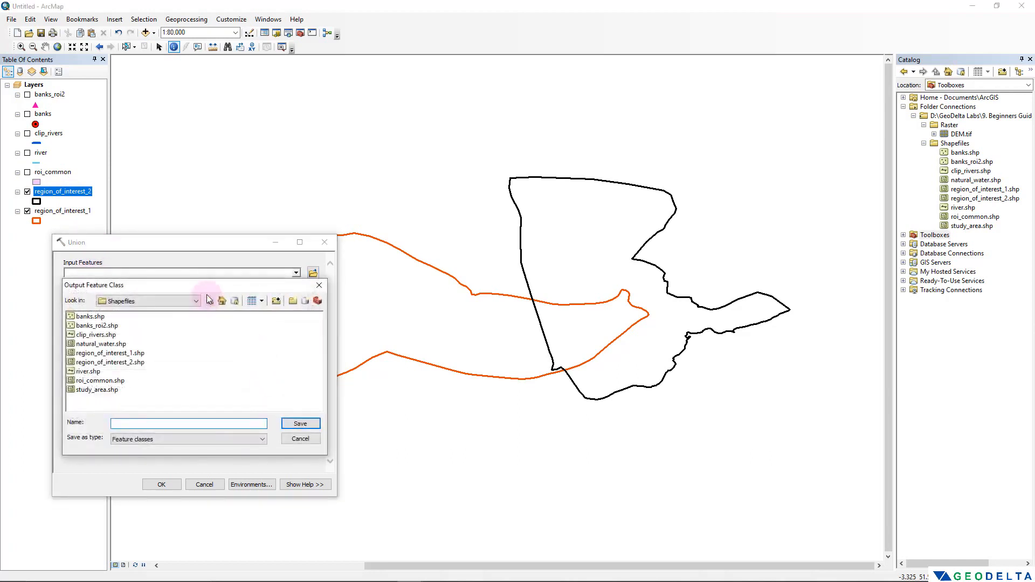
drag(203, 287, 190, 371)
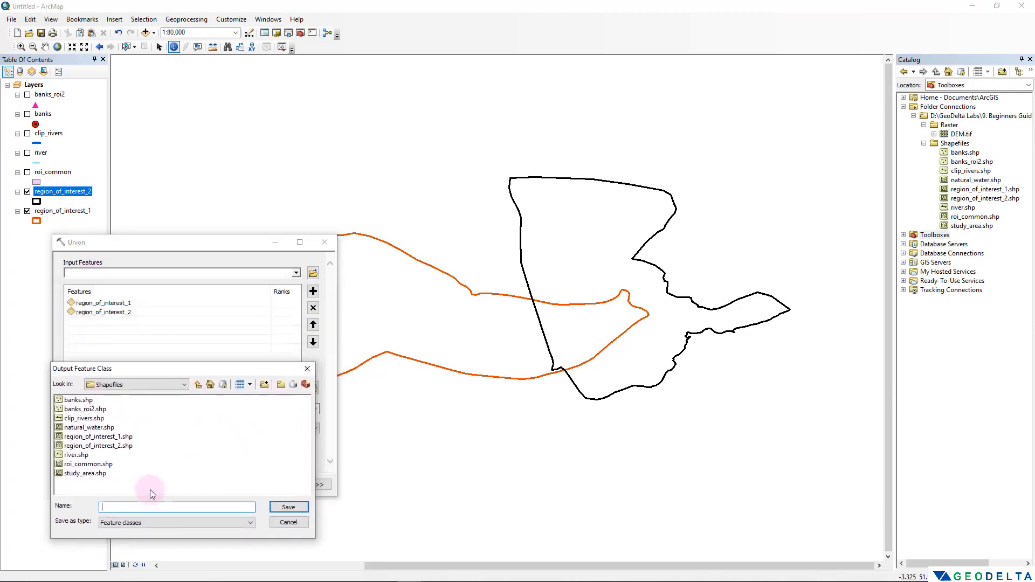
text(roi_union)
click(284, 509)
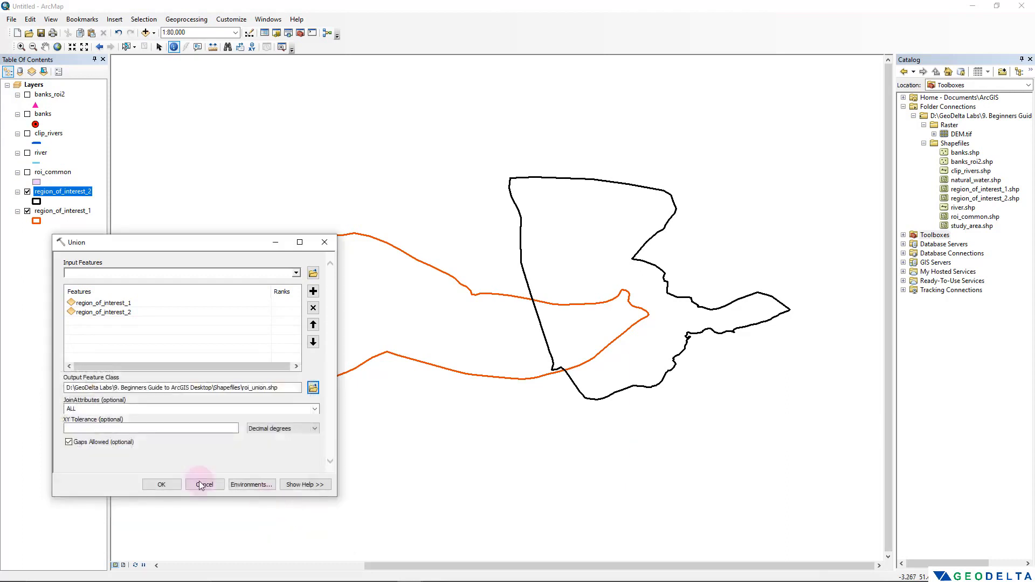
click(162, 484)
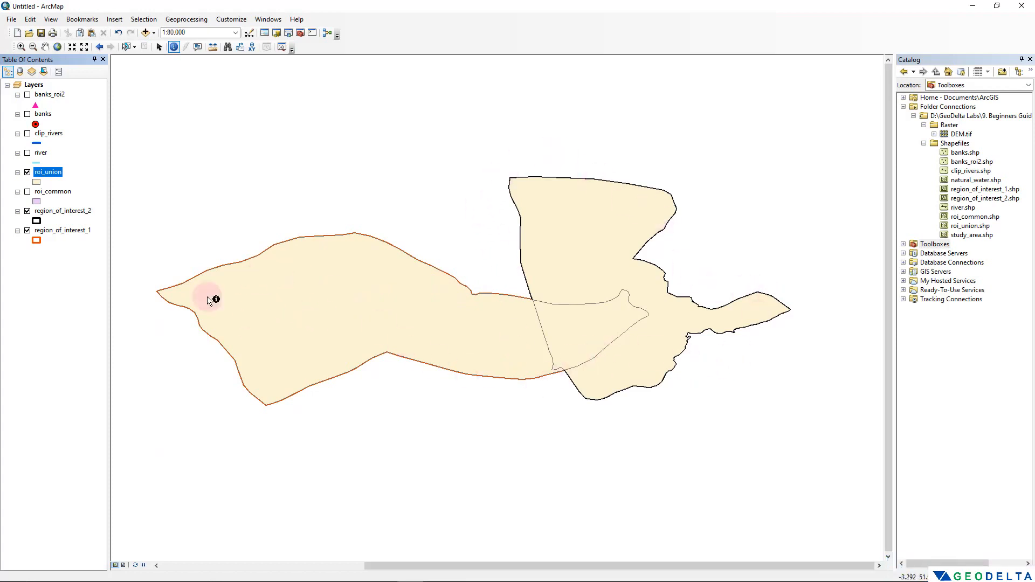
Step: Hide region_of_interest_1 and region_of_interest_2 so only roi_union is displayed, in full at 1:100,000
click(27, 231)
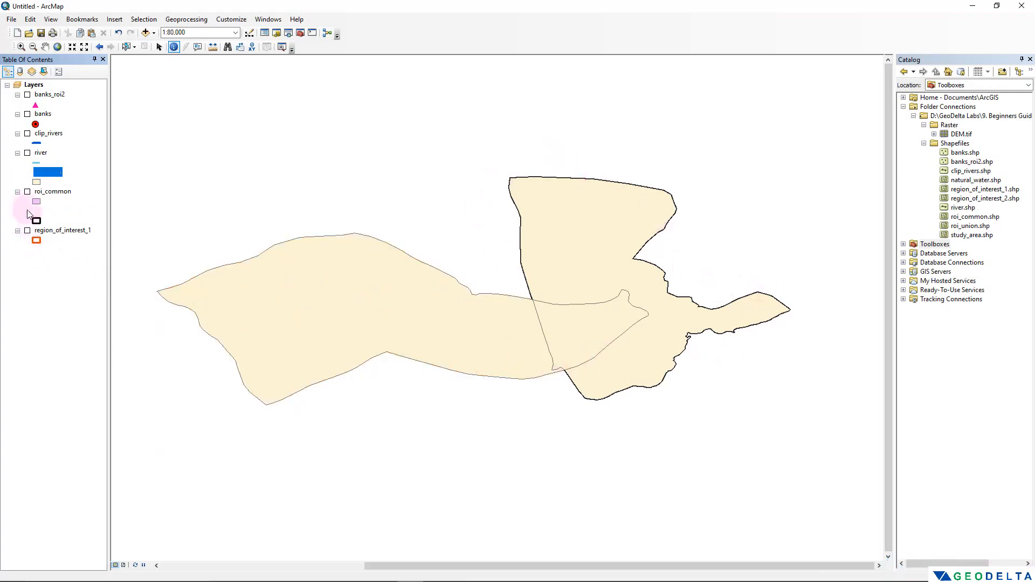
click(27, 210)
scroll(525, 355, down, 2)
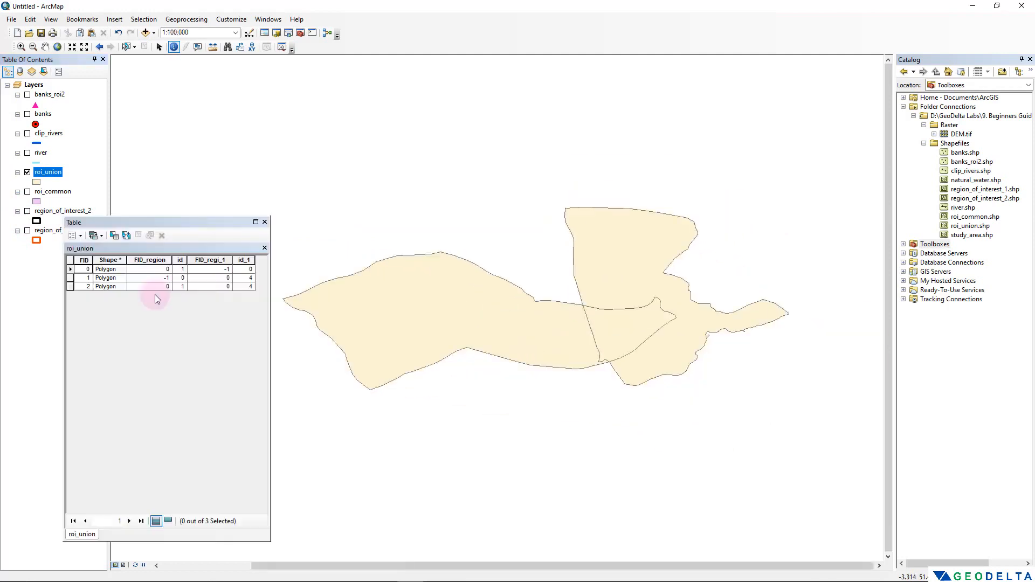
Step: Select each of the three roi_union records in its attribute table in turn to examine the matching polygon on the map
click(70, 269)
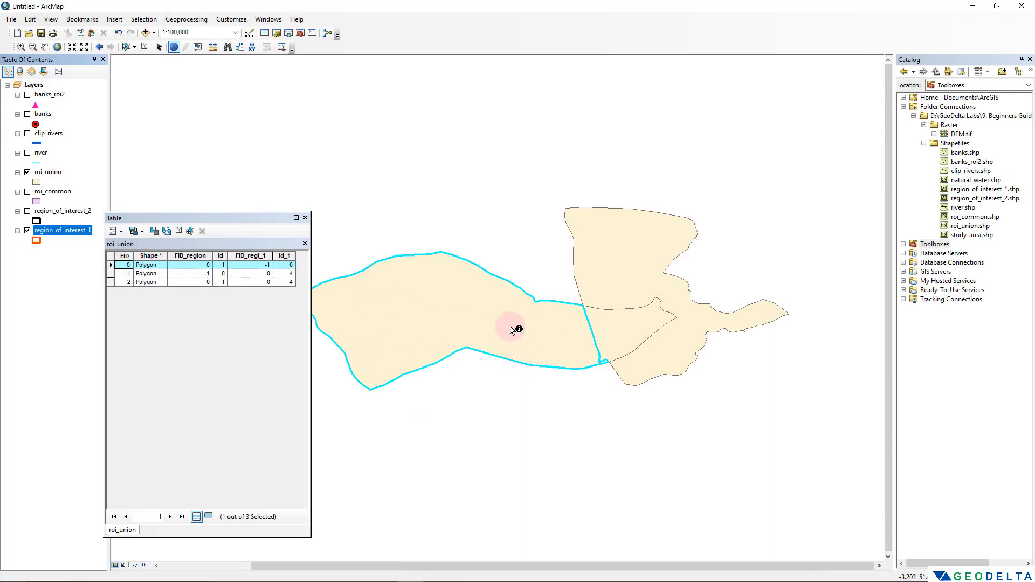
click(111, 274)
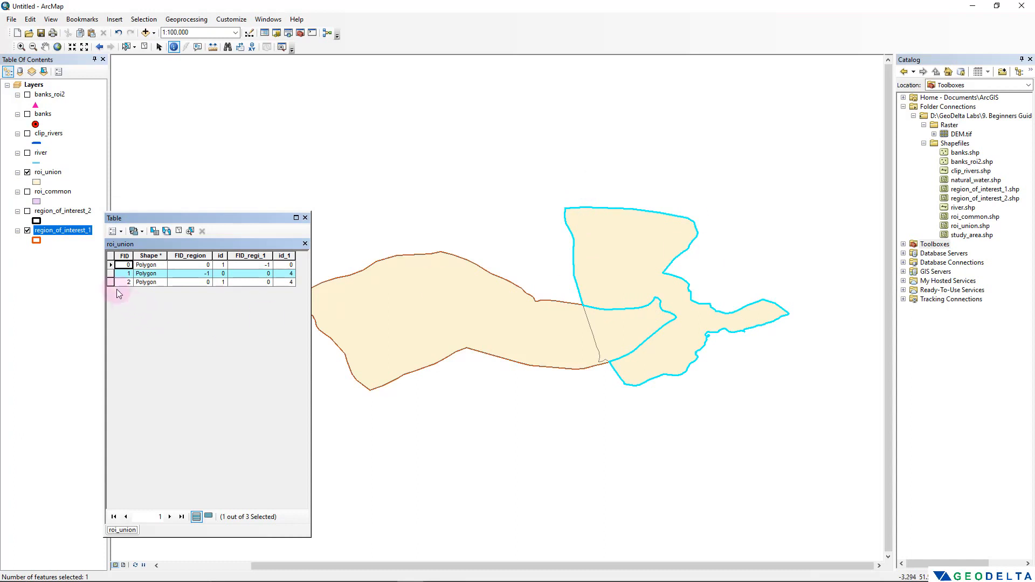
click(111, 282)
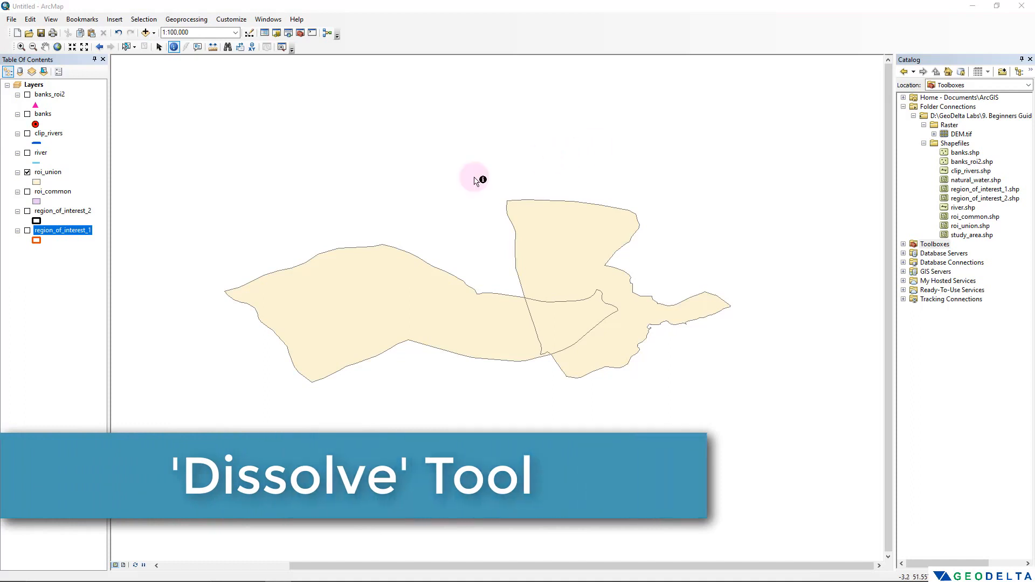
Step: Switch region_of_interest_1 on and off again, and hide roi_union to leave the map empty
click(27, 230)
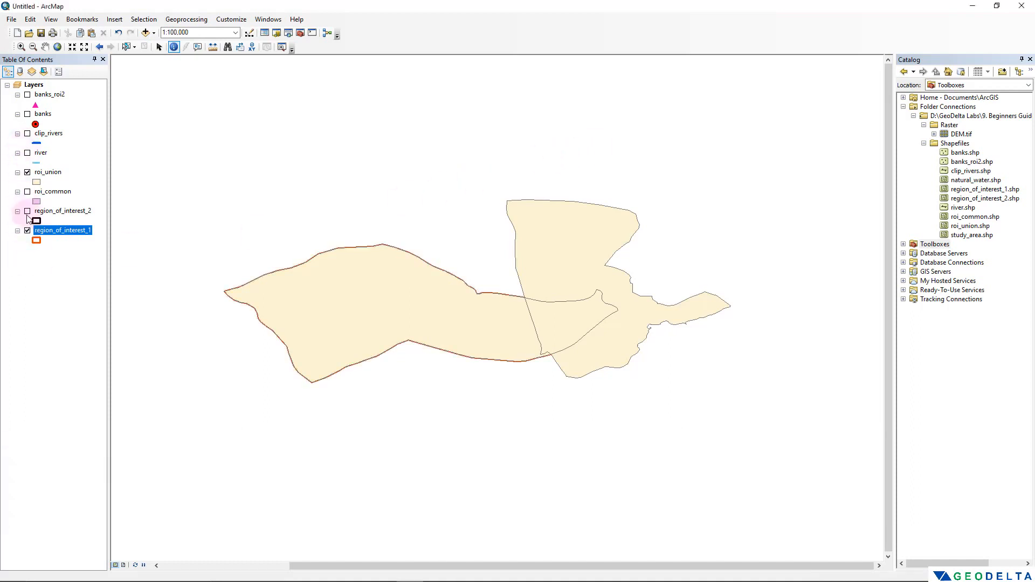
click(27, 231)
click(27, 173)
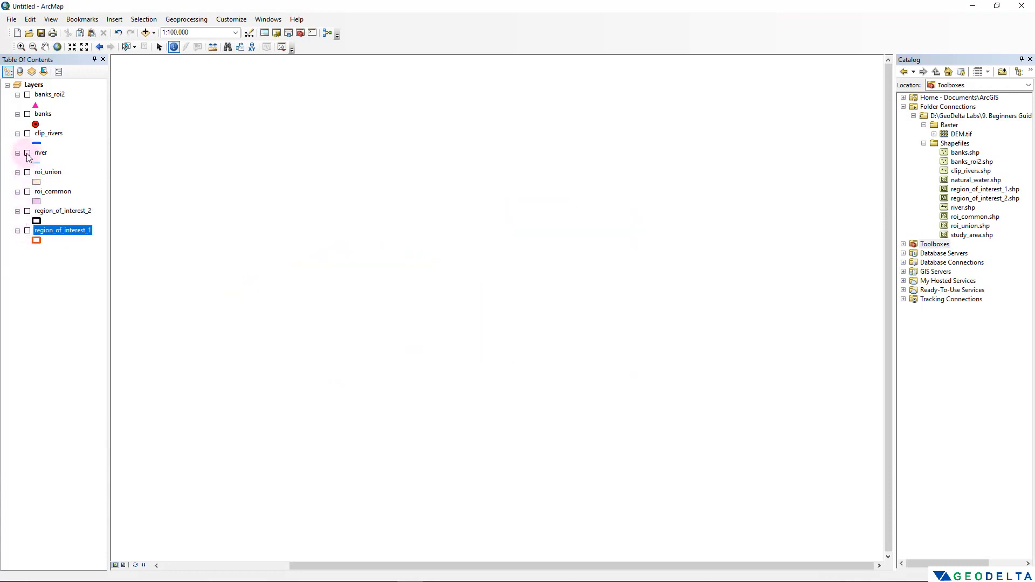
Step: Display the river layer on the map and open its attribute table
click(27, 153)
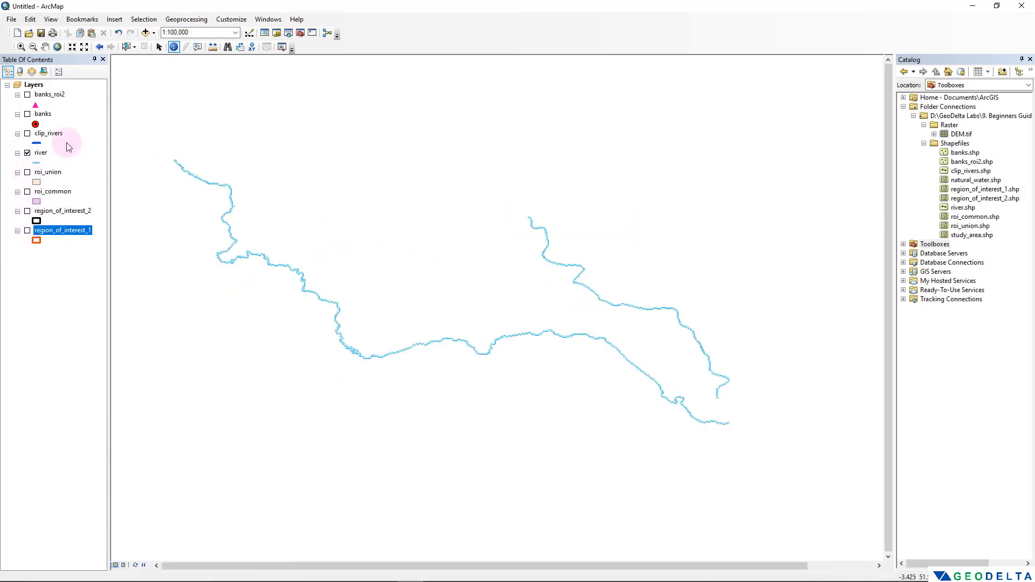
click(41, 153)
right_click(43, 153)
click(84, 189)
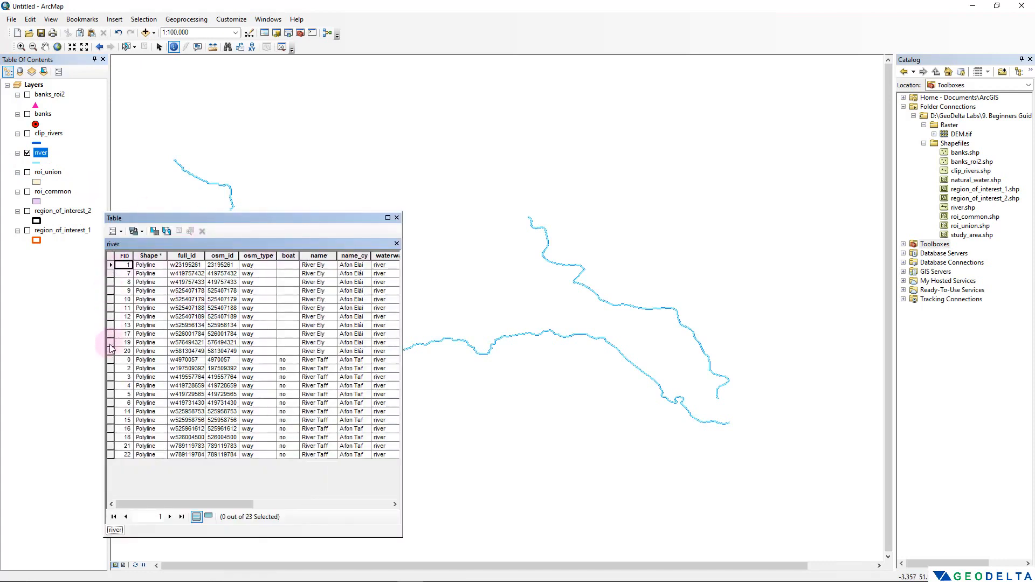
Step: Select all River Taff records, and single ones such as FID 6, to examine the matching lines on the map
drag(110, 360, 108, 496)
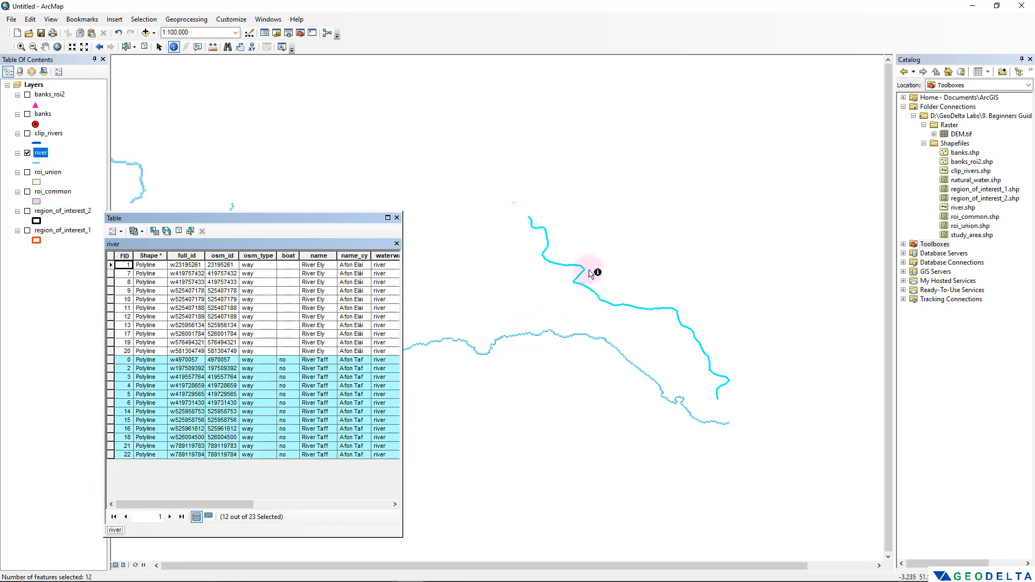
scroll(595, 274, up, 2)
scroll(593, 277, up, 1)
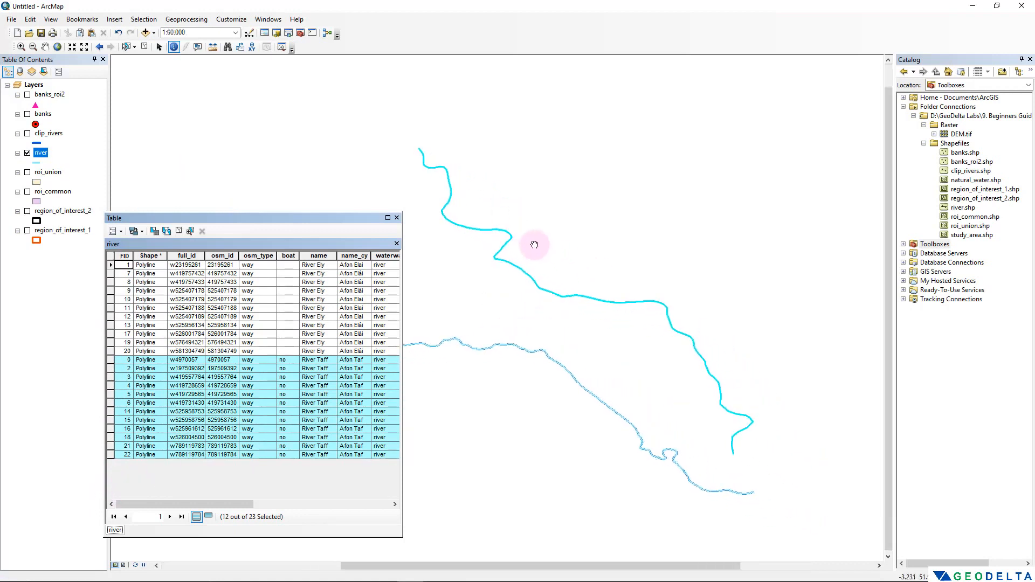
click(110, 386)
click(110, 395)
click(110, 402)
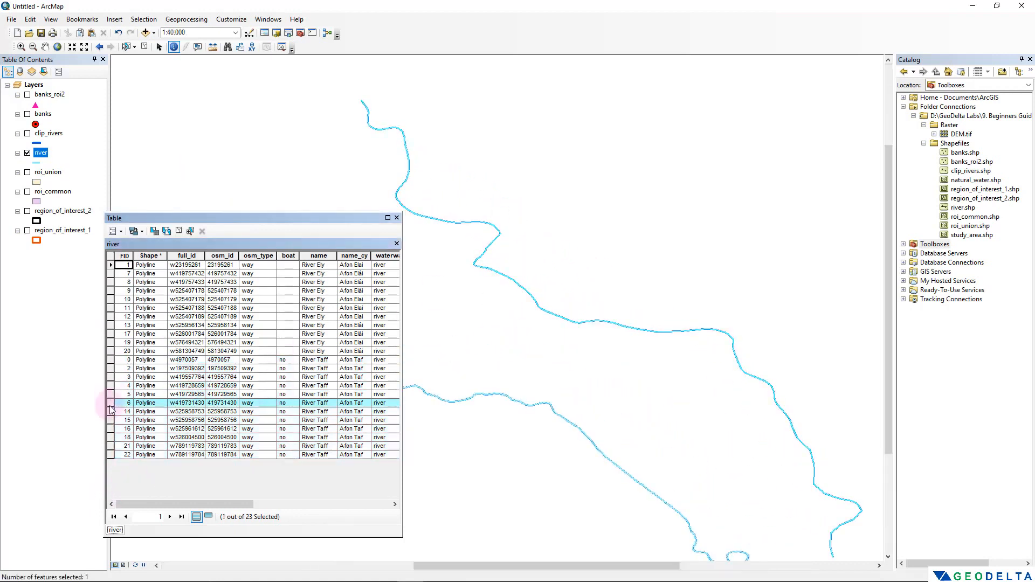
Step: Change the river layer's line color to dark blue
click(37, 161)
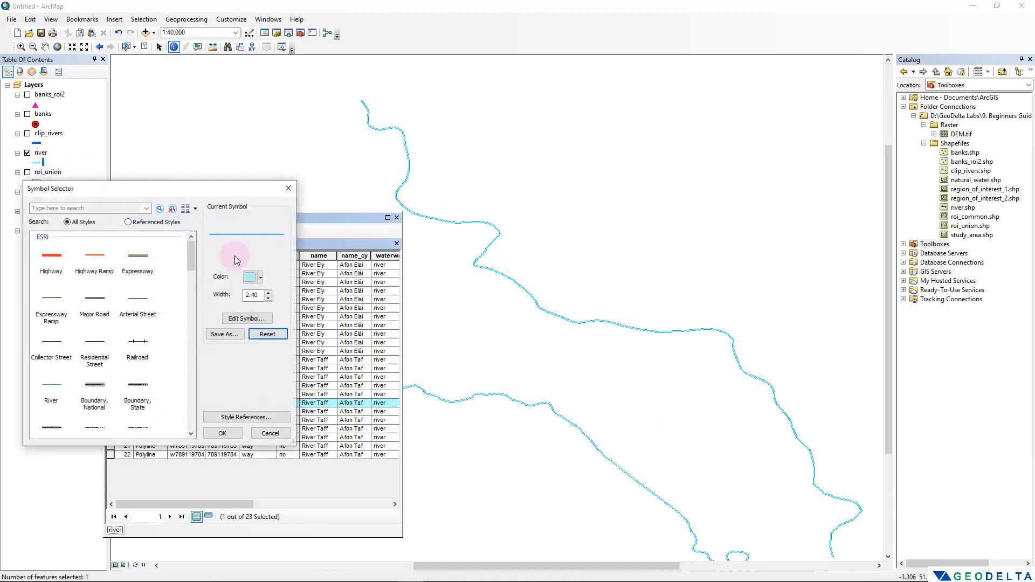
click(253, 277)
click(336, 345)
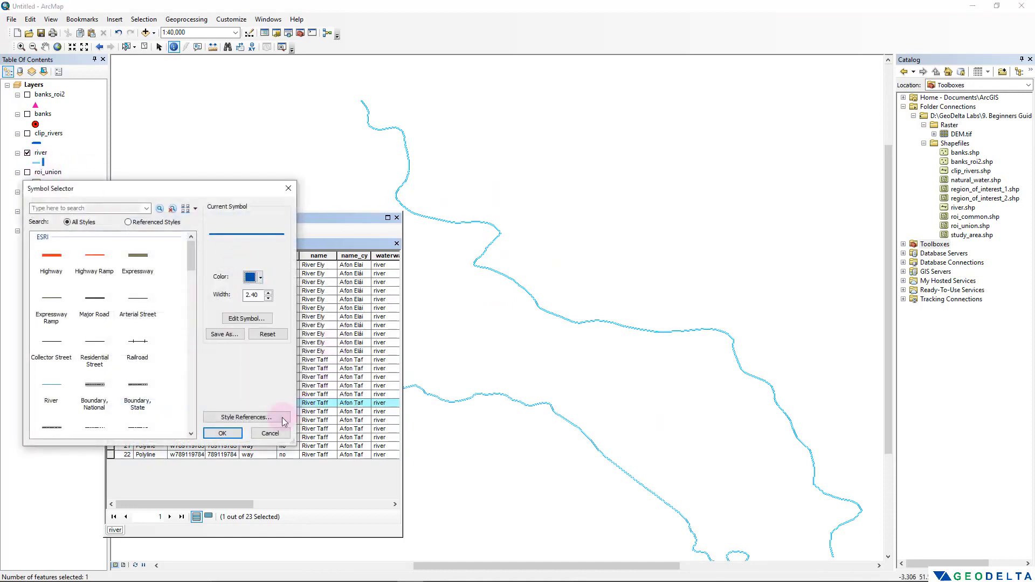
click(222, 433)
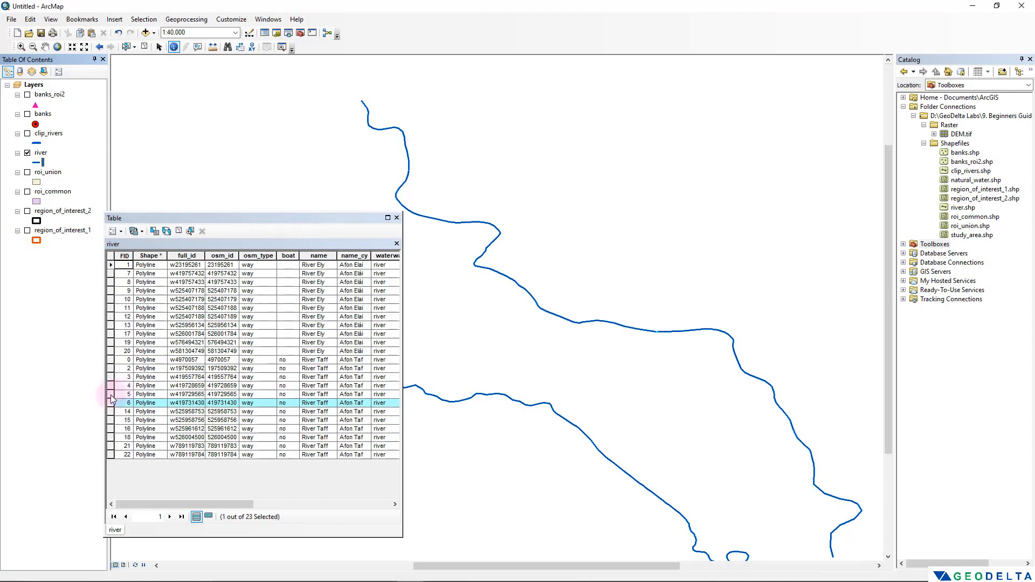
Step: Examine the River Taff segments record by record and each river's records as a group on the map, and clear the selection
click(111, 394)
click(110, 376)
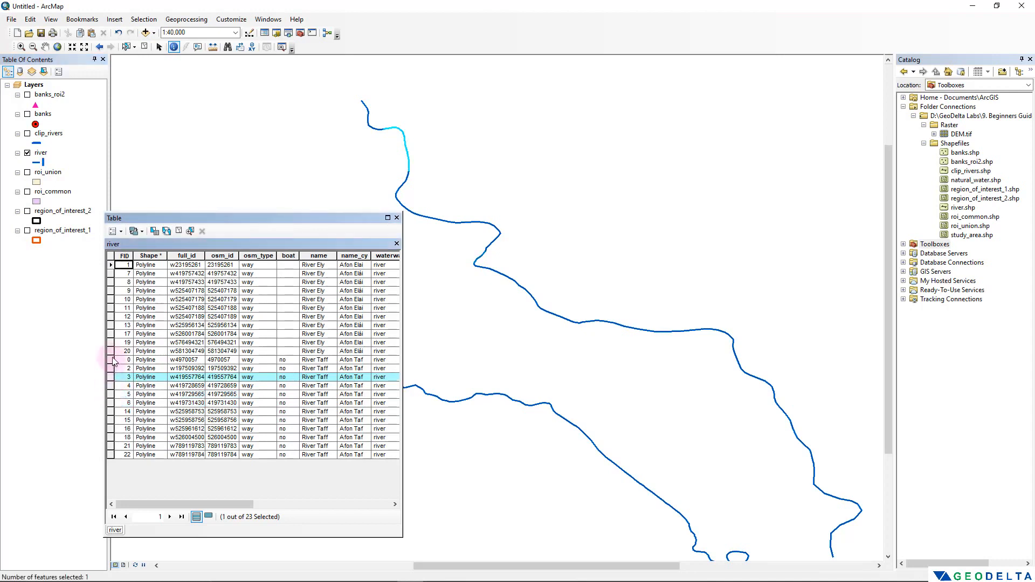
click(111, 360)
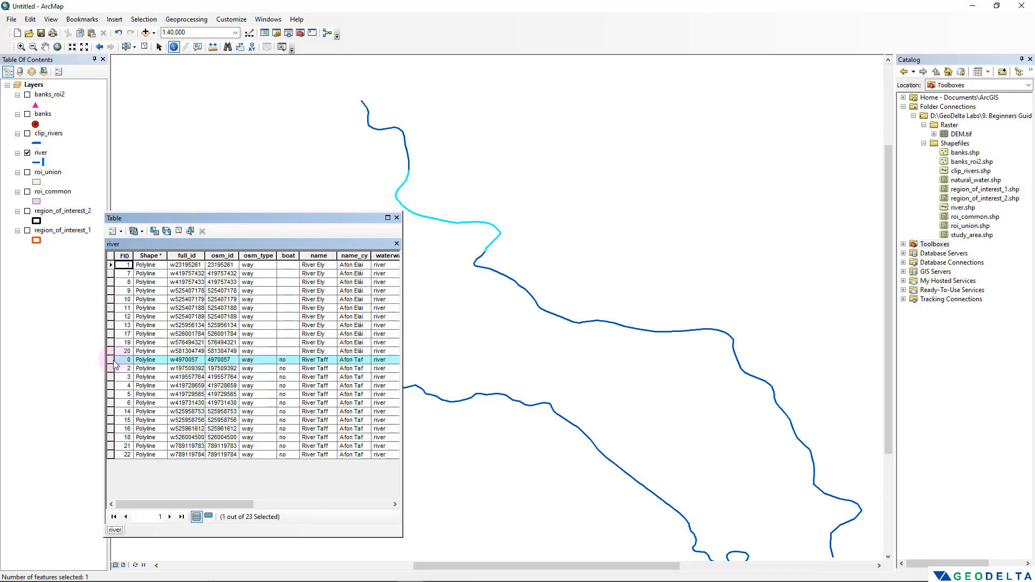
click(111, 368)
click(111, 376)
click(111, 394)
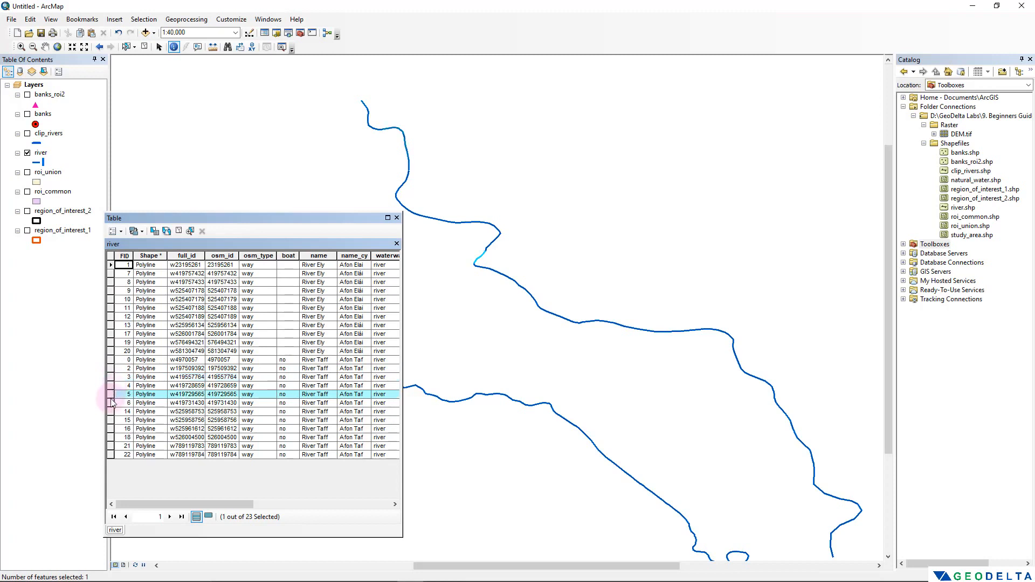
click(111, 403)
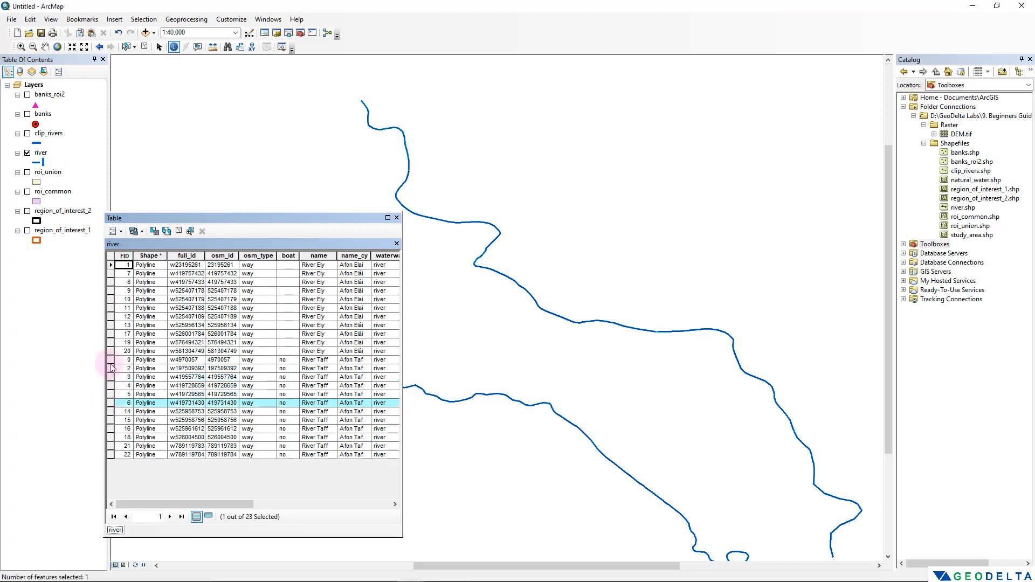
drag(111, 359, 102, 454)
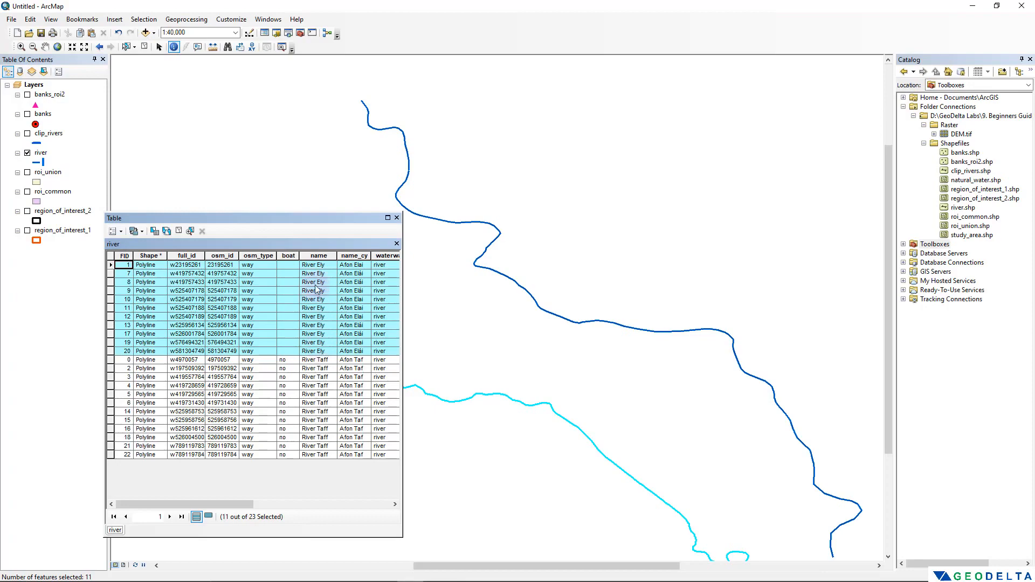
click(178, 231)
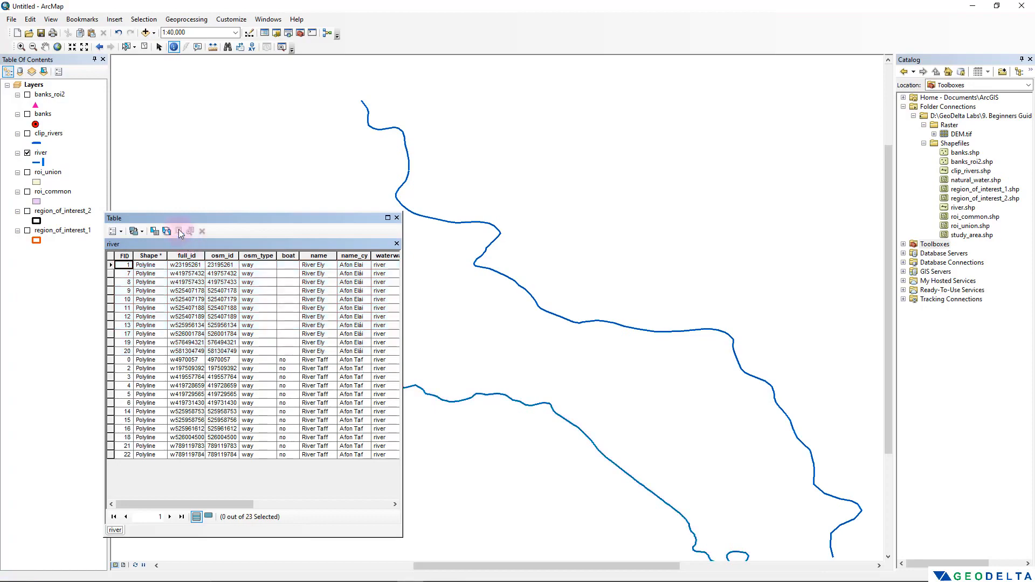
Step: Search the tools for "dissolve" and open the Dissolve (Data Management) tool
click(289, 35)
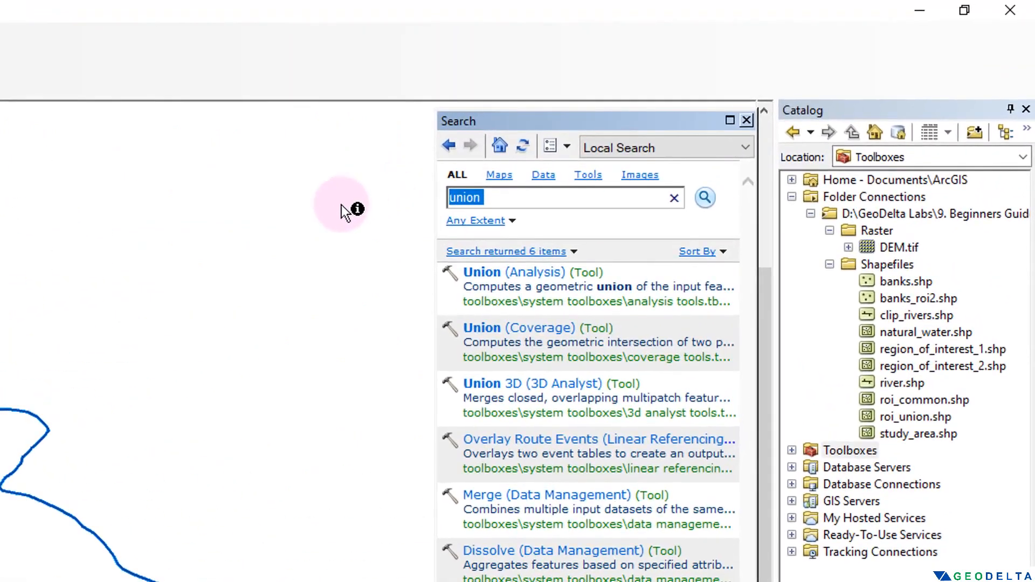
text(dissol)
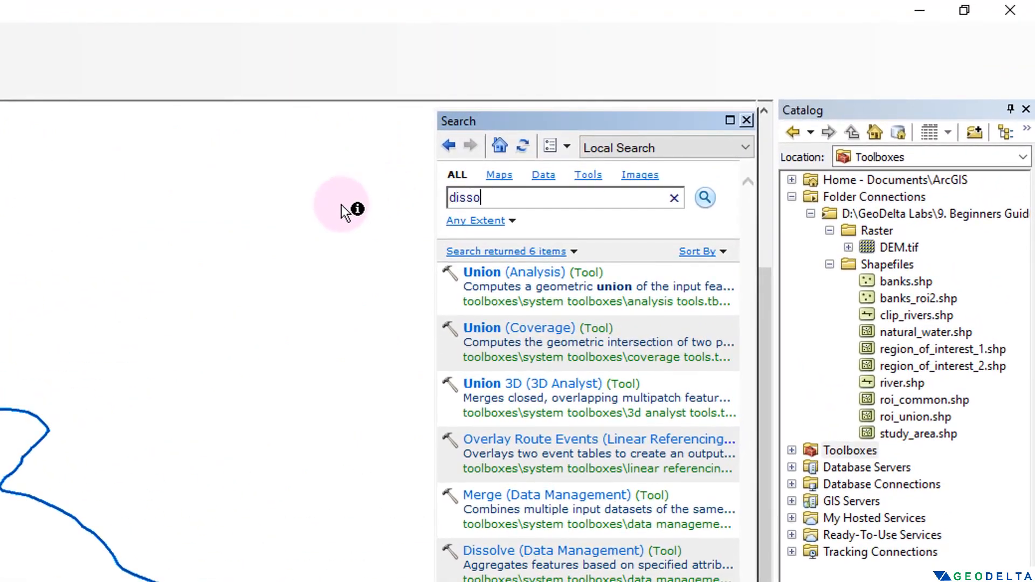
text(ve)
key(Return)
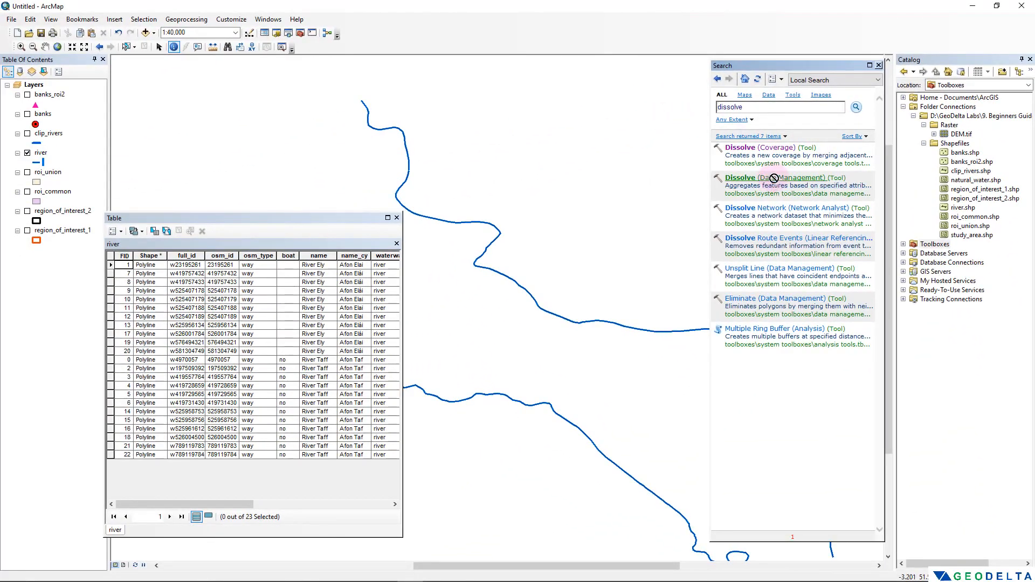
click(774, 178)
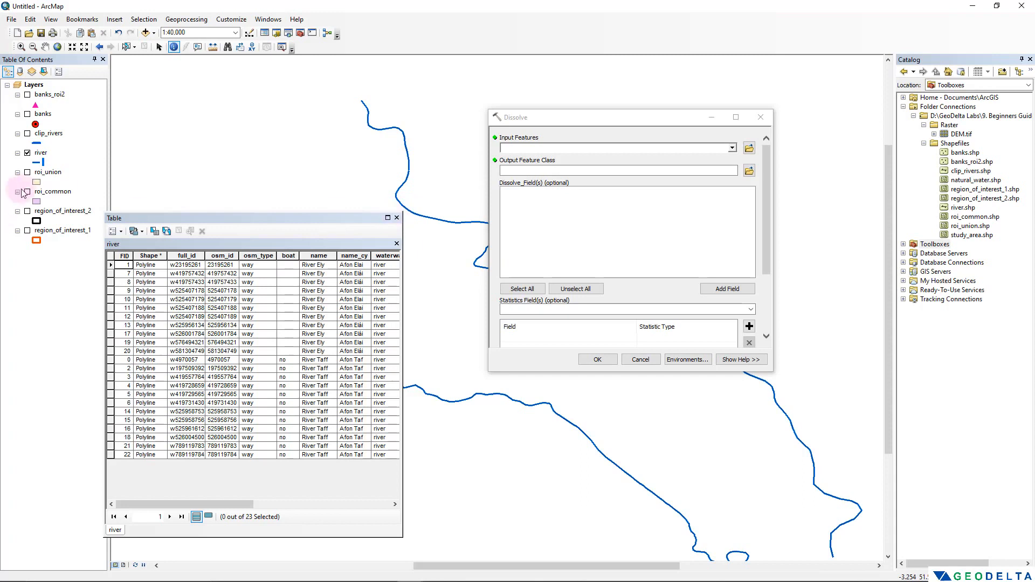
Step: Set river as the Dissolve input and name the output rivers_dissolve in the Shapefiles folder
drag(41, 153, 519, 149)
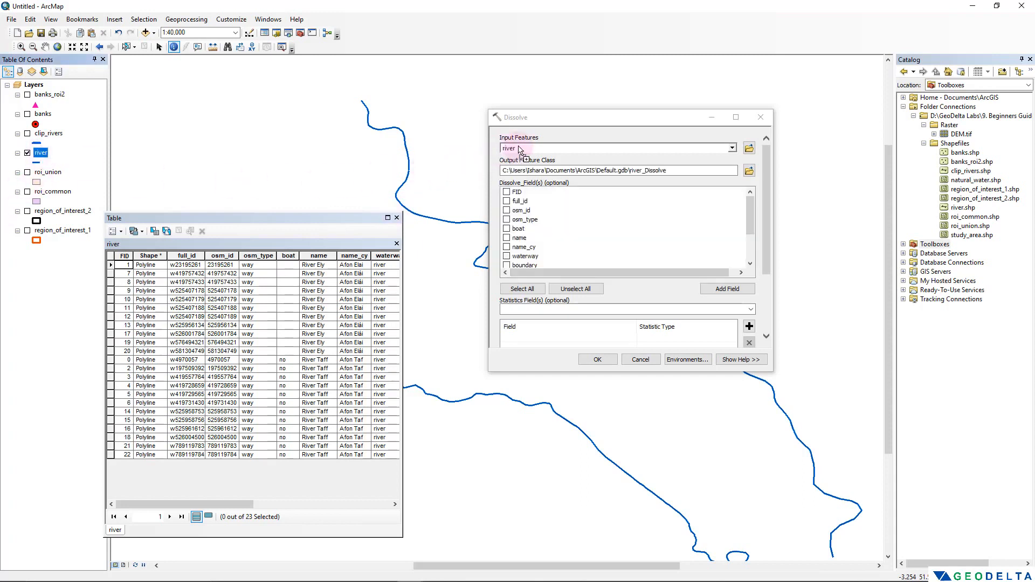
drag(561, 110, 559, 65)
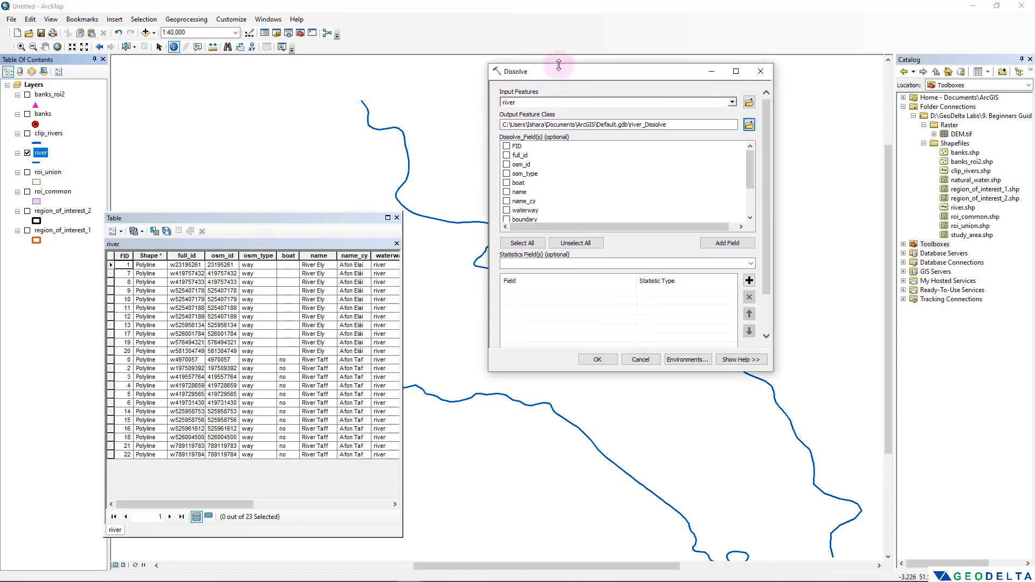
click(749, 124)
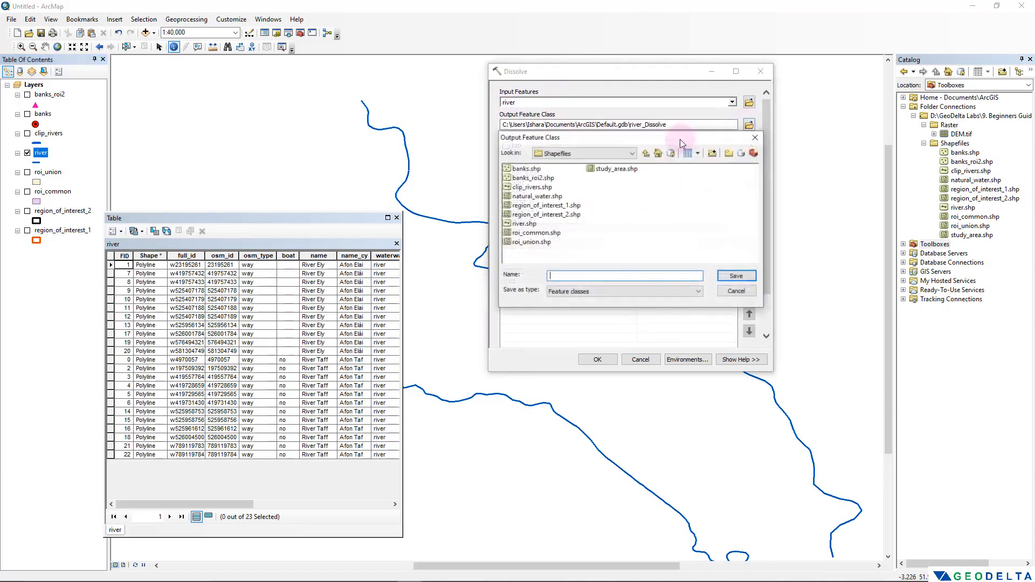
drag(630, 141, 630, 132)
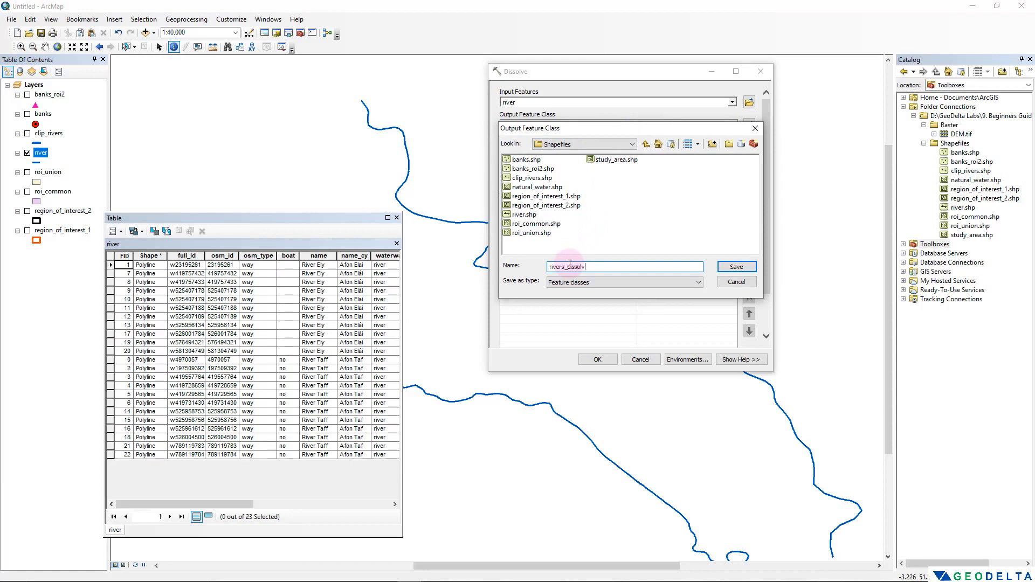
click(723, 266)
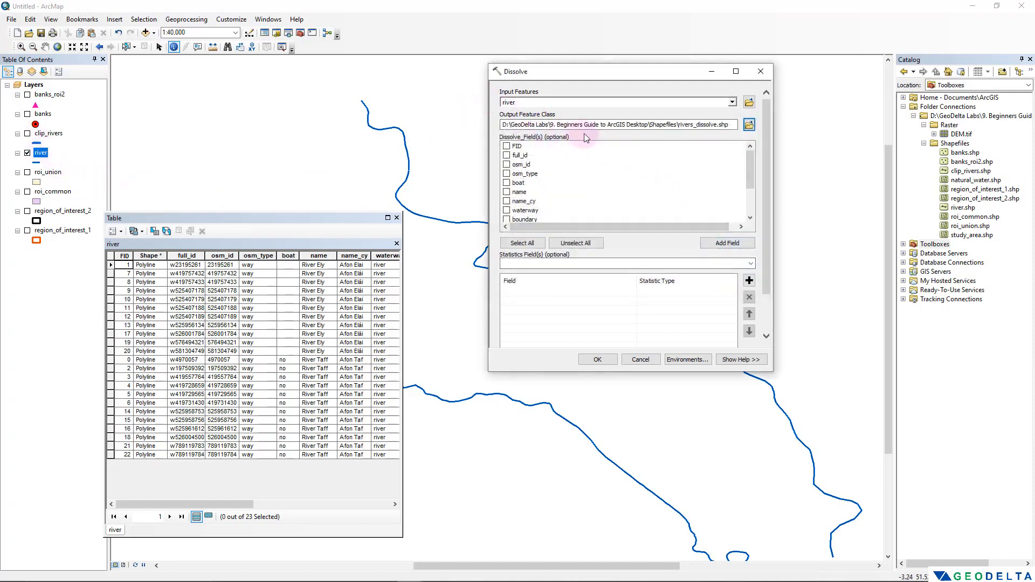
Step: Run Dissolve with name as the dissolve field, and close the river attribute table
mouse_move(751, 167)
mouse_down()
mouse_move(750, 201)
mouse_move(752, 155)
mouse_up()
click(318, 256)
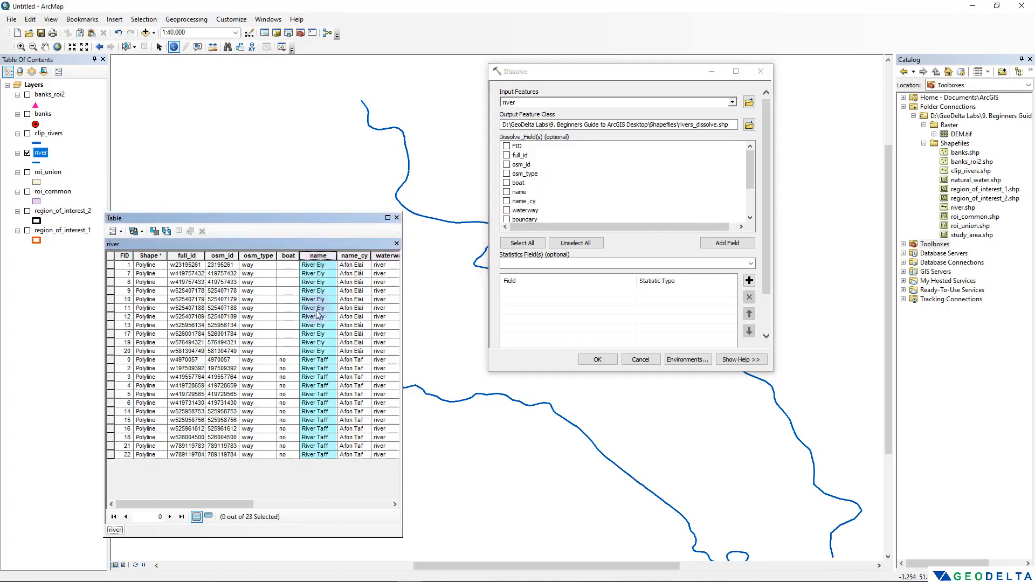
click(351, 242)
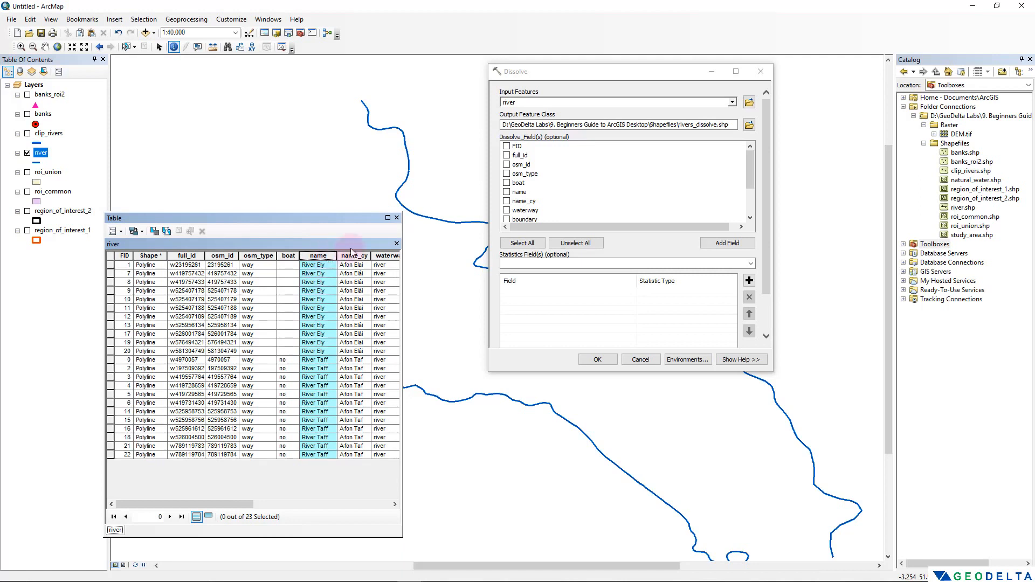
click(507, 192)
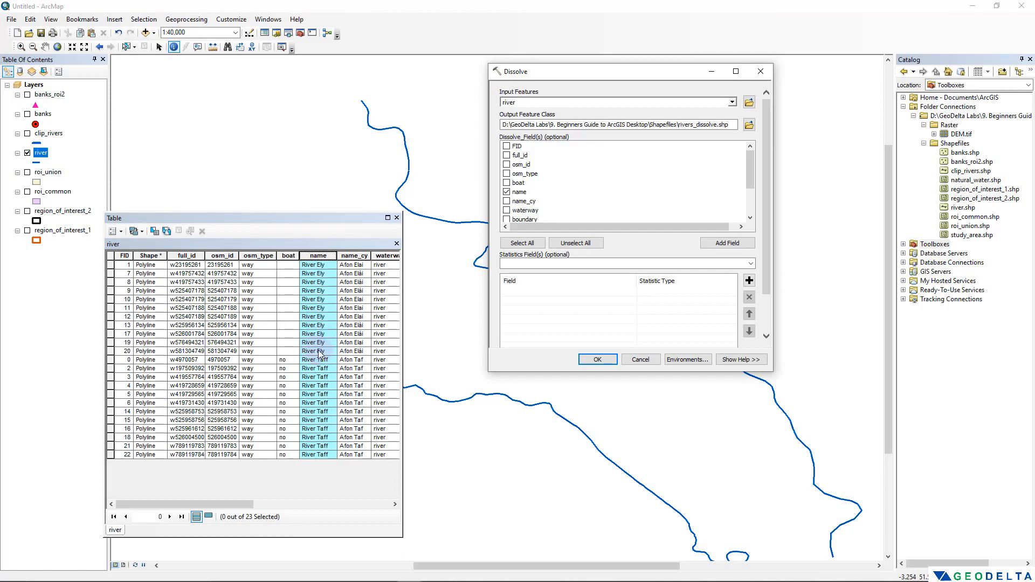
click(598, 359)
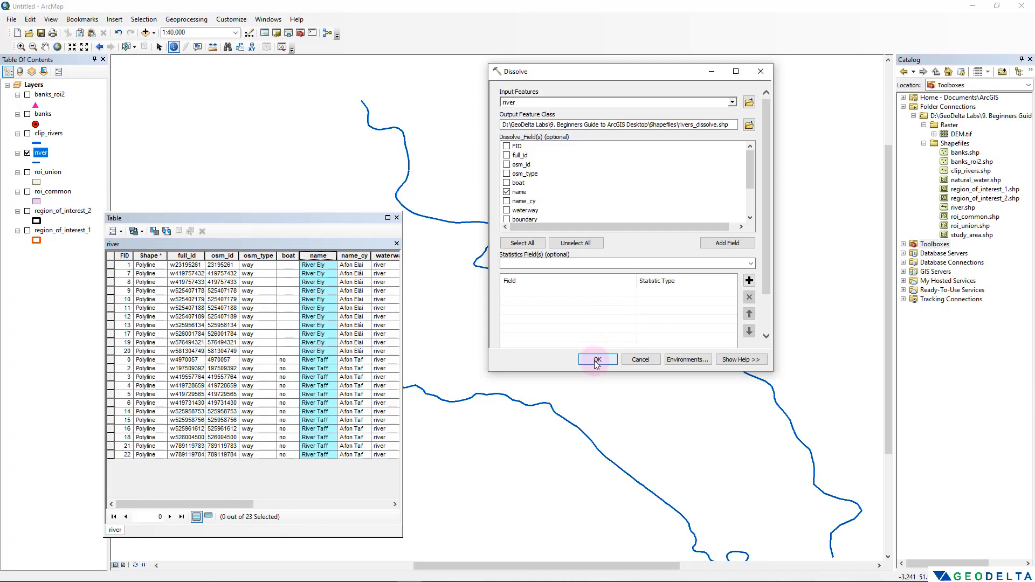
click(396, 218)
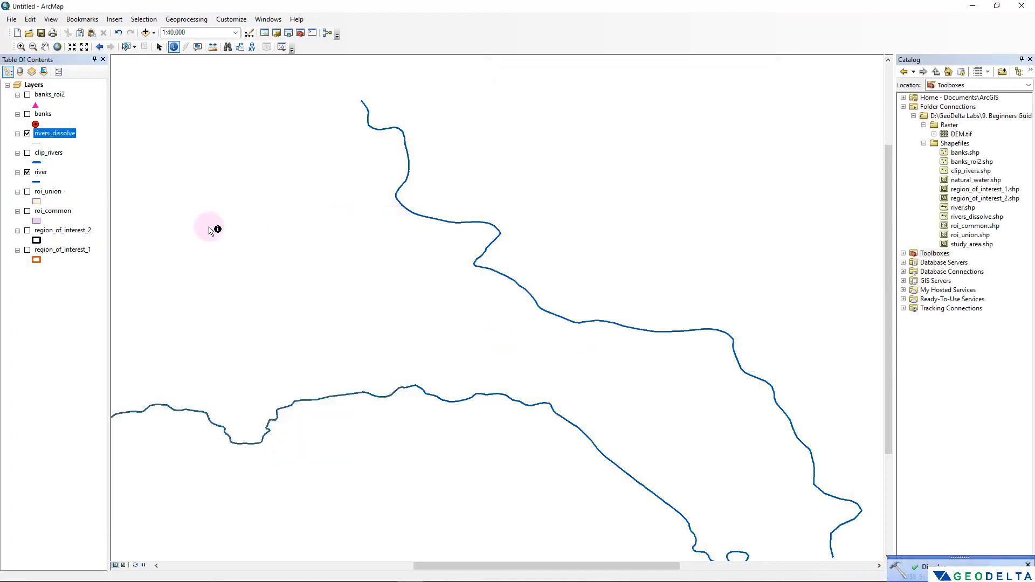
Step: Set the rivers_dissolve line symbol to magenta with a width of 3
scroll(257, 240, up, 2)
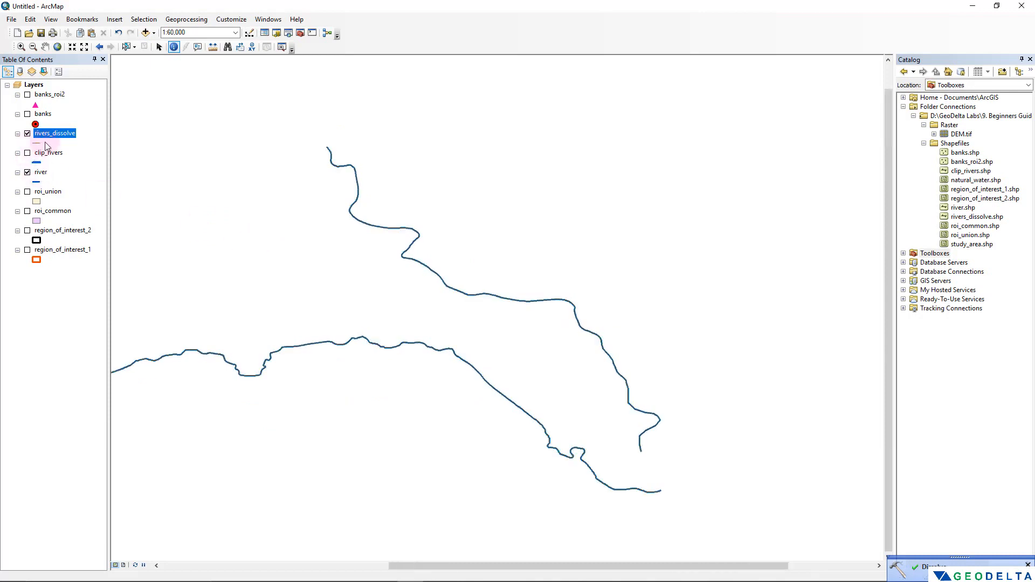
drag(230, 179, 266, 170)
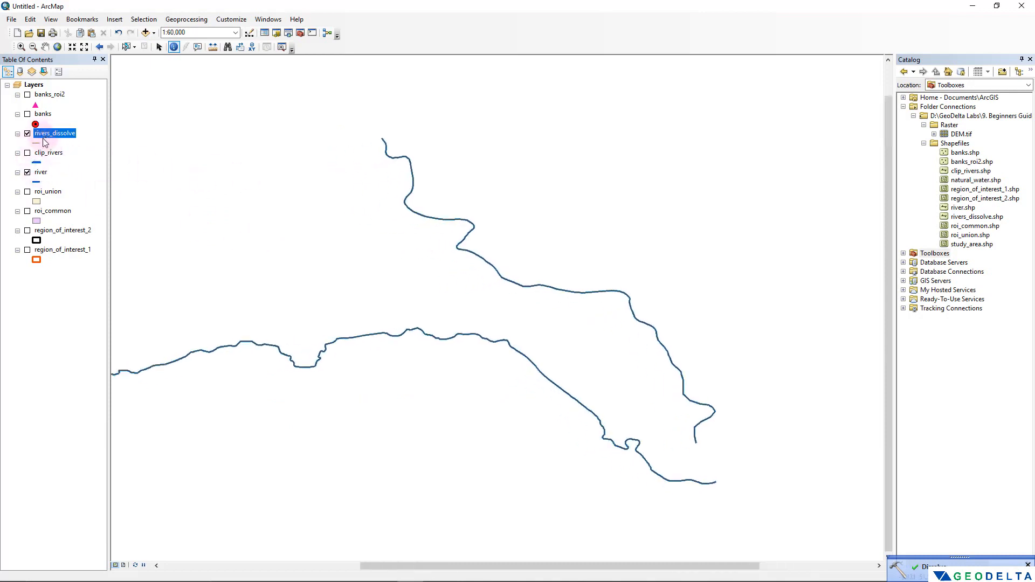
click(39, 143)
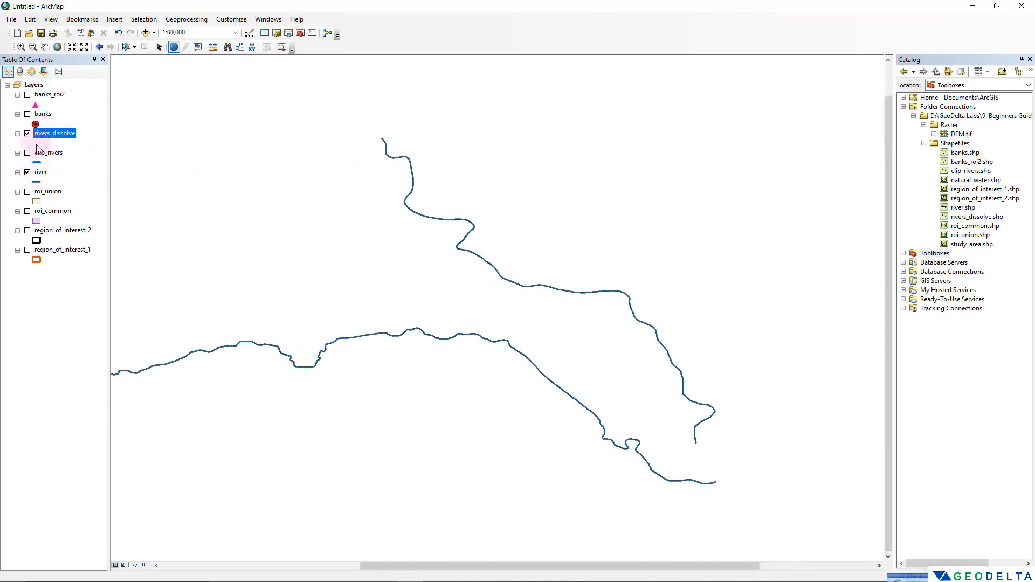
click(258, 277)
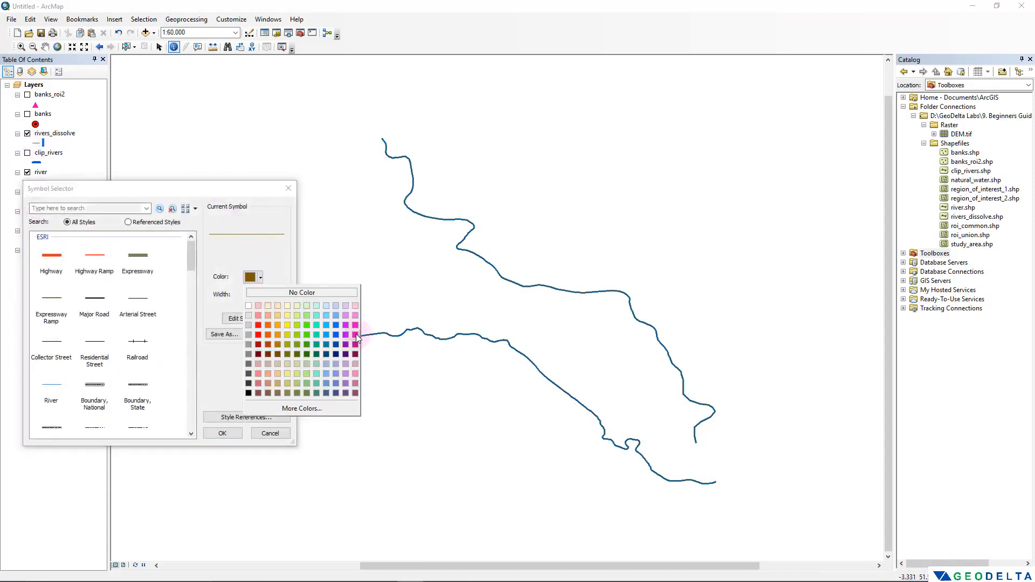
click(355, 335)
double_click(269, 293)
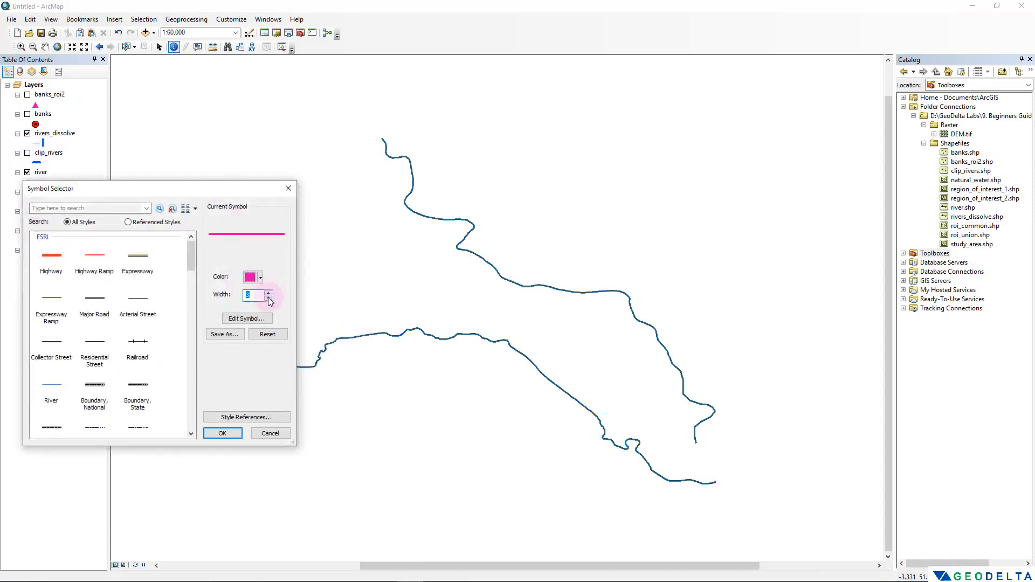
click(230, 435)
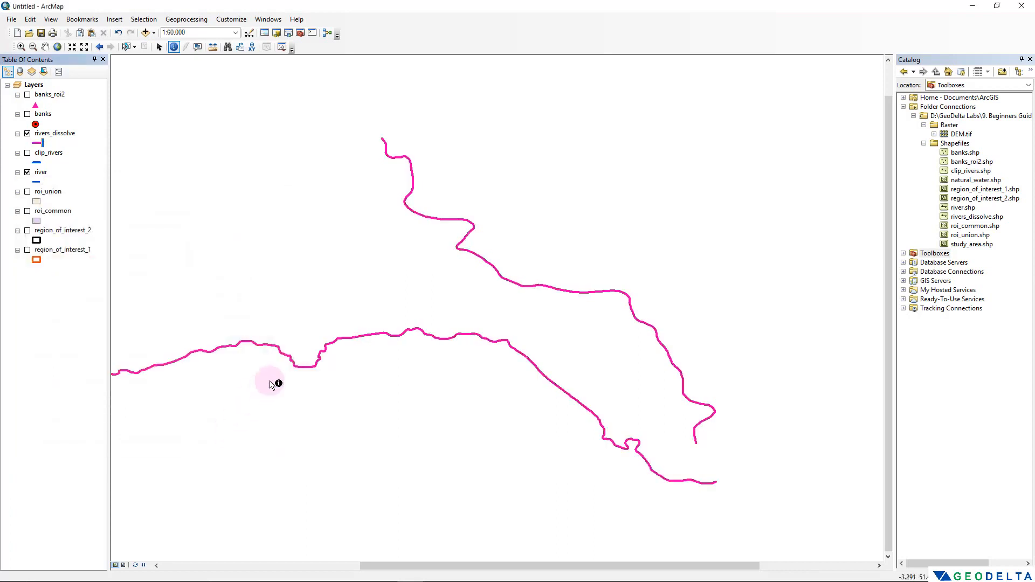
drag(275, 383, 486, 372)
scroll(486, 371, down, 3)
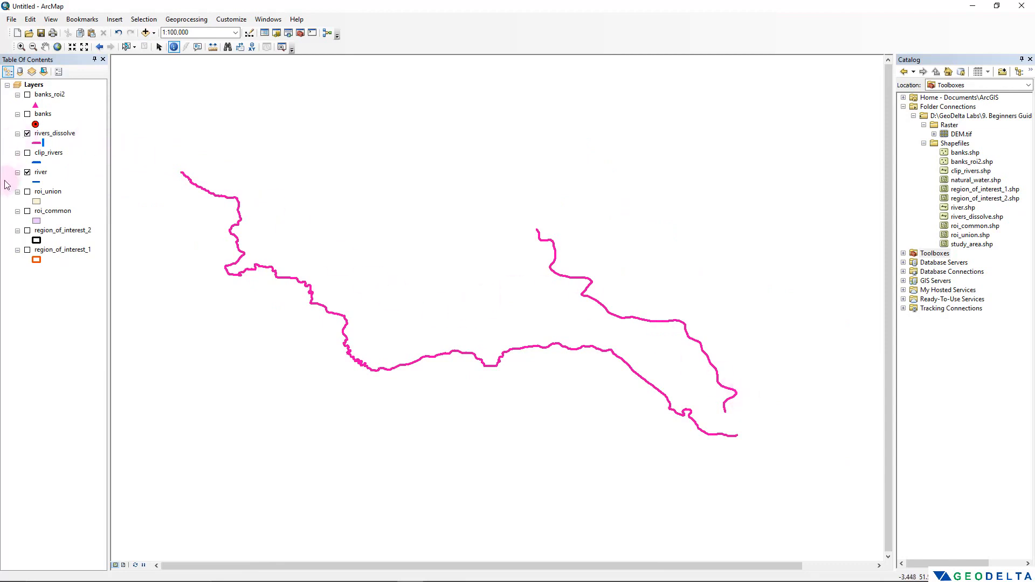
Step: Compare rivers_dissolve with the river layer, and highlight each of its records from the attribute table to examine the dissolved rivers
click(27, 134)
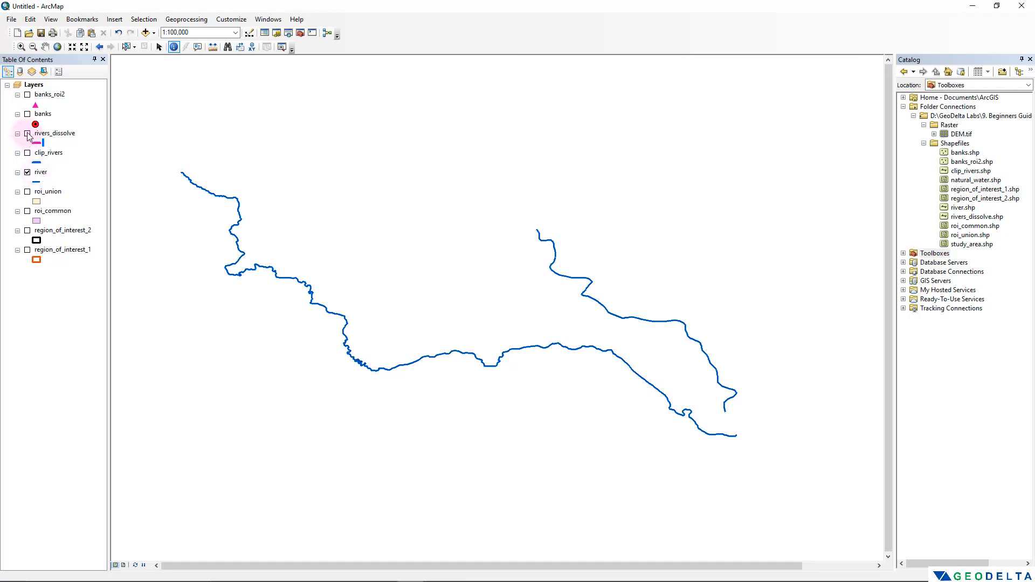
click(27, 134)
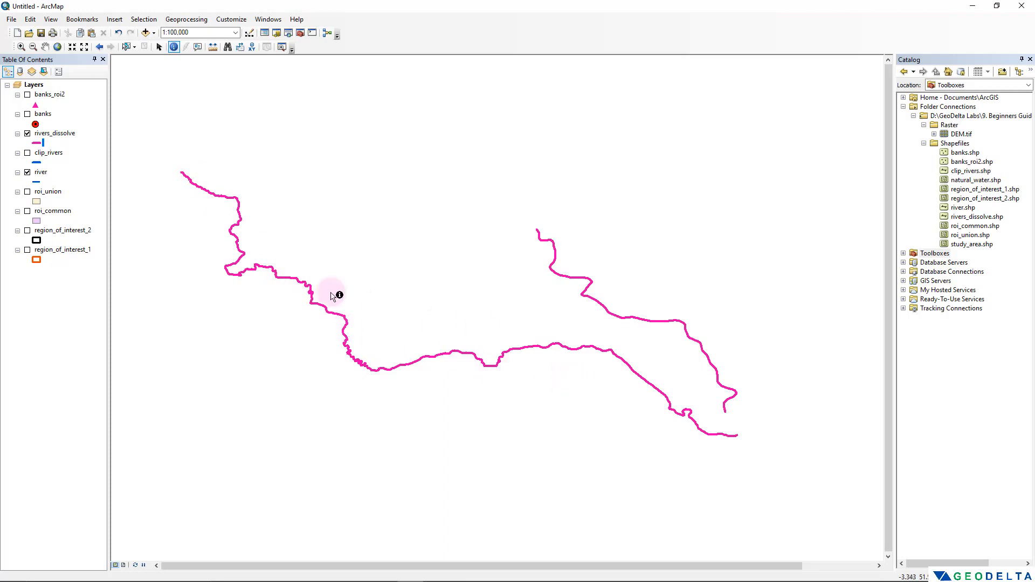
right_click(47, 138)
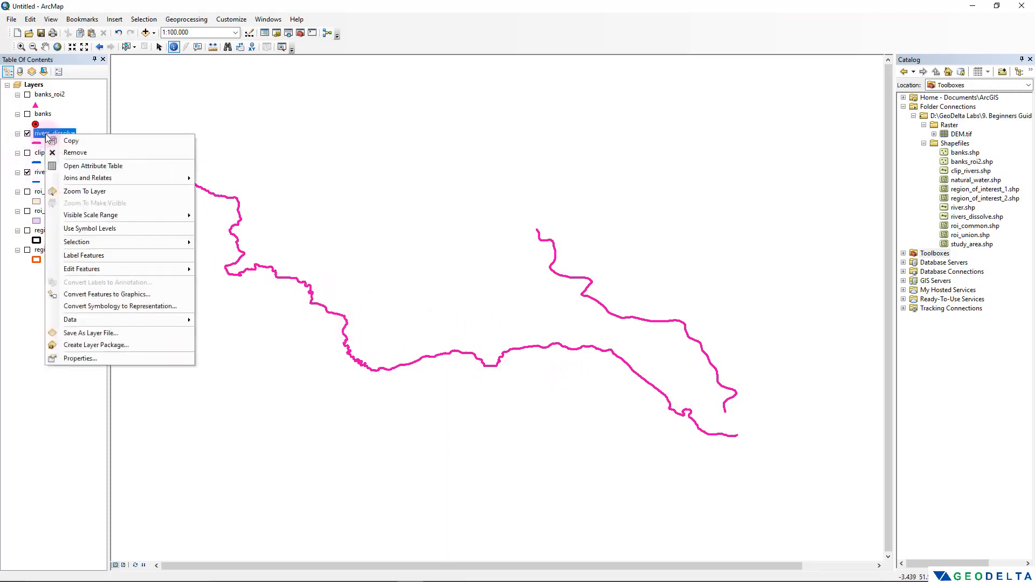
click(92, 165)
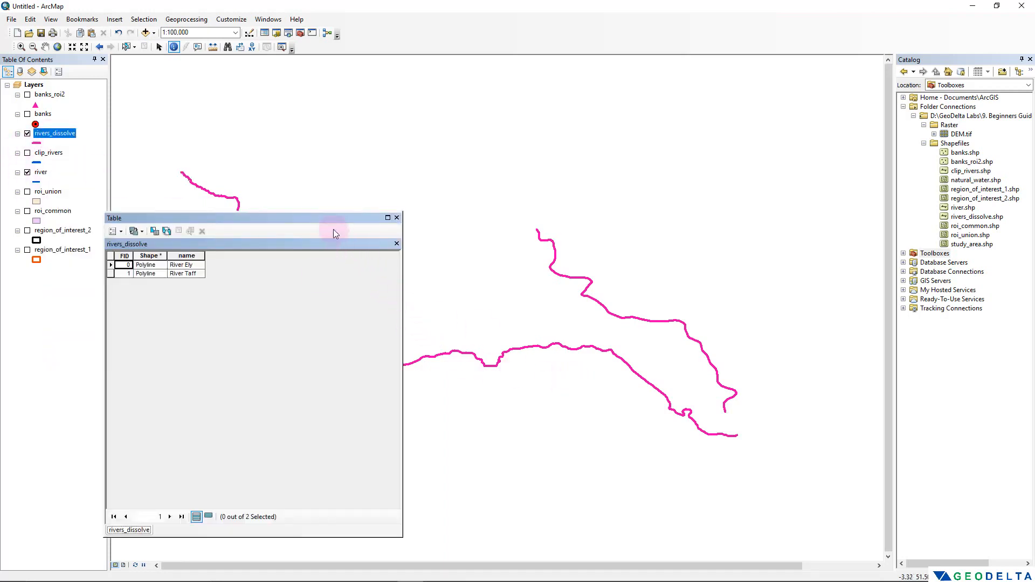
drag(333, 232, 236, 257)
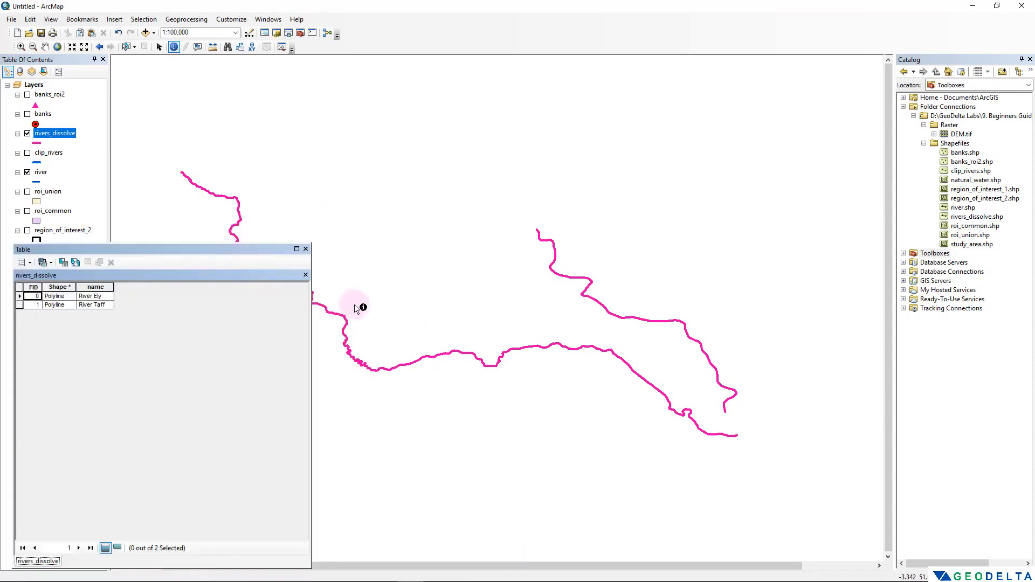
click(20, 296)
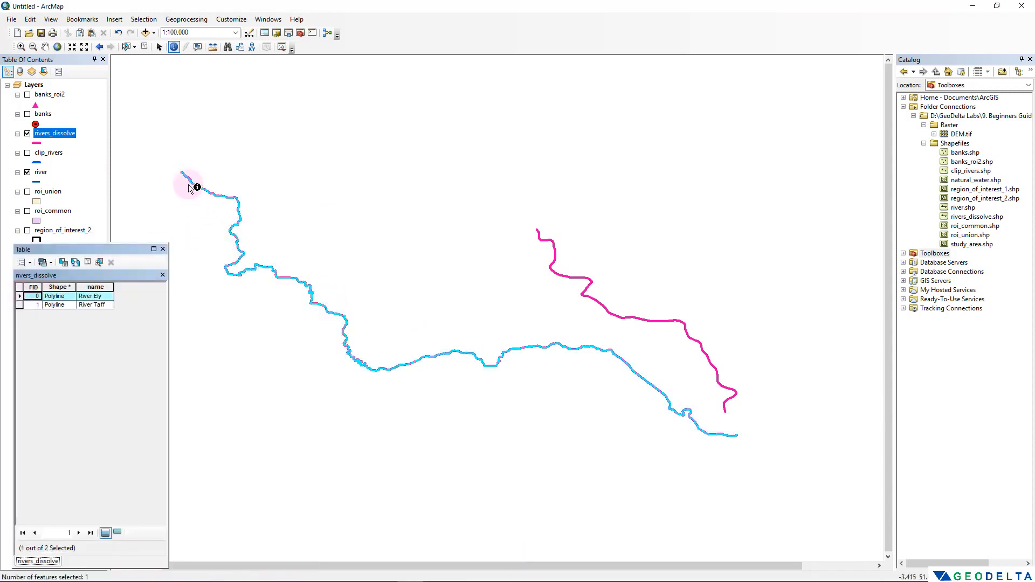
click(20, 305)
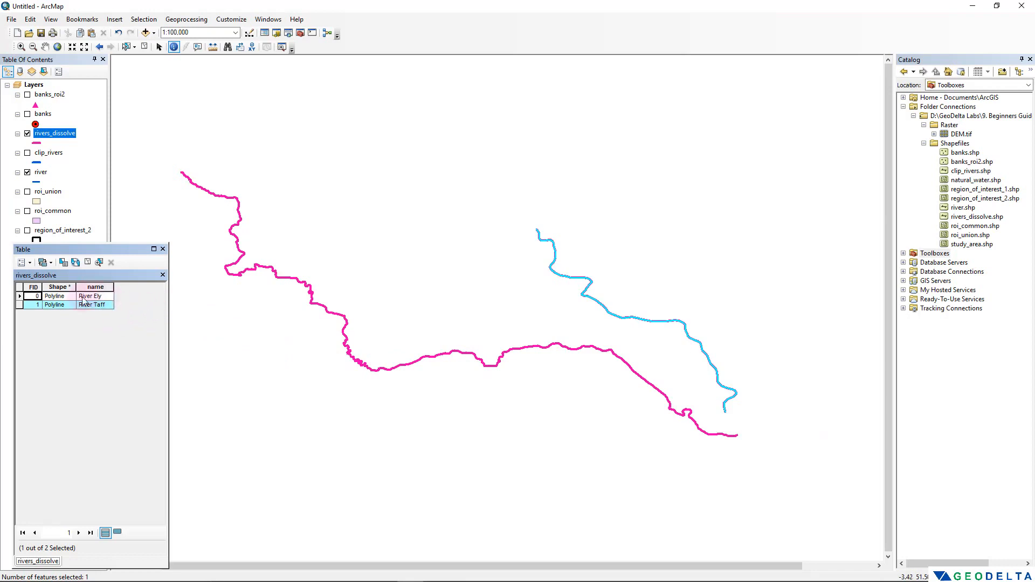
click(163, 249)
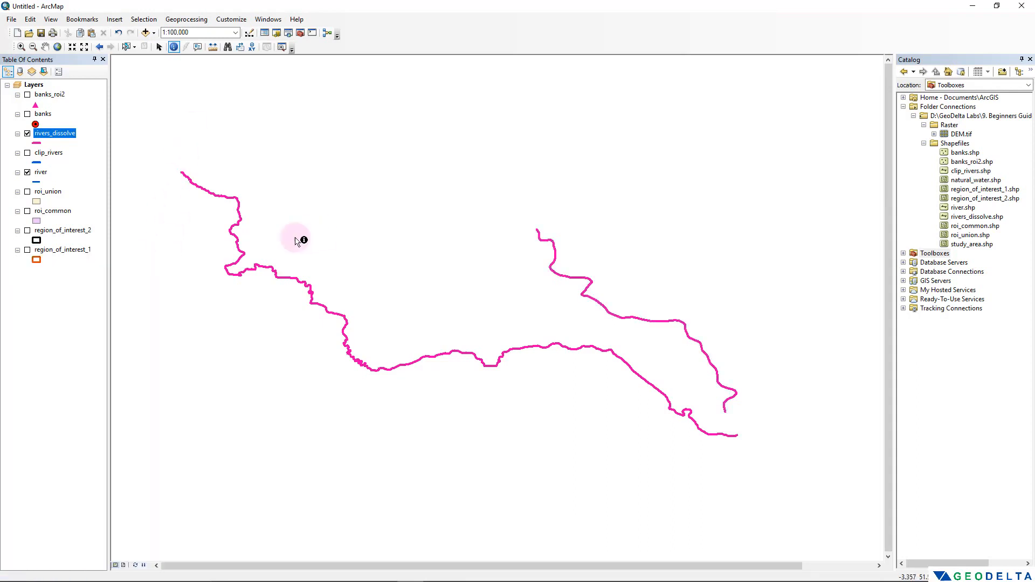
Step: Hide the rivers_dissolve and river layers and show only the roi_union layer on the map
click(27, 134)
click(28, 192)
drag(605, 326, 425, 315)
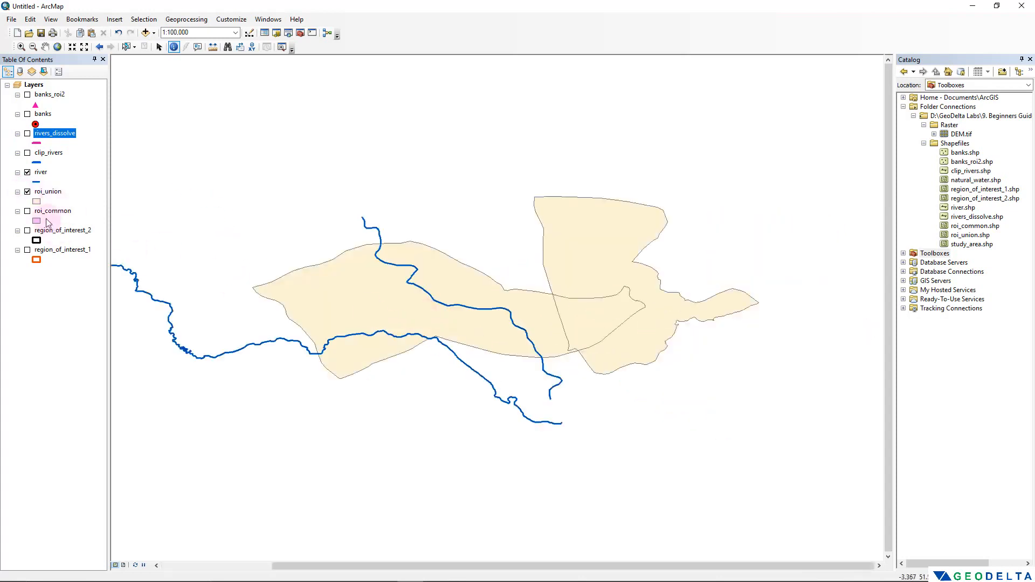
click(28, 173)
scroll(593, 356, up, 1)
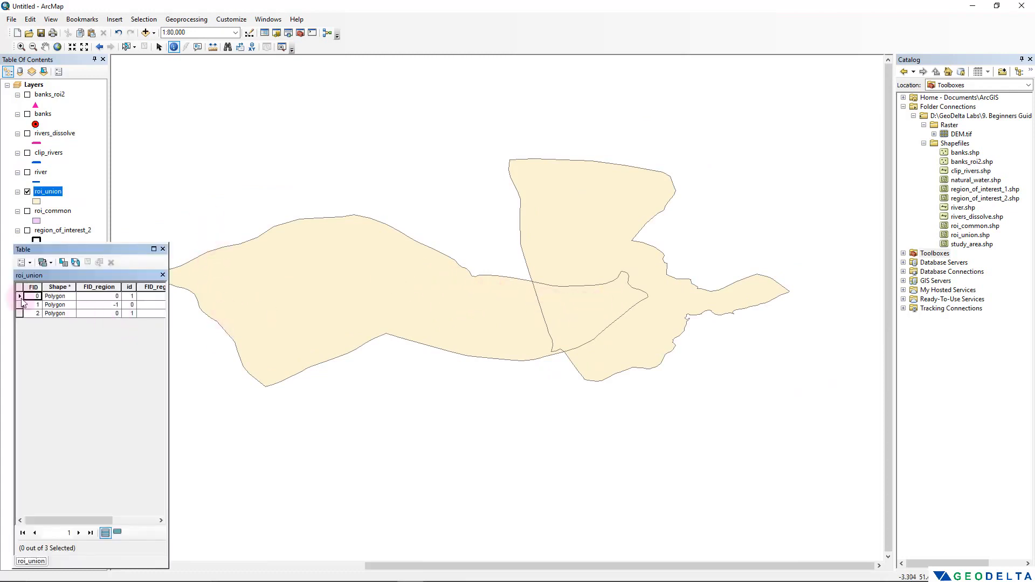
Step: Highlight each roi_union polygon from its attribute table, and widen the table to show all fields
click(19, 296)
click(19, 314)
click(19, 305)
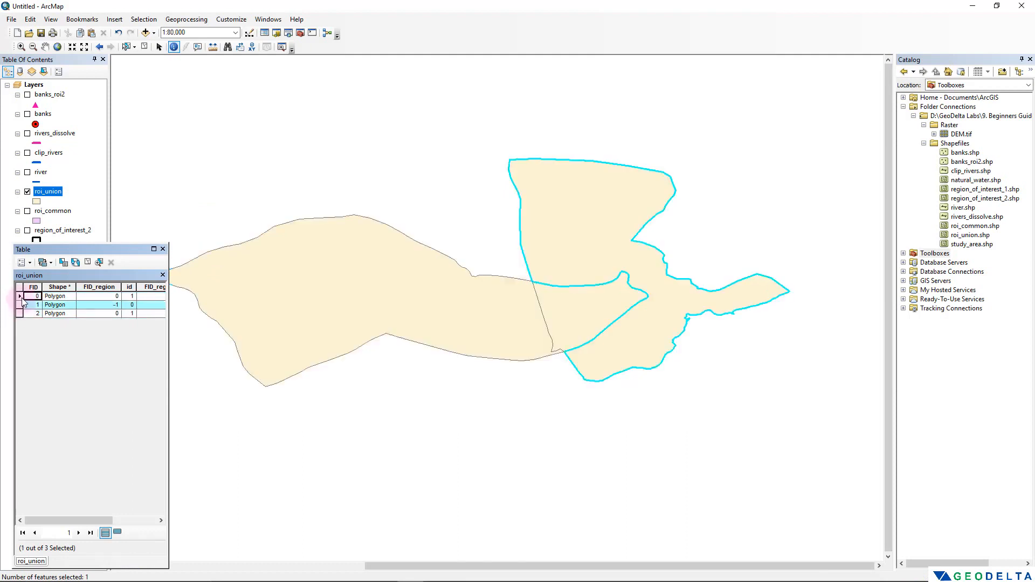
click(20, 296)
click(19, 304)
click(20, 313)
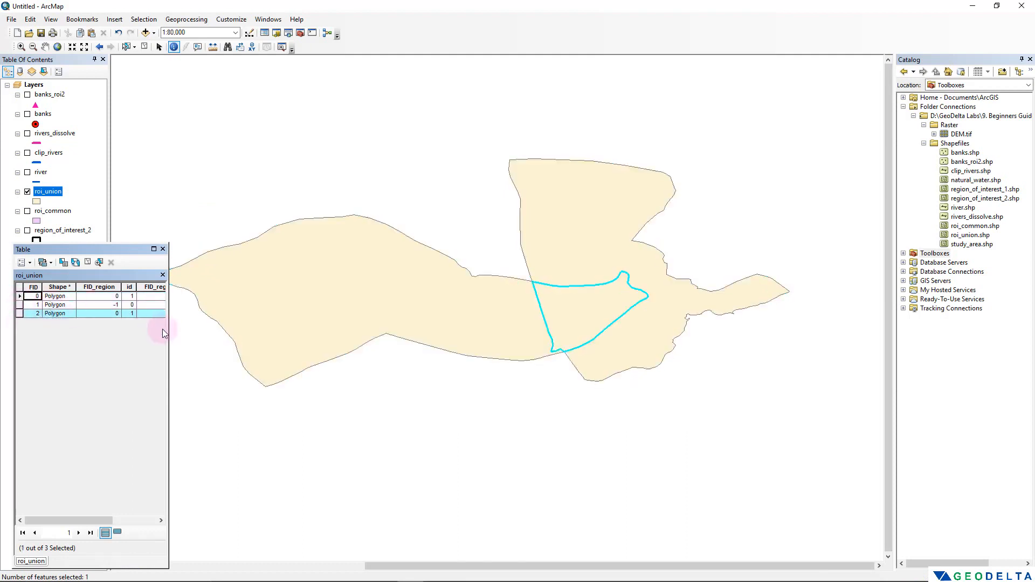
drag(168, 332, 291, 333)
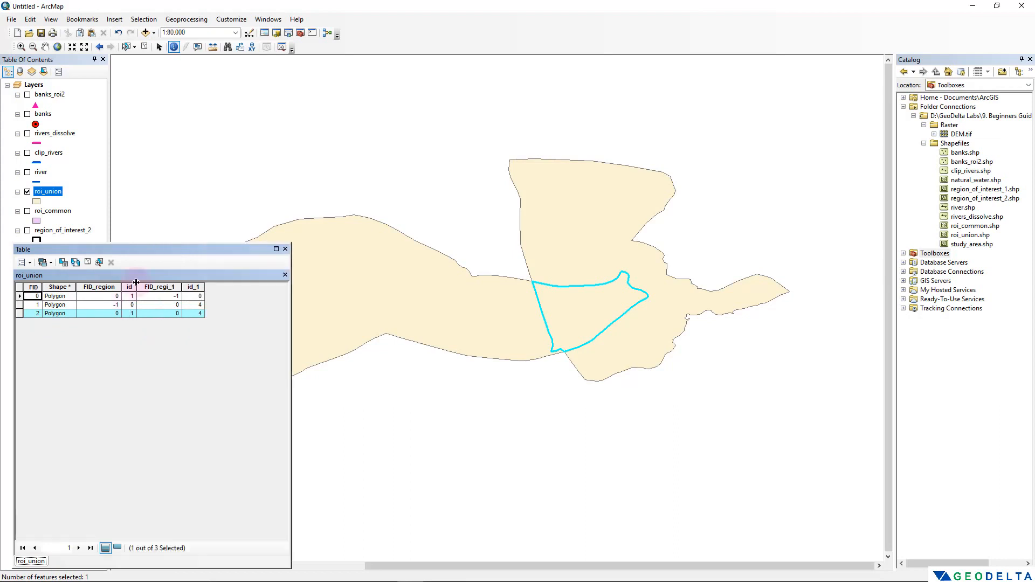
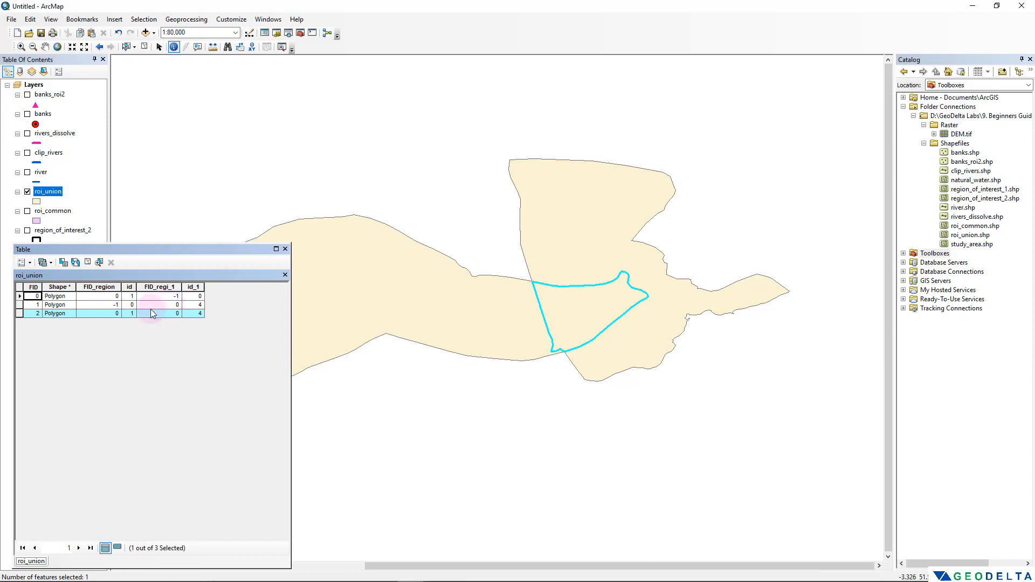
Step: Clear the roi_union selection, review the three records against their polygons once more, and leave none selected
click(90, 263)
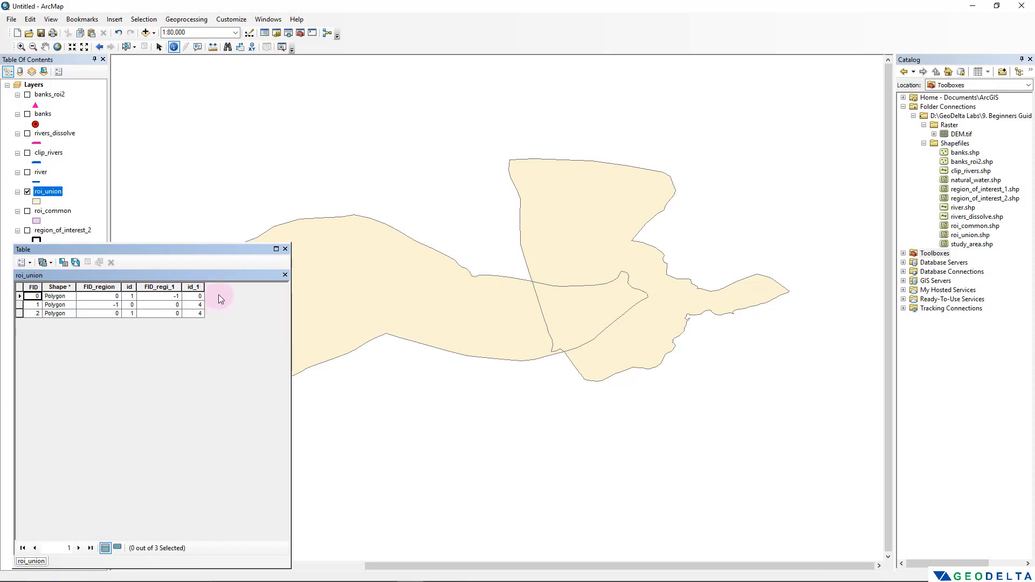
click(19, 296)
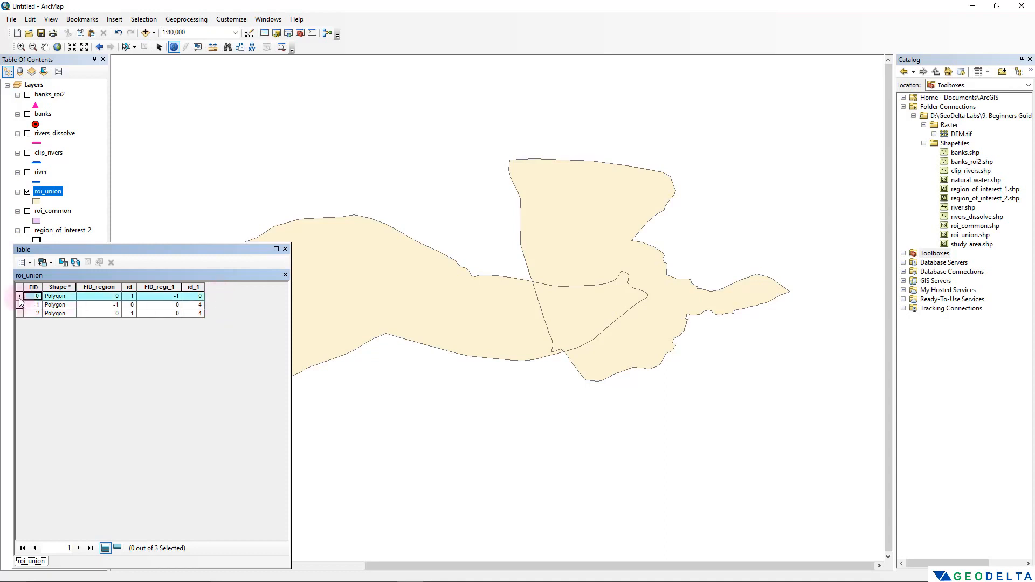
click(19, 305)
click(20, 313)
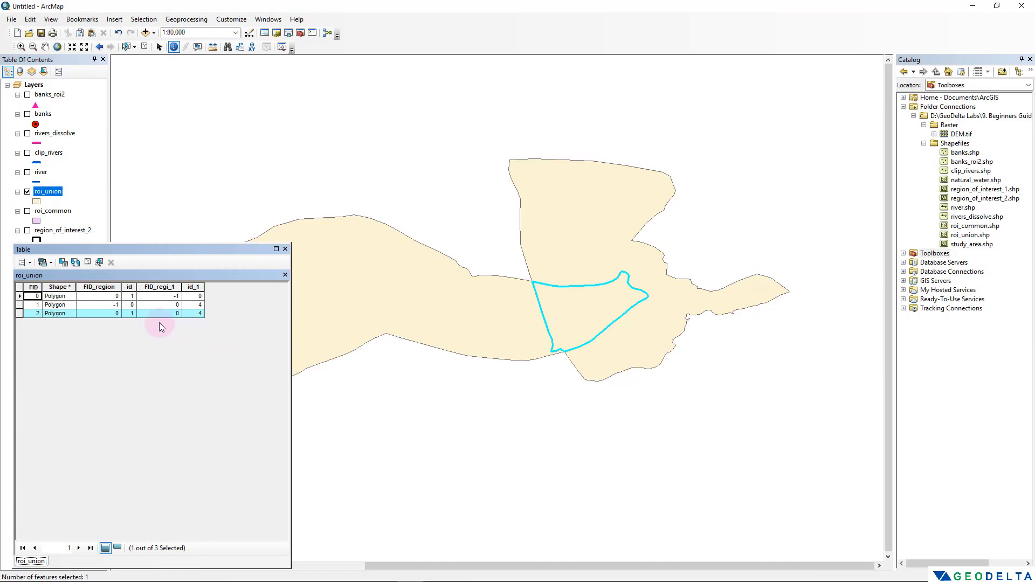
click(19, 305)
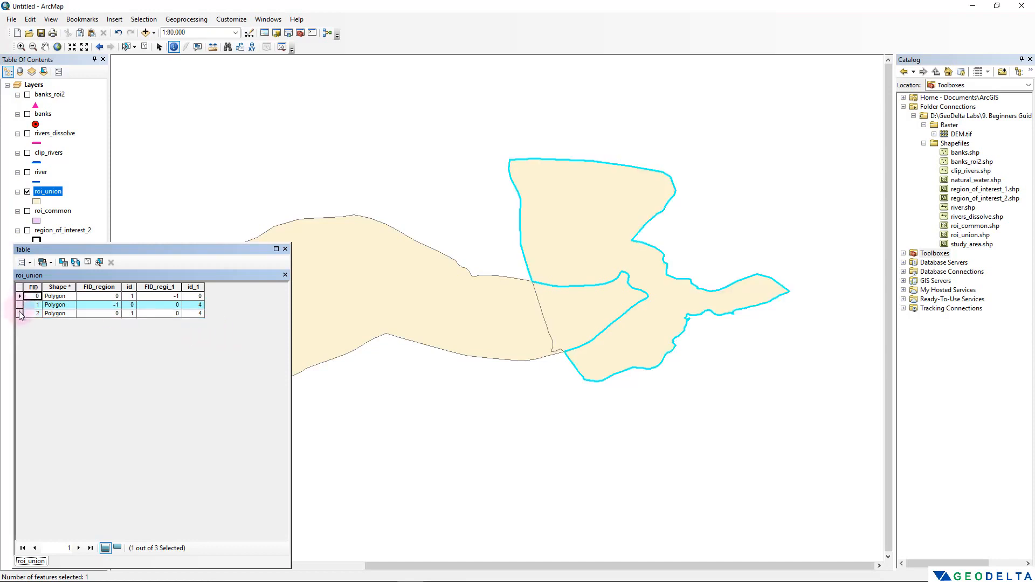
click(20, 313)
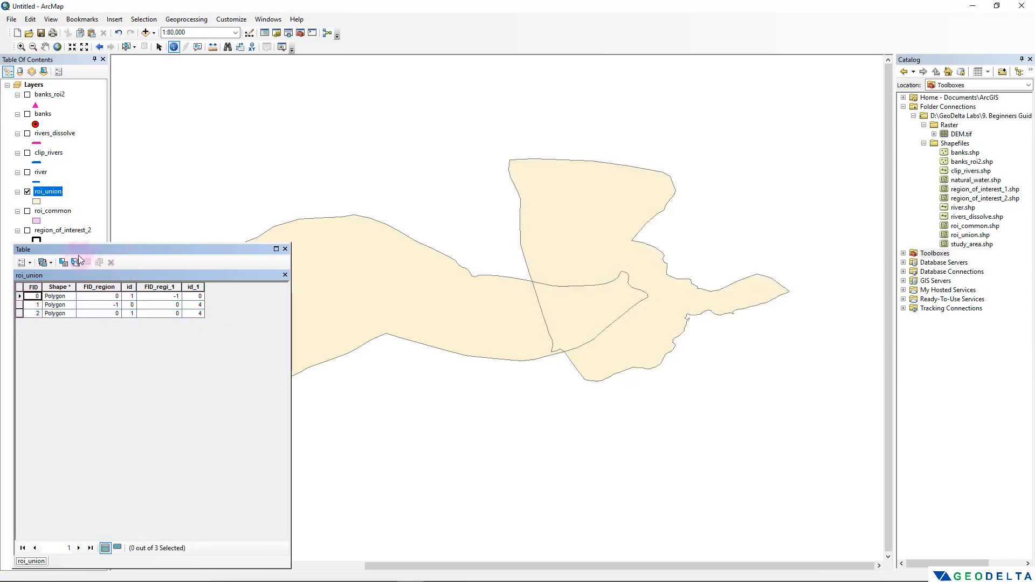
Step: Add a Short Integer field named common to the roi_union attribute table
click(31, 263)
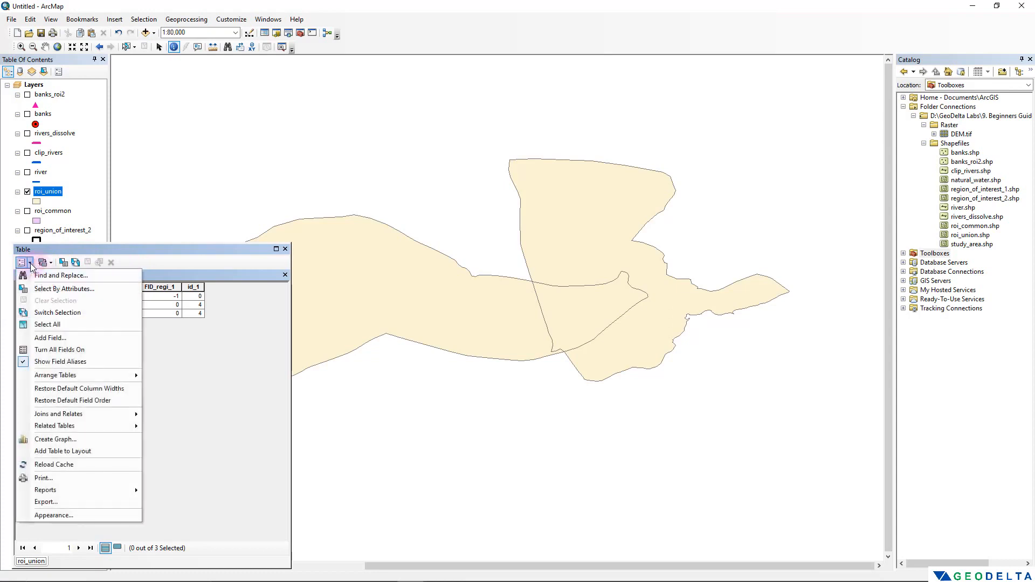
click(45, 338)
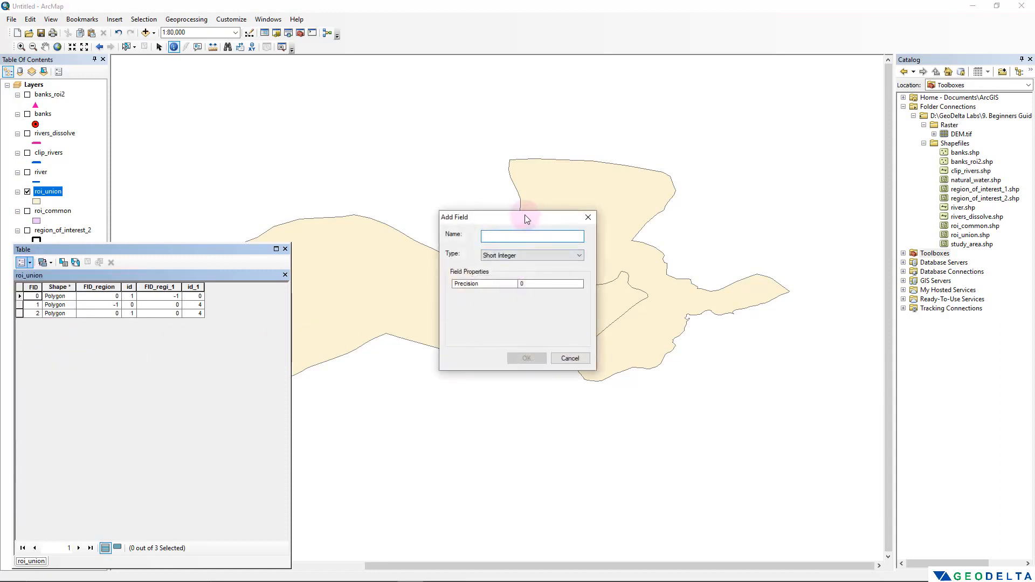
drag(525, 214, 532, 230)
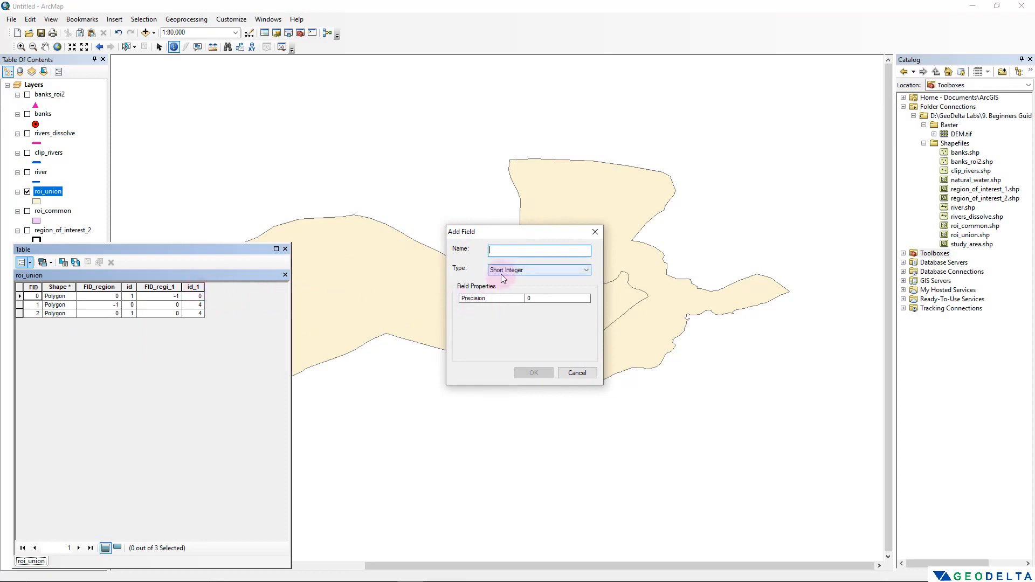
text(common)
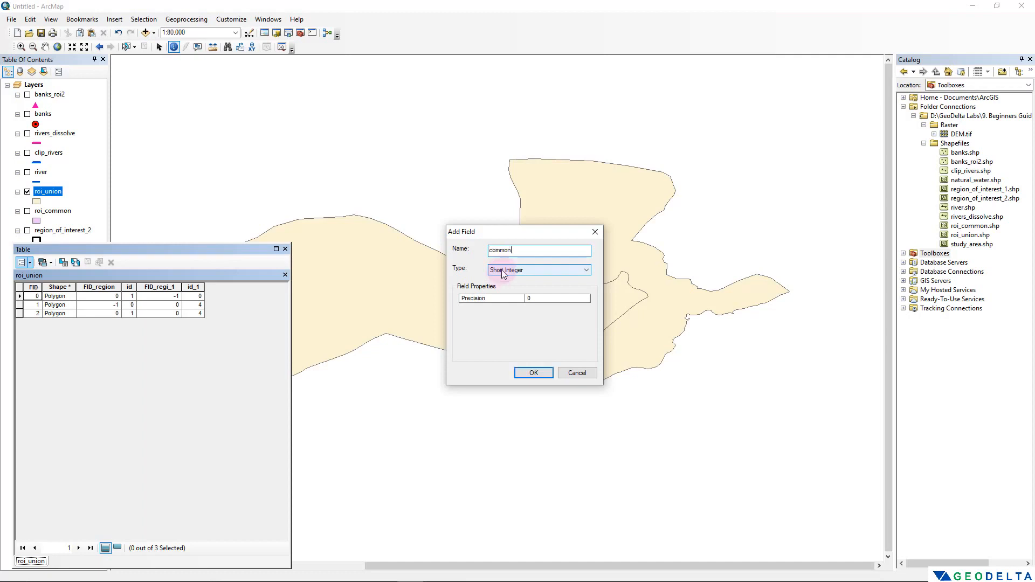
click(509, 273)
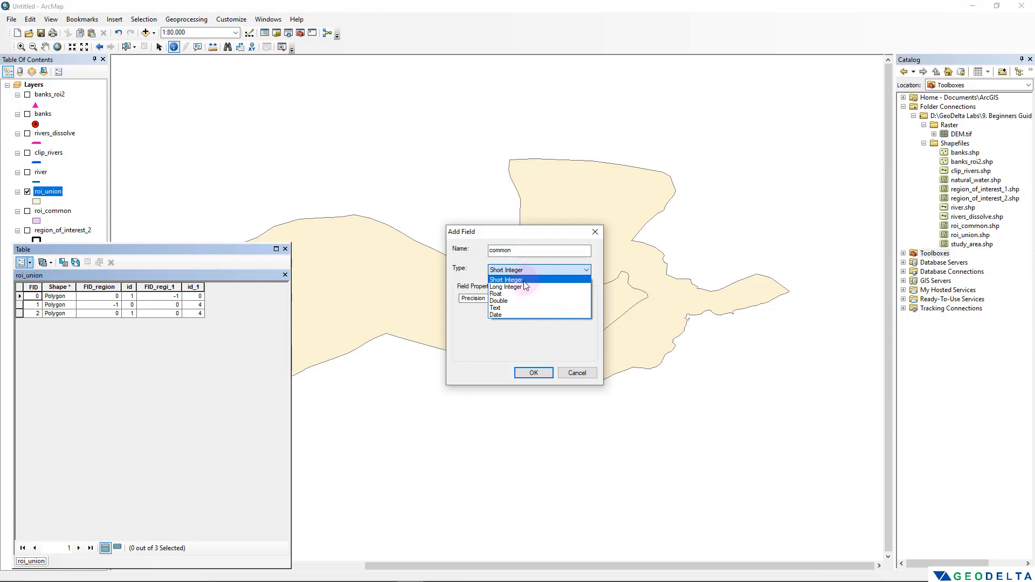
click(523, 280)
click(541, 376)
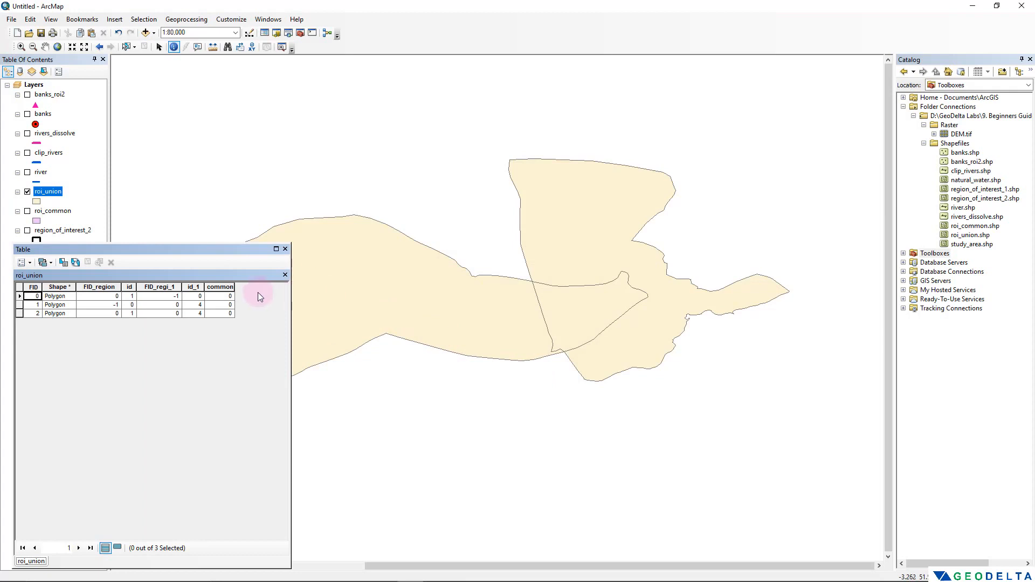
Step: Check the common field's value in each roi_union record and highlight the whole column
click(228, 305)
click(230, 314)
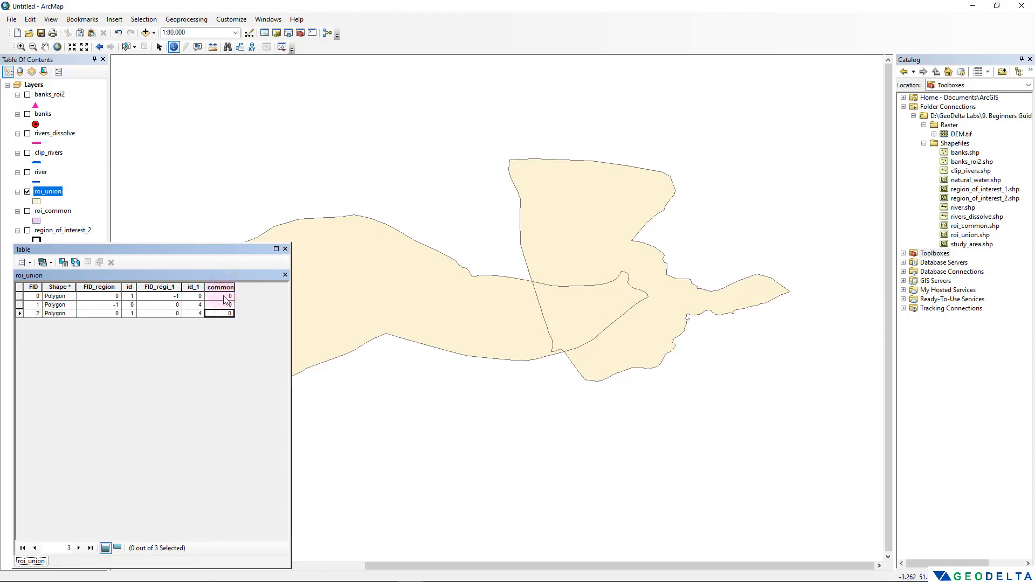
click(225, 298)
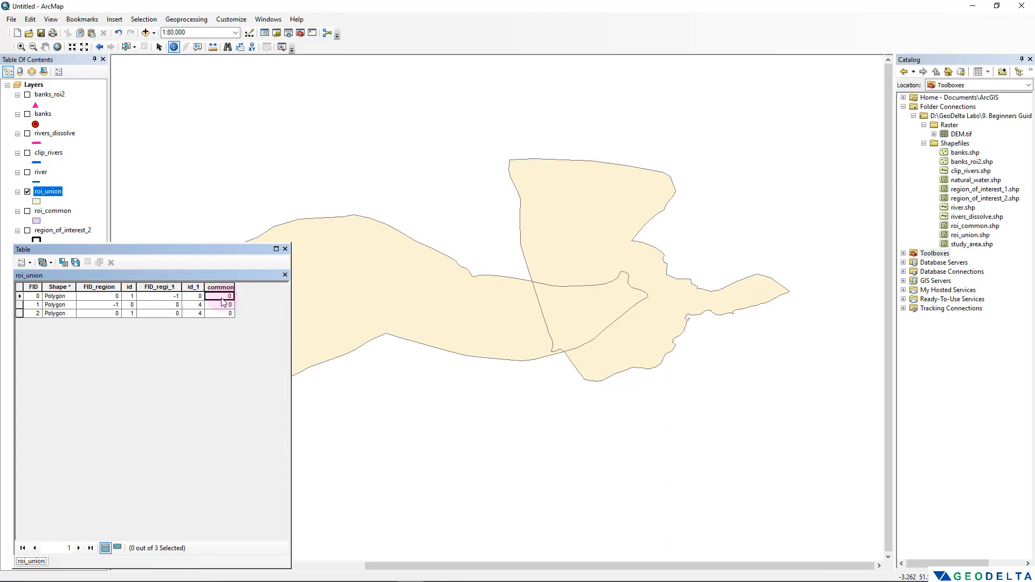
click(220, 306)
click(221, 313)
click(228, 305)
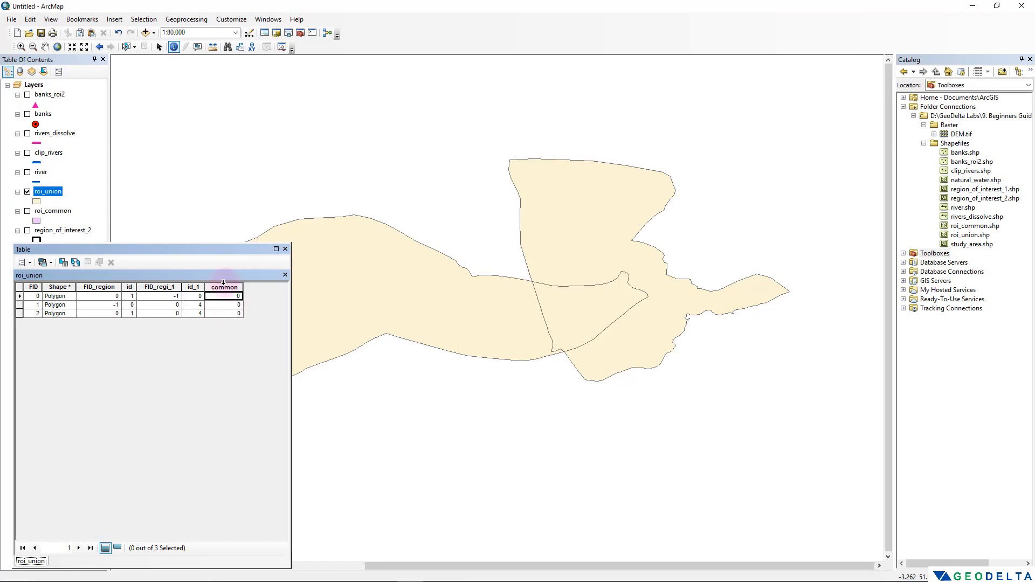
click(229, 287)
Step: Open the Dissolve (Data Management) tool with roi_union as the input and common as the dissolve field
click(289, 33)
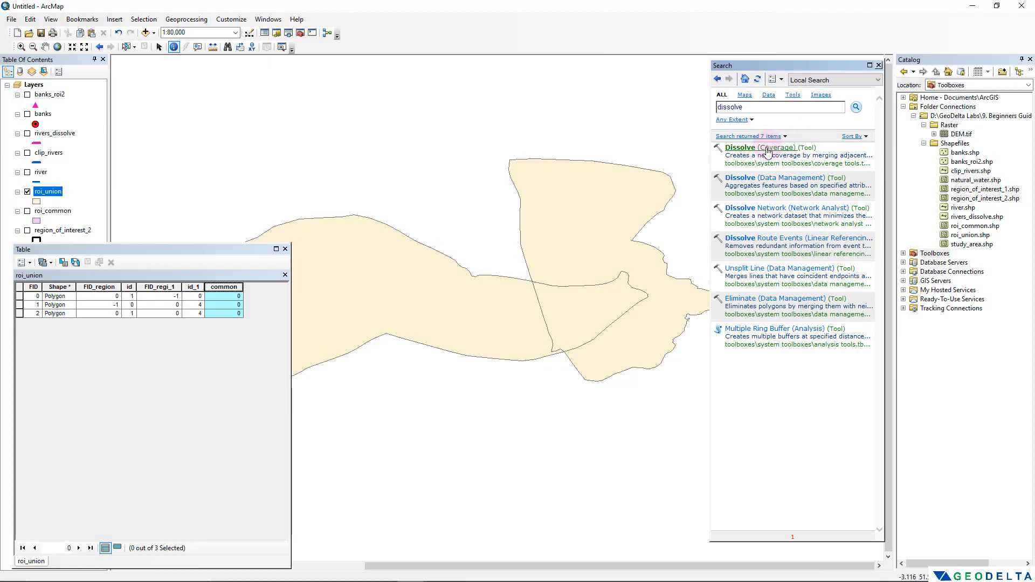
click(766, 179)
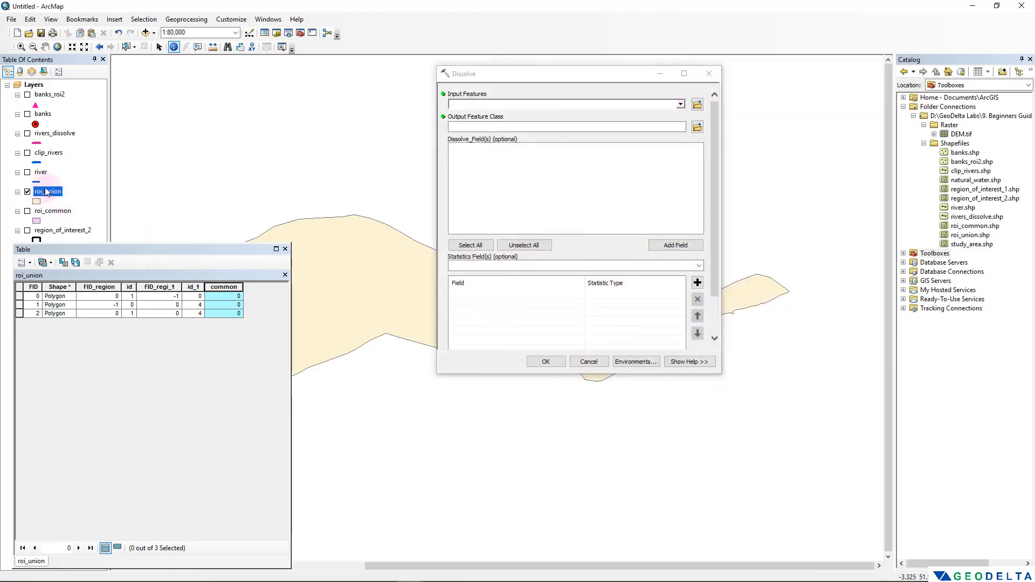
drag(47, 193, 504, 103)
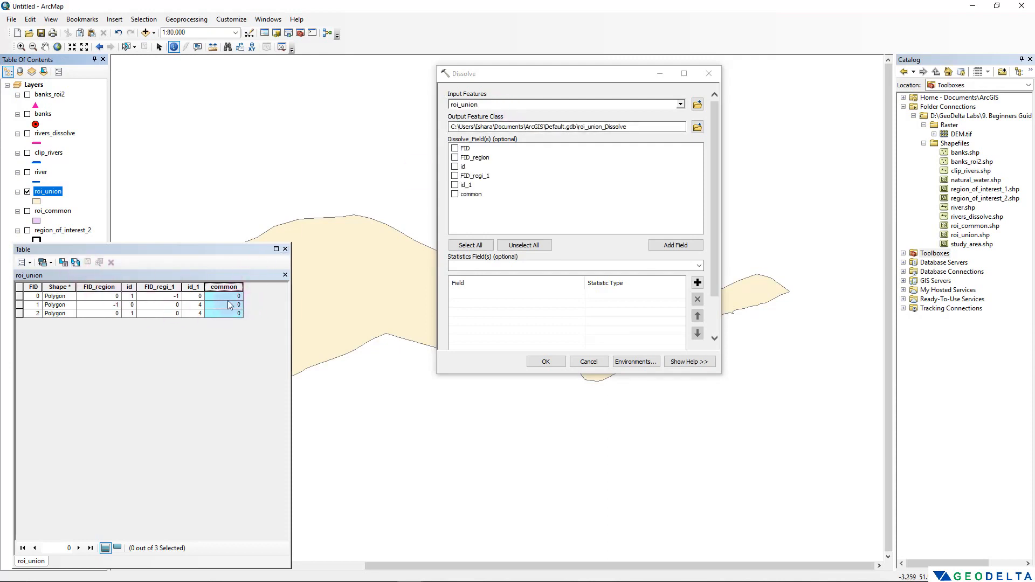
click(229, 305)
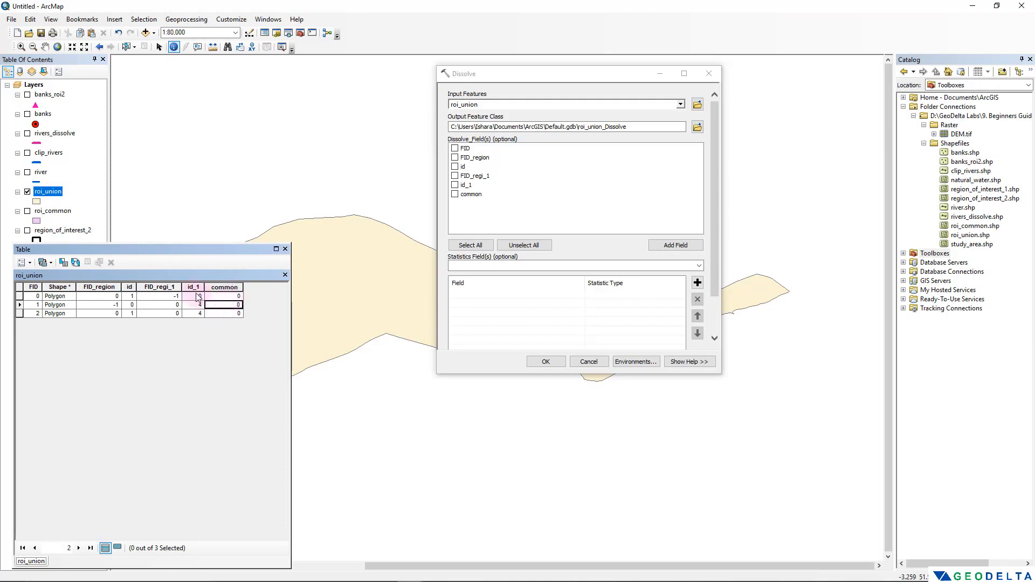
click(459, 196)
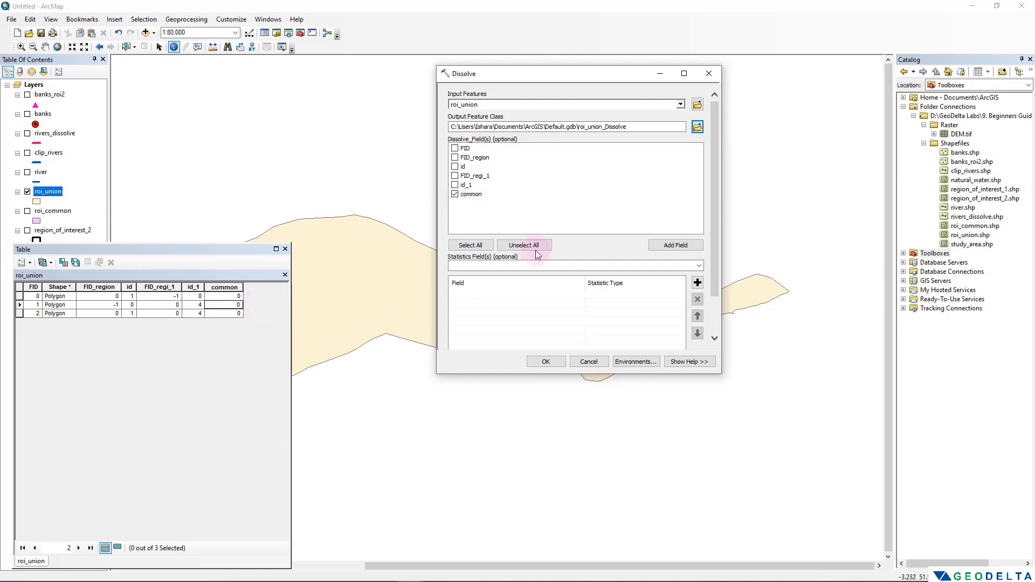
Step: Save the Dissolve output as roi_common2 in the Shapefiles folder, run the tool, and close the roi_union table
click(699, 127)
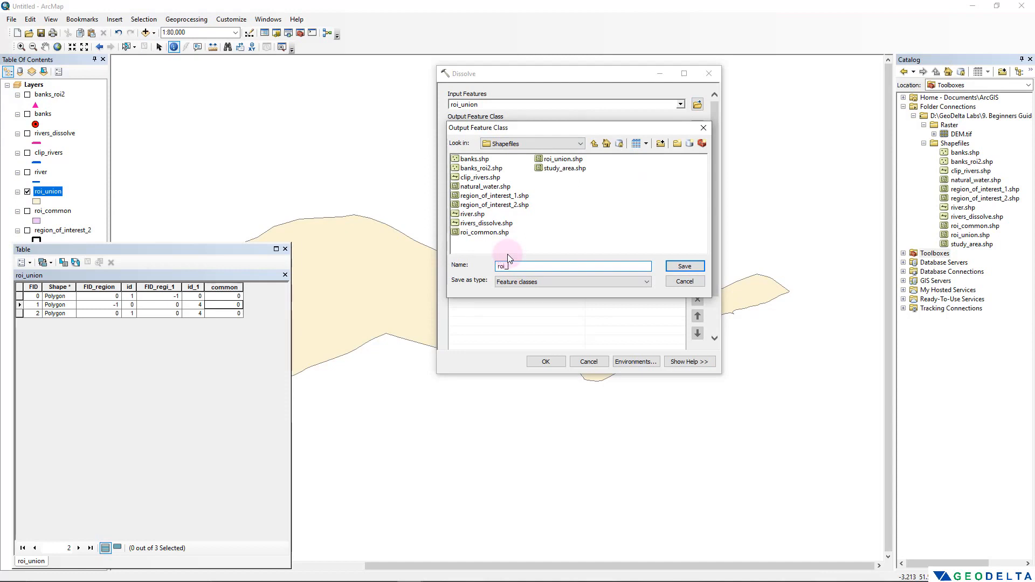
text(roi_common2)
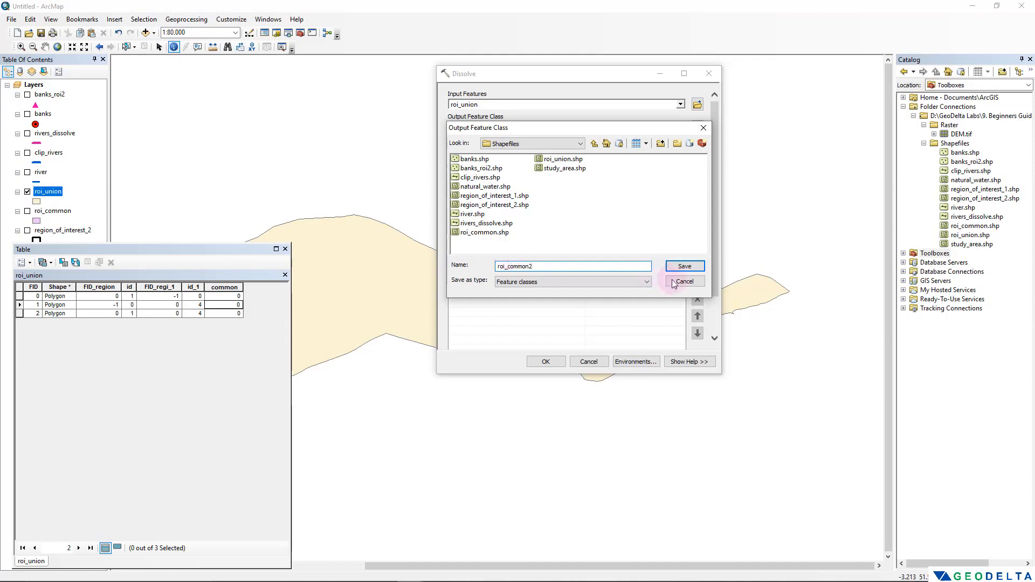
click(684, 267)
click(547, 363)
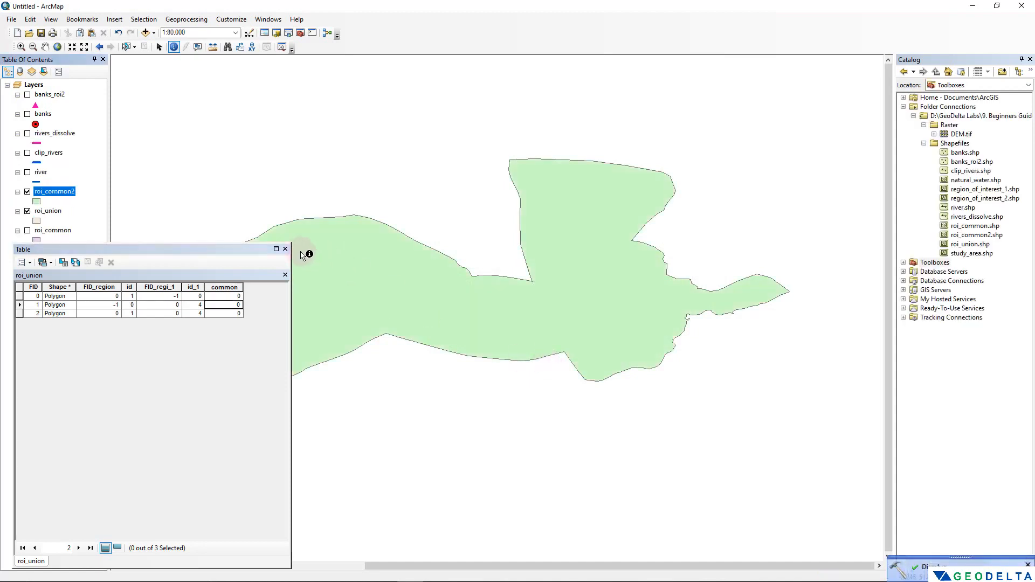
click(285, 249)
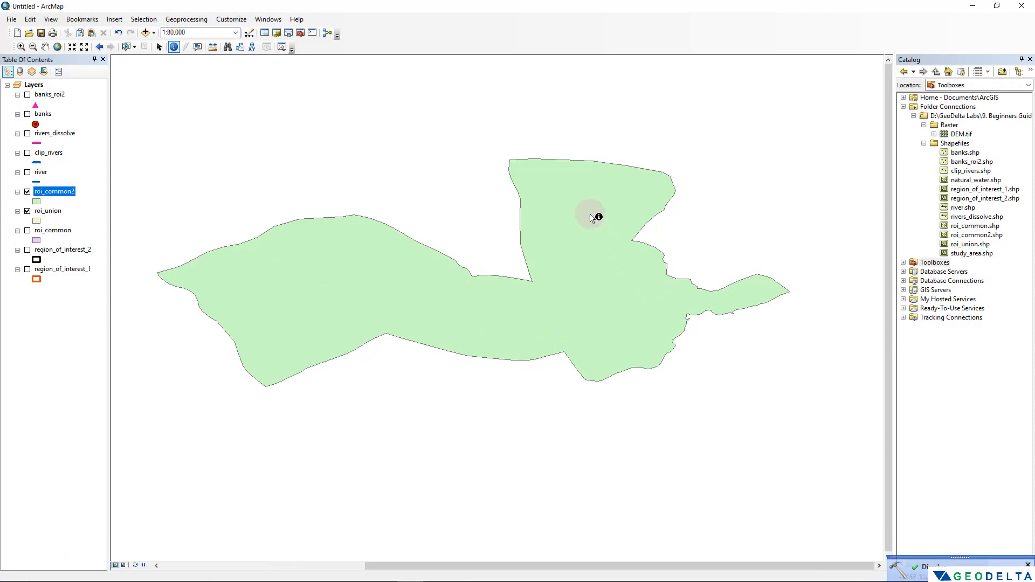
Step: Examine the roi_common2 attribute table and select its record to see the matching polygon on the map
click(61, 200)
right_click(60, 197)
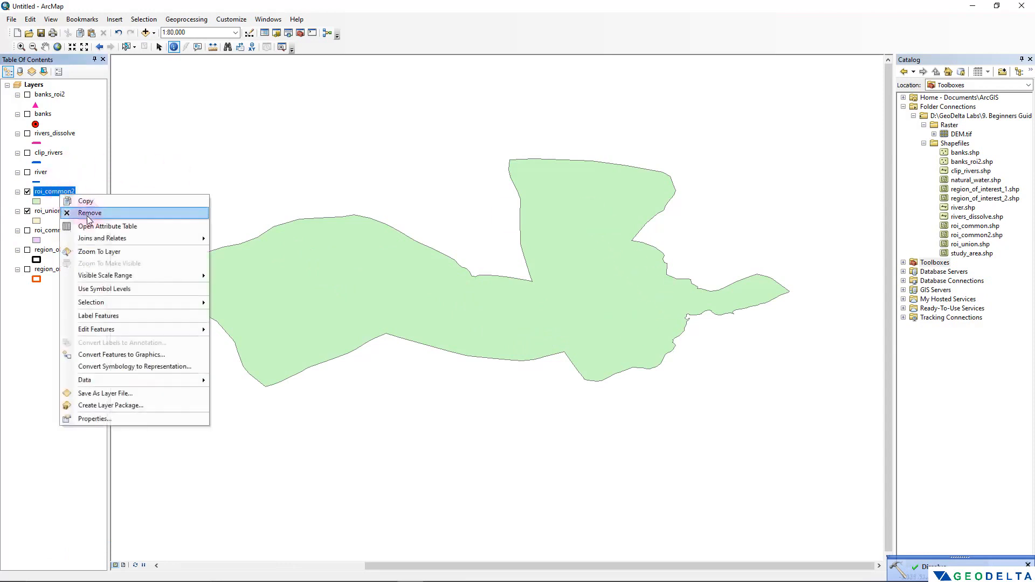
click(93, 226)
click(20, 296)
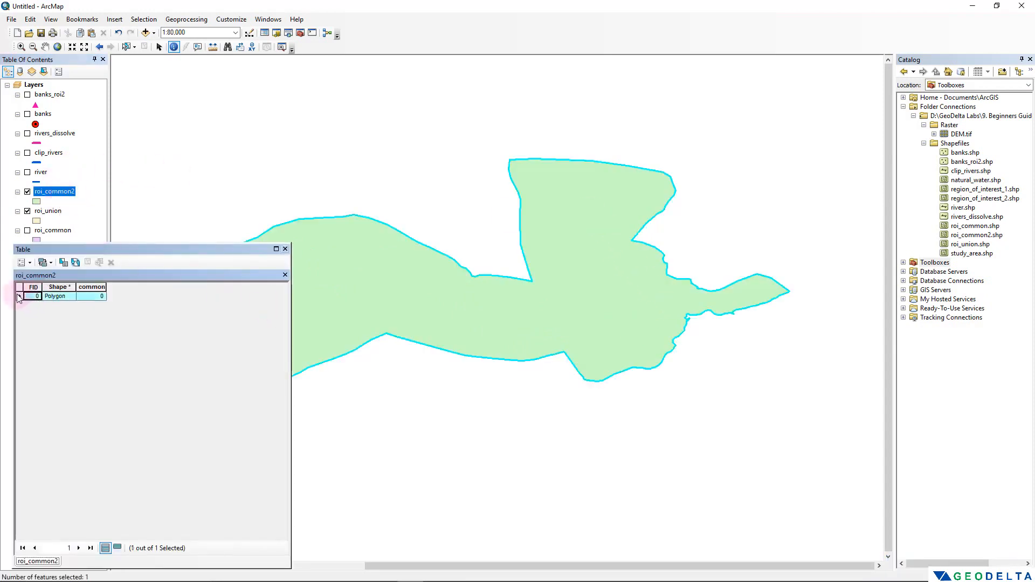
click(285, 248)
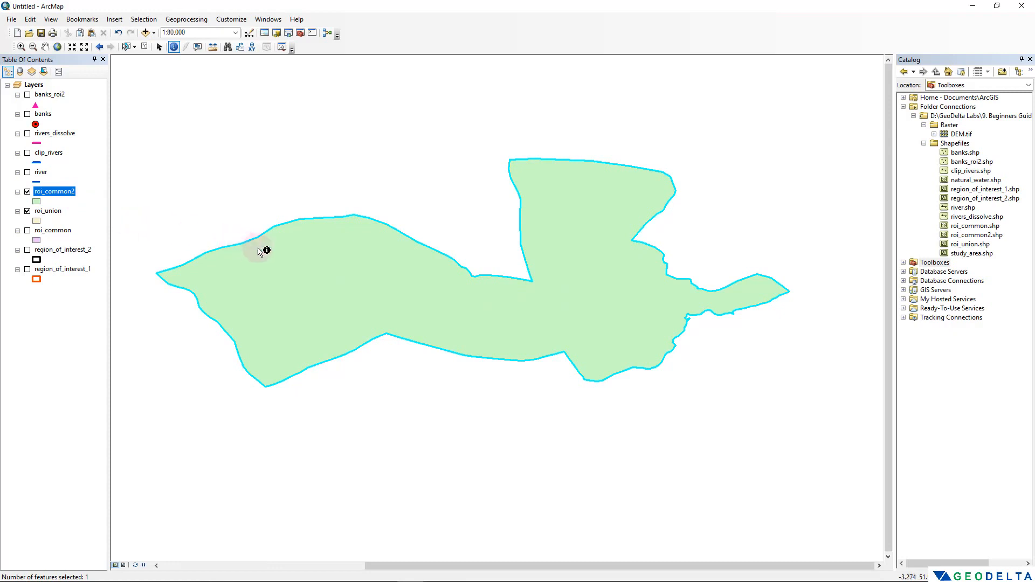
Step: Remove the roi_common2 layer from the map and leave only rivers_dissolve displayed
right_click(54, 191)
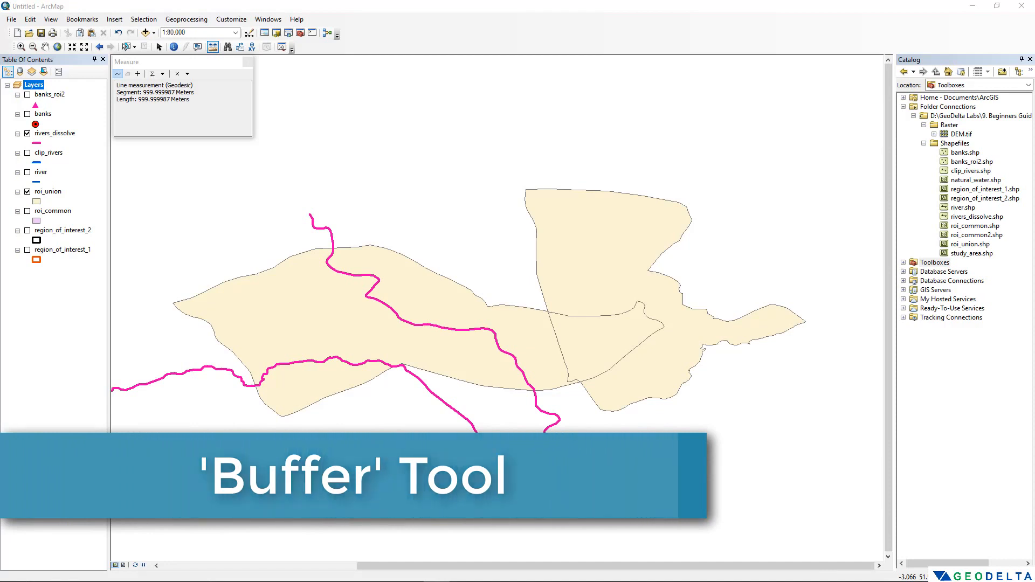
drag(392, 400, 469, 413)
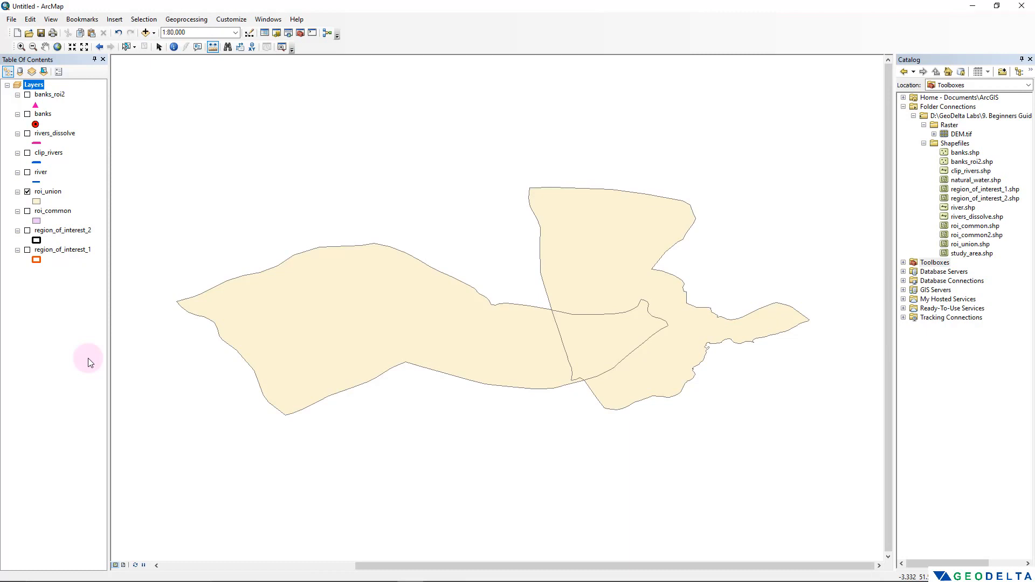
click(27, 135)
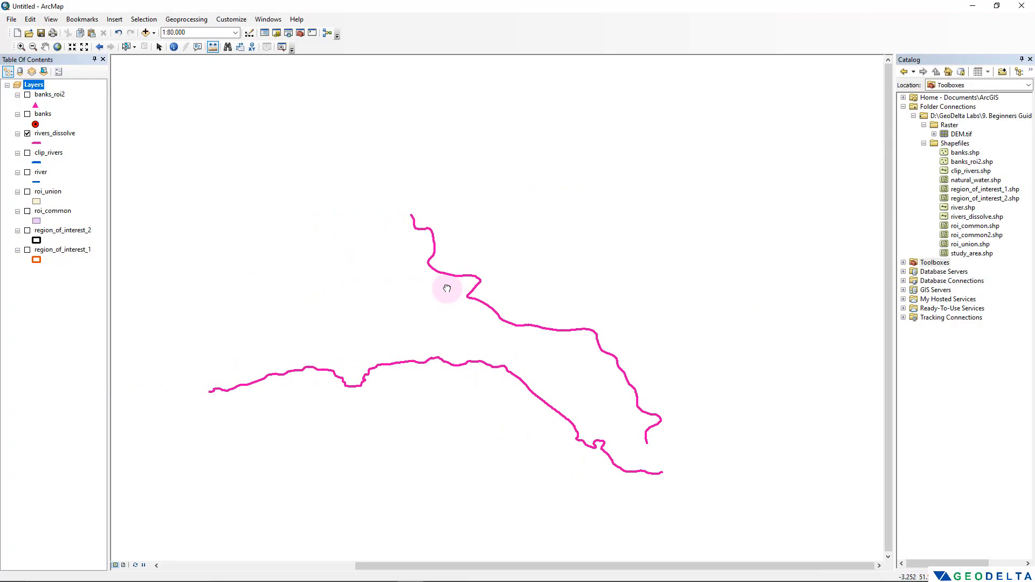
drag(447, 289, 572, 309)
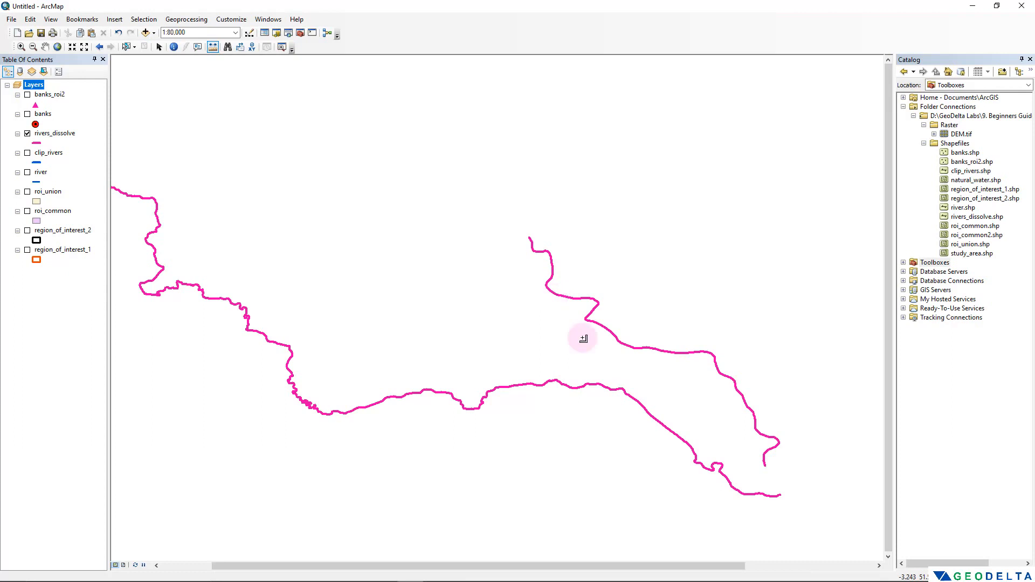
Step: Search for buffer, open the Buffer (Analysis) tool, and close the search window
click(289, 34)
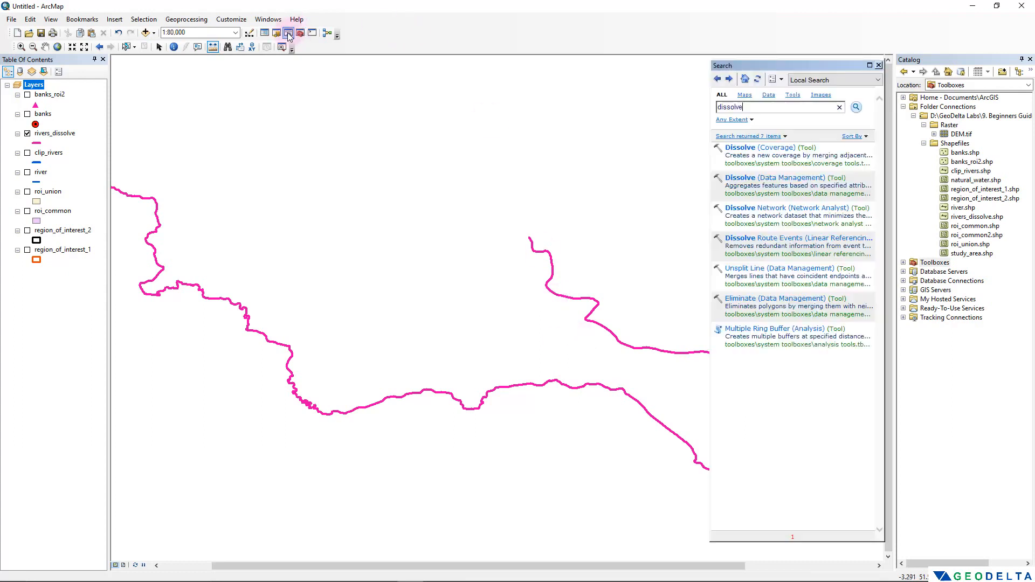
double_click(753, 107)
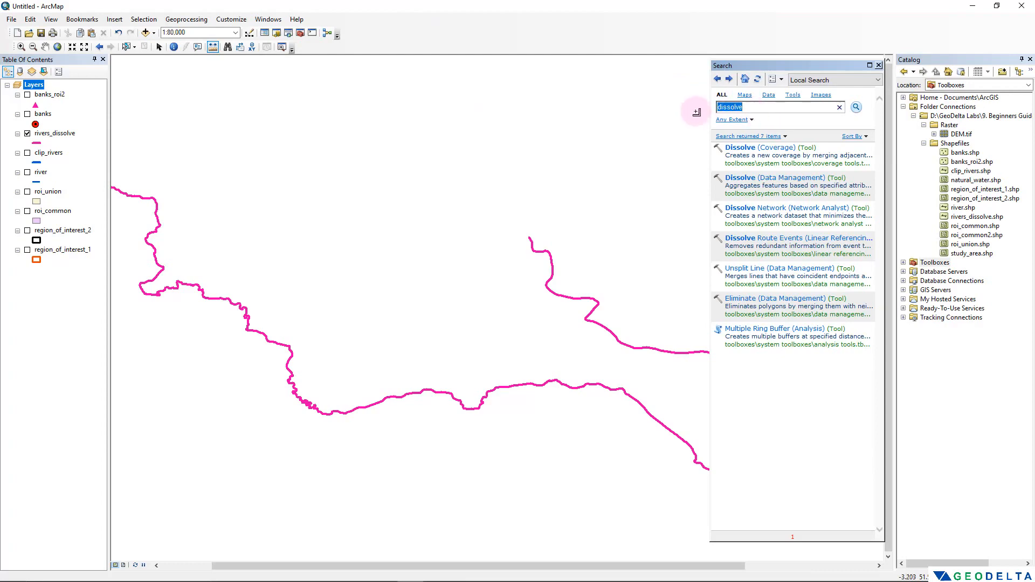
text(b)
text(uffer)
key(Return)
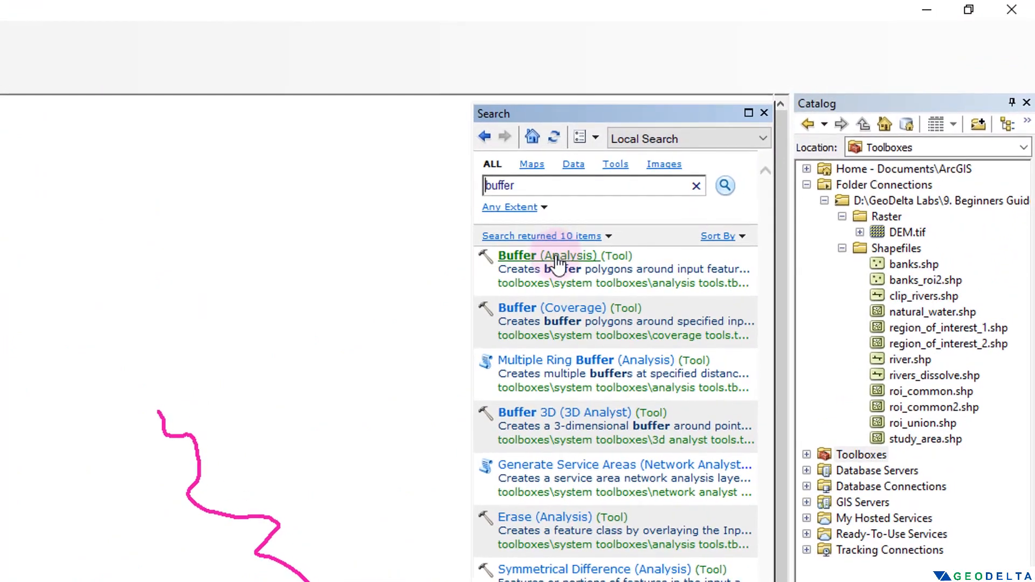
drag(556, 256, 556, 257)
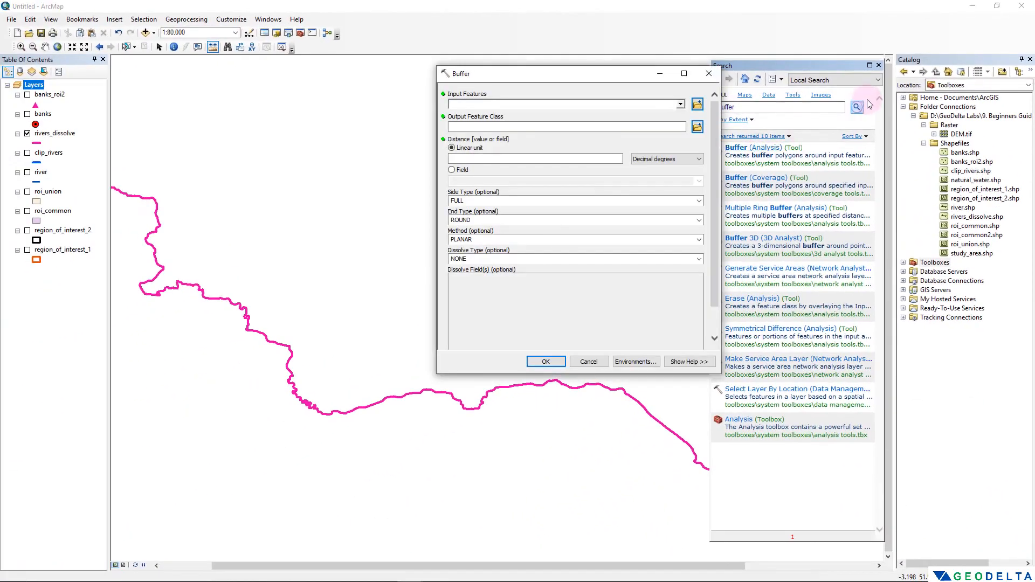
click(709, 74)
click(879, 65)
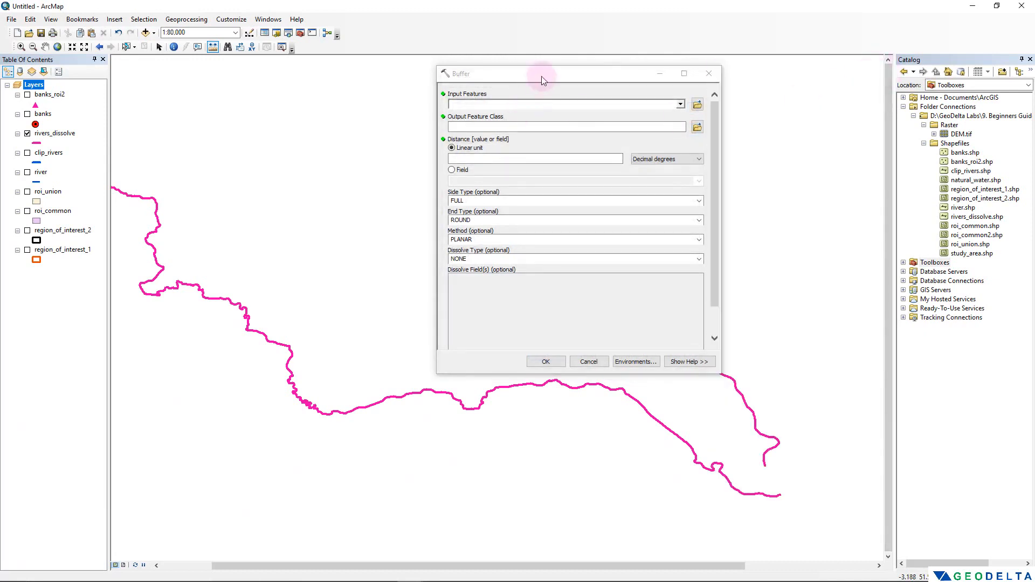
Step: Use rivers_dissolve as the Buffer input and set a linear buffer distance of 1000 Meters
drag(542, 76, 386, 32)
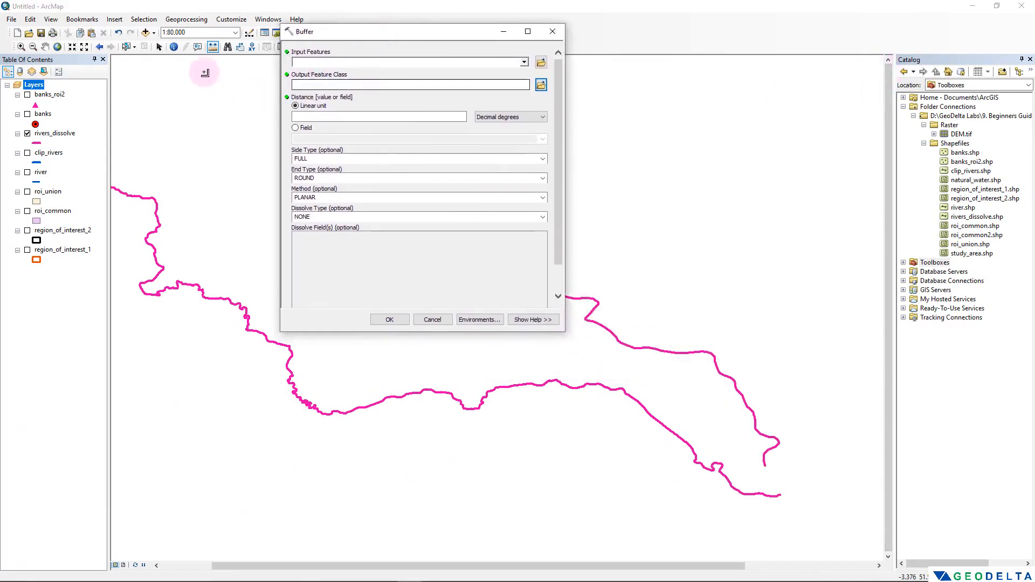
click(61, 135)
drag(61, 135, 344, 63)
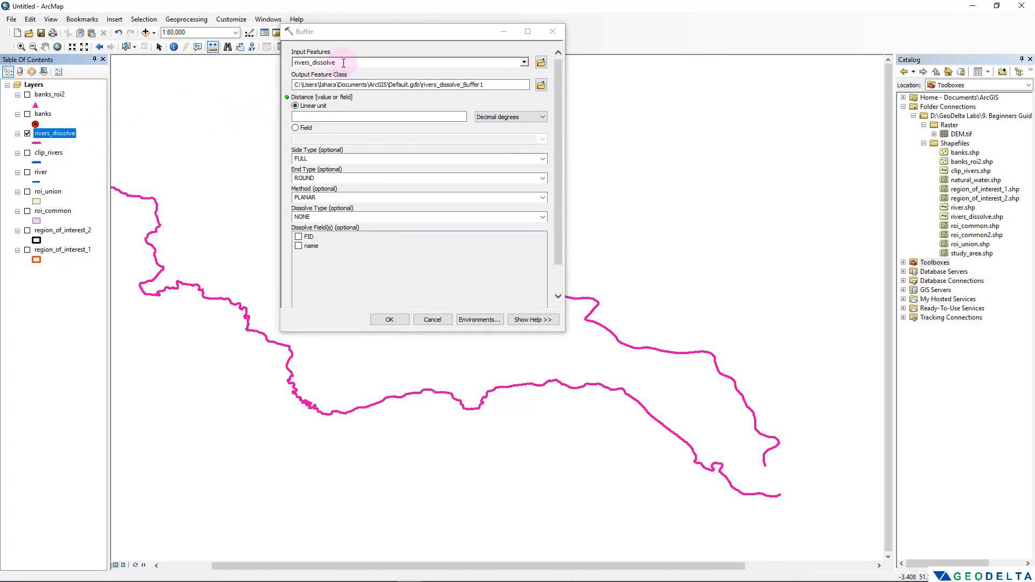
click(342, 116)
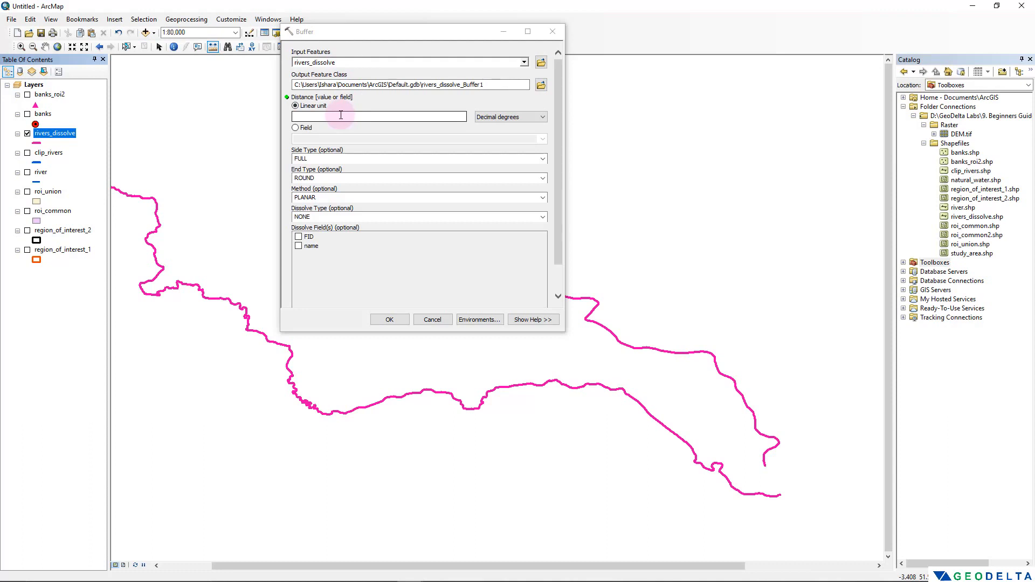
click(520, 117)
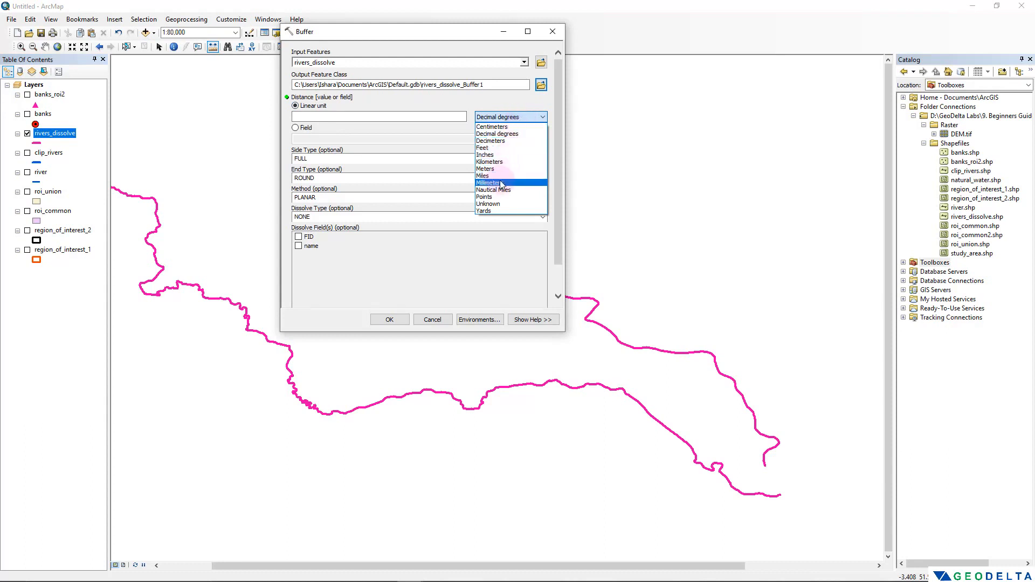
click(488, 169)
click(381, 112)
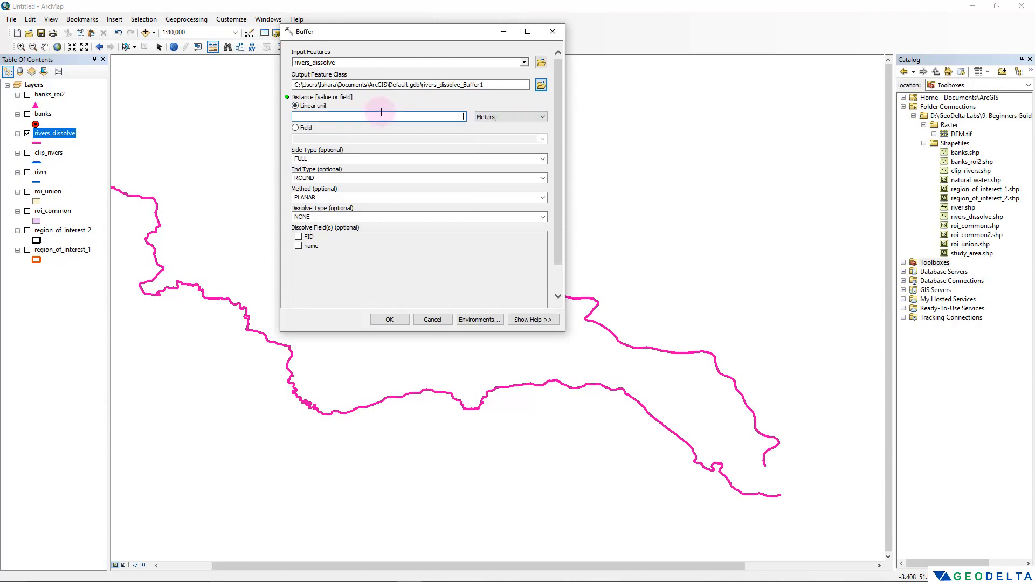
text(1000)
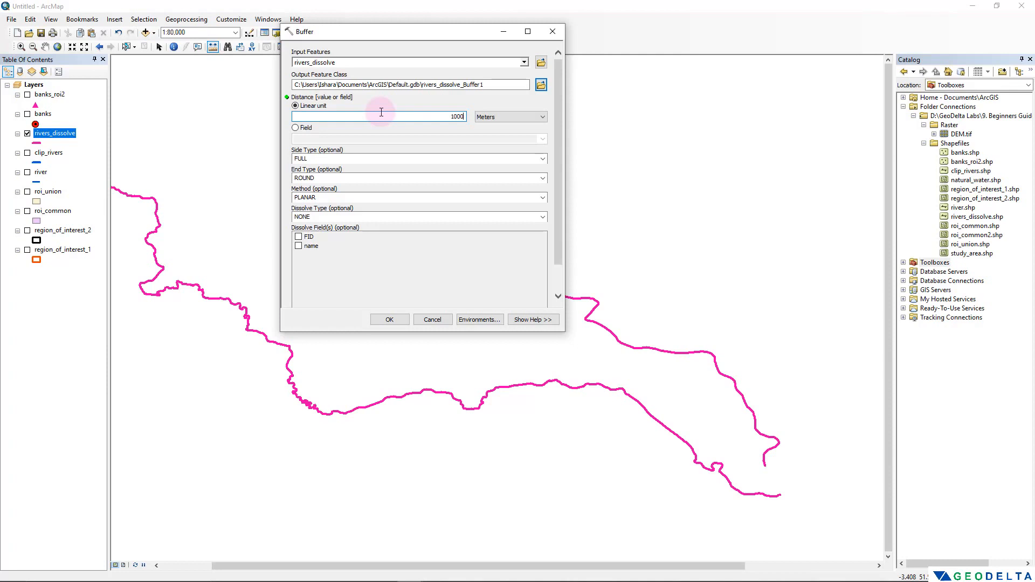
Step: Save the Buffer output as river_1000m in the Shapefiles folder and run the tool
click(541, 85)
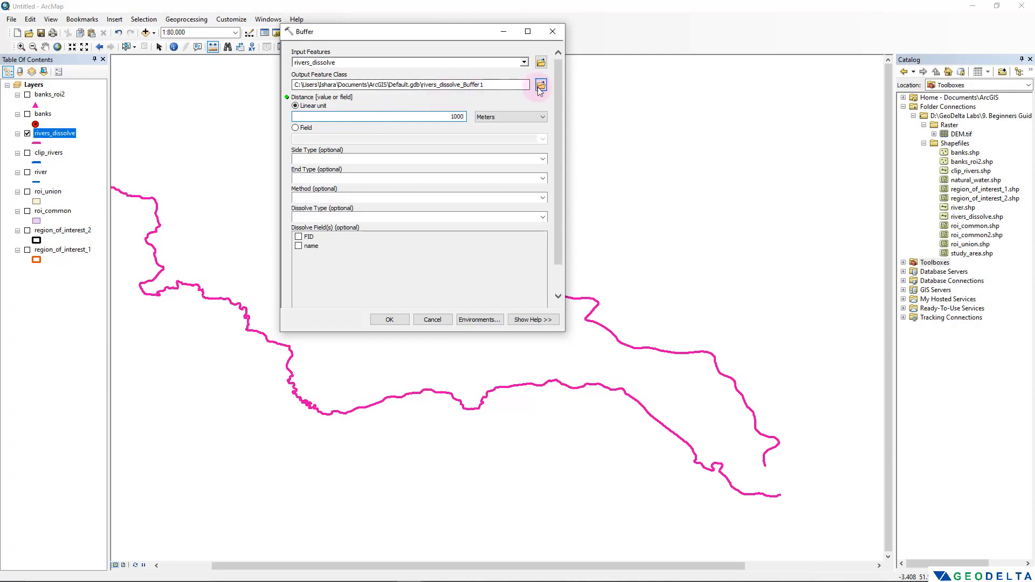
drag(418, 100, 415, 83)
click(343, 213)
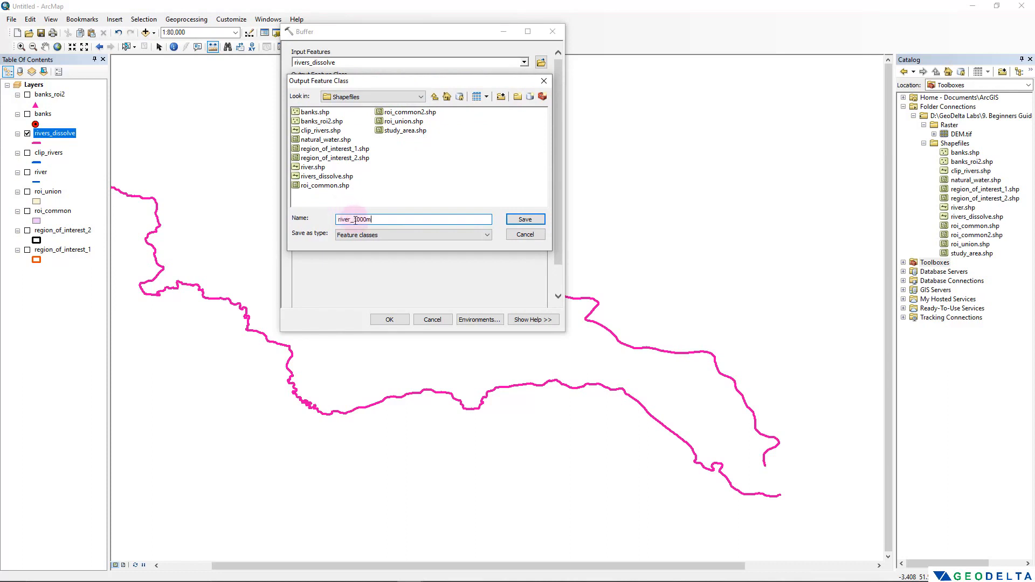
click(531, 222)
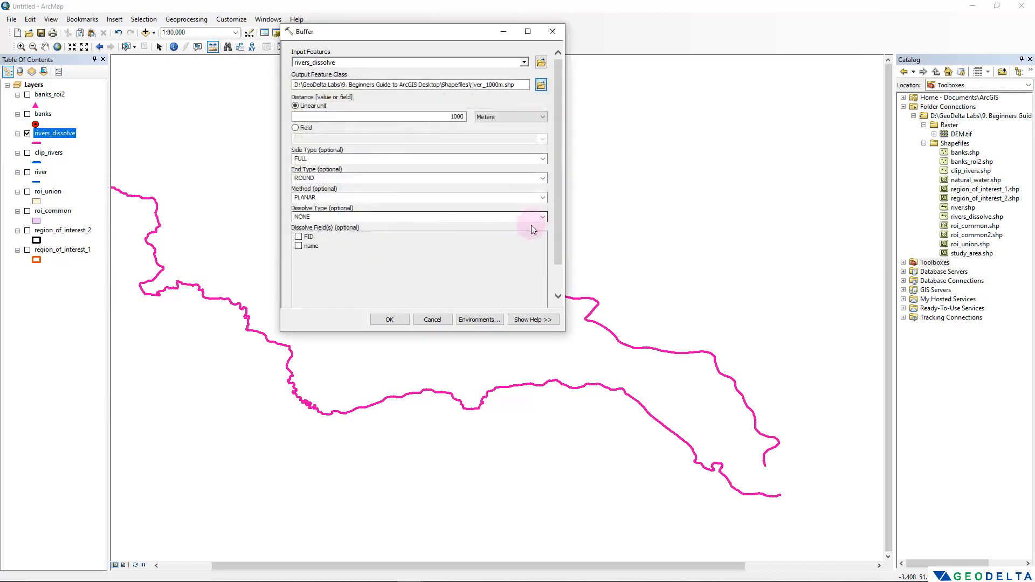
click(390, 320)
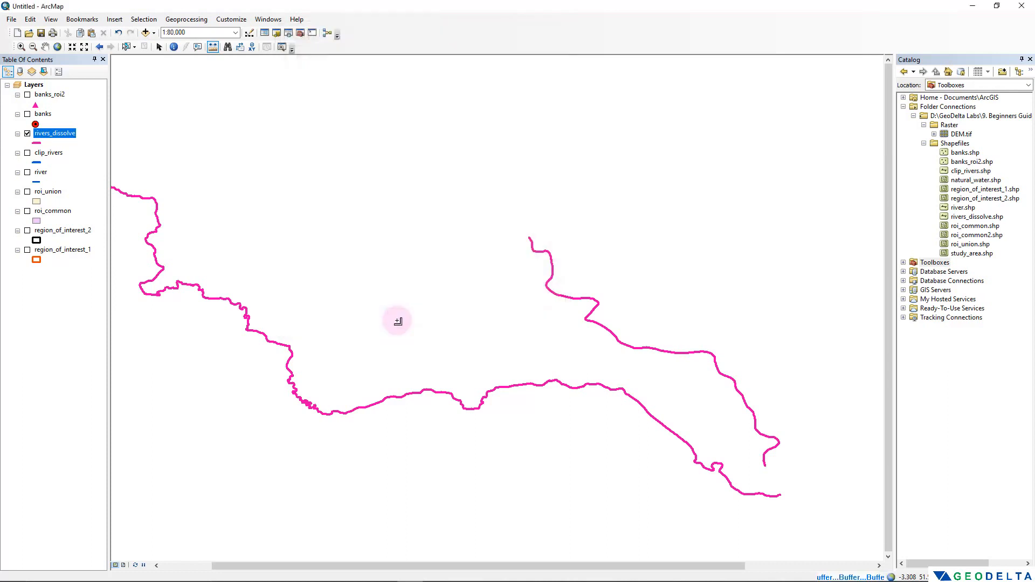
Step: Review the river_1000m attribute table, select the River Ely and River Taff records in turn, and inspect their buffers on the map
drag(504, 230, 440, 120)
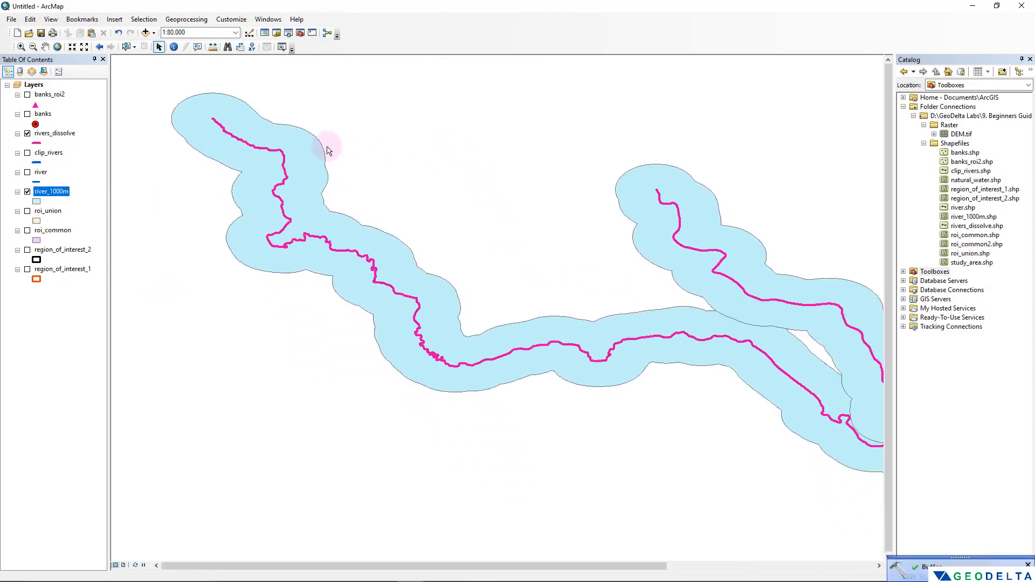
drag(302, 141, 312, 182)
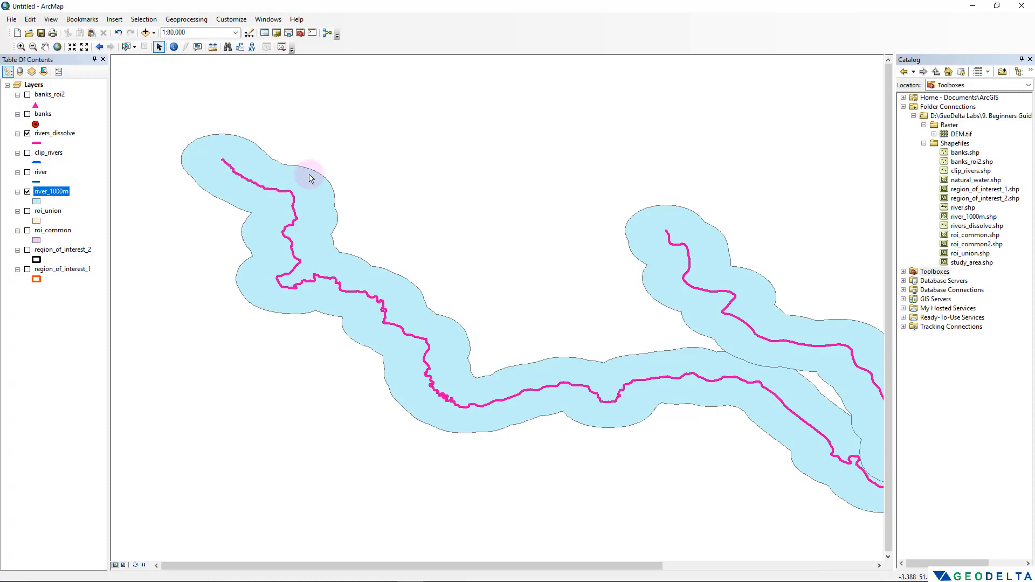
right_click(51, 192)
click(74, 224)
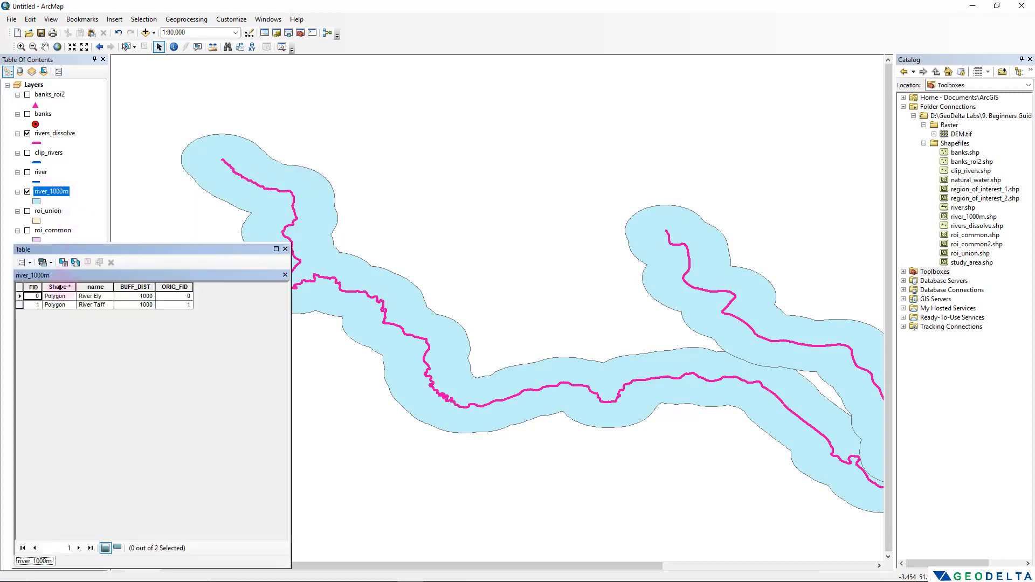
click(59, 287)
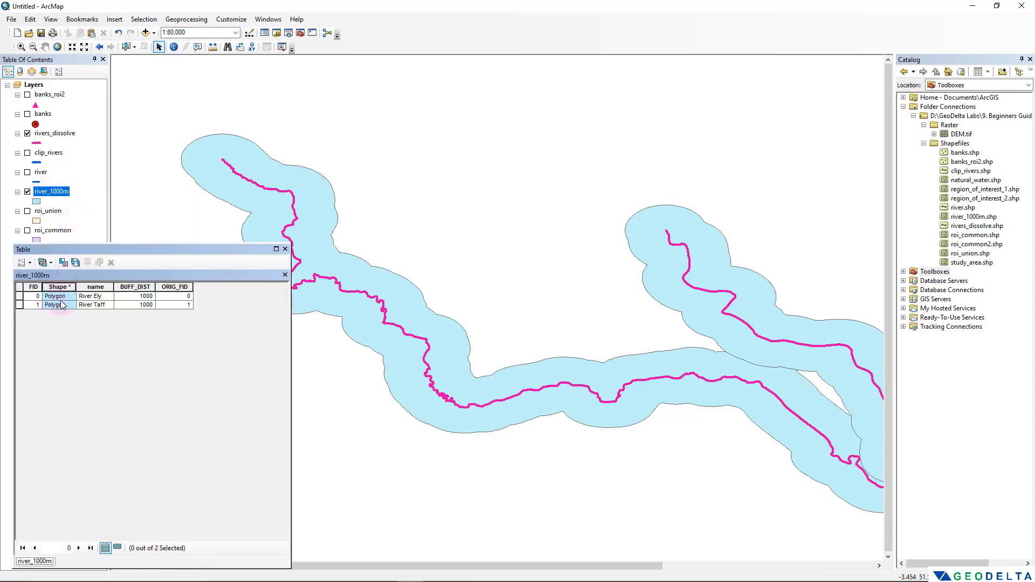
click(19, 296)
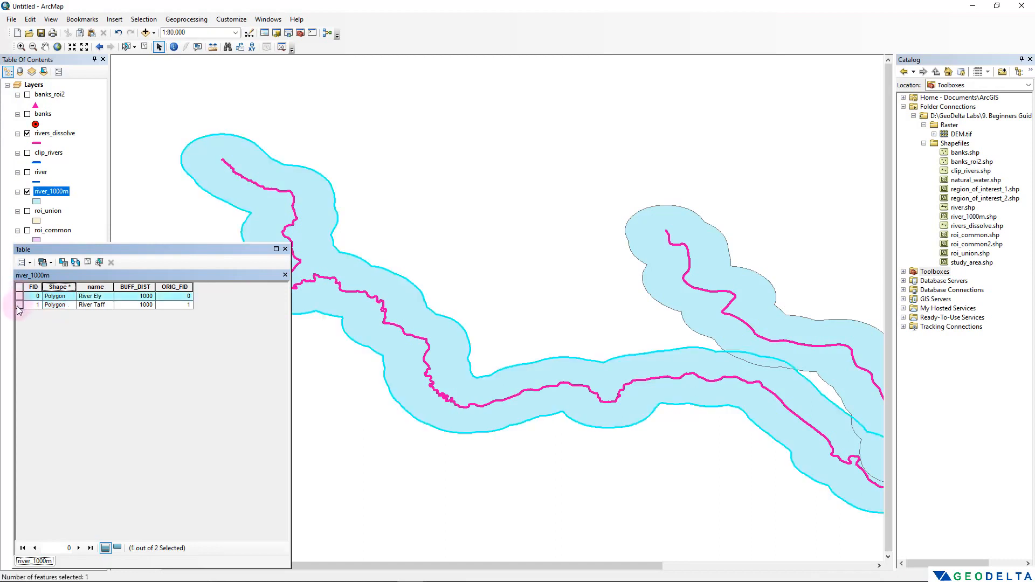
click(19, 305)
click(285, 249)
drag(553, 237, 258, 223)
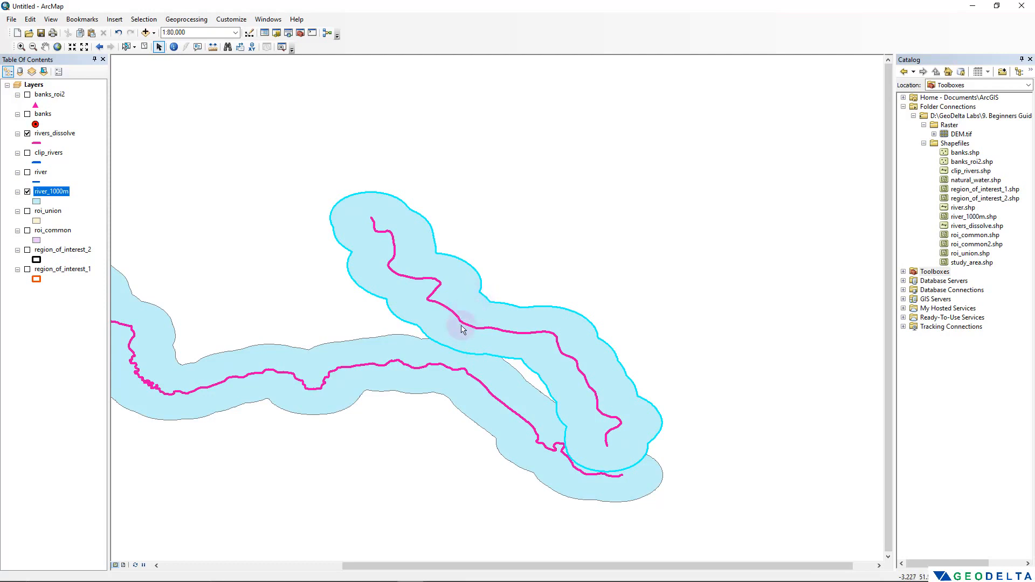
drag(465, 326, 662, 307)
drag(337, 303, 432, 352)
drag(573, 272, 349, 225)
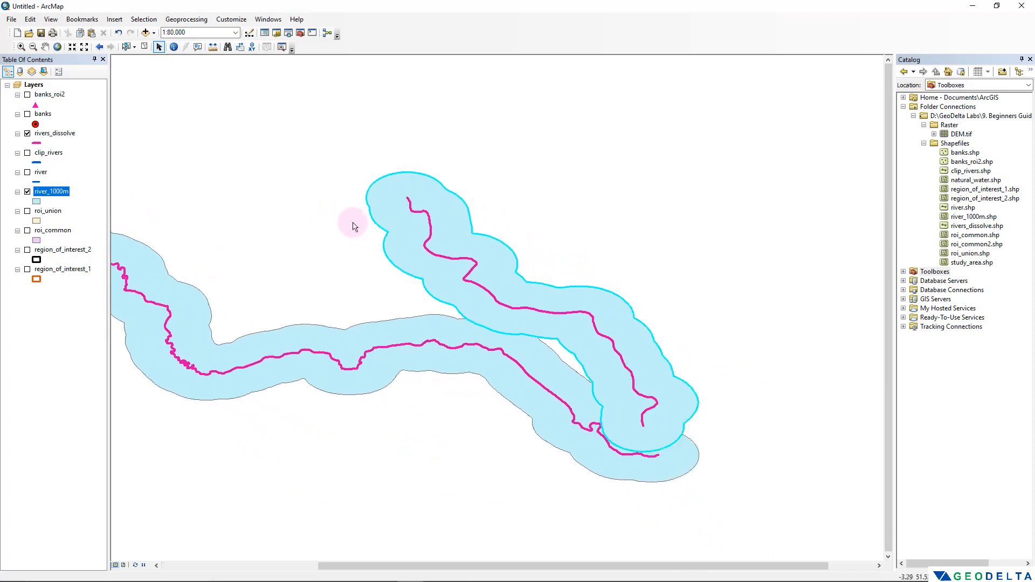
Step: Measure the distance in Meters from the selected rivers_dissolve line to the upper edge of its river_1000m buffer
click(213, 47)
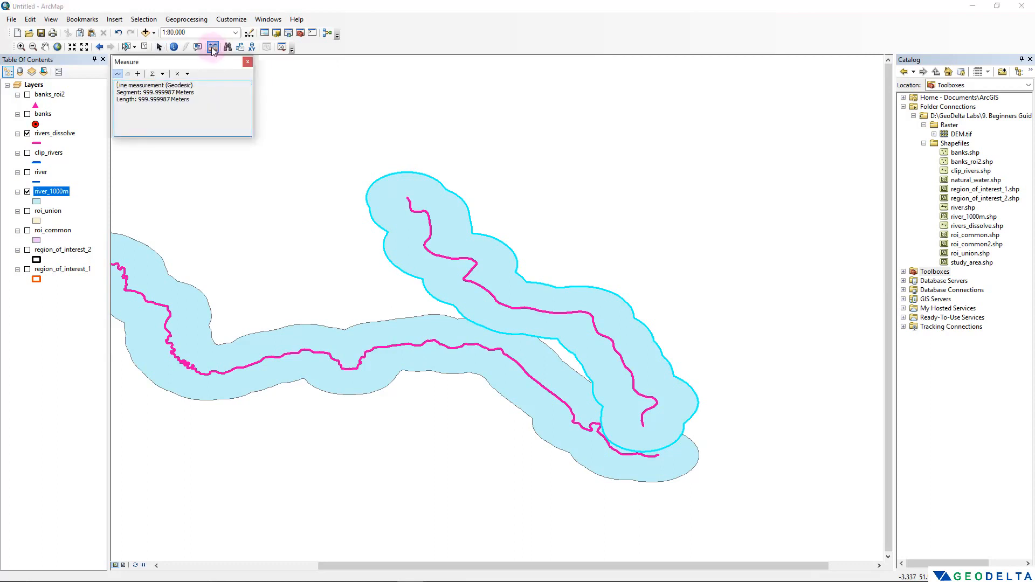
click(162, 74)
mouse_move(197, 90)
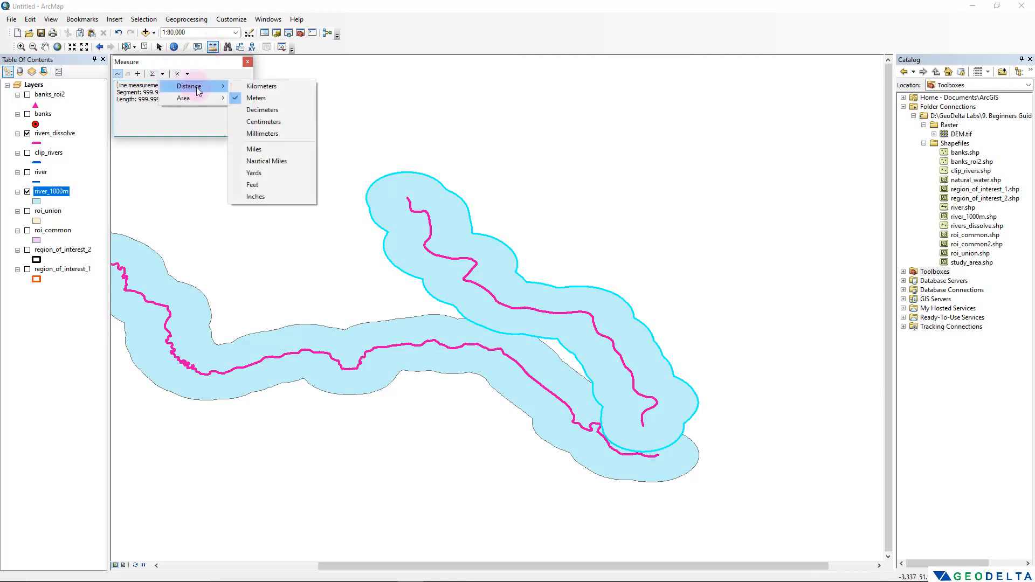
click(262, 102)
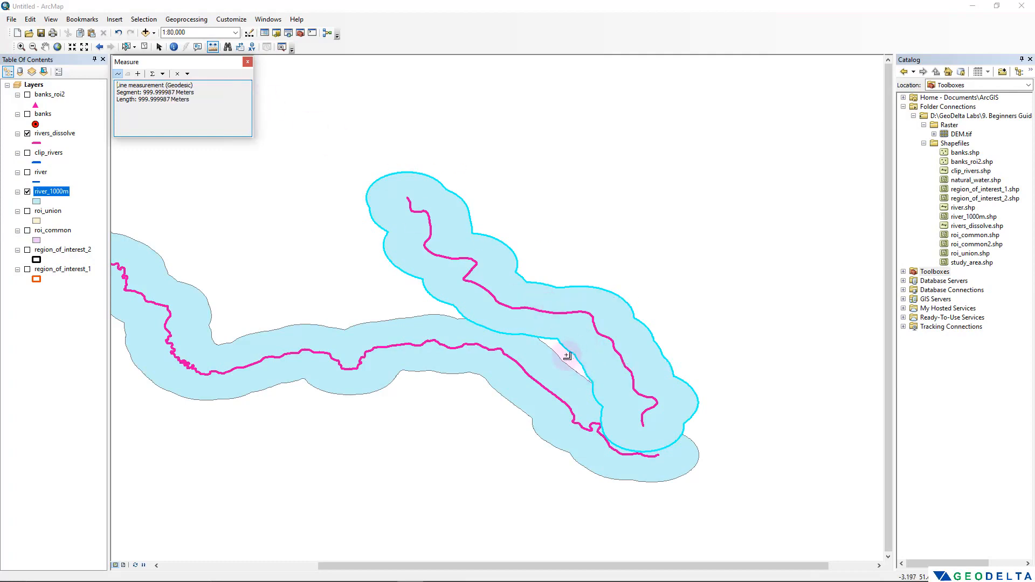
scroll(567, 356, down, 5)
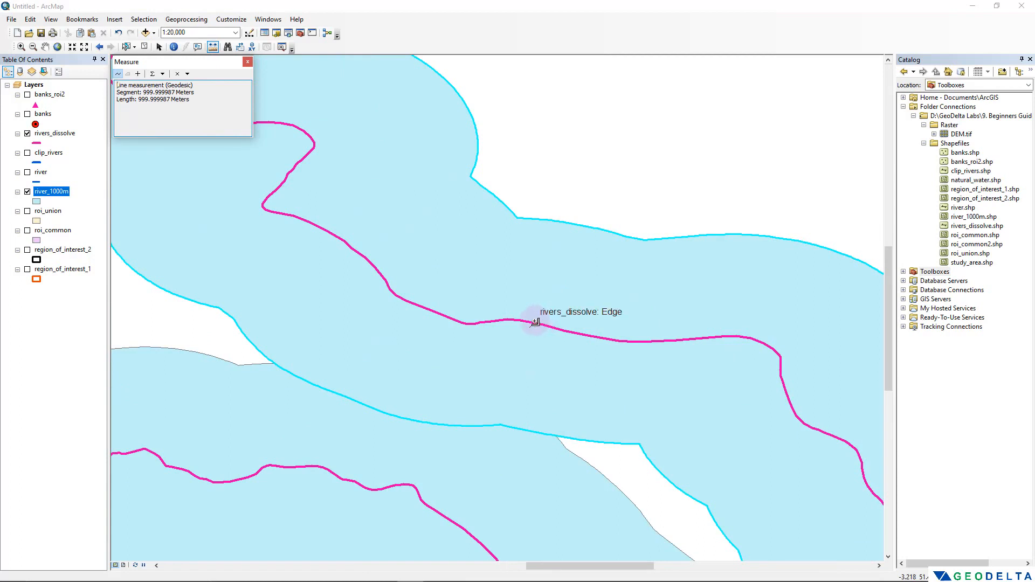
scroll(536, 323, down, 1)
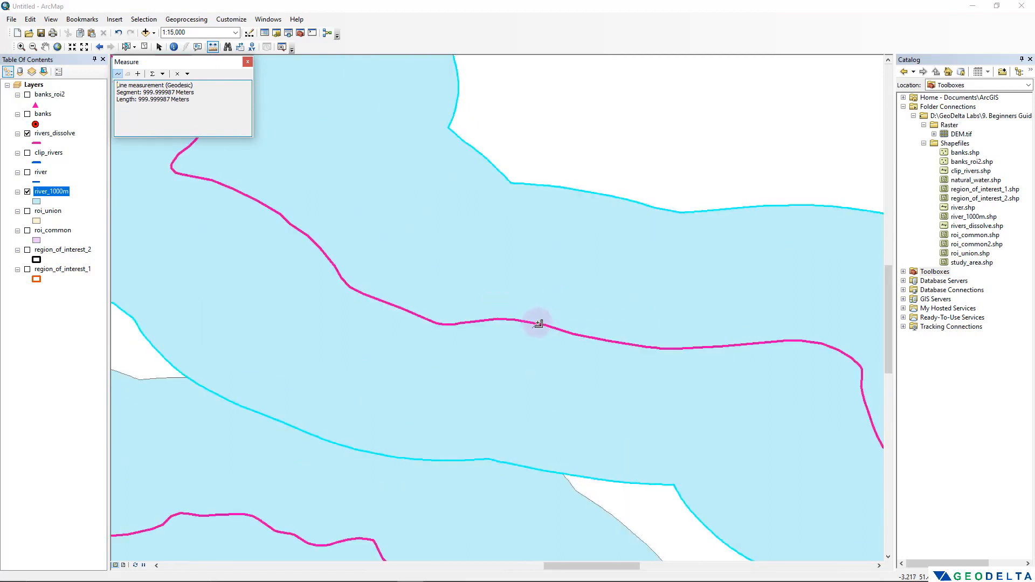
click(538, 324)
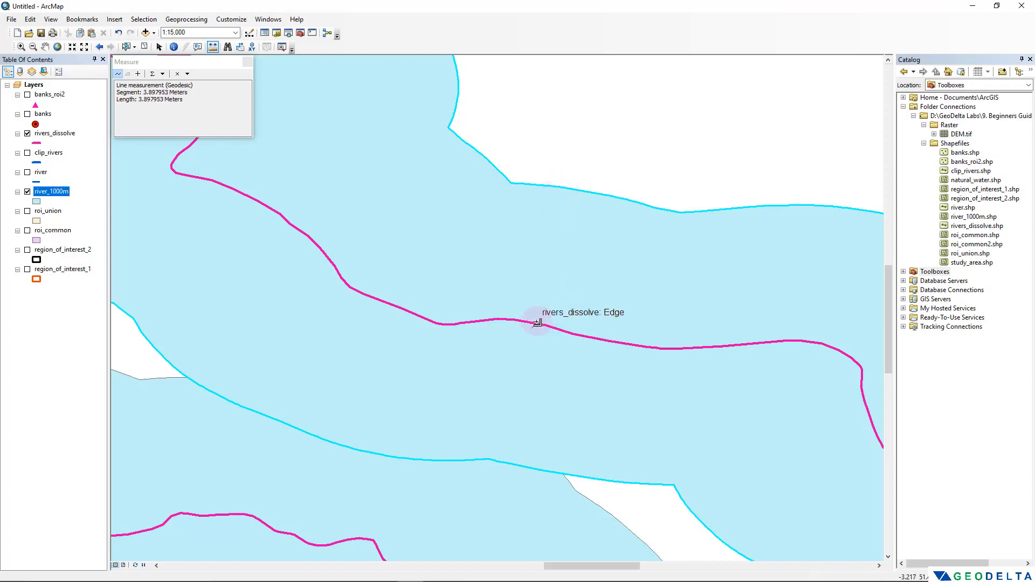
double_click(556, 205)
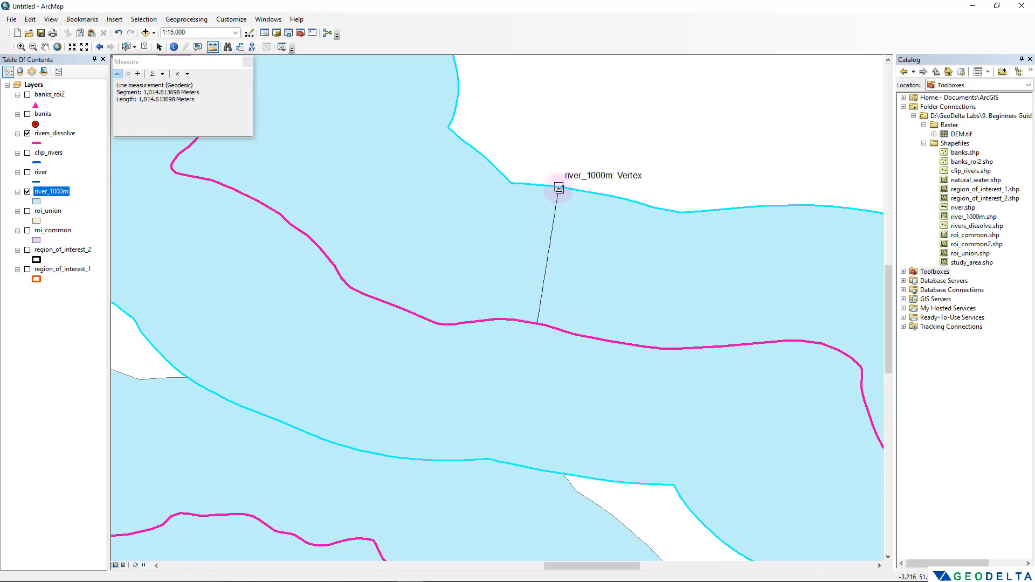
Step: Measure the distance again from a rivers_dissolve vertex farther southeast to the outer edge of the selected buffer
scroll(555, 305, up, 4)
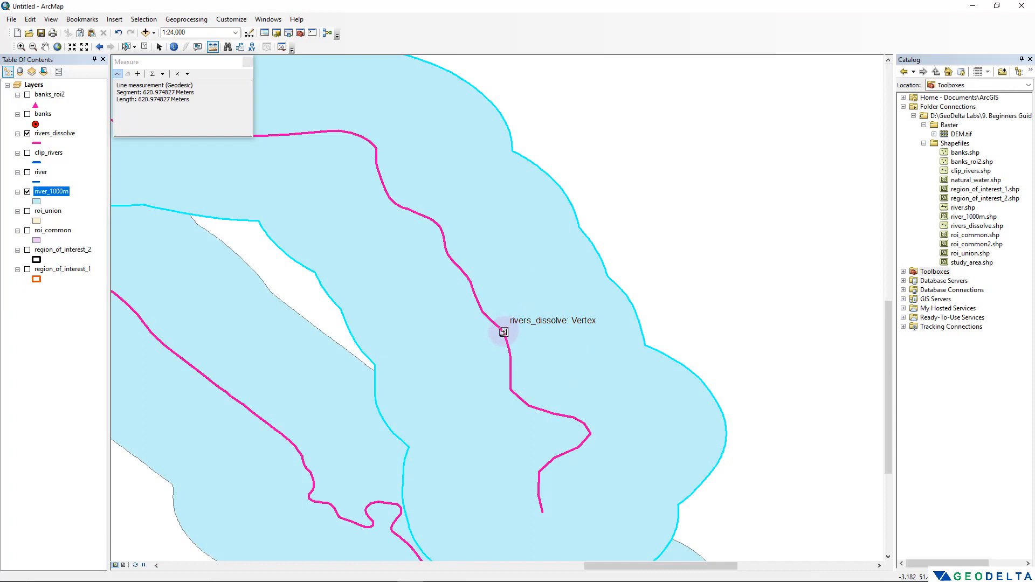
click(503, 332)
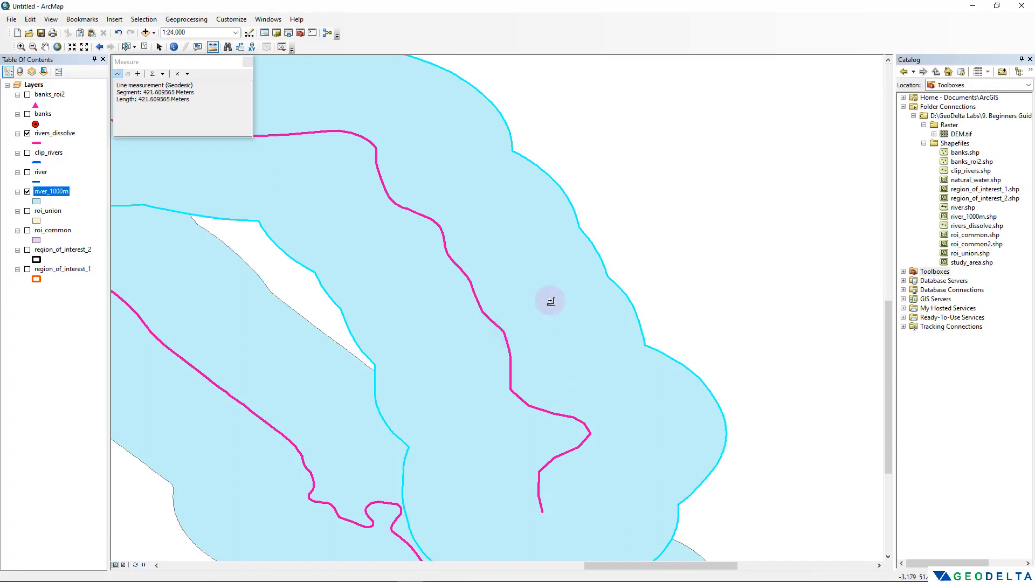
click(605, 273)
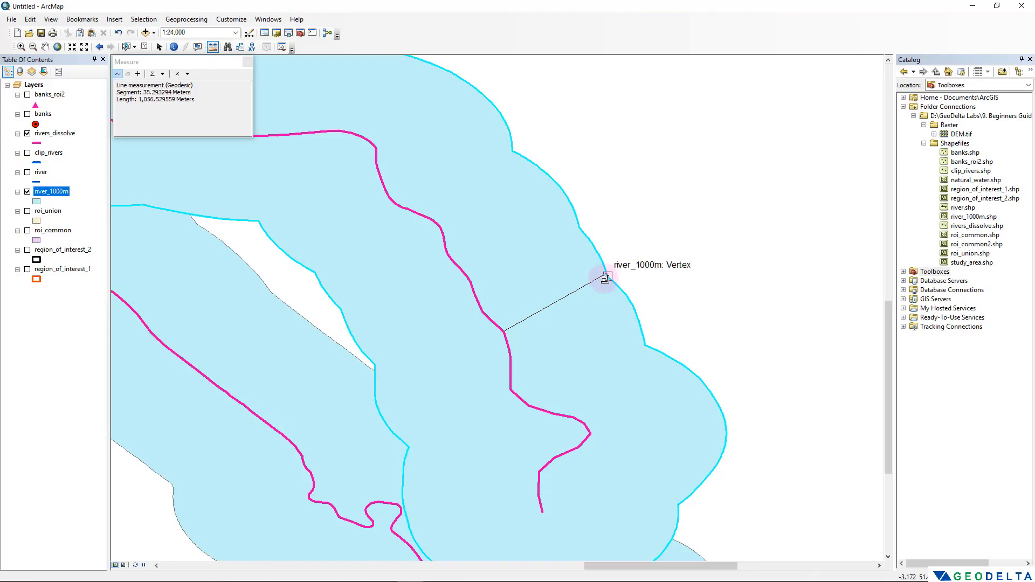
double_click(605, 278)
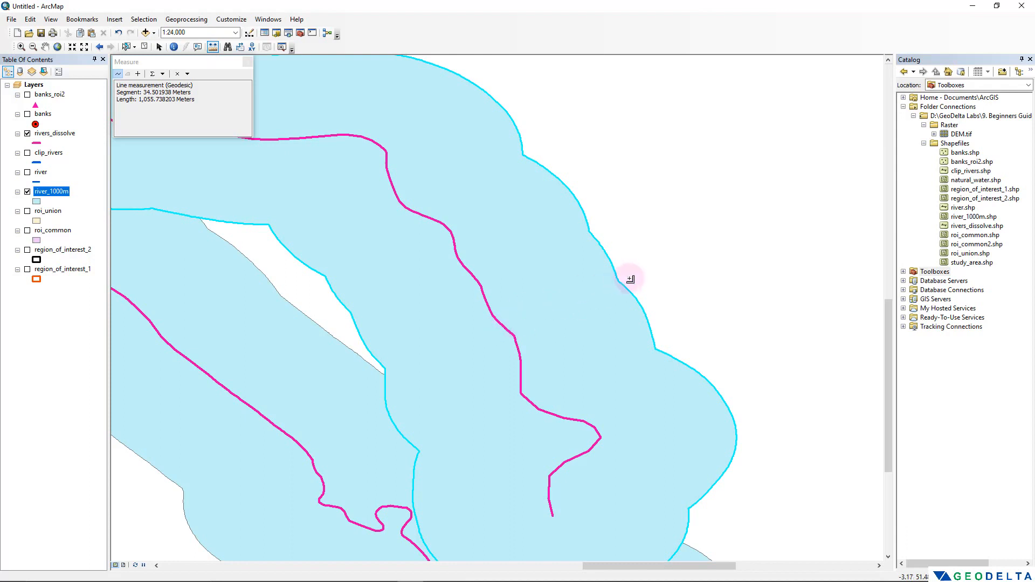
Step: Hide the river_1000m and rivers_dissolve layers and display roi_common on the map instead
scroll(585, 329, up, 1)
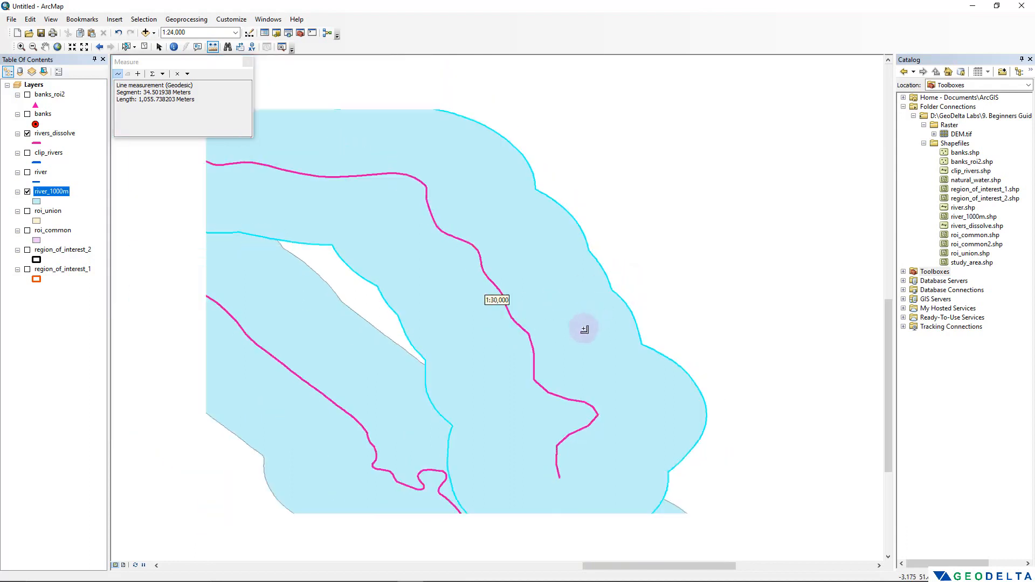
scroll(585, 330, up, 4)
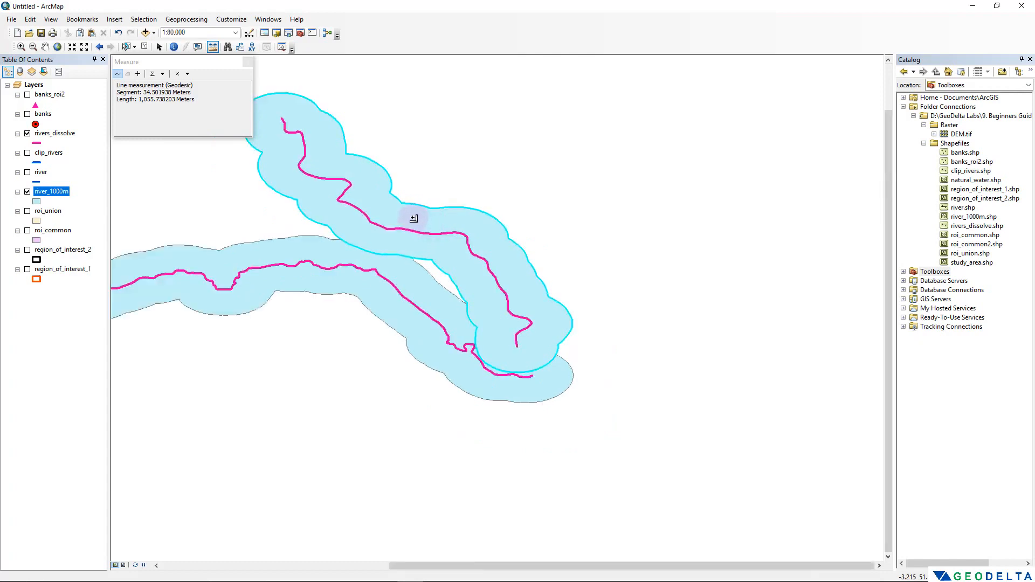
scroll(413, 218, up, 3)
click(27, 191)
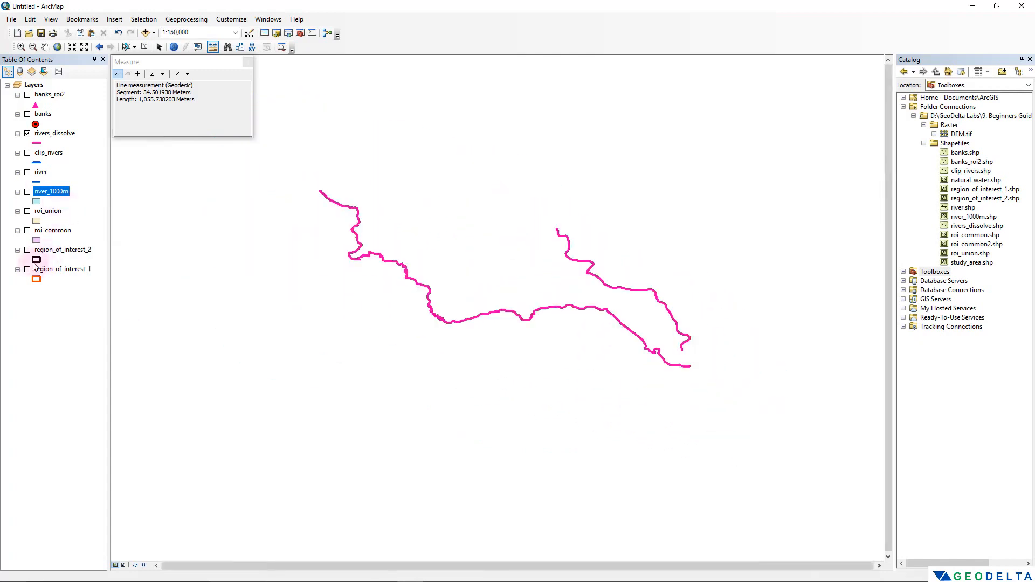
click(26, 230)
click(27, 133)
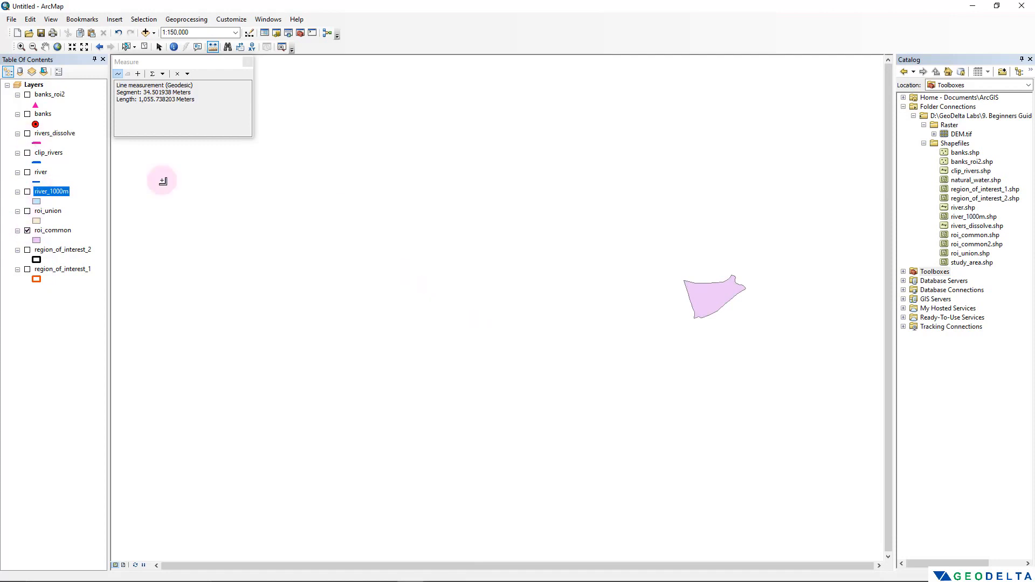
drag(571, 219, 238, 229)
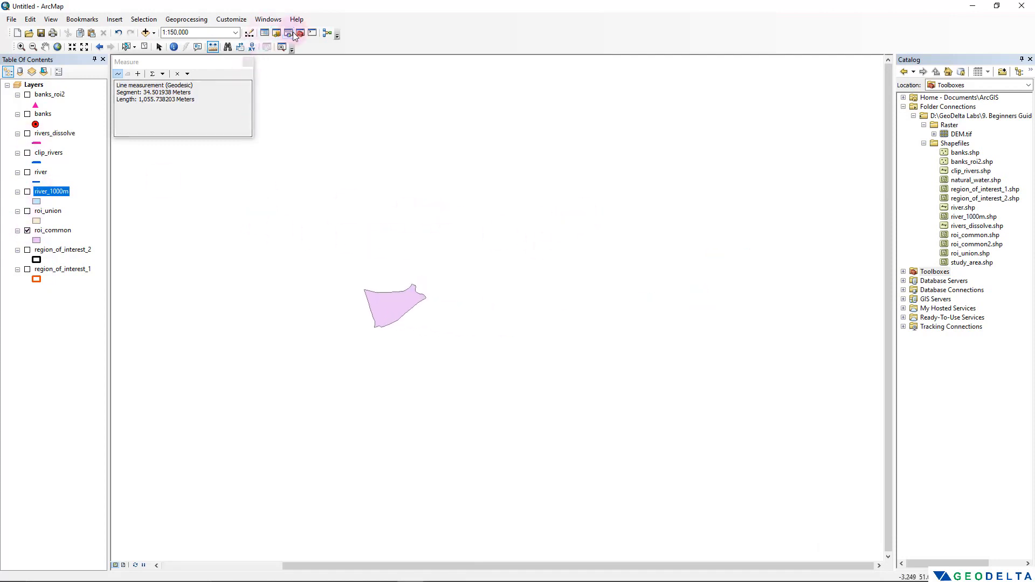
Step: Open the Buffer (Analysis) tool with roi_common as the input features and set a linear distance of 2.5 Kilometers
click(296, 34)
click(752, 151)
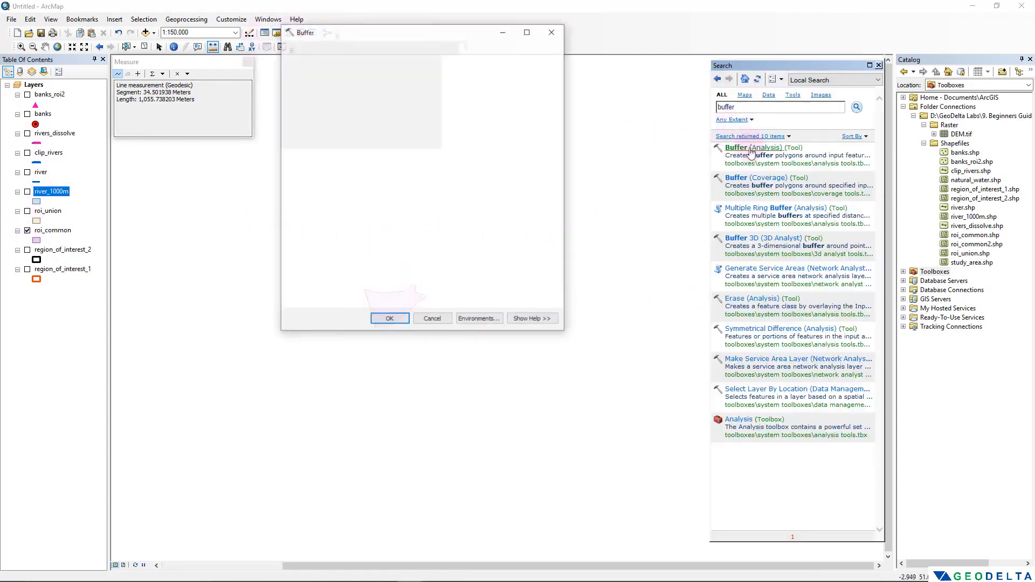
drag(397, 34, 636, 169)
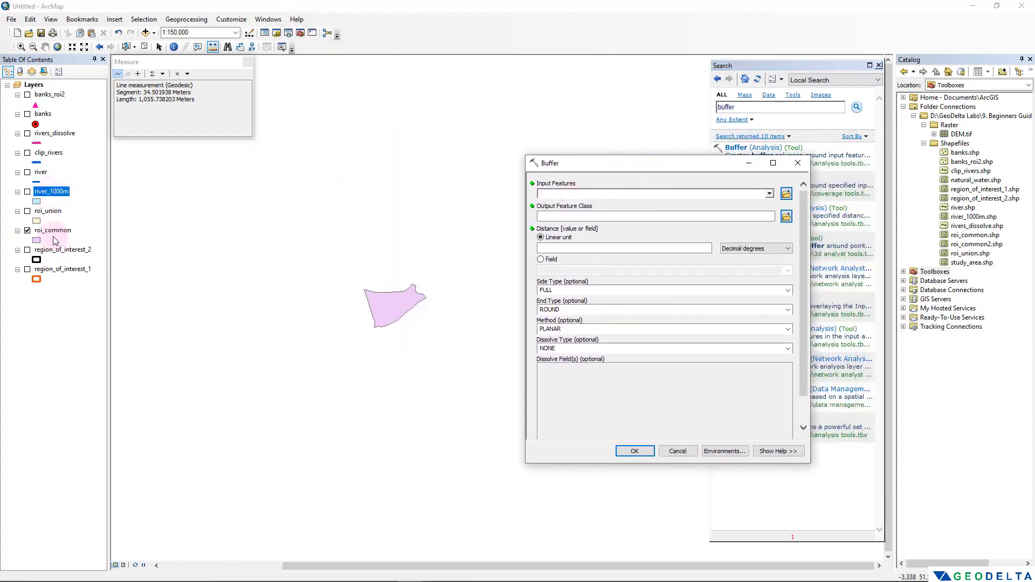
drag(54, 241, 616, 194)
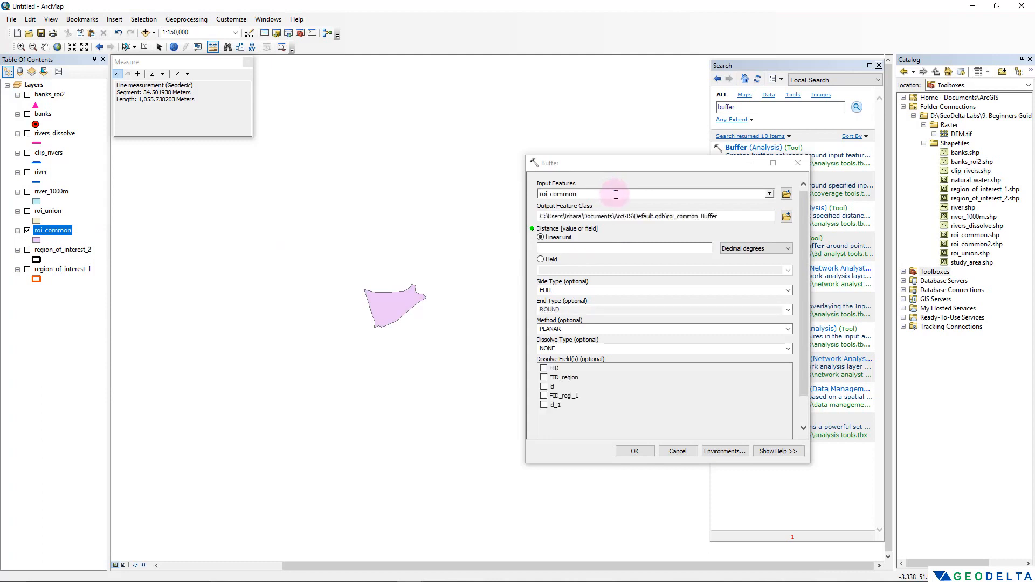
click(739, 249)
click(749, 289)
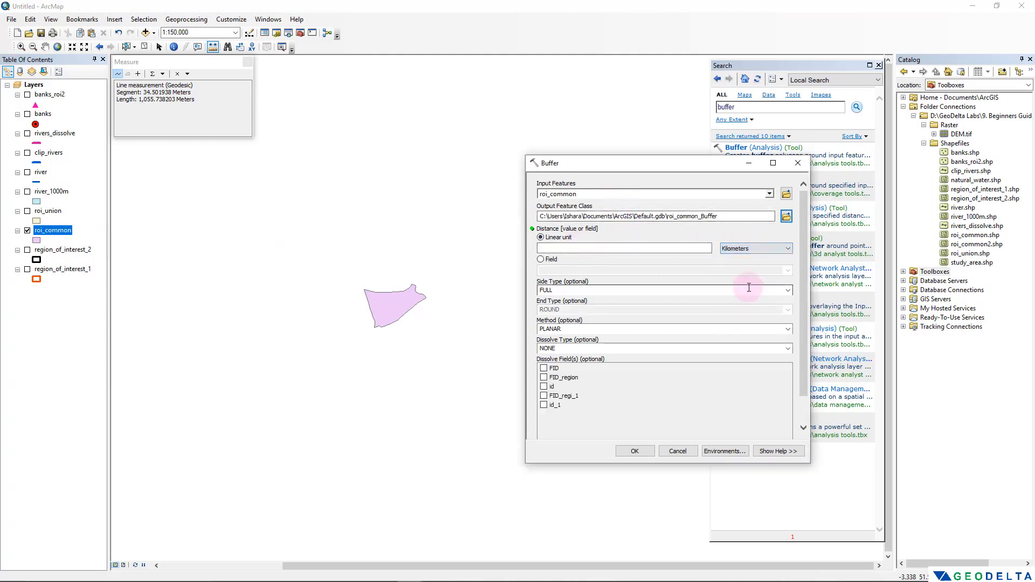
click(640, 247)
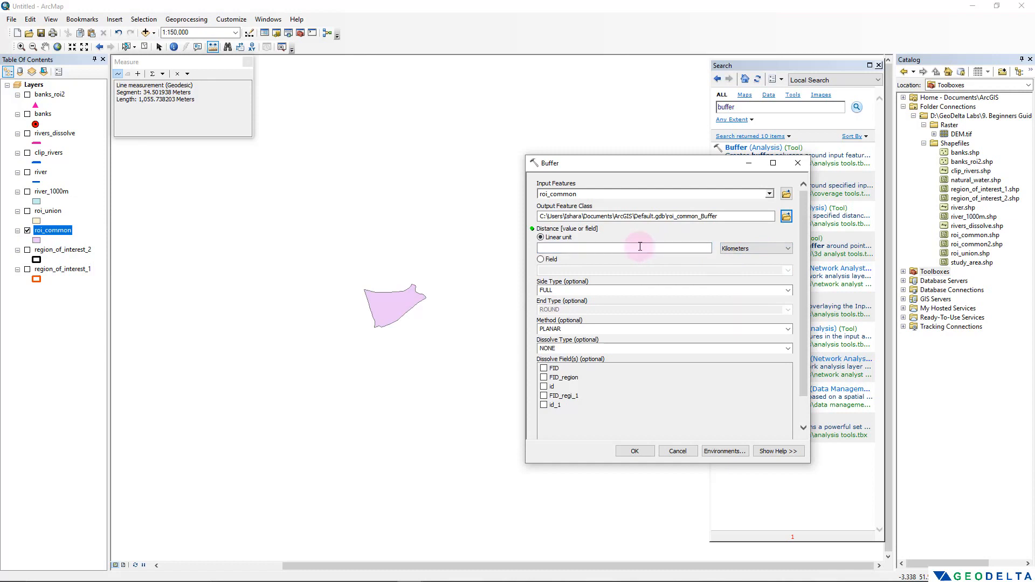
text(2.5)
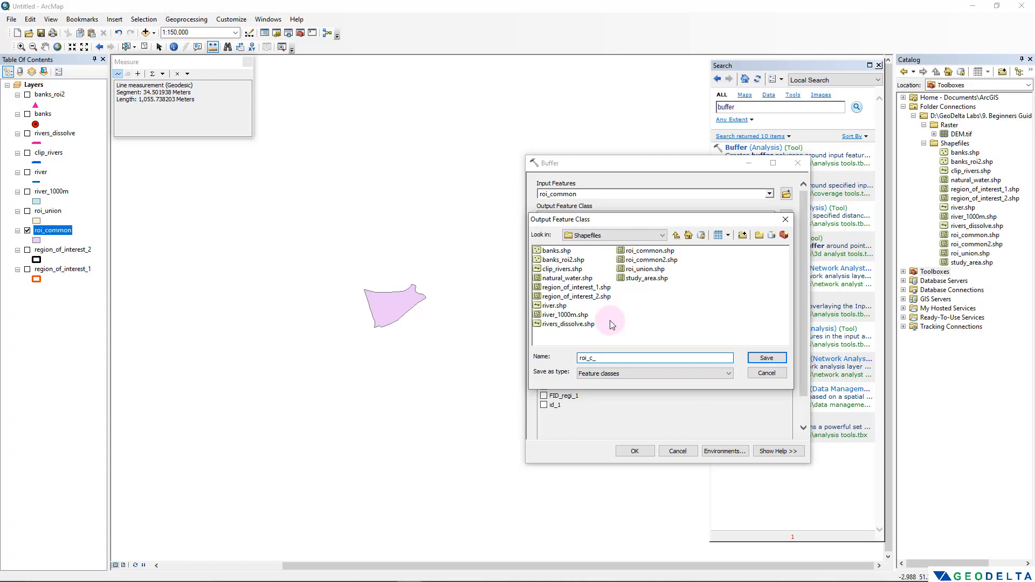
Step: Save the Buffer output as roi_c_2.shp in the Shapefiles folder and run the tool
text(.5km)
key(Return)
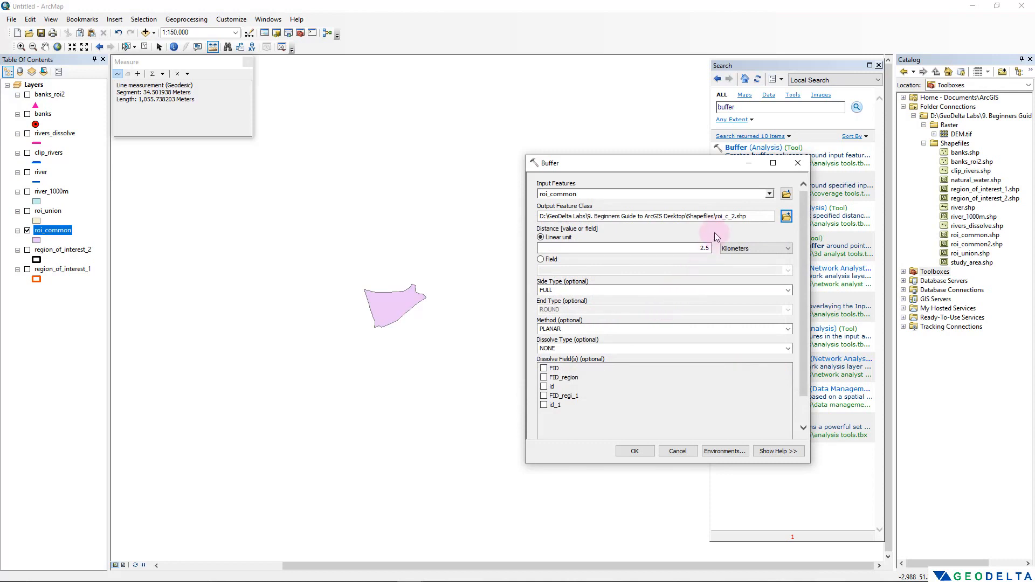
click(721, 217)
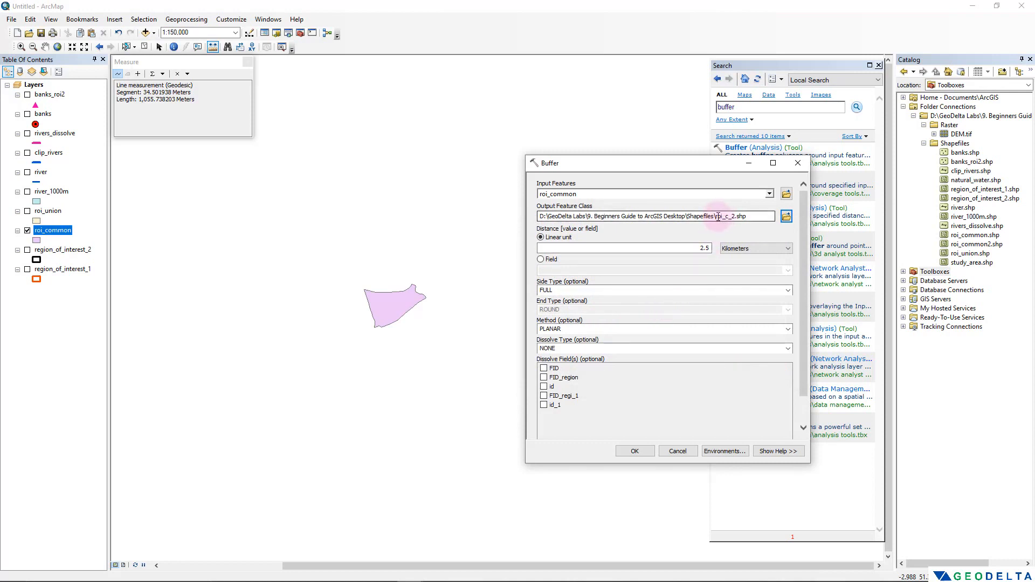
click(758, 217)
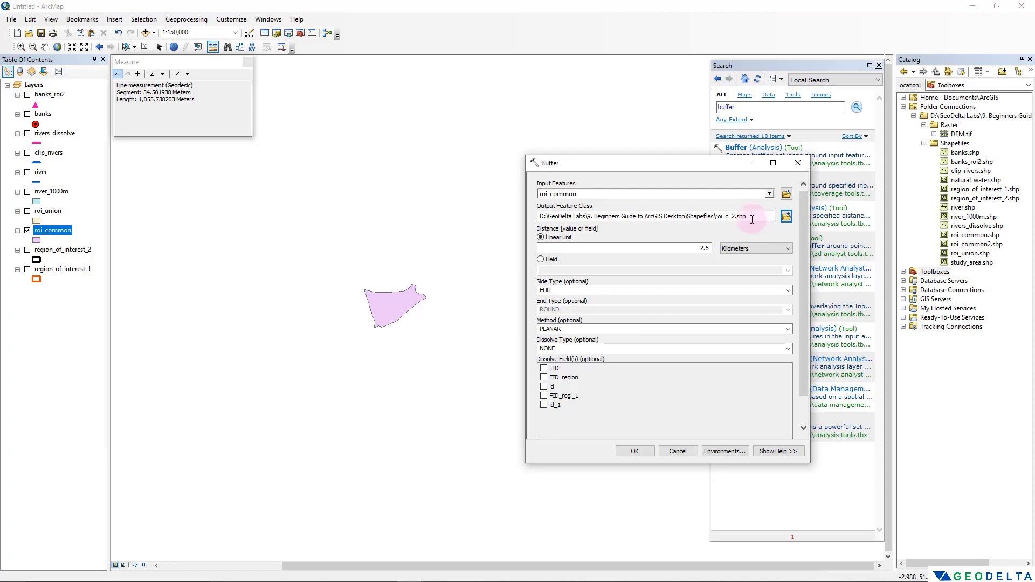
click(634, 453)
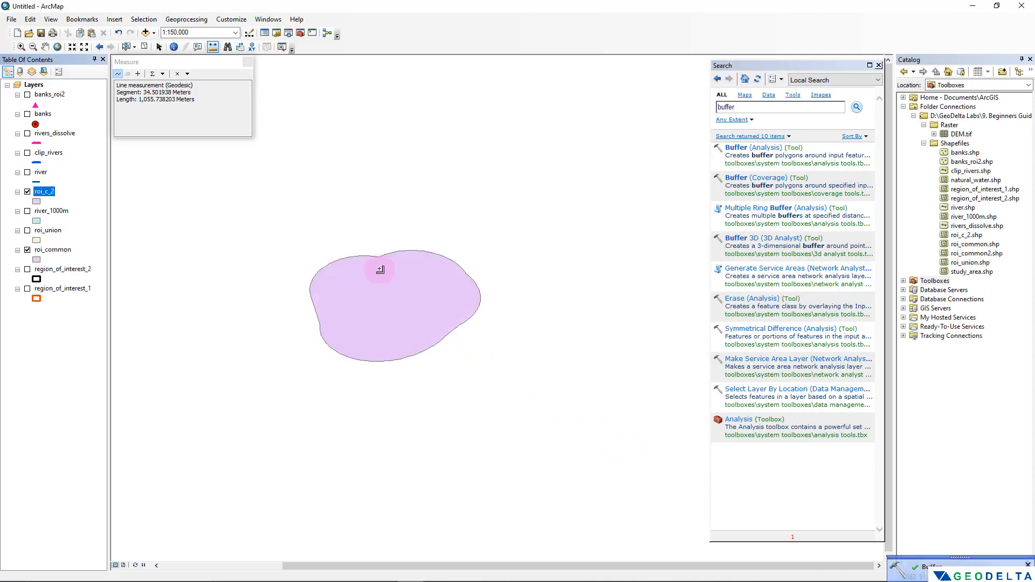
Step: Move roi_common above roi_c_2 in the layer order and measure the distance from its western edge to the buffer's edge
drag(48, 193, 52, 260)
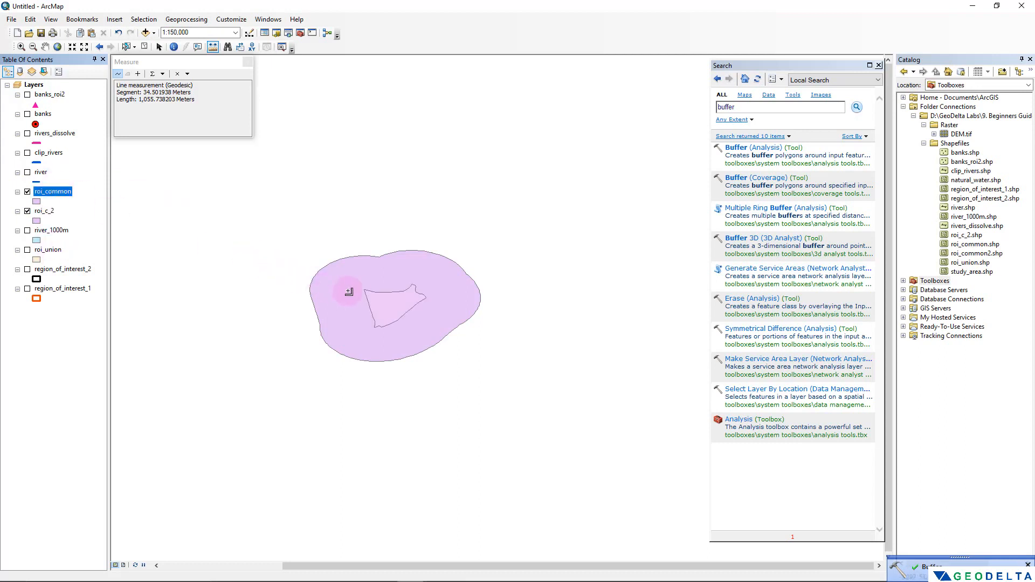
scroll(357, 291, up, 3)
click(381, 307)
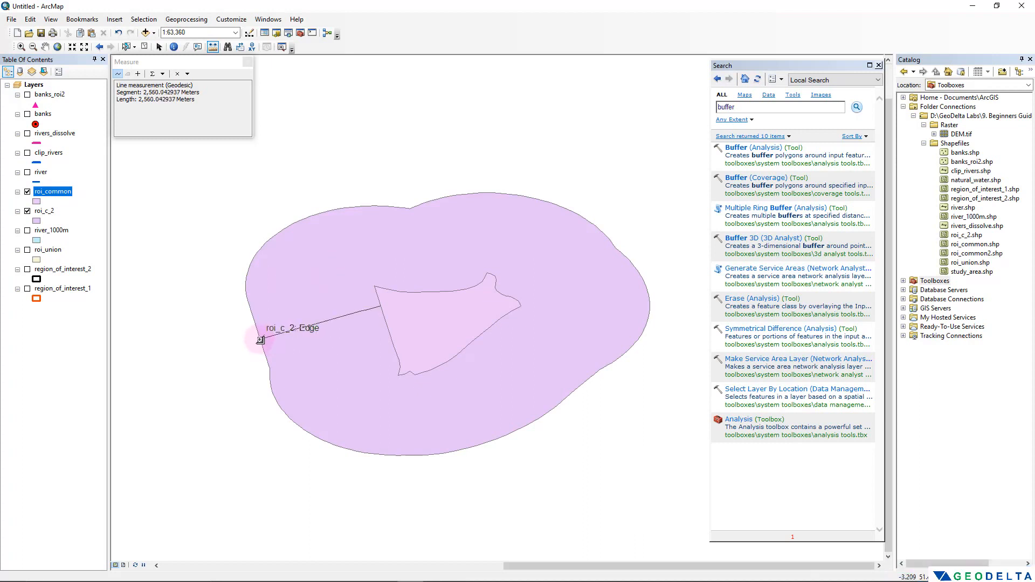
scroll(261, 342, up, 2)
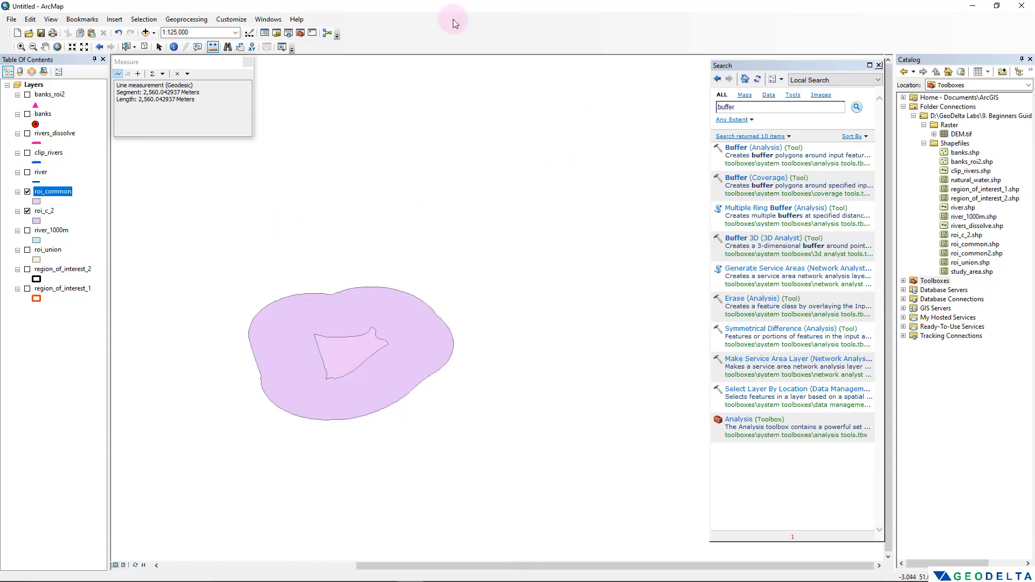
click(247, 62)
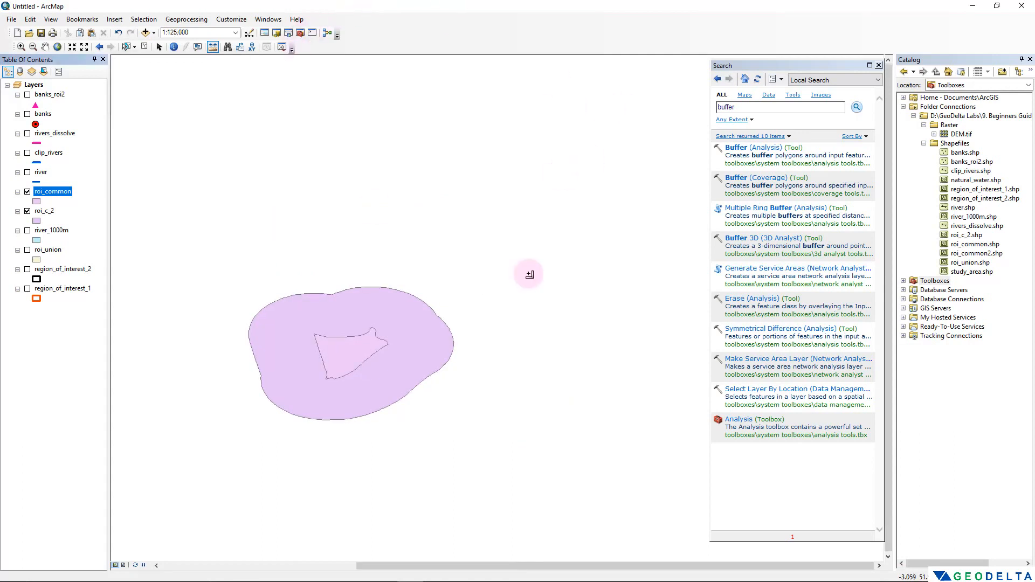